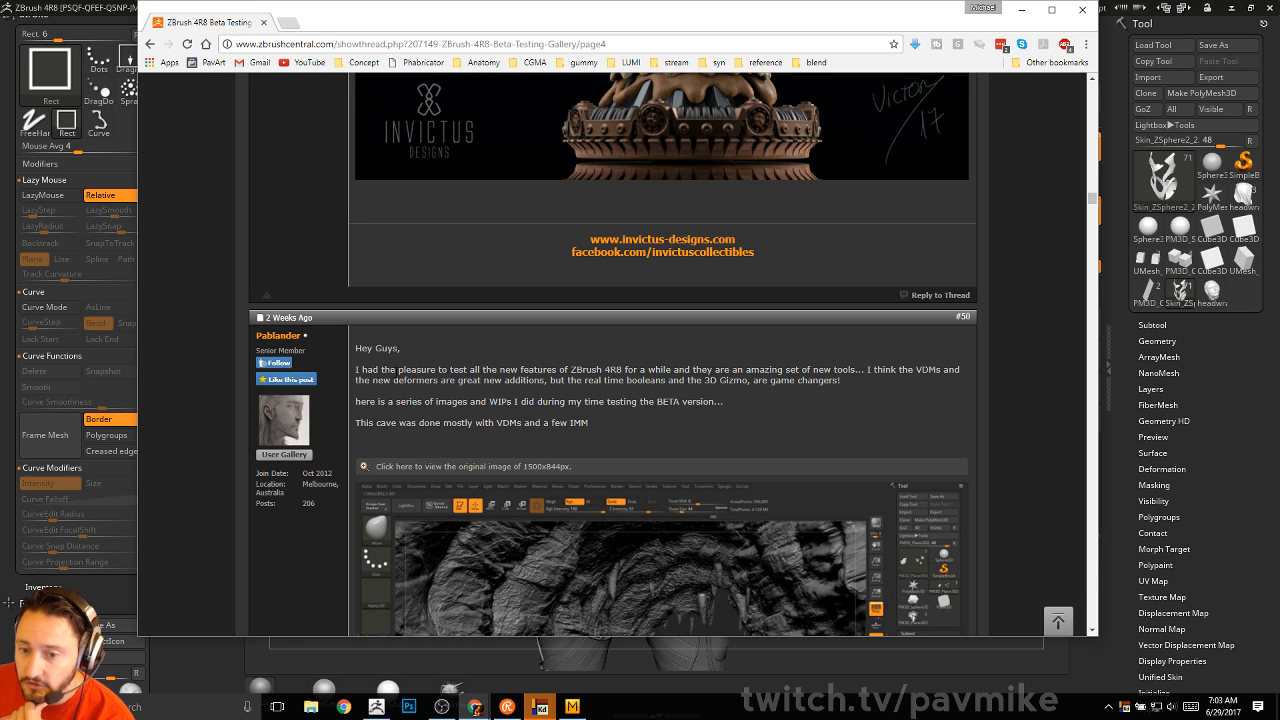
# - Examine the VDM and boolean breakdown images in the forum's beta-testing gallery, and close the browser
pyautogui.scroll(-9, 432, 347)
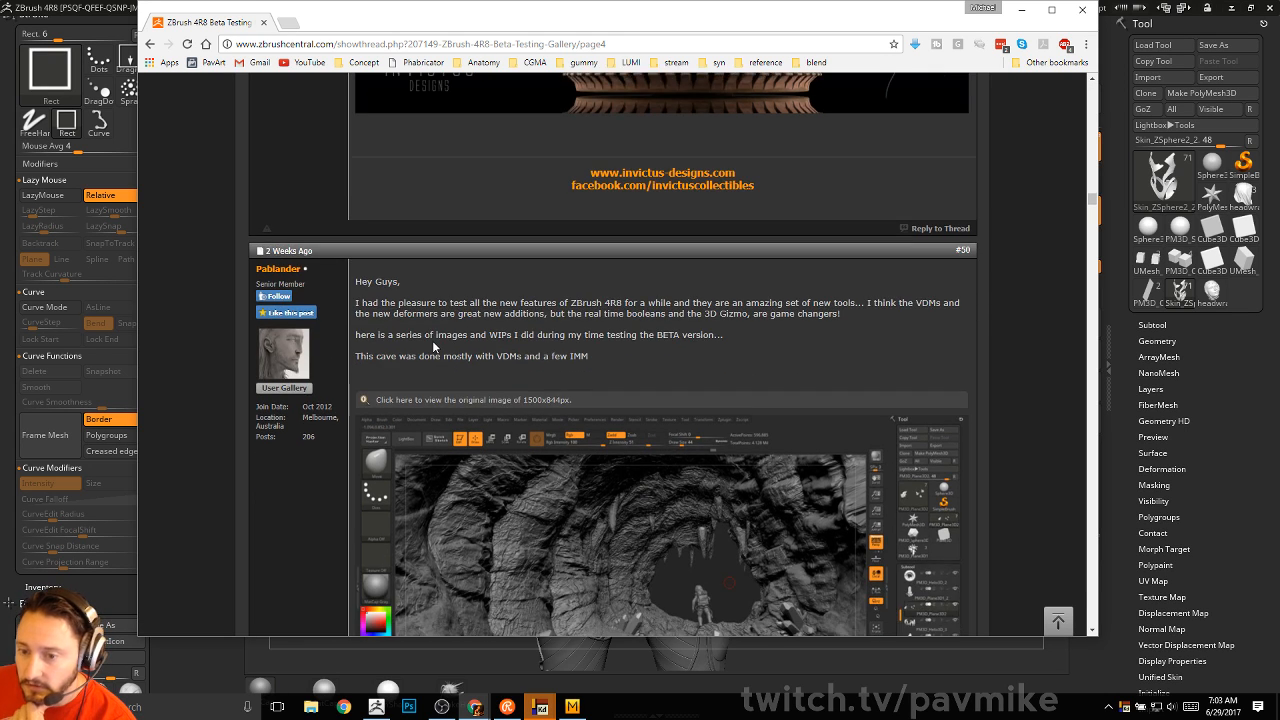
pyautogui.scroll(-14, 426, 373)
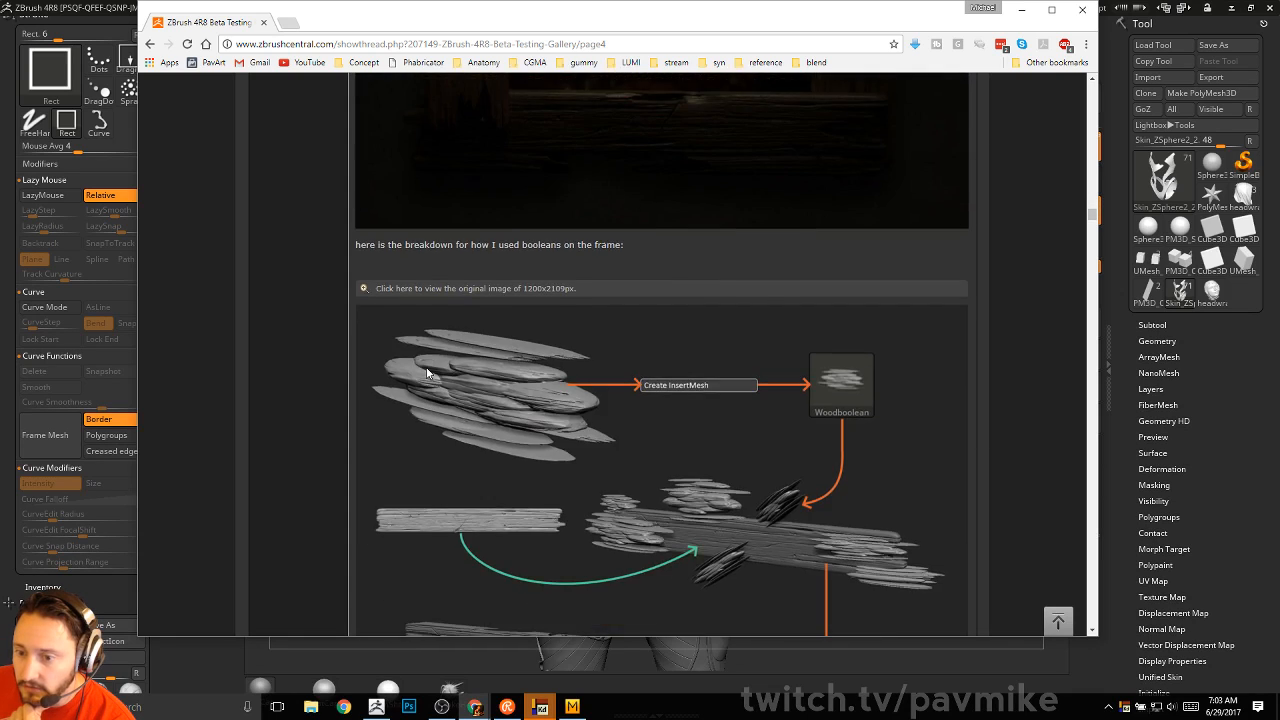
pyautogui.scroll(-12, 426, 373)
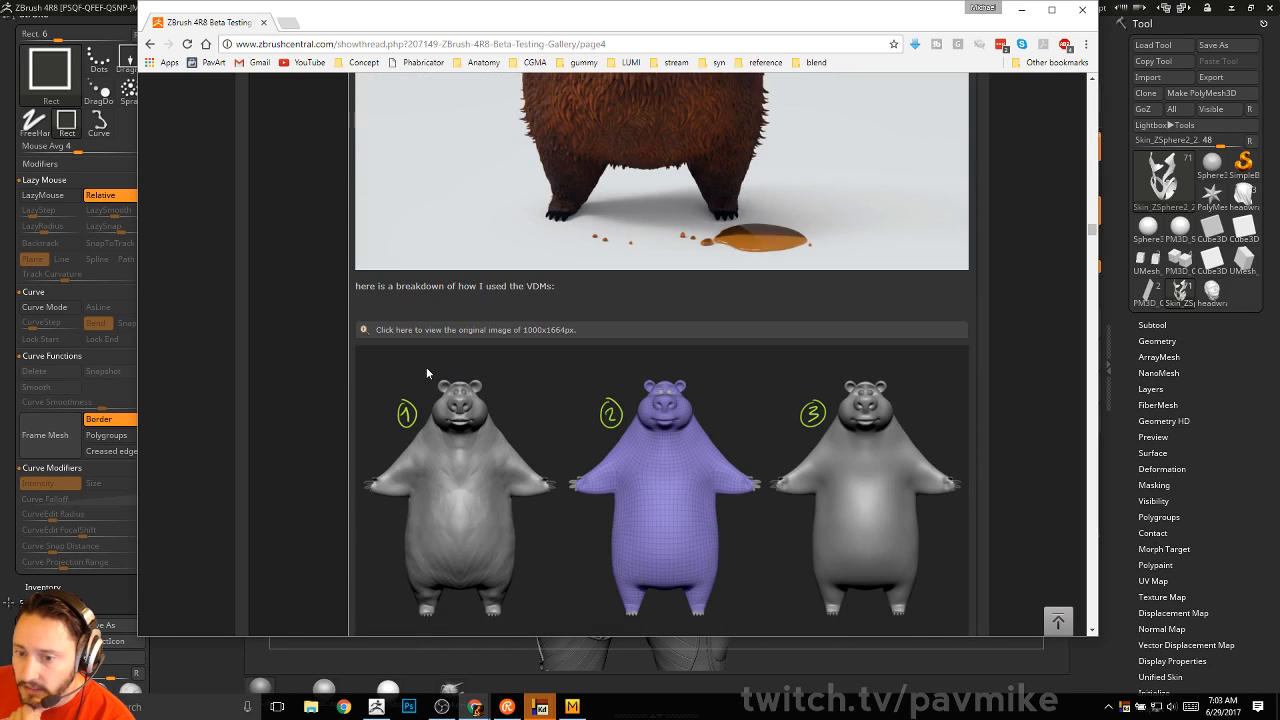
pyautogui.scroll(-2, 426, 373)
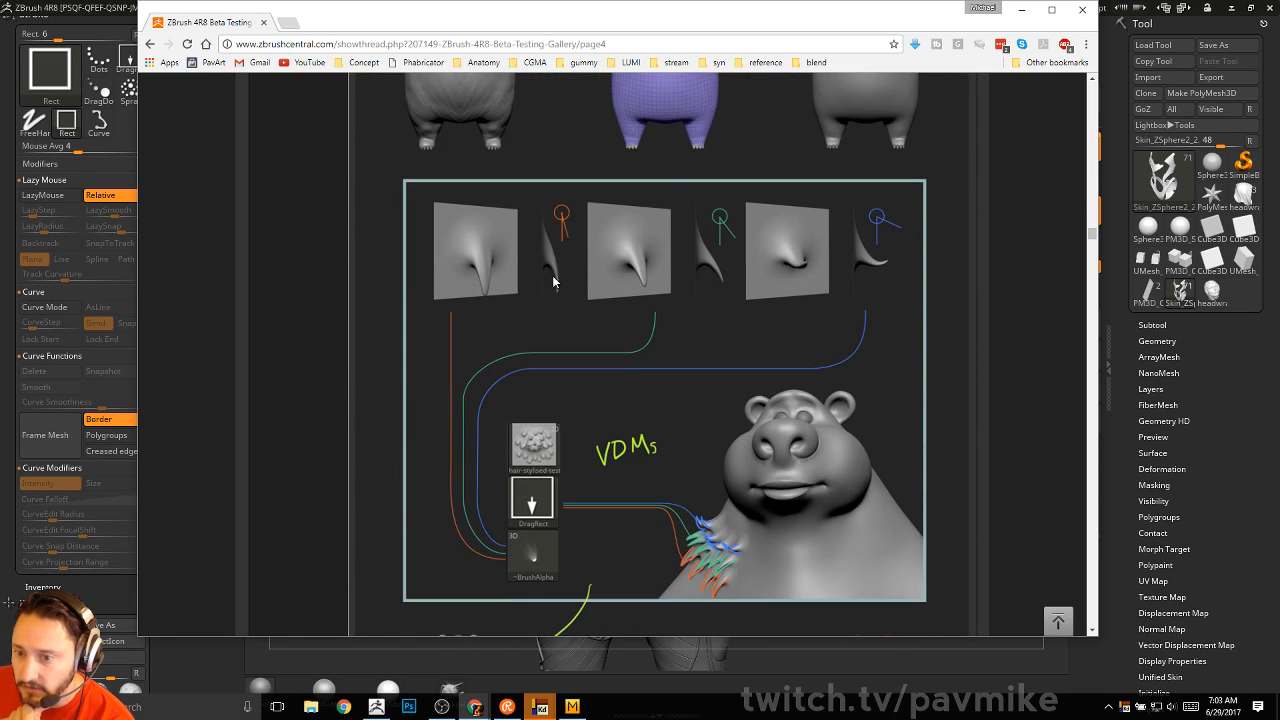
pyautogui.scroll(-3, 684, 340)
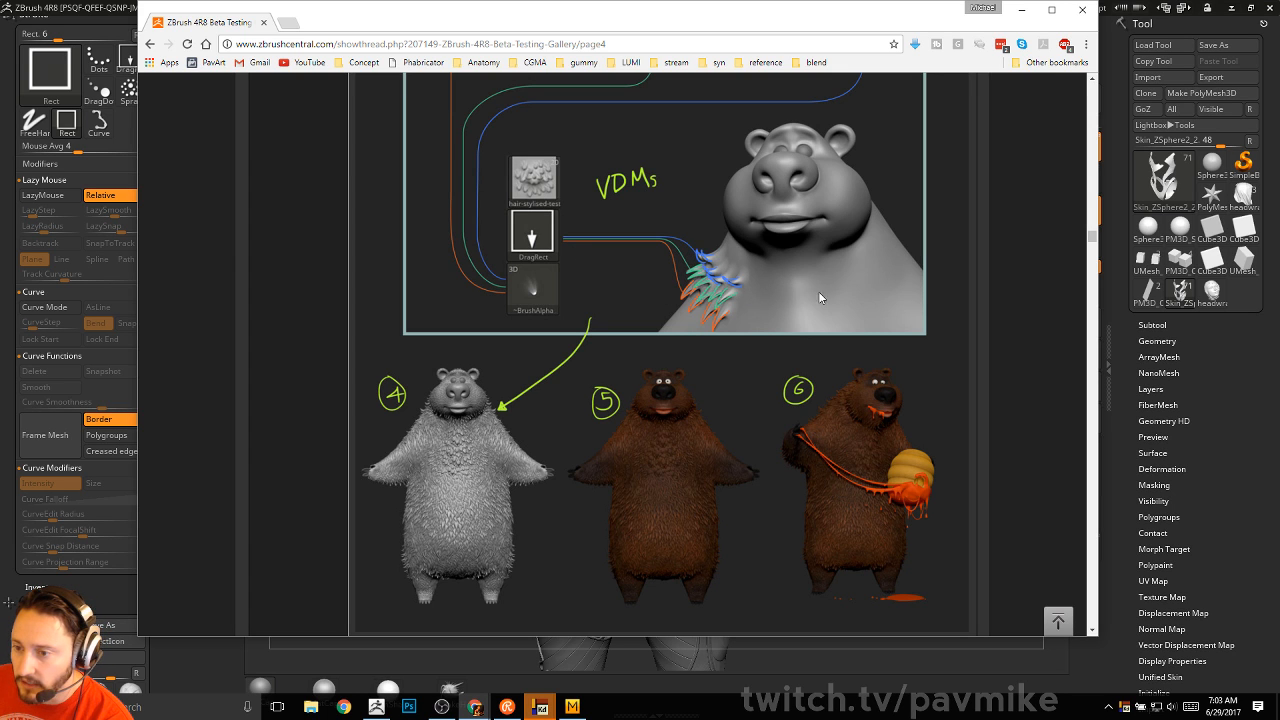
pyautogui.scroll(-10, 622, 265)
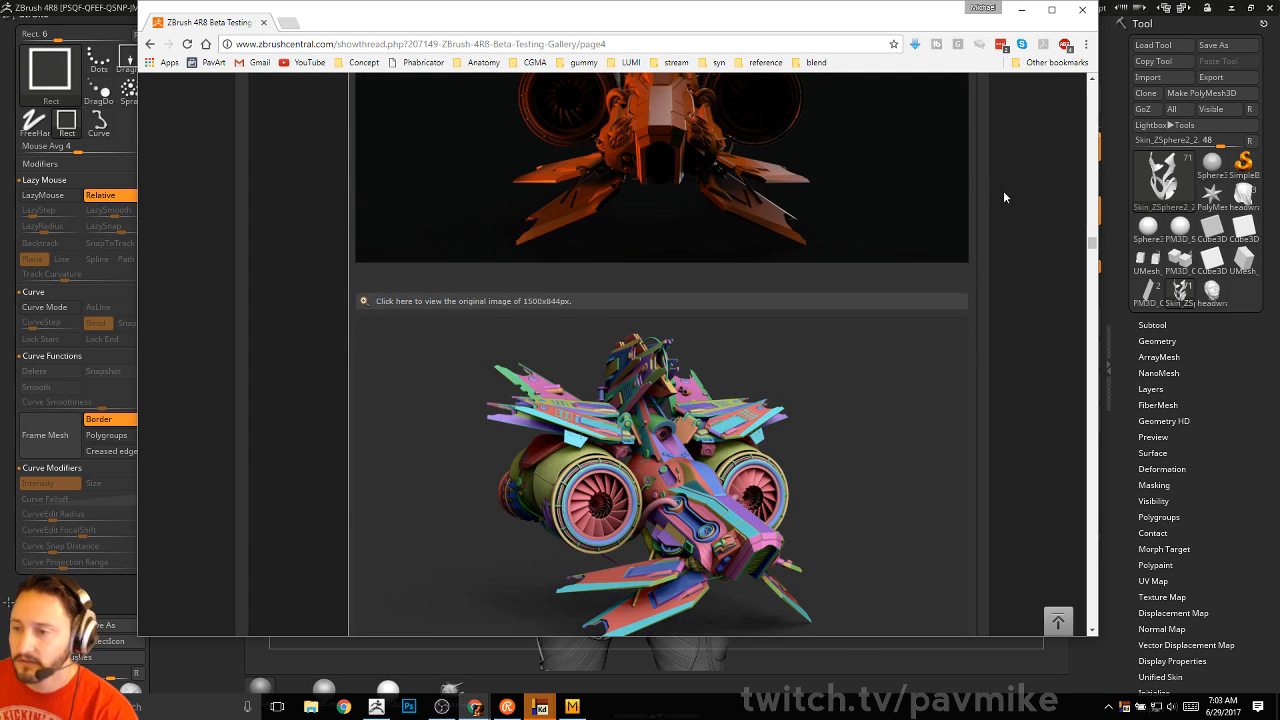
pyautogui.click(1082, 12)
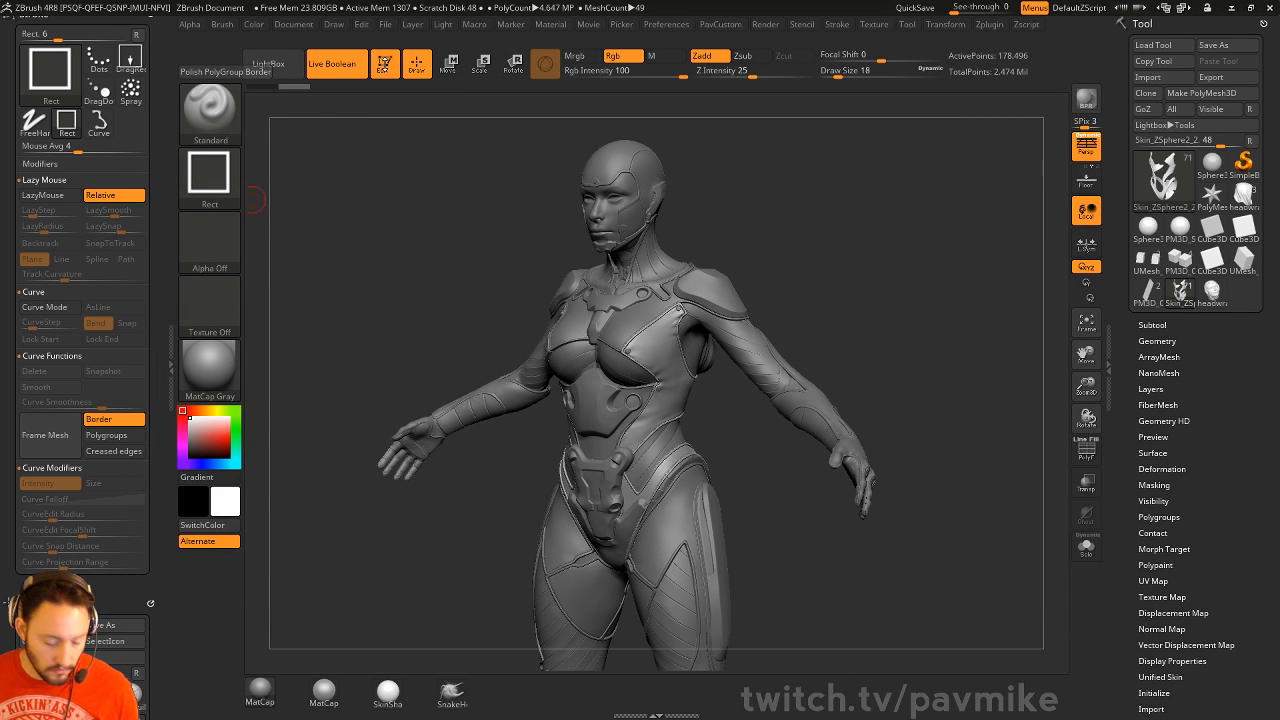
pyautogui.hotkey('ctrl', 'n')
pyautogui.click(1150, 229)
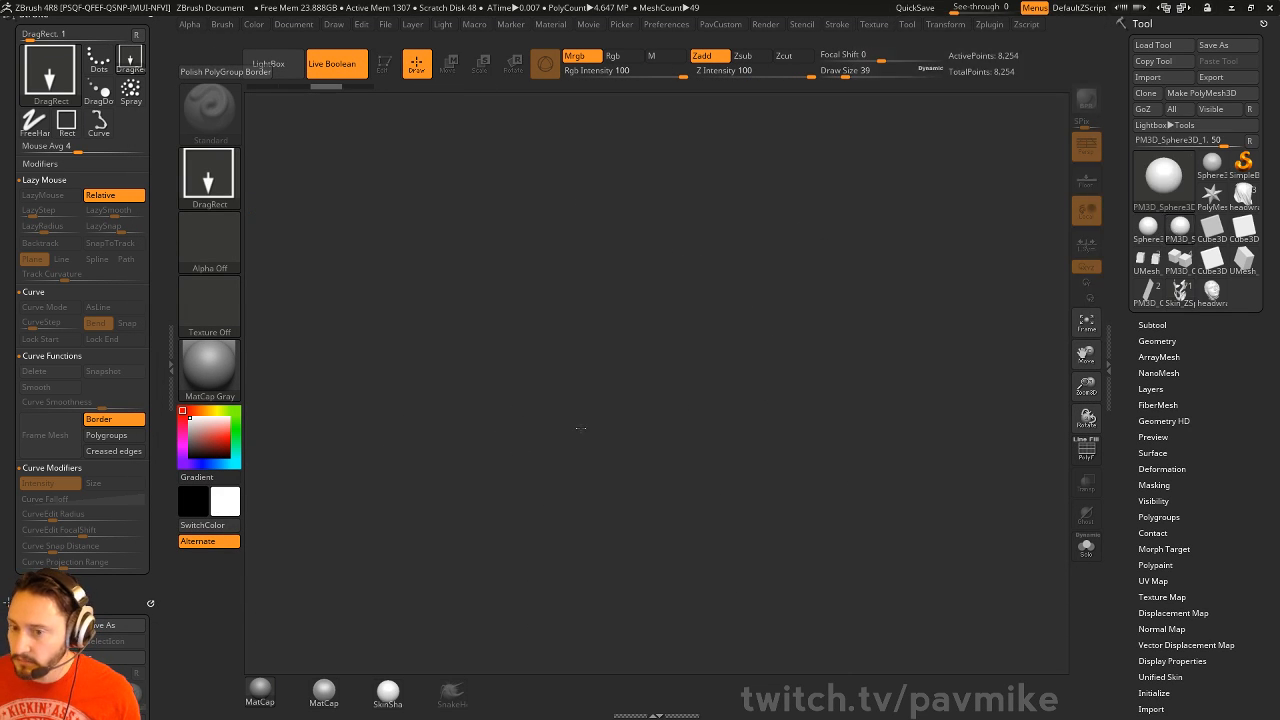
pyautogui.click(384, 63)
pyautogui.press('f')
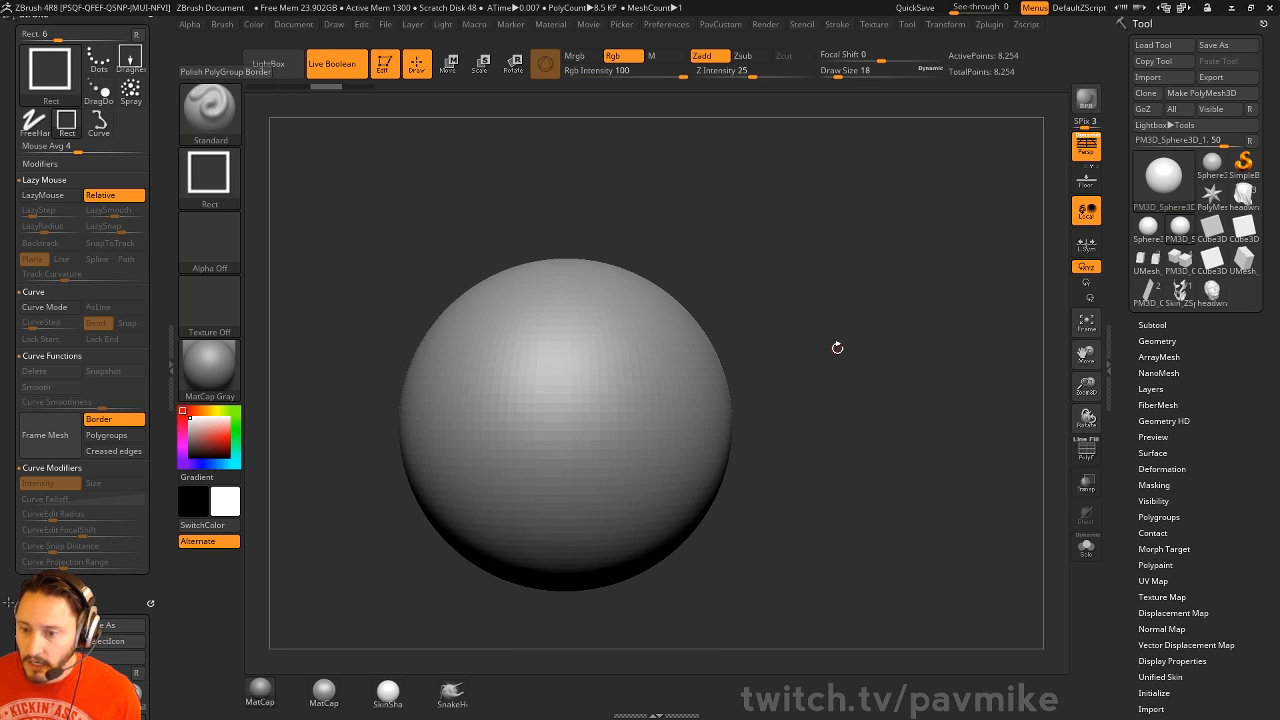
pyautogui.hotkey('ctrl', 'n')
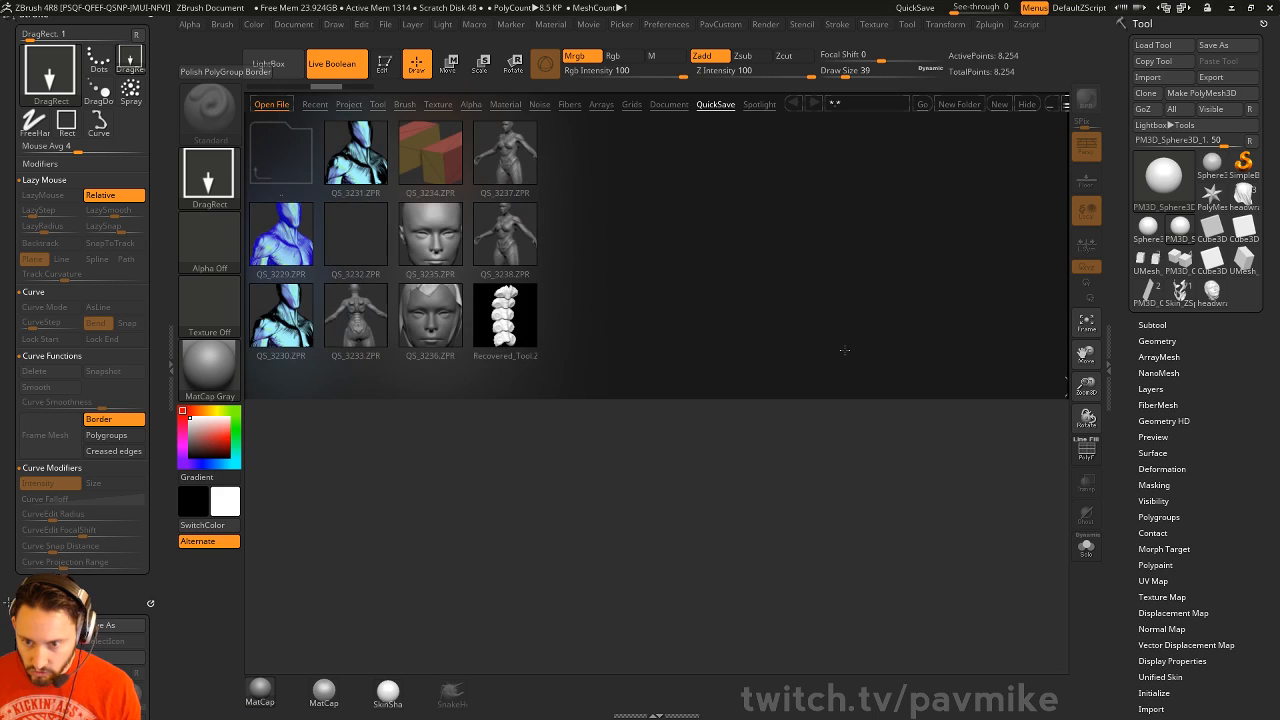
# - Load the Brush3DTemplate project from the Misc folder of the LightBox projects
pyautogui.click(322, 105)
pyautogui.click(357, 108)
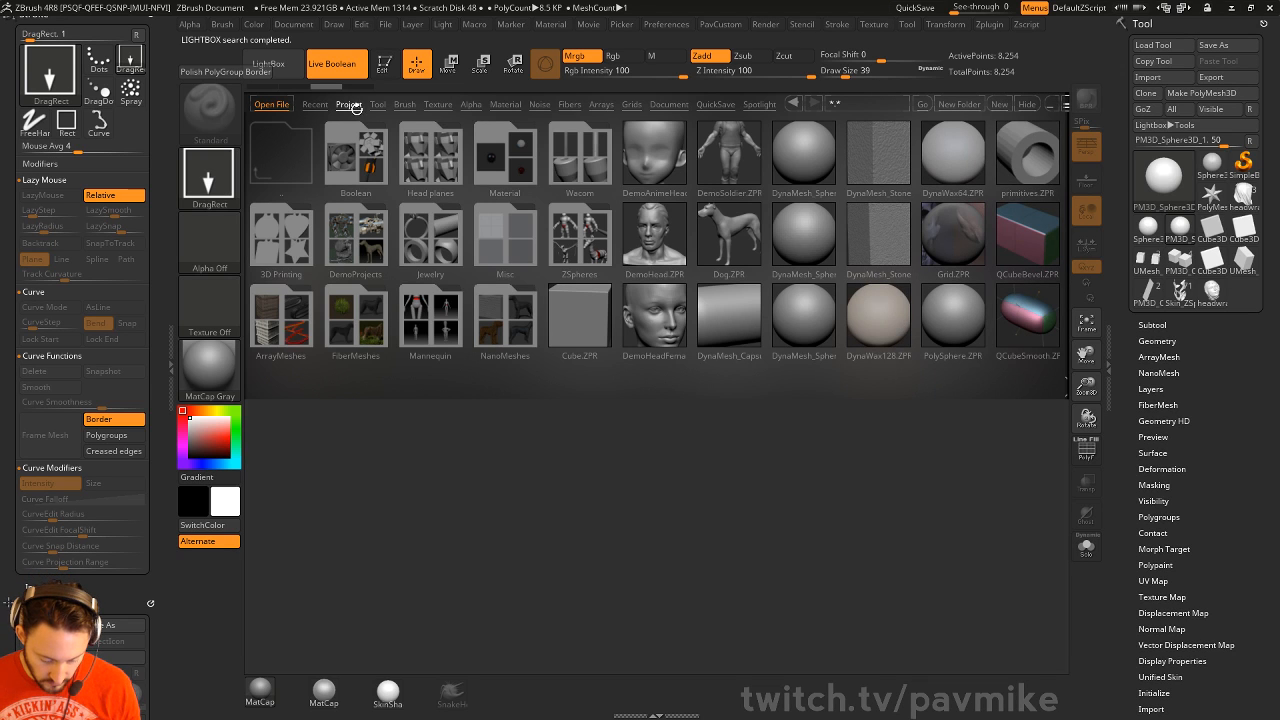
pyautogui.doubleClick(508, 238)
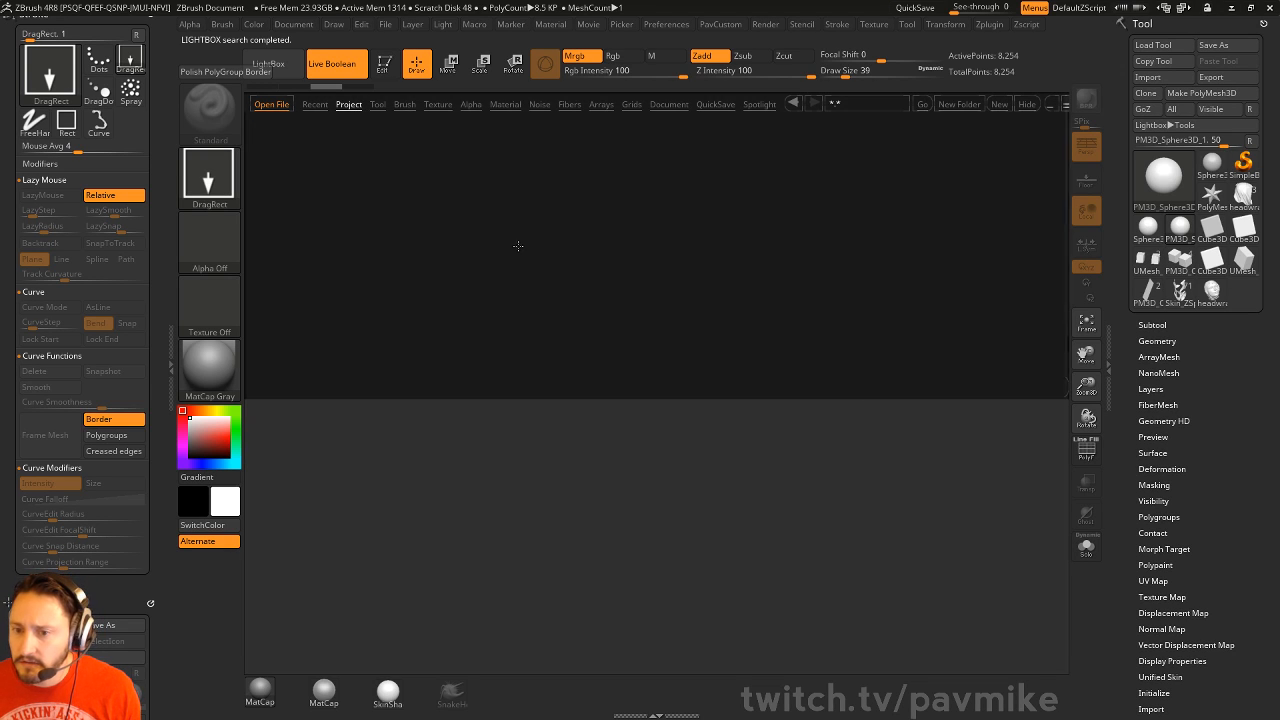
pyautogui.doubleClick(282, 240)
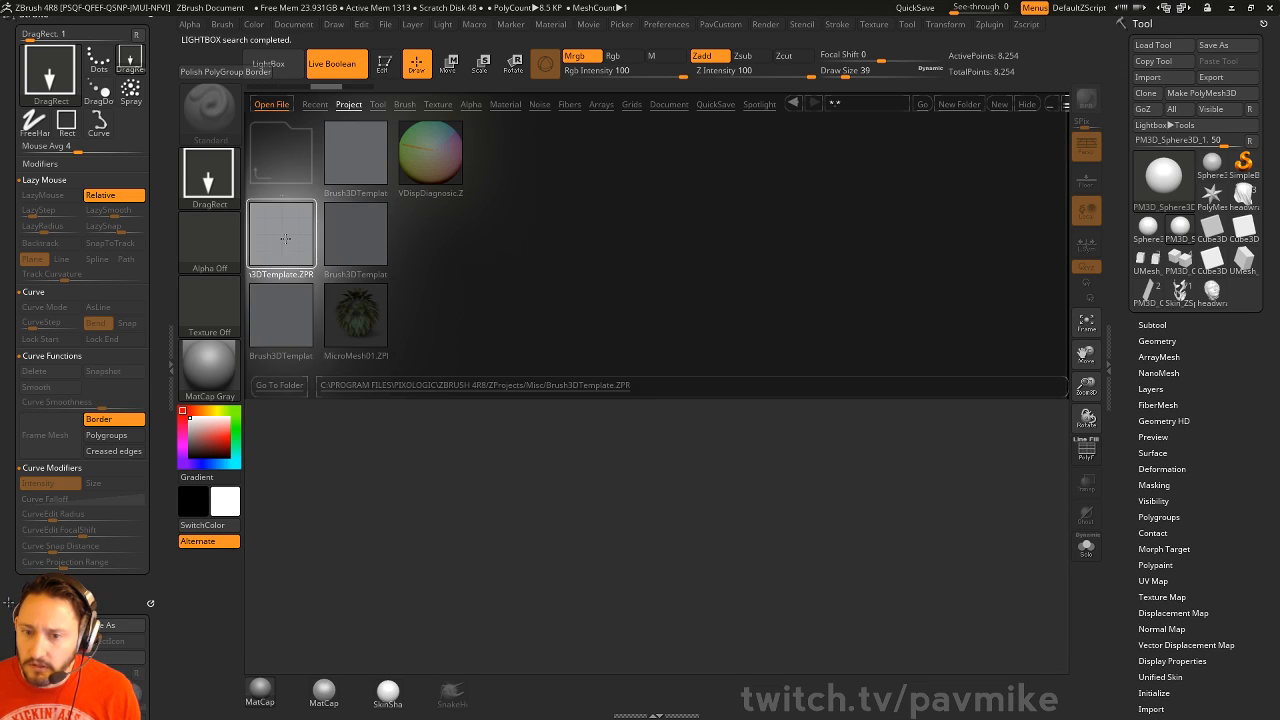
pyautogui.click(675, 400)
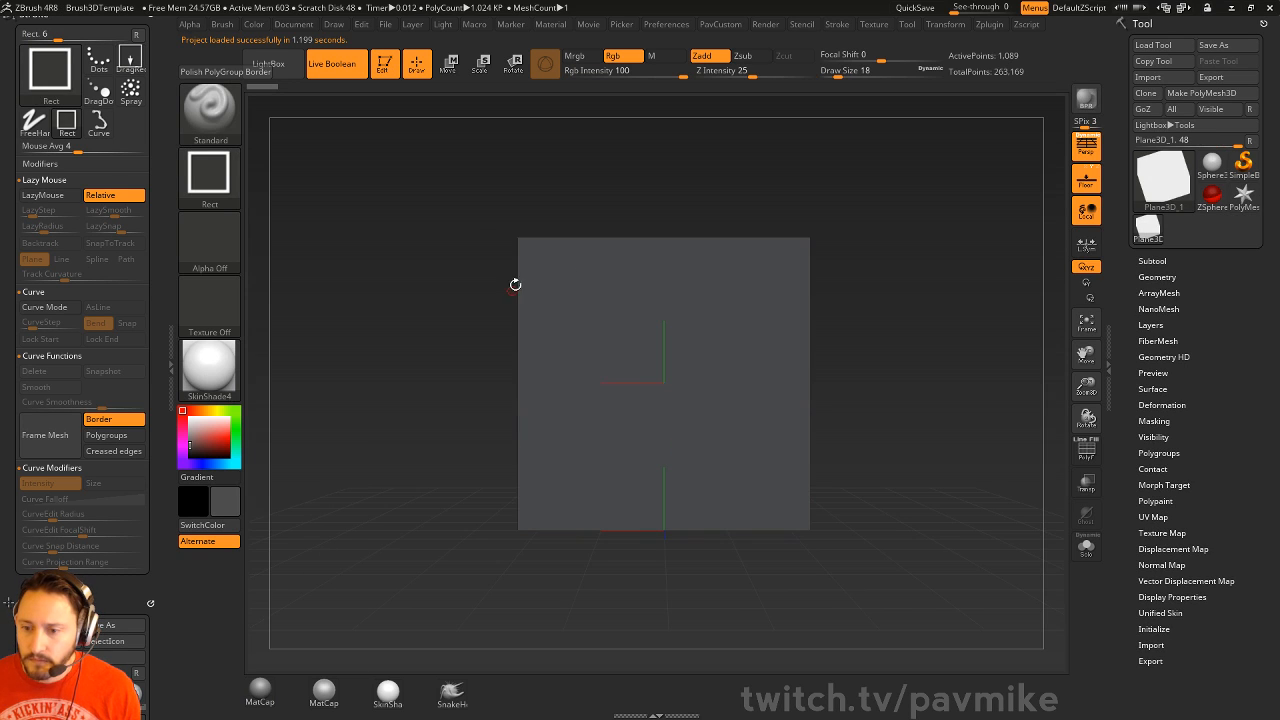
# - Set the brush draw size to 202 and select the SnakeHook brush
pyautogui.moveTo(445, 205); pyautogui.dragTo(534, 180)
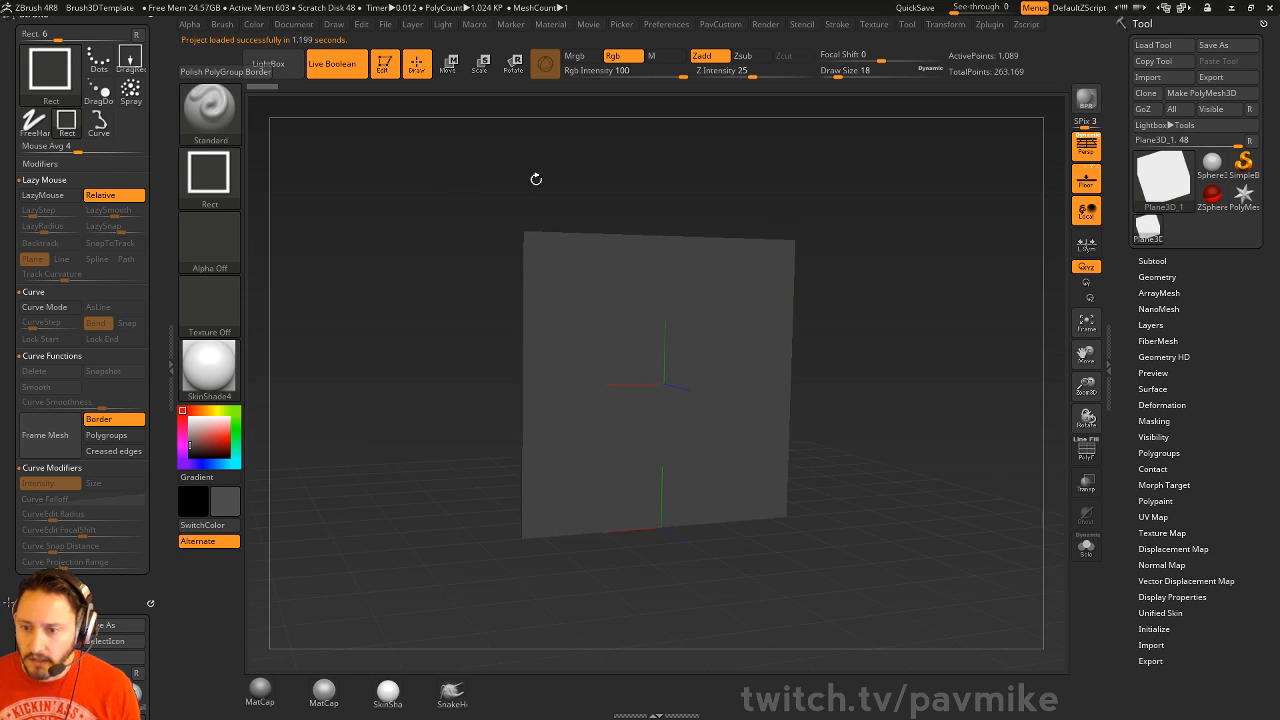
pyautogui.keyDown('alt'); pyautogui.moveTo(779, 329); pyautogui.dragTo(746, 354); pyautogui.keyUp('alt')
pyautogui.press('s')
pyautogui.moveTo(653, 417); pyautogui.dragTo(682, 417)
pyautogui.moveTo(800, 337); pyautogui.dragTo(860, 360)
pyautogui.press('s')
pyautogui.moveTo(731, 398); pyautogui.dragTo(739, 398)
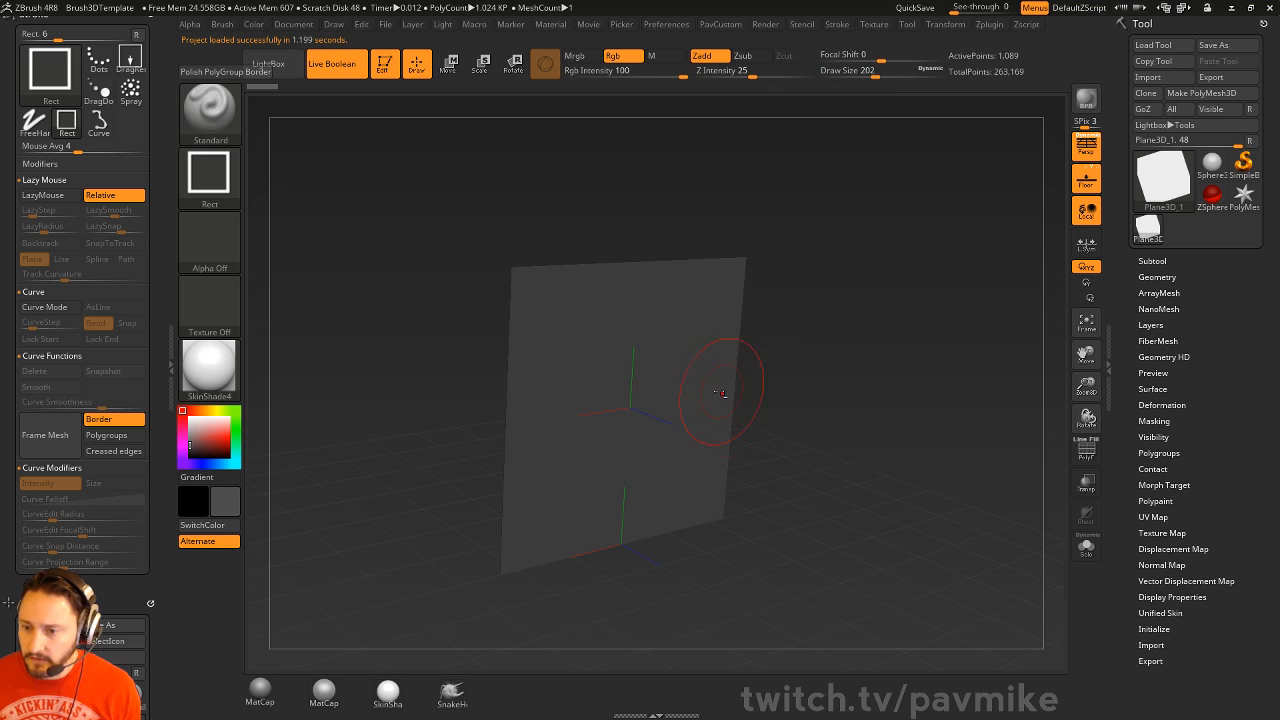
pyautogui.press('1')
pyautogui.click(452, 693)
# - Pull a horn-like spike downward and outward from the middle of the template plane with the SnakeHook brush
pyautogui.moveTo(840, 362); pyautogui.dragTo(820, 385)
pyautogui.moveTo(652, 417)
pyautogui.mouseDown()
pyautogui.moveTo(677, 503)
pyautogui.moveTo(700, 514)
pyautogui.mouseUp()
pyautogui.keyDown('shift'); pyautogui.moveTo(846, 460); pyautogui.dragTo(885, 458); pyautogui.keyUp('shift')
pyautogui.moveTo(704, 502); pyautogui.dragTo(788, 513)
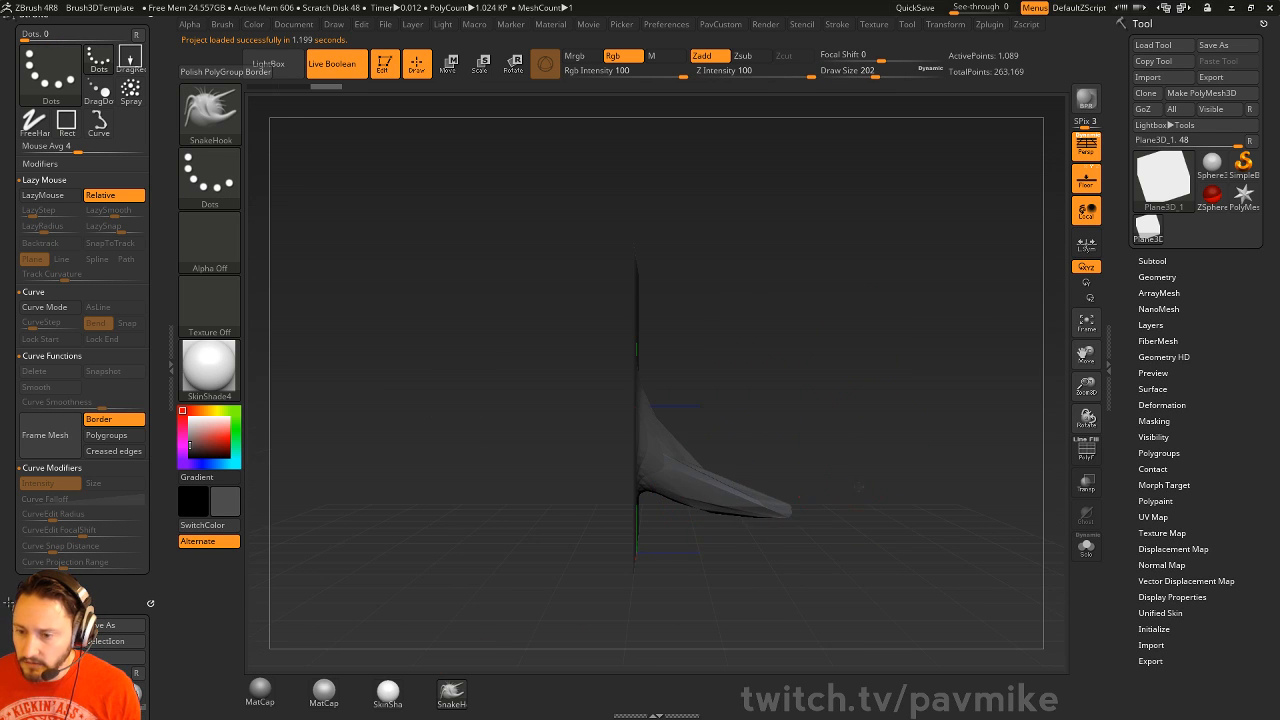
# - Set the plane's subdivision level to 6
pyautogui.moveTo(860, 486); pyautogui.dragTo(878, 452)
pyautogui.click(1157, 277)
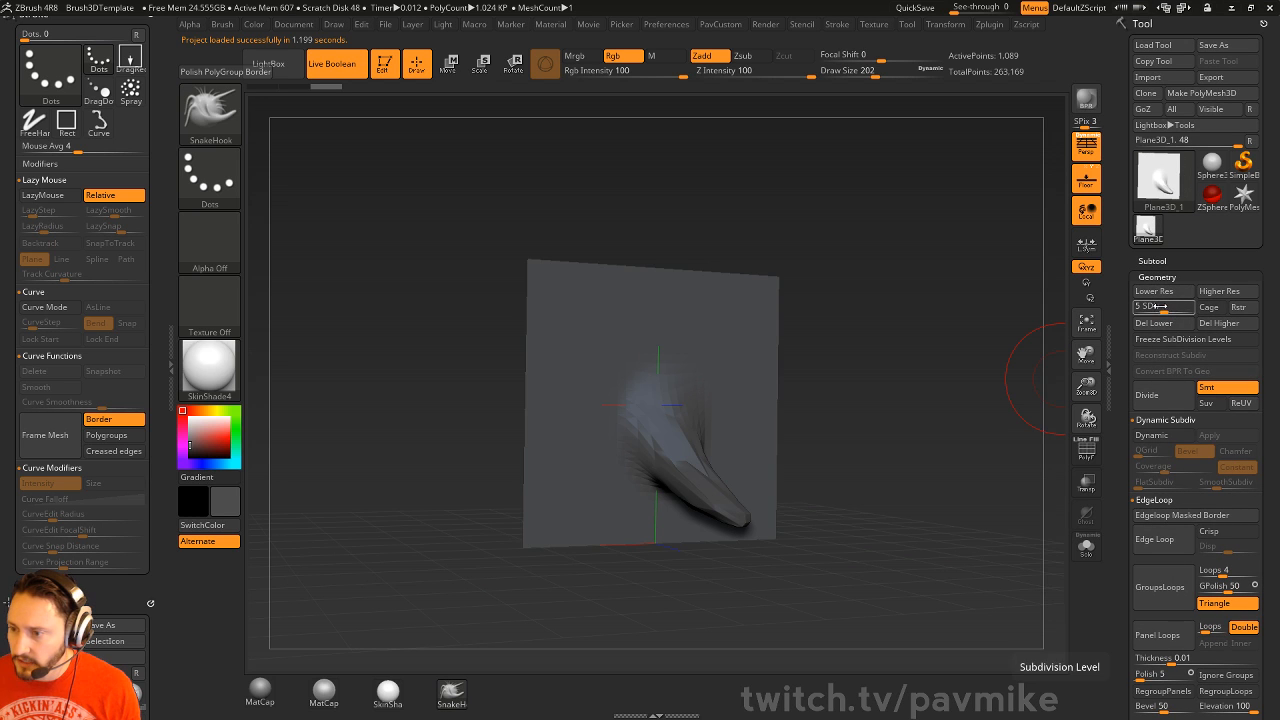
pyautogui.moveTo(1158, 306); pyautogui.dragTo(1166, 306)
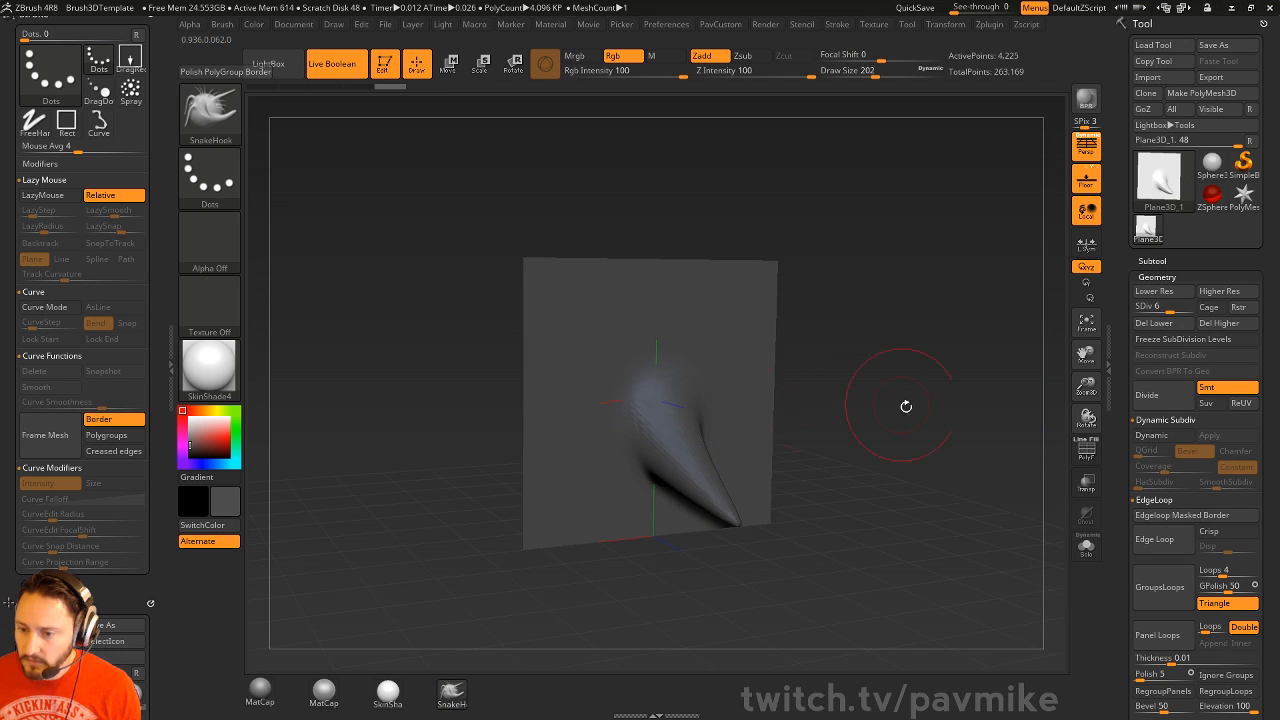
# - Reshape the spike's side profile with the Move brush at draw size 257, and reduce the draw size to 172
pyautogui.keyDown('shift'); pyautogui.moveTo(906, 406); pyautogui.dragTo(948, 404); pyautogui.keyUp('shift')
pyautogui.press('s')
pyautogui.click(778, 453)
pyautogui.press('b')
pyautogui.press('m')
pyautogui.press('v')
pyautogui.moveTo(720, 472); pyautogui.dragTo(714, 494)
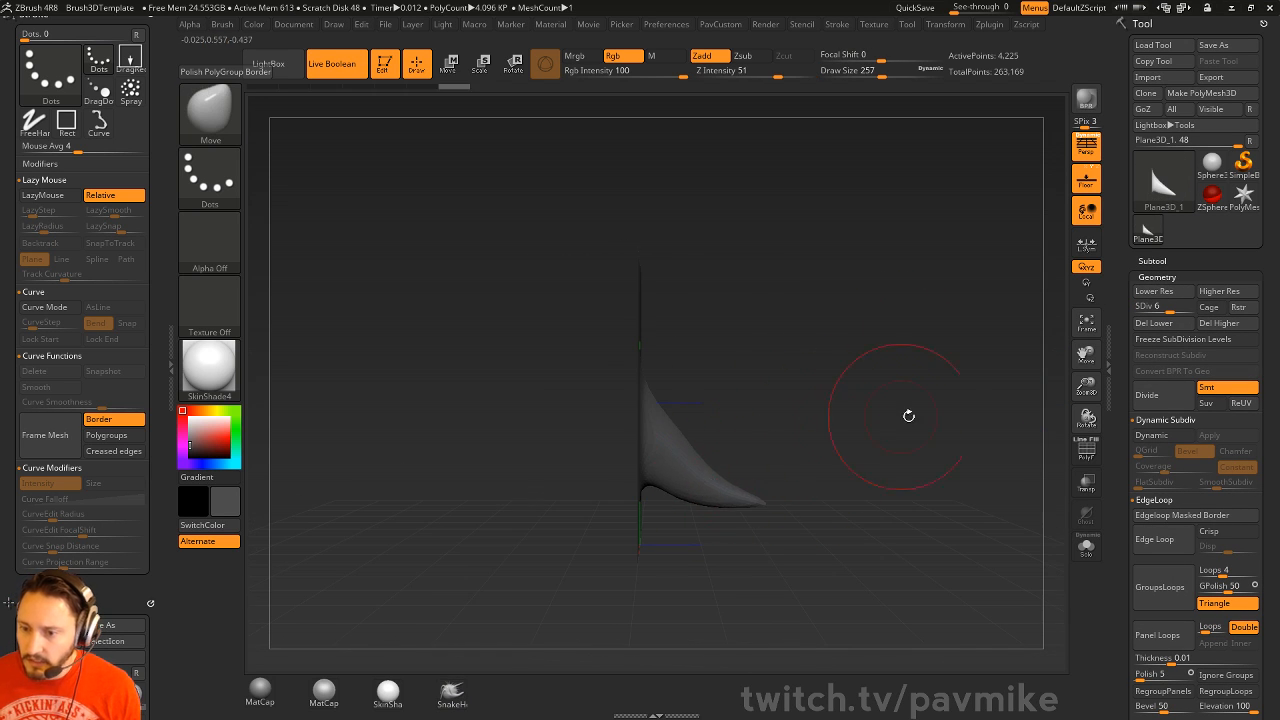
pyautogui.keyDown('shift'); pyautogui.moveTo(908, 416); pyautogui.dragTo(869, 419); pyautogui.keyUp('shift')
pyautogui.press('[')
# - Show the brush creation options with the plane seen from the front
pyautogui.keyDown('alt'); pyautogui.moveTo(953, 411); pyautogui.dragTo(919, 419); pyautogui.keyUp('alt')
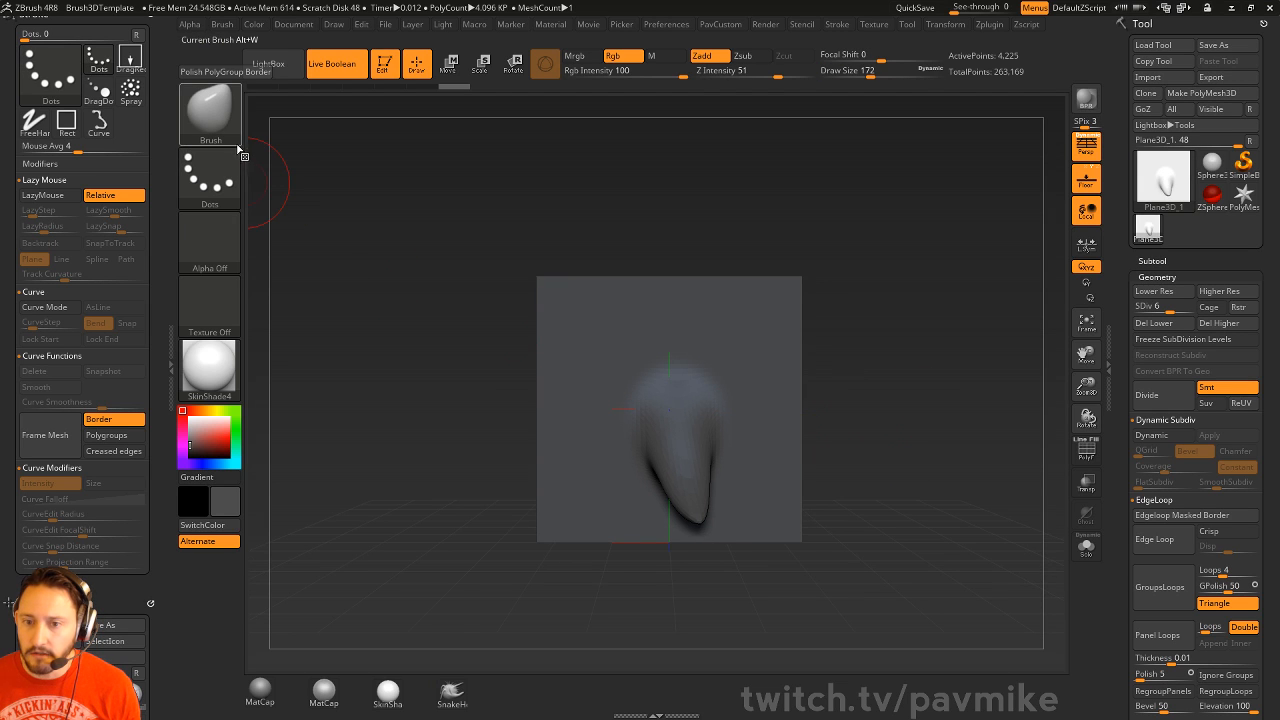
pyautogui.scroll(1, 160, 44)
pyautogui.click(150, 22)
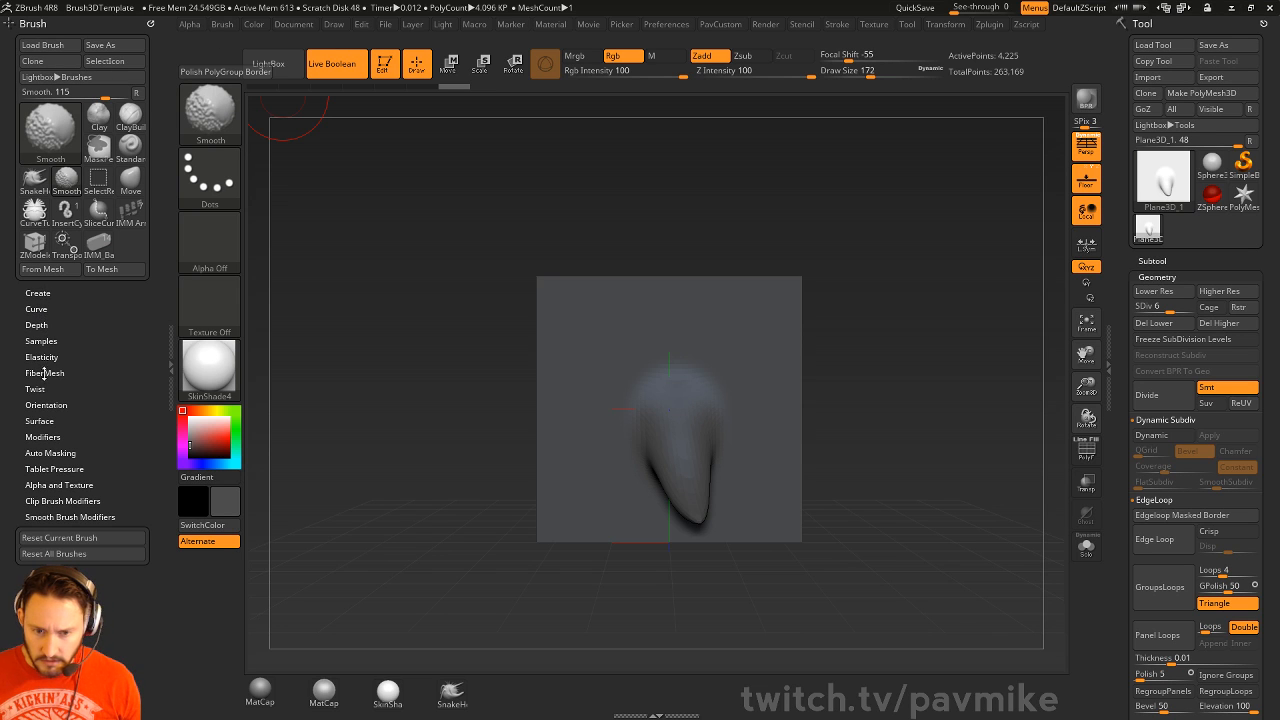
pyautogui.keyDown('shift'); pyautogui.click(40, 293); pyautogui.keyUp('shift')
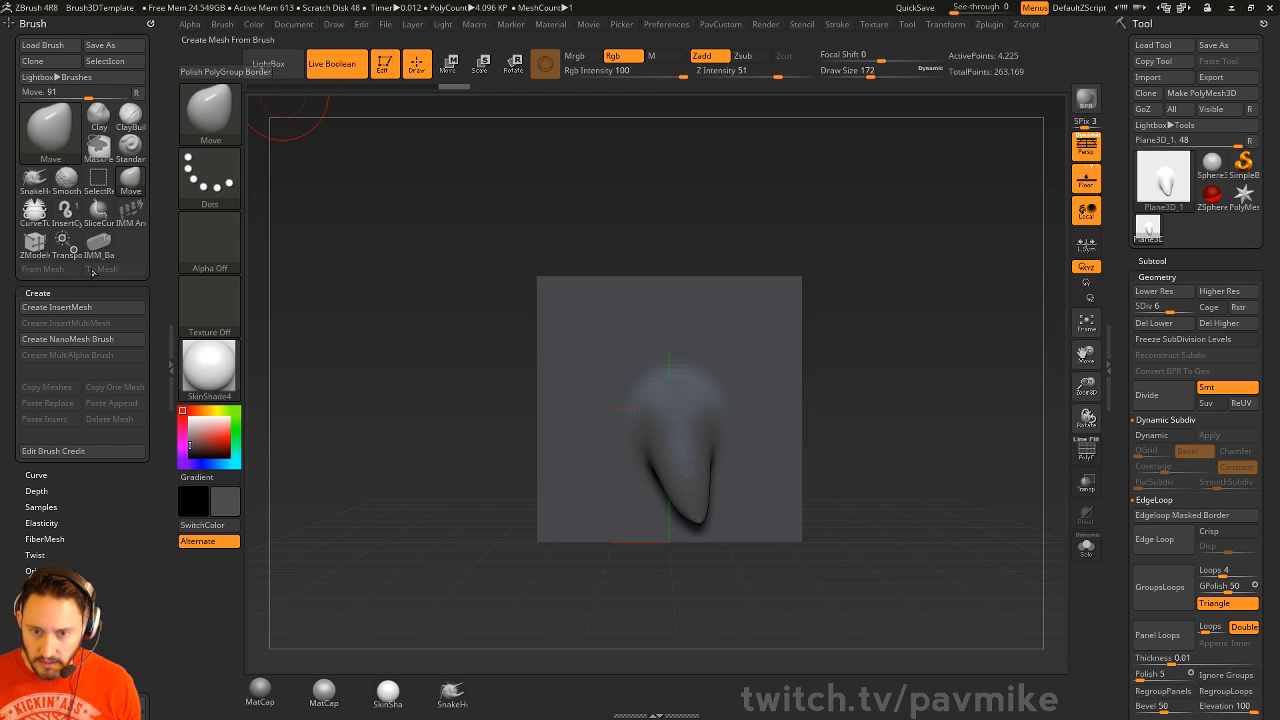
pyautogui.keyDown('alt'); pyautogui.moveTo(947, 259); pyautogui.dragTo(889, 304); pyautogui.keyUp('alt')
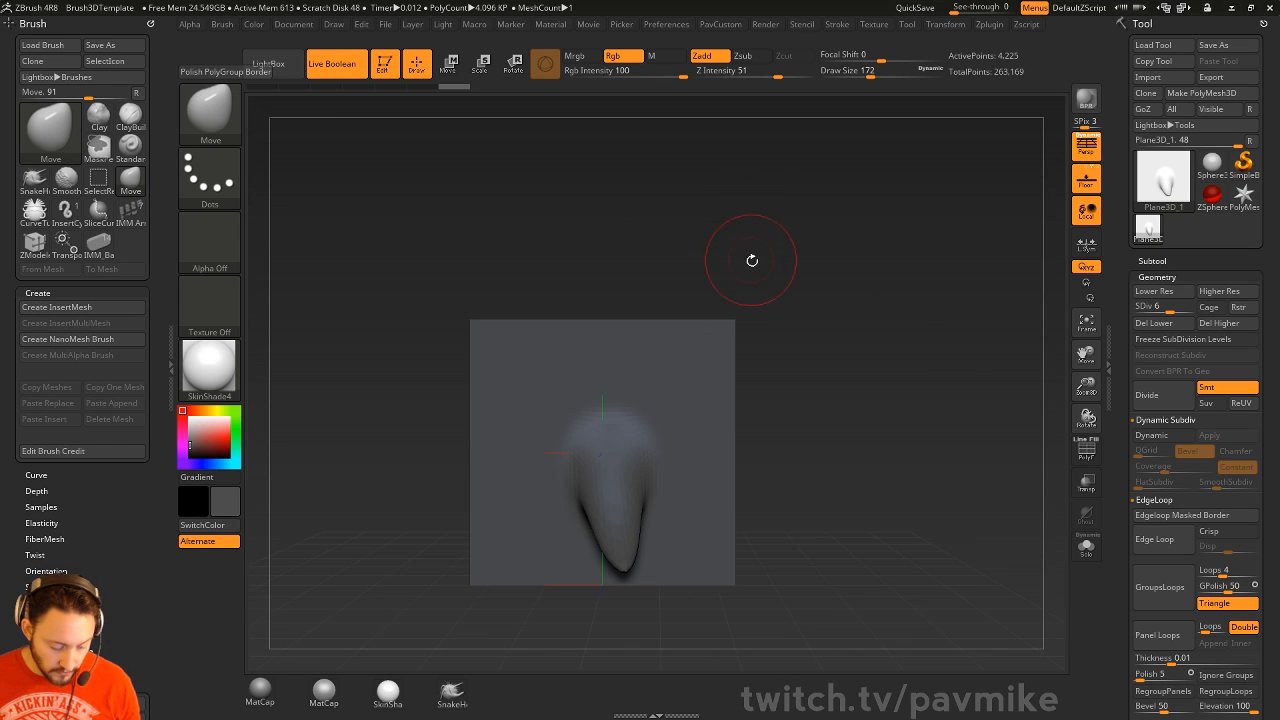
# - Select the Chisel3D brush
pyautogui.press('b')
pyautogui.press('Escape')
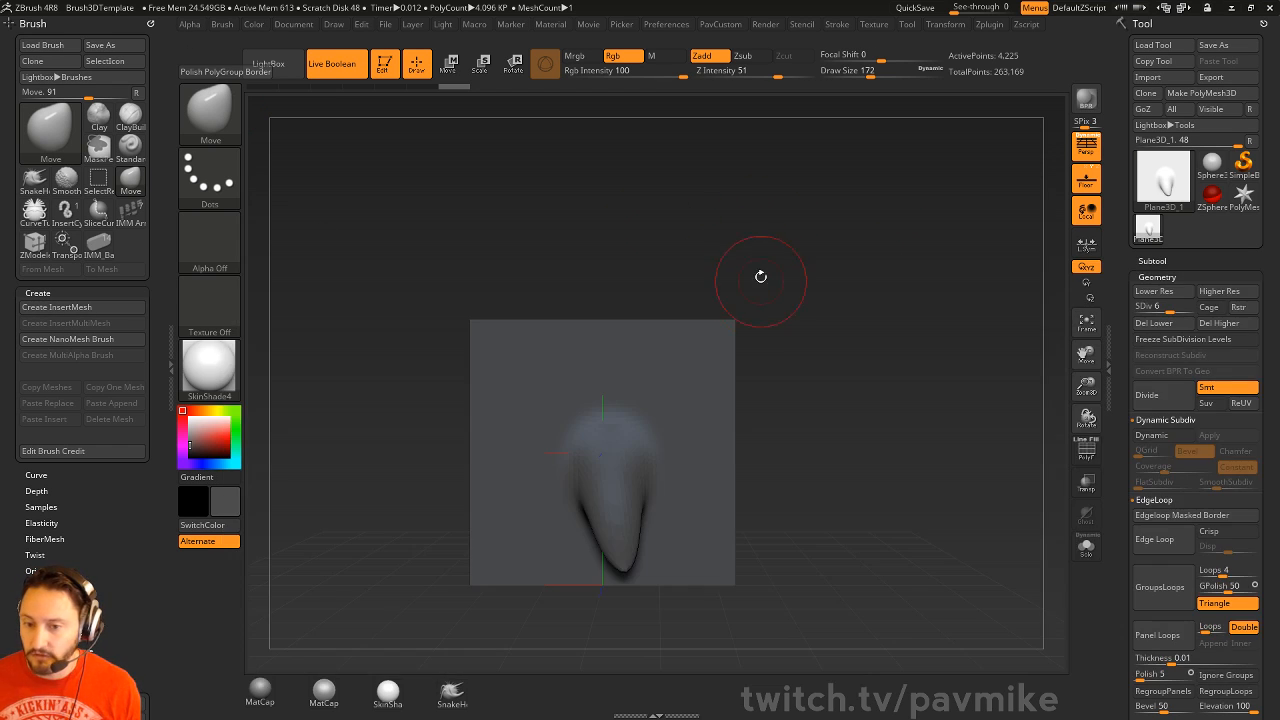
pyautogui.press('b')
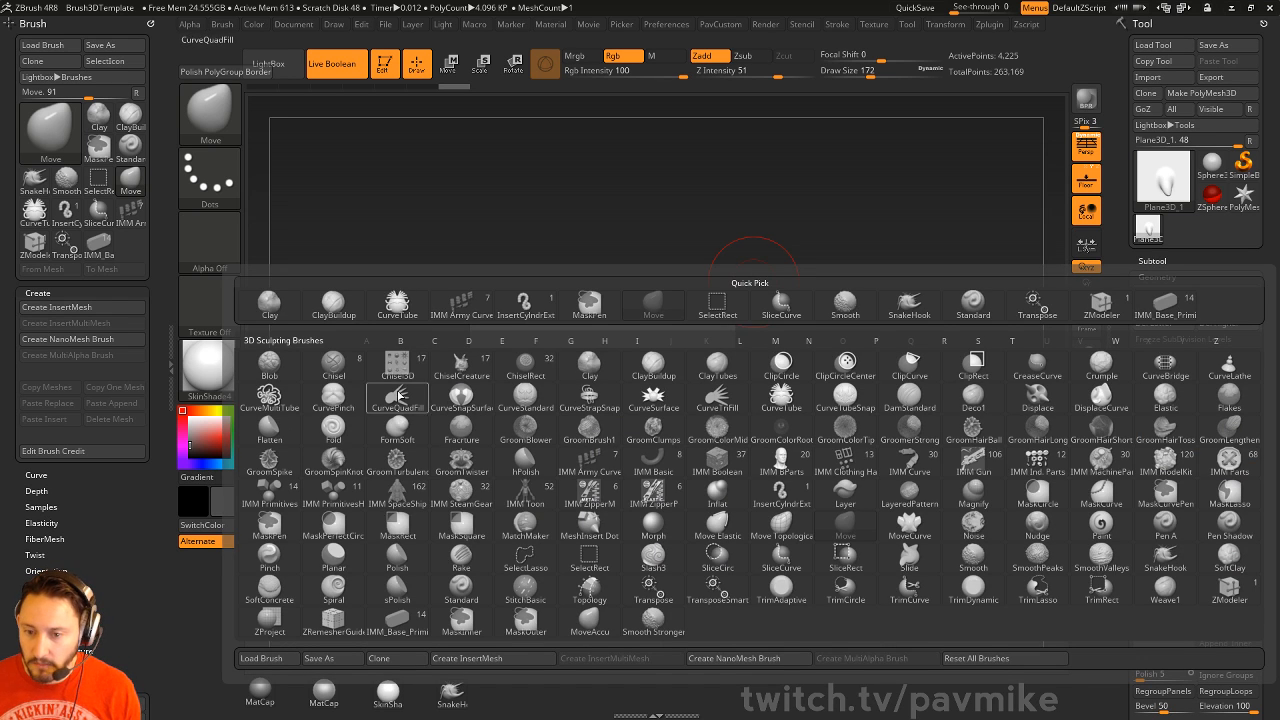
pyautogui.click(398, 370)
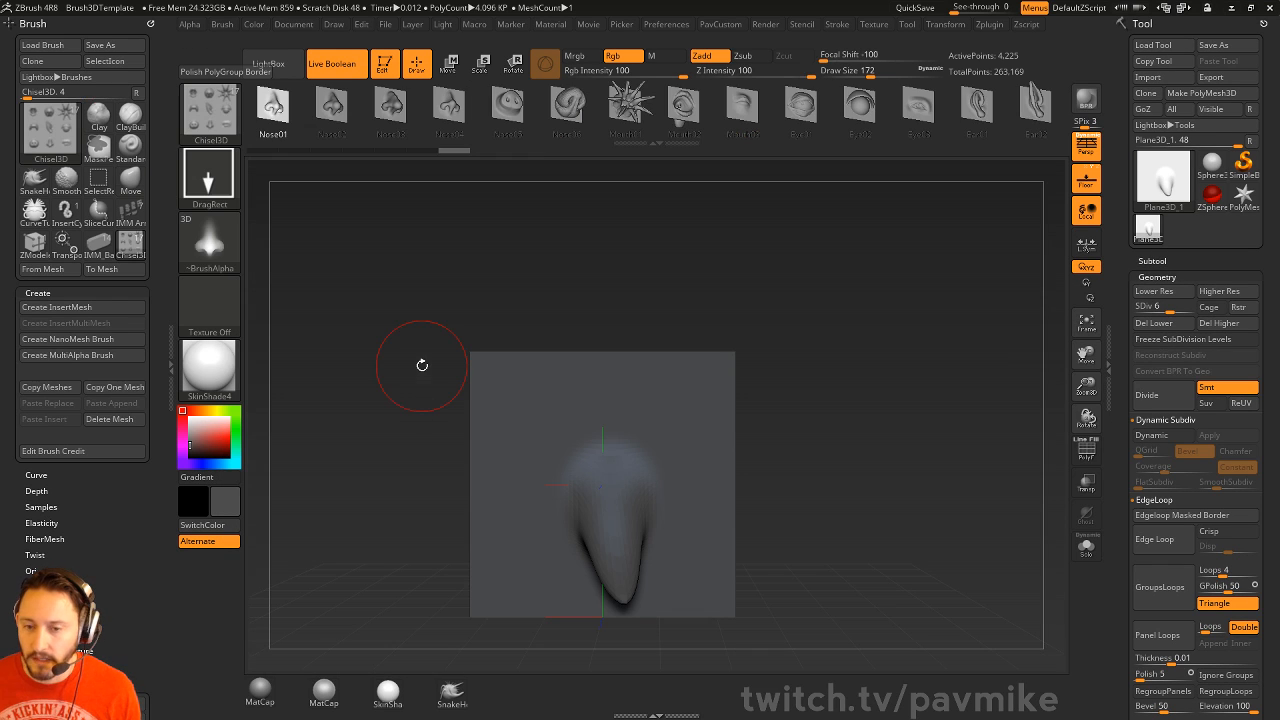
pyautogui.keyDown('alt'); pyautogui.moveTo(760, 285); pyautogui.dragTo(758, 255); pyautogui.keyUp('alt')
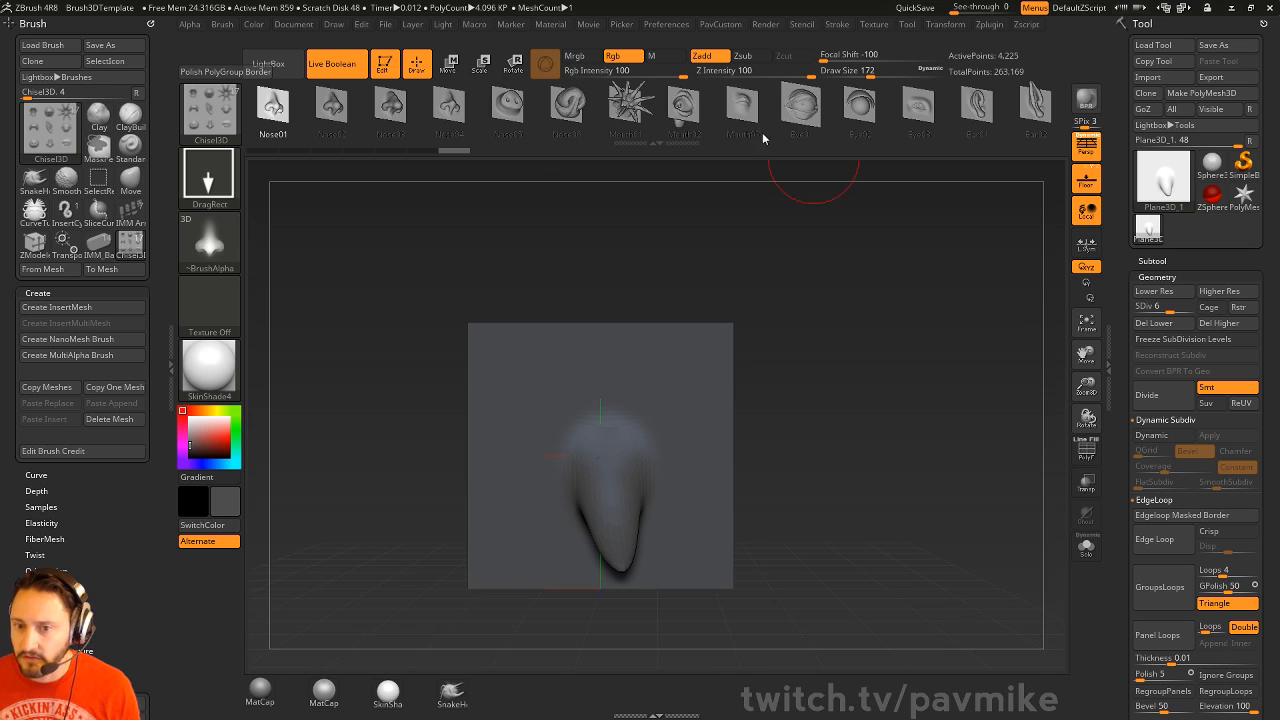
# - Try the Mouth02 stamp of the Chisel3D brush on the plane beside the spike, and undo it
pyautogui.click(681, 105)
pyautogui.moveTo(534, 388); pyautogui.dragTo(548, 445)
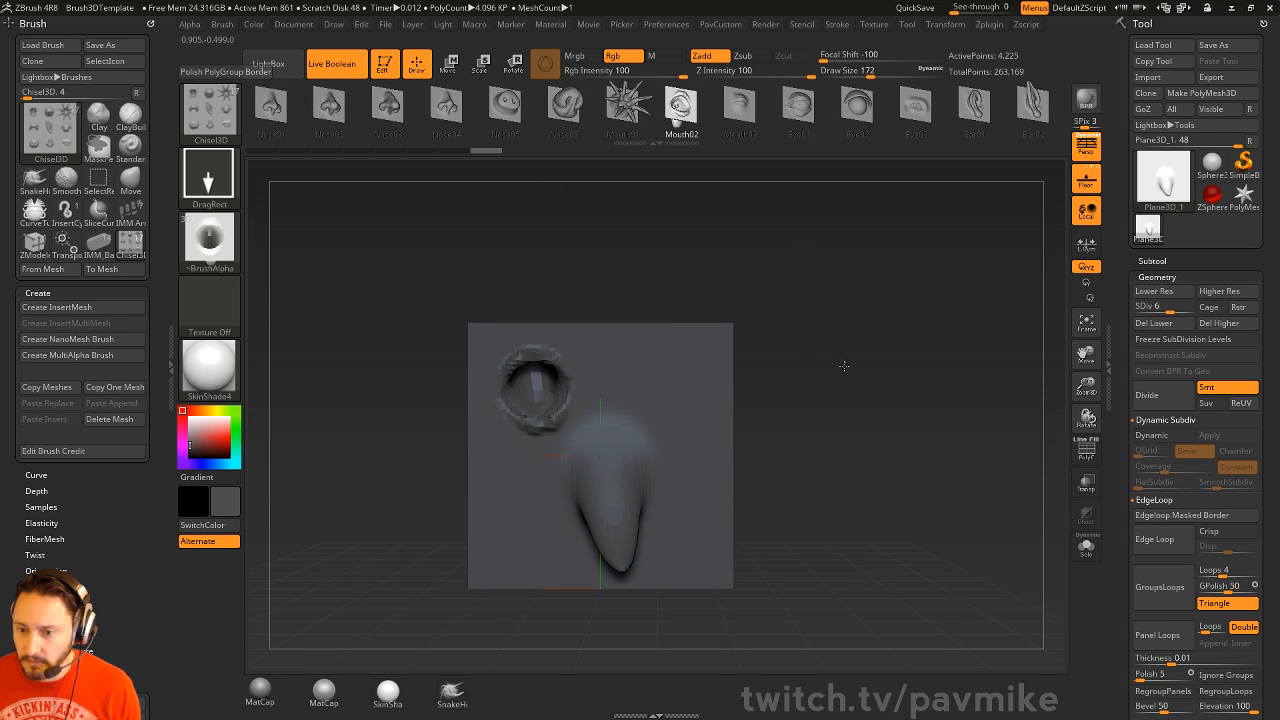
pyautogui.moveTo(843, 363); pyautogui.dragTo(880, 371)
pyautogui.hotkey('ctrl', 'z')
# - Raise the plane to subdivision level 9, try the Eye01 stamp beside the spike, and undo the stamp
pyautogui.moveTo(1200, 303); pyautogui.dragTo(1205, 303)
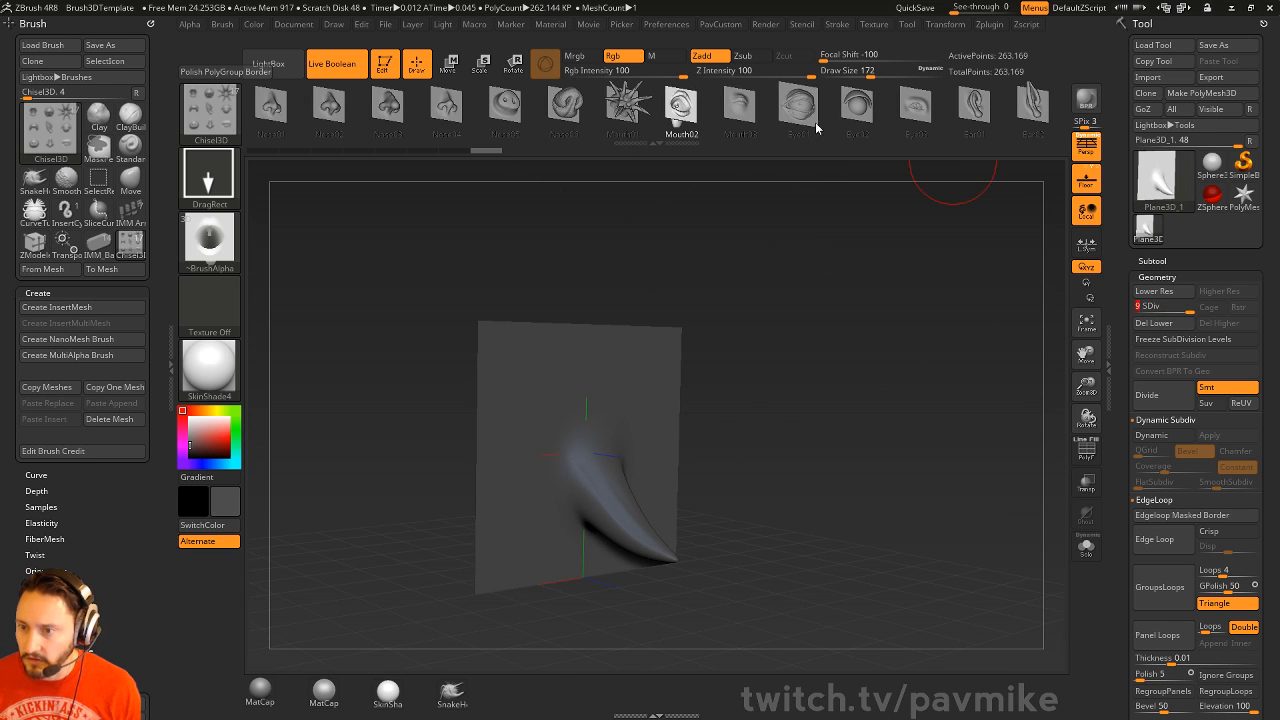
pyautogui.click(812, 118)
pyautogui.moveTo(555, 454); pyautogui.dragTo(567, 484)
pyautogui.moveTo(855, 370); pyautogui.dragTo(745, 380)
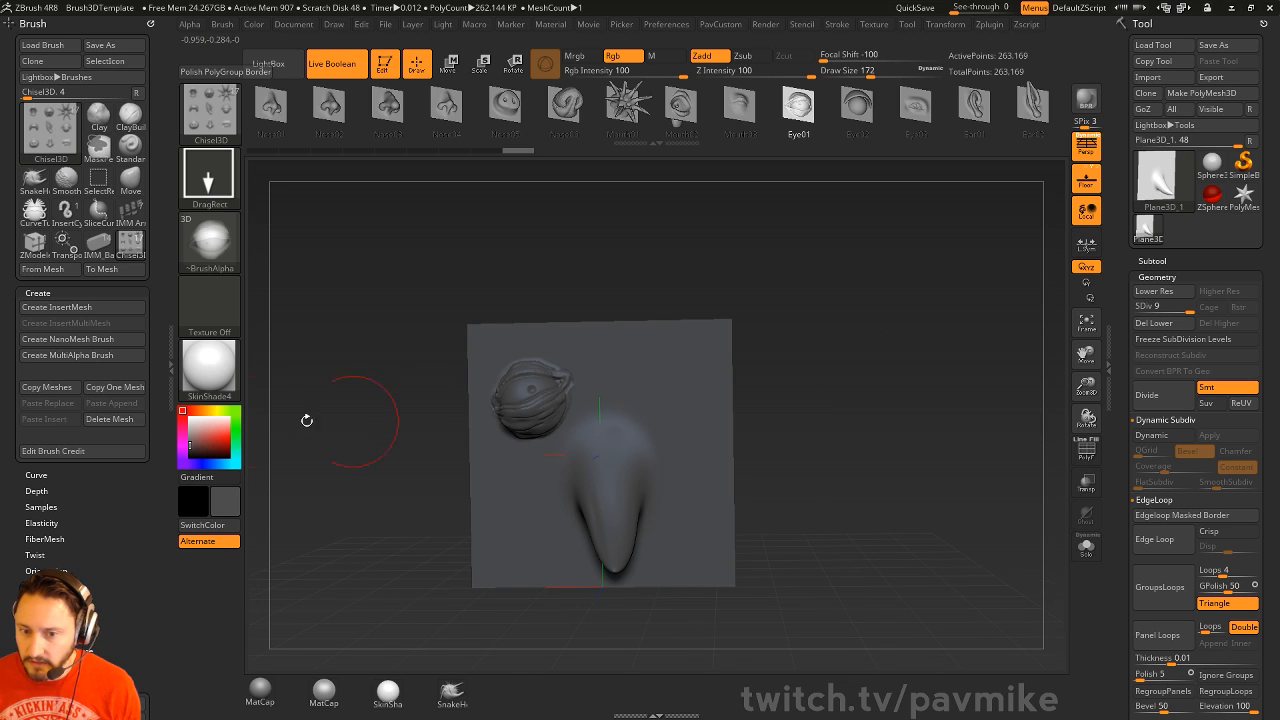
pyautogui.hotkey('ctrl', 'z')
# - Change the current colour to a lighter grey so the plane shades brighter
pyautogui.click(190, 433)
pyautogui.moveTo(455, 368); pyautogui.dragTo(818, 337)
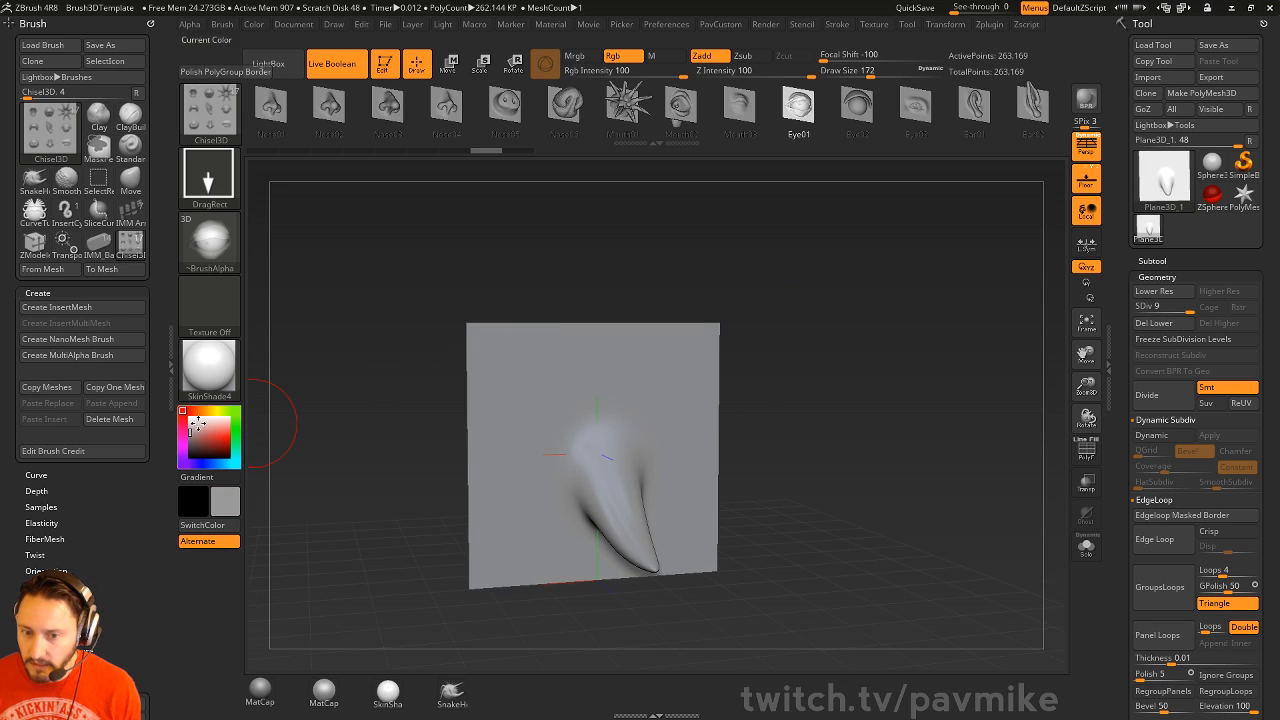
pyautogui.click(190, 435)
# - Stamp Eye01 once more on the lighter plane above the spike, and undo the stamp
pyautogui.moveTo(558, 409); pyautogui.dragTo(567, 444)
pyautogui.moveTo(795, 417); pyautogui.dragTo(971, 417)
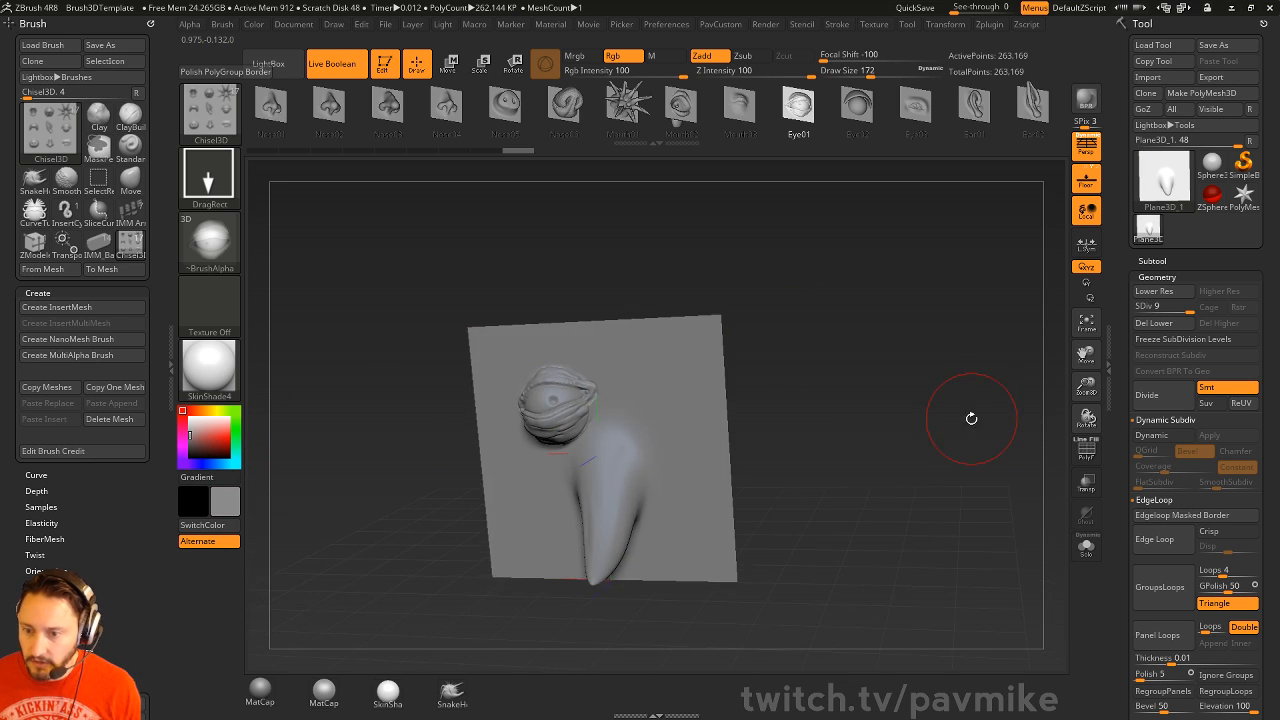
pyautogui.hotkey('ctrl', 'z')
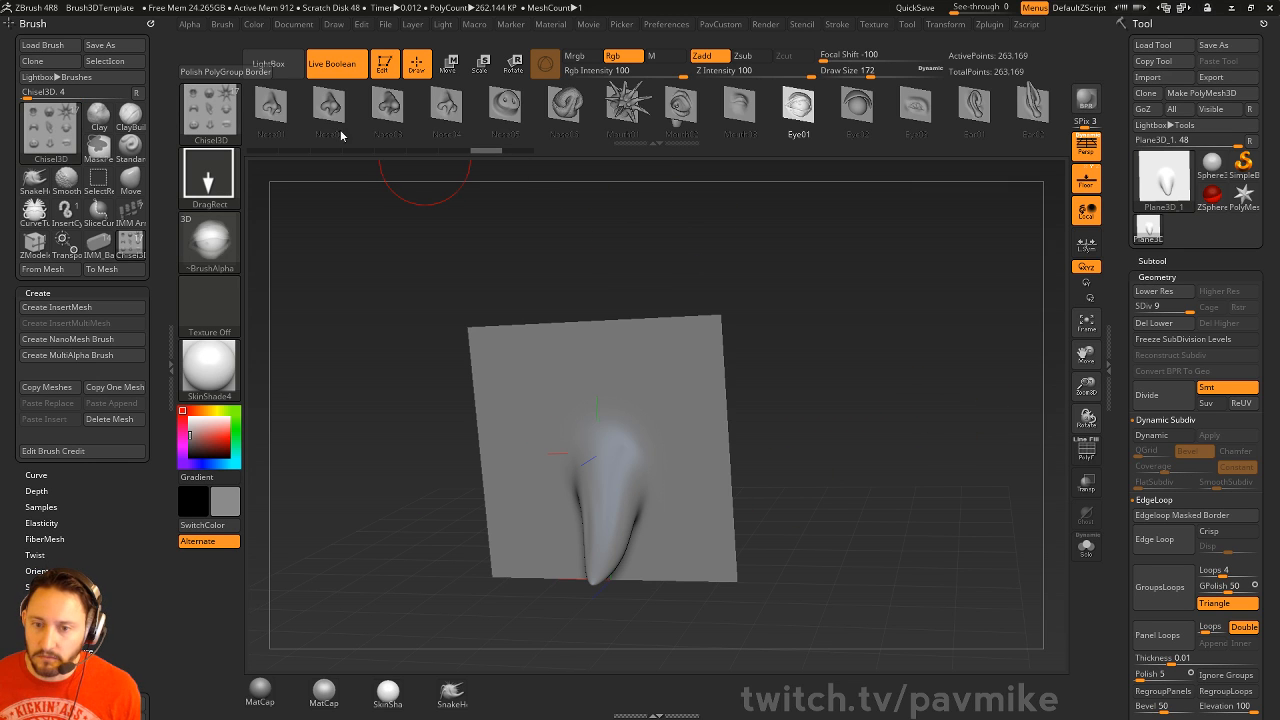
# - Clone the Chisel3D brush and delete all stamp meshes from the copy
pyautogui.click(207, 130)
pyautogui.click(225, 137)
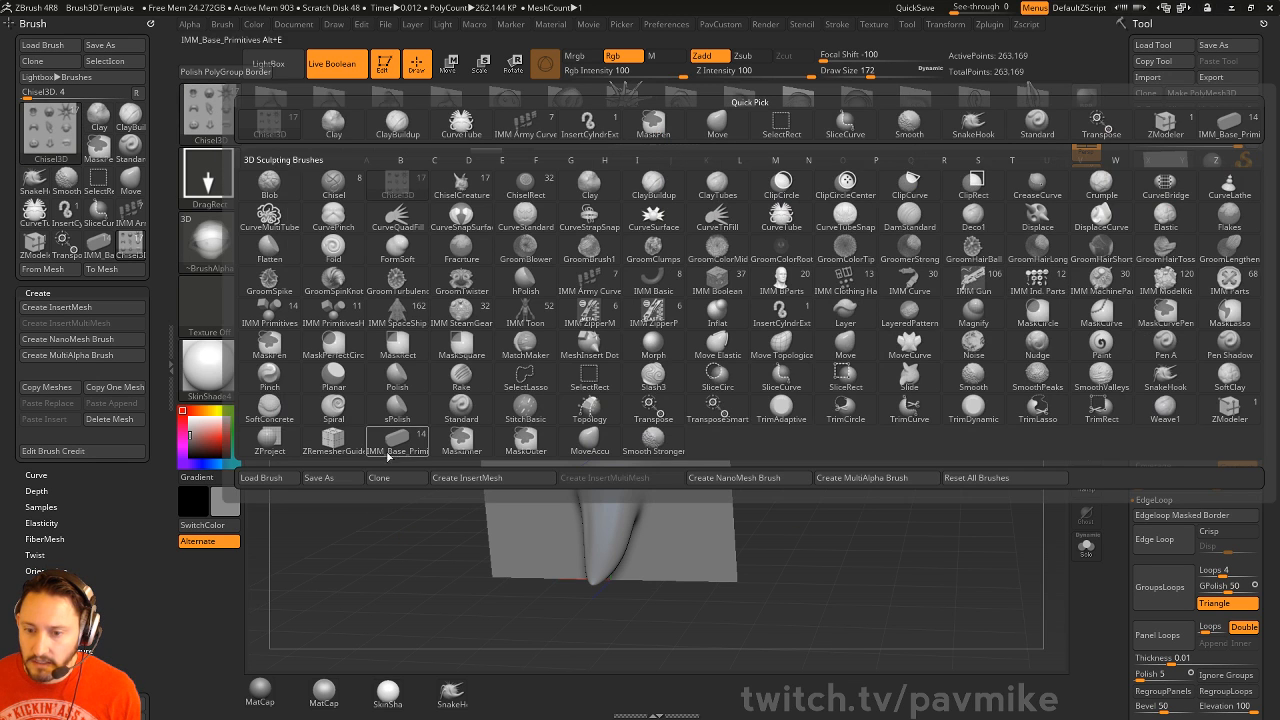
pyautogui.click(397, 455)
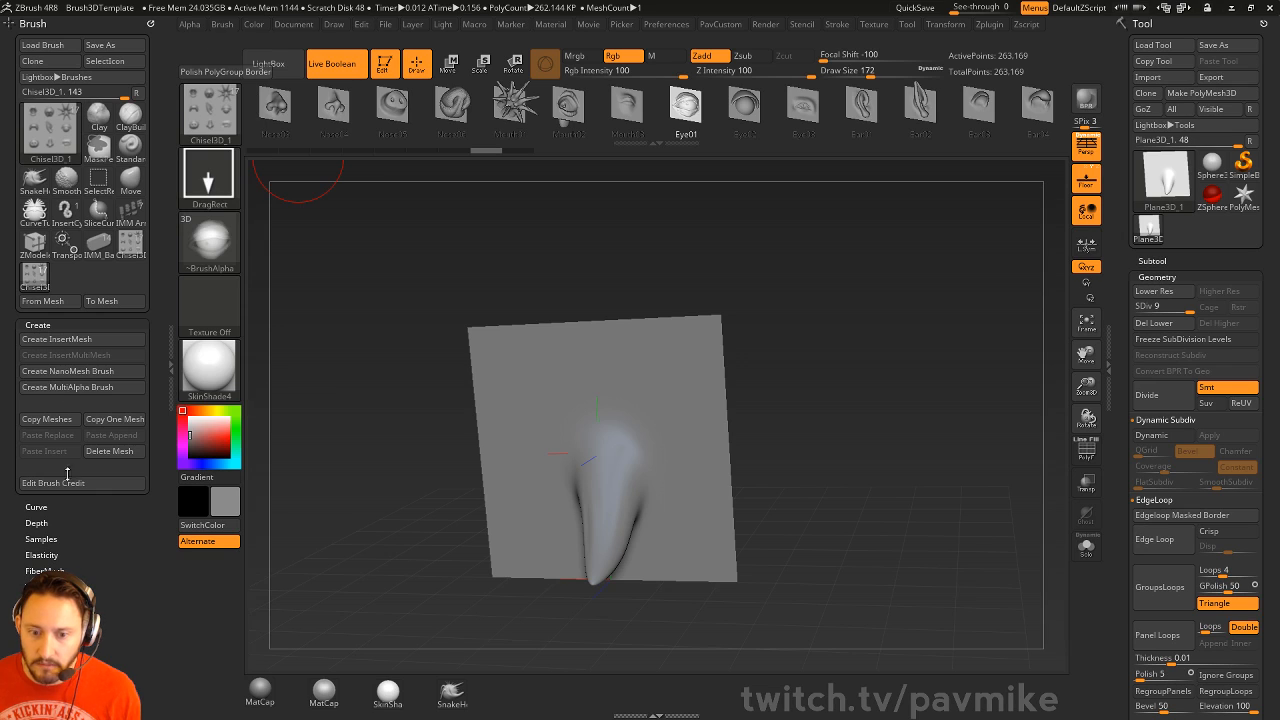
pyautogui.click(117, 455)
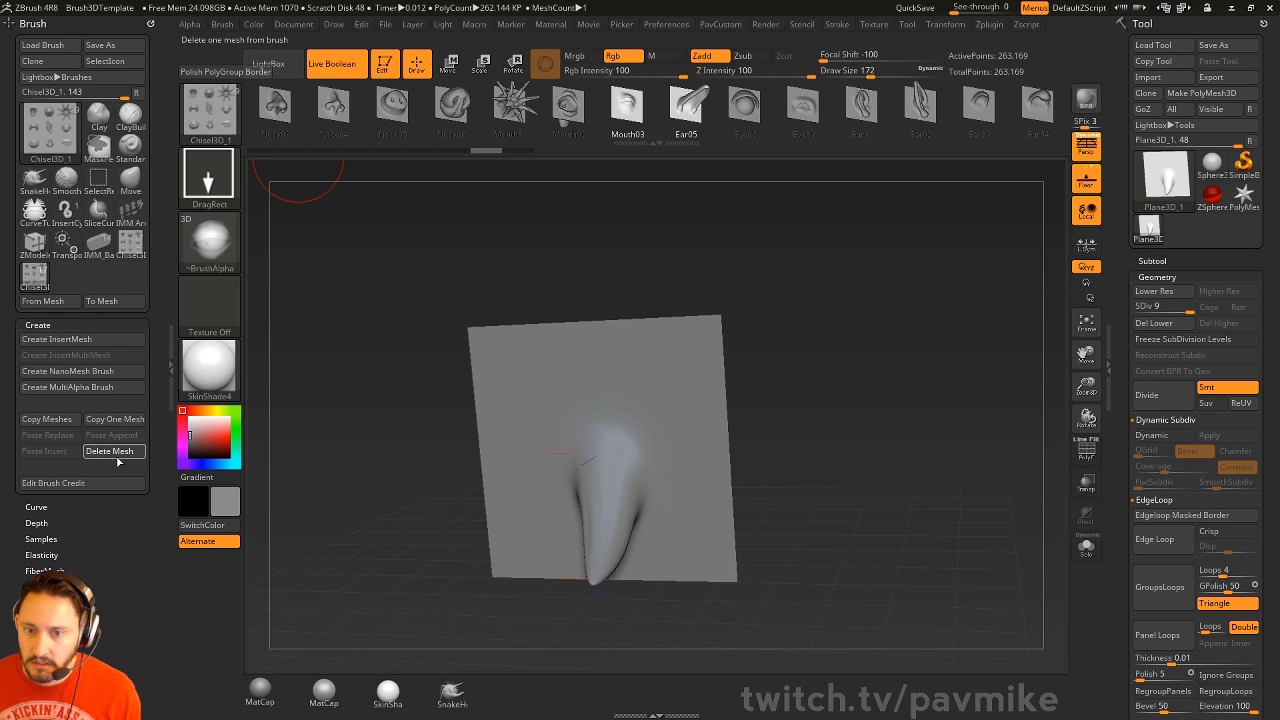
pyautogui.click(117, 457)
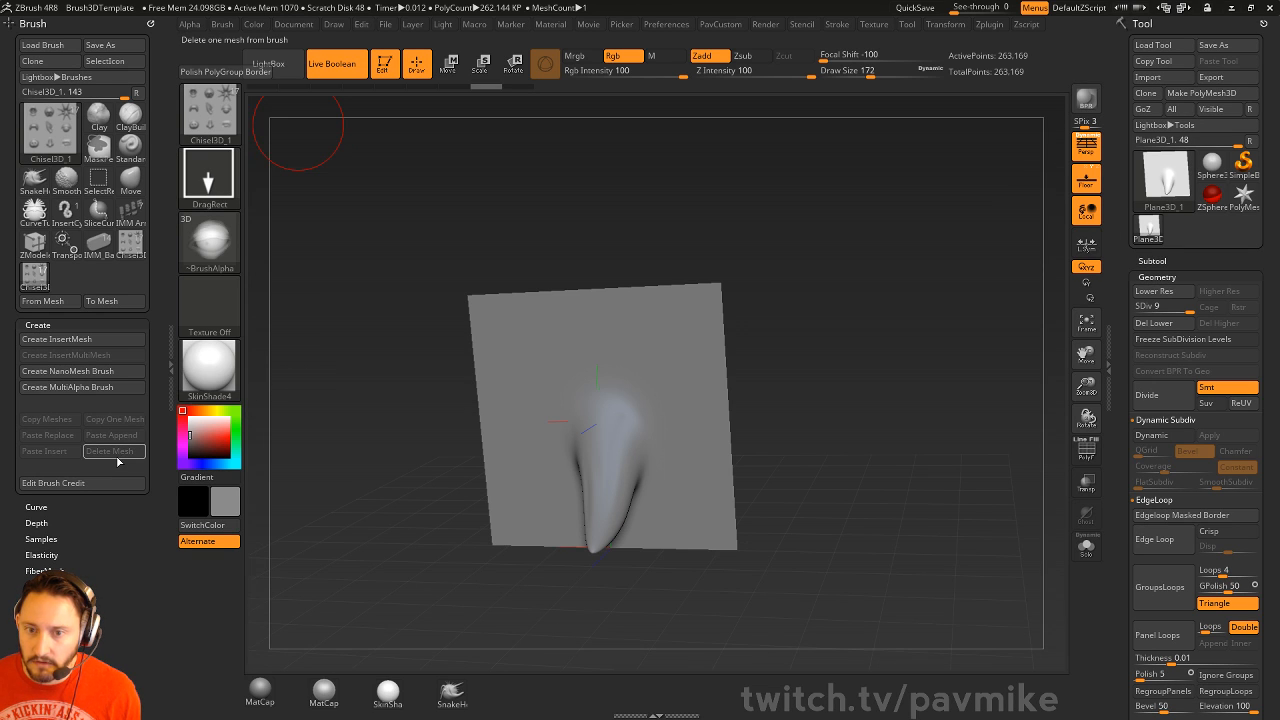
# - Align the plane to a straight front view and capture the spike from the mesh as the cloned brush's first stamp
pyautogui.keyDown('shift'); pyautogui.moveTo(314, 271); pyautogui.dragTo(333, 273); pyautogui.keyUp('shift')
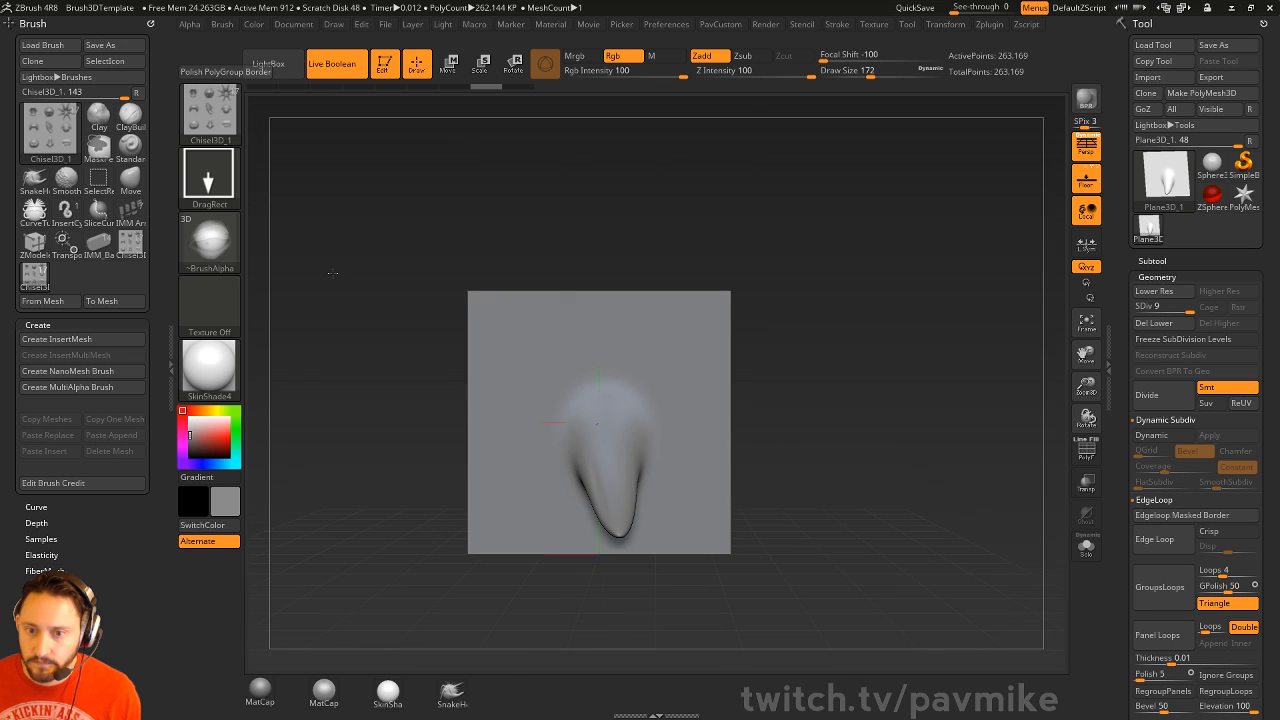
pyautogui.keyDown('alt'); pyautogui.moveTo(426, 224); pyautogui.dragTo(410, 238); pyautogui.keyUp('alt')
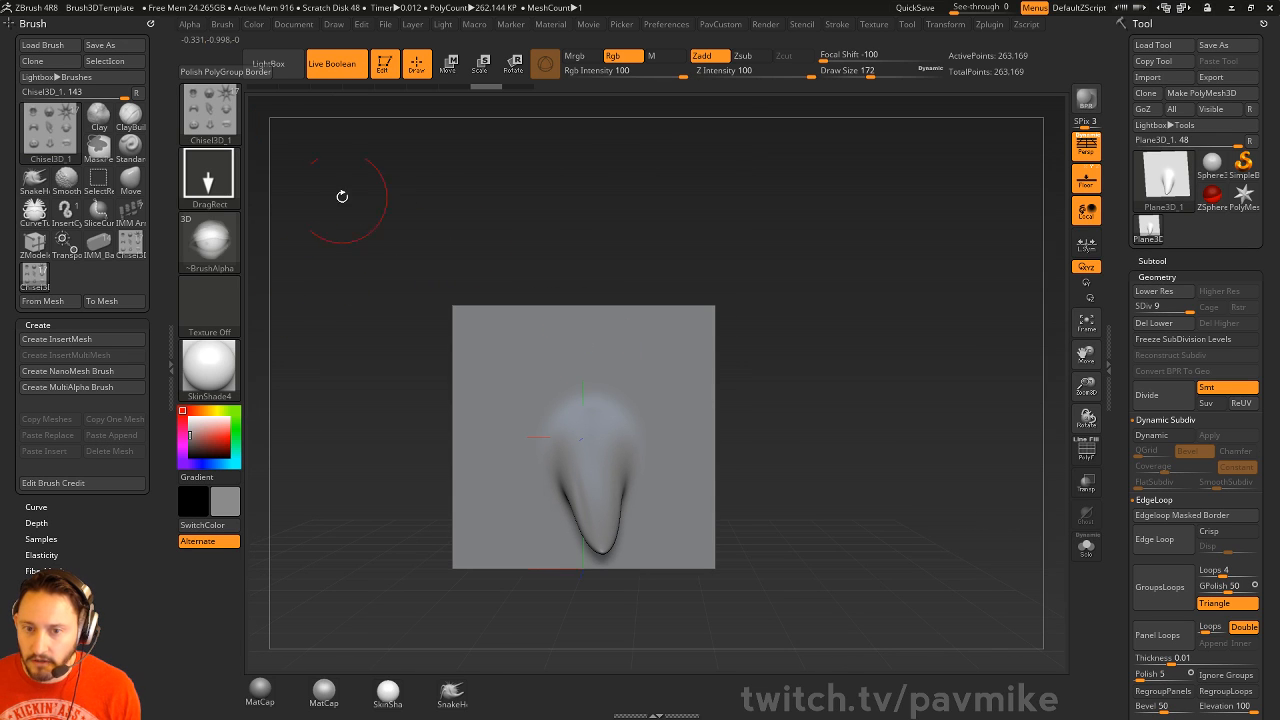
pyautogui.click(215, 115)
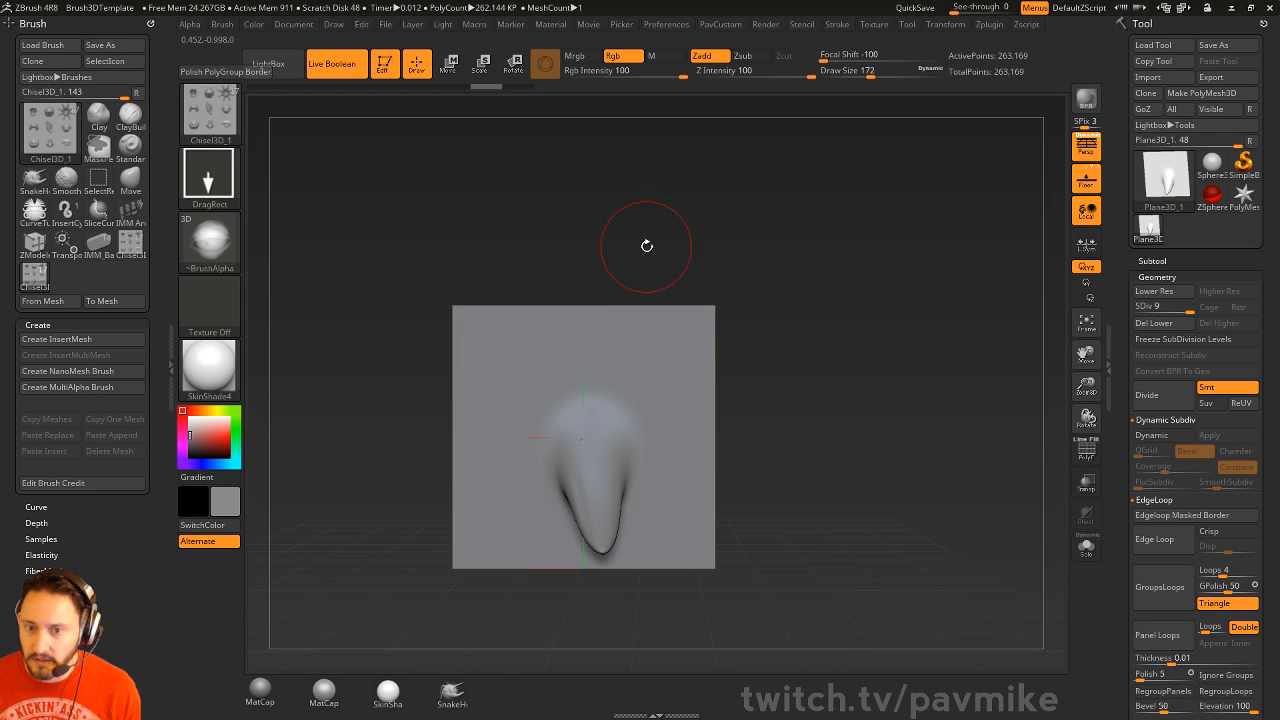
pyautogui.keyDown('alt'); pyautogui.moveTo(646, 246); pyautogui.dragTo(669, 276); pyautogui.keyUp('alt')
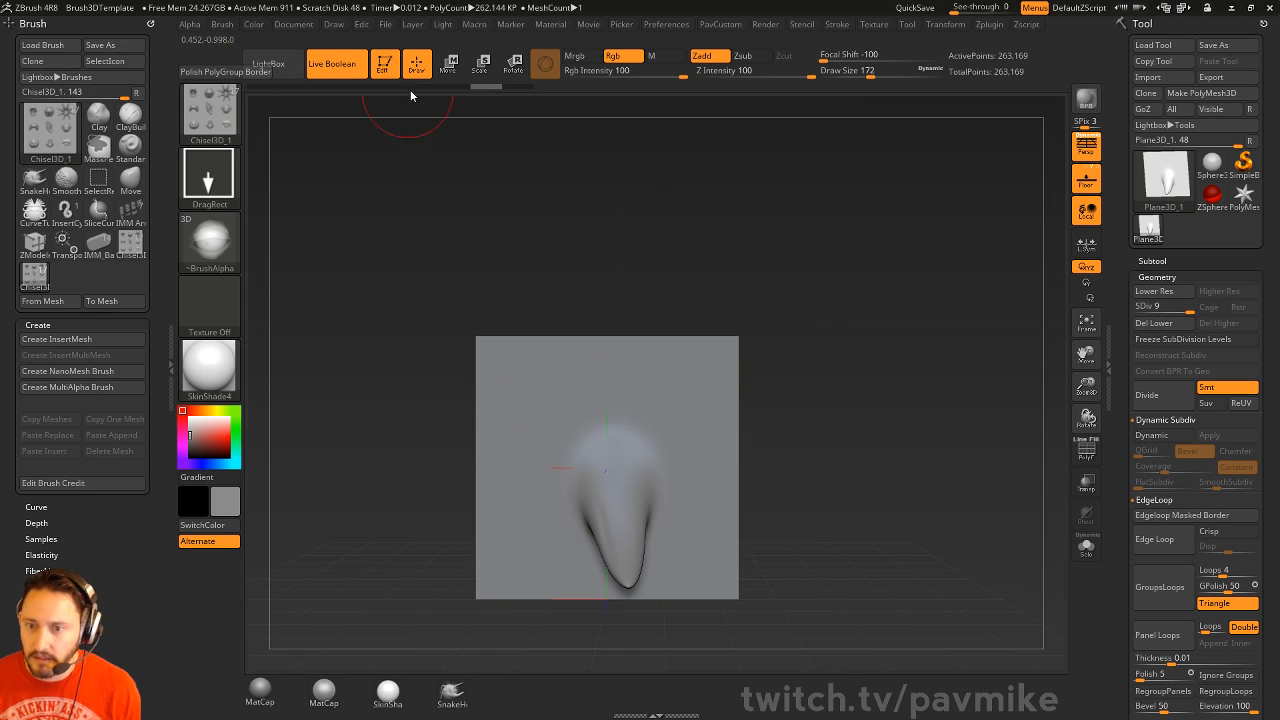
pyautogui.keyDown('alt'); pyautogui.moveTo(805, 347); pyautogui.dragTo(786, 284); pyautogui.keyUp('alt')
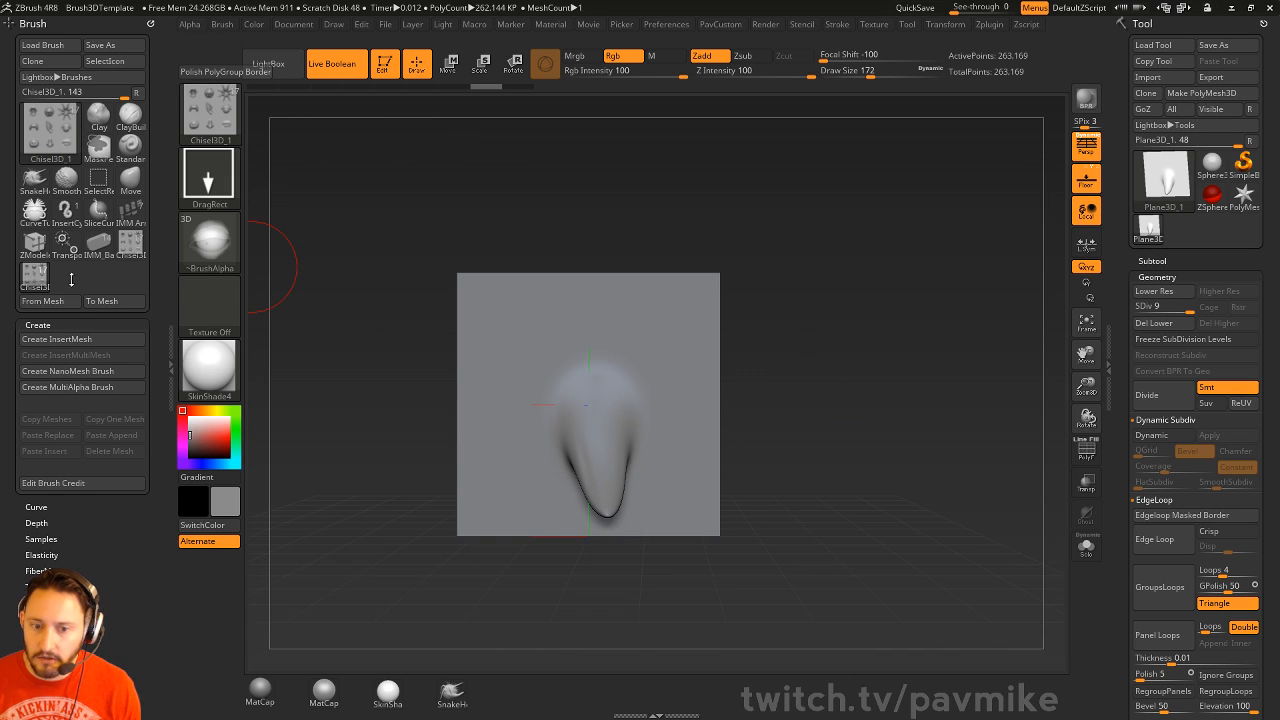
pyautogui.click(57, 306)
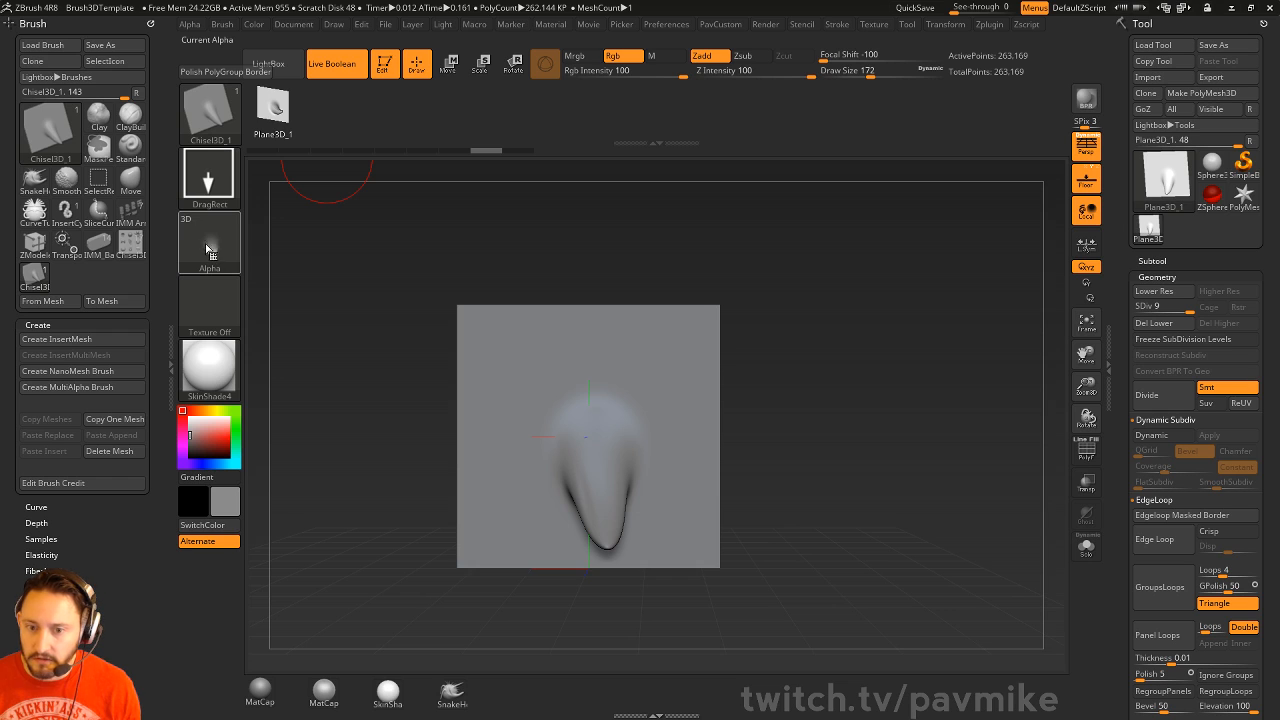
# - Lower the plane to subdivision level 5 and flatten it with the Morph to Grid deformation
pyautogui.moveTo(837, 371); pyautogui.dragTo(870, 387)
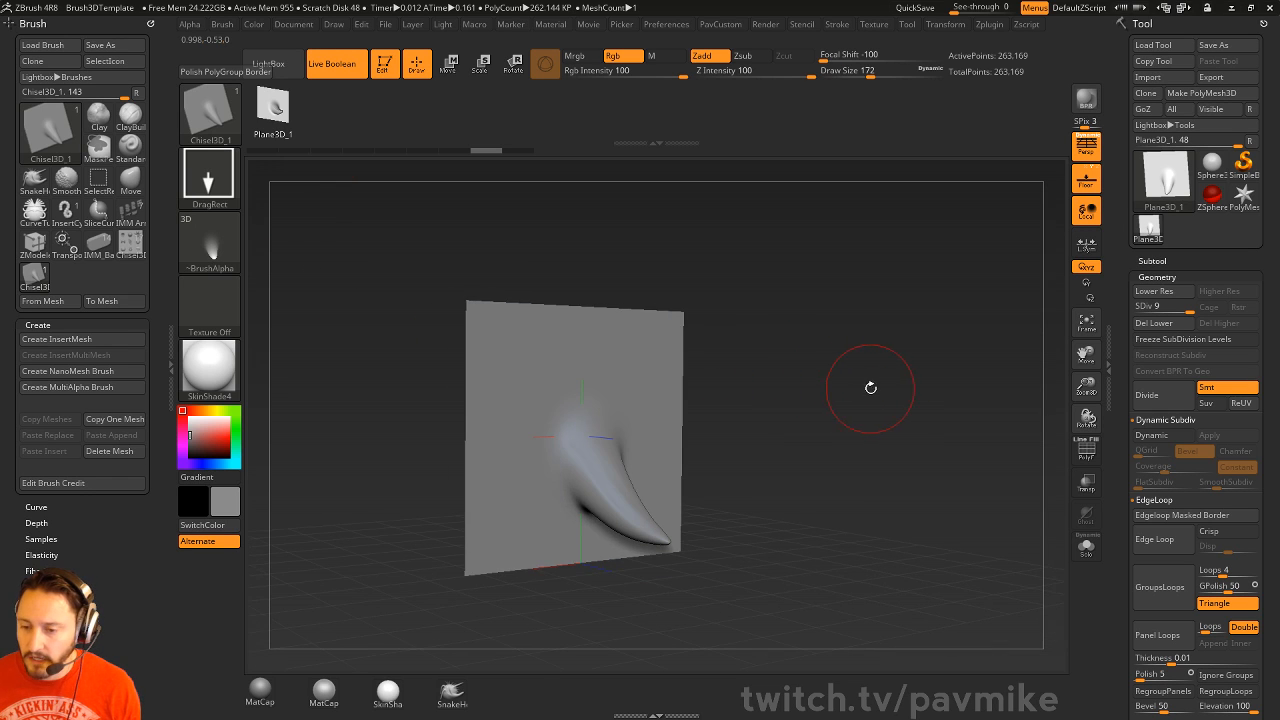
pyautogui.hotkey('ctrl', 'z')
pyautogui.hotkey('ctrl', 'z')
pyautogui.hotkey('ctrl', 'z')
pyautogui.hotkey('ctrl', 'z')
pyautogui.hotkey('ctrl', 'z')
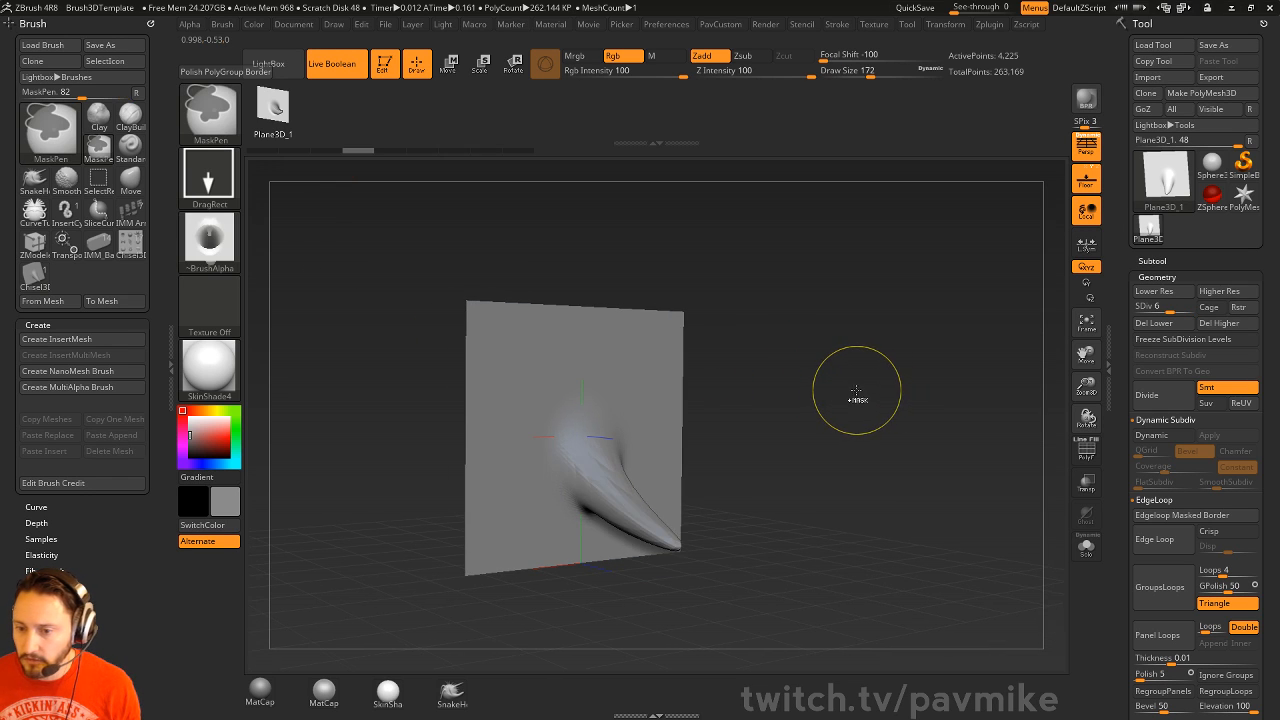
pyautogui.moveTo(1124, 419); pyautogui.dragTo(1140, 207)
pyautogui.keyDown('shift'); pyautogui.click(1154, 333); pyautogui.keyUp('shift')
pyautogui.moveTo(1131, 359); pyautogui.dragTo(1131, 324)
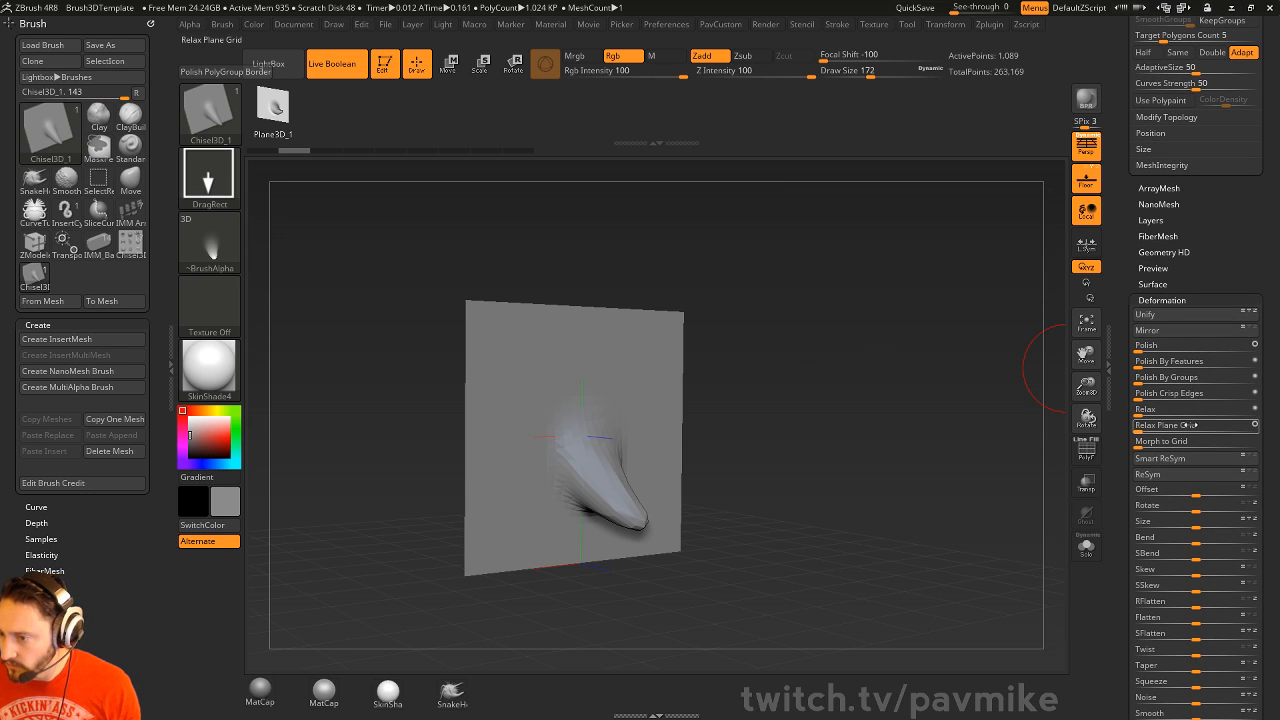
pyautogui.click(1250, 441)
# - Set the masking brush to the Dots stroke with no alpha and mask a round area in the plane's centre
pyautogui.moveTo(836, 408); pyautogui.dragTo(650, 413)
pyautogui.keyDown('ctrl'); pyautogui.moveTo(553, 438); pyautogui.dragTo(580, 474); pyautogui.keyUp('ctrl')
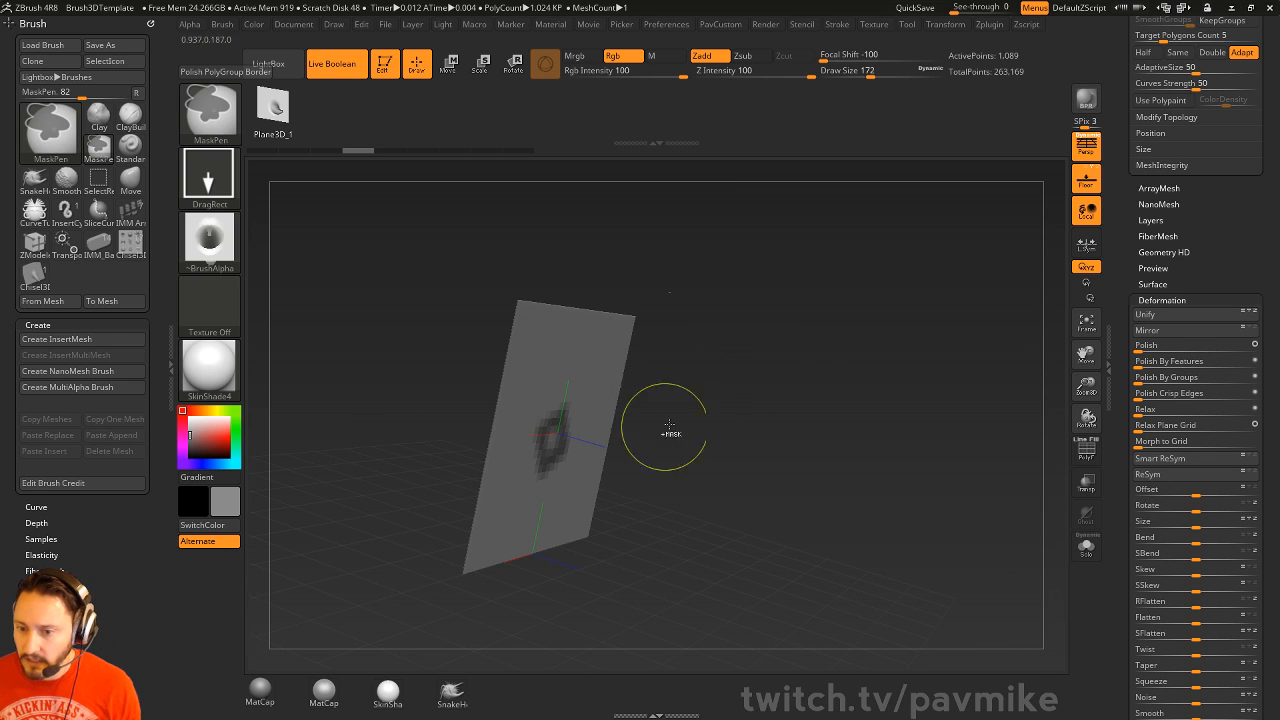
pyautogui.keyDown('ctrl'); pyautogui.click(216, 246); pyautogui.keyUp('ctrl')
pyautogui.keyDown('ctrl'); pyautogui.click(281, 248); pyautogui.keyUp('ctrl')
pyautogui.keyDown('ctrl'); pyautogui.click(226, 184); pyautogui.keyUp('ctrl')
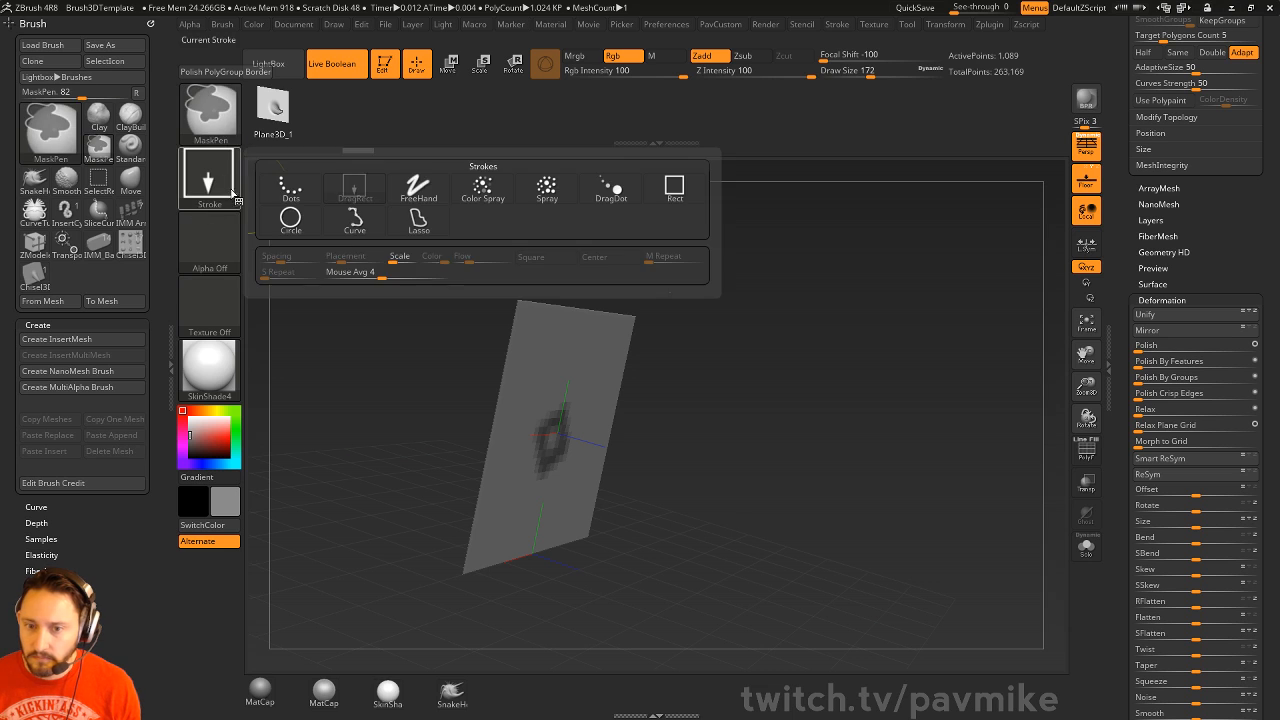
pyautogui.keyDown('ctrl'); pyautogui.click(288, 194); pyautogui.keyUp('ctrl')
pyautogui.moveTo(642, 358); pyautogui.dragTo(720, 392)
pyautogui.keyDown('ctrl'); pyautogui.moveTo(550, 423); pyautogui.dragTo(566, 442); pyautogui.keyUp('ctrl')
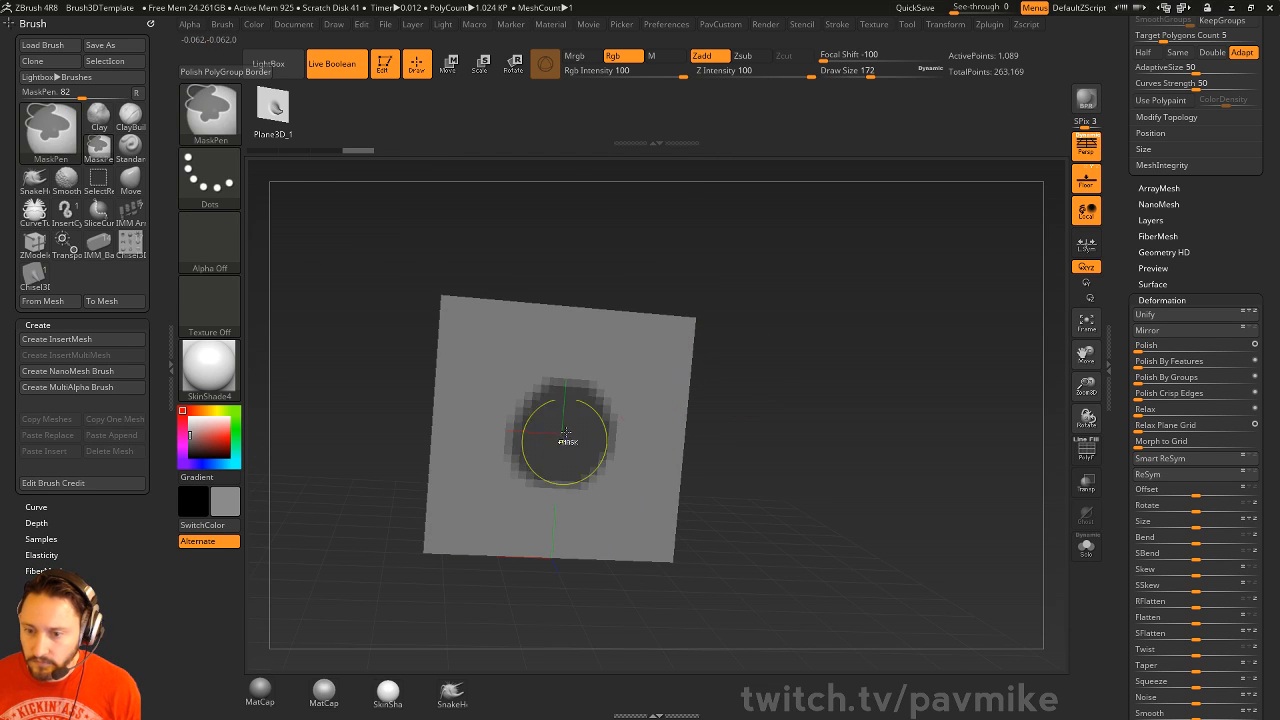
# - Invert the mask and pull the round central area out of the plane into a large bump
pyautogui.moveTo(750, 404); pyautogui.dragTo(831, 411)
pyautogui.keyDown('ctrl'); pyautogui.click(831, 411); pyautogui.keyUp('ctrl')
pyautogui.press('w')
pyautogui.moveTo(626, 447); pyautogui.dragTo(699, 463)
pyautogui.moveTo(638, 372); pyautogui.dragTo(626, 446)
pyautogui.moveTo(728, 345)
pyautogui.keyDown('shift'); pyautogui.mouseDown()
pyautogui.moveTo(771, 330)
pyautogui.moveTo(803, 371)
pyautogui.moveTo(735, 400)
pyautogui.mouseUp(); pyautogui.keyUp('shift')
# - Set the draw size to 268 and smooth the bump's surface
pyautogui.press('q')
pyautogui.press('s')
pyautogui.moveTo(594, 462); pyautogui.dragTo(606, 462)
pyautogui.moveTo(600, 446)
pyautogui.keyDown('shift'); pyautogui.mouseDown()
pyautogui.moveTo(612, 497)
pyautogui.moveTo(584, 436)
pyautogui.mouseUp(); pyautogui.keyUp('shift')
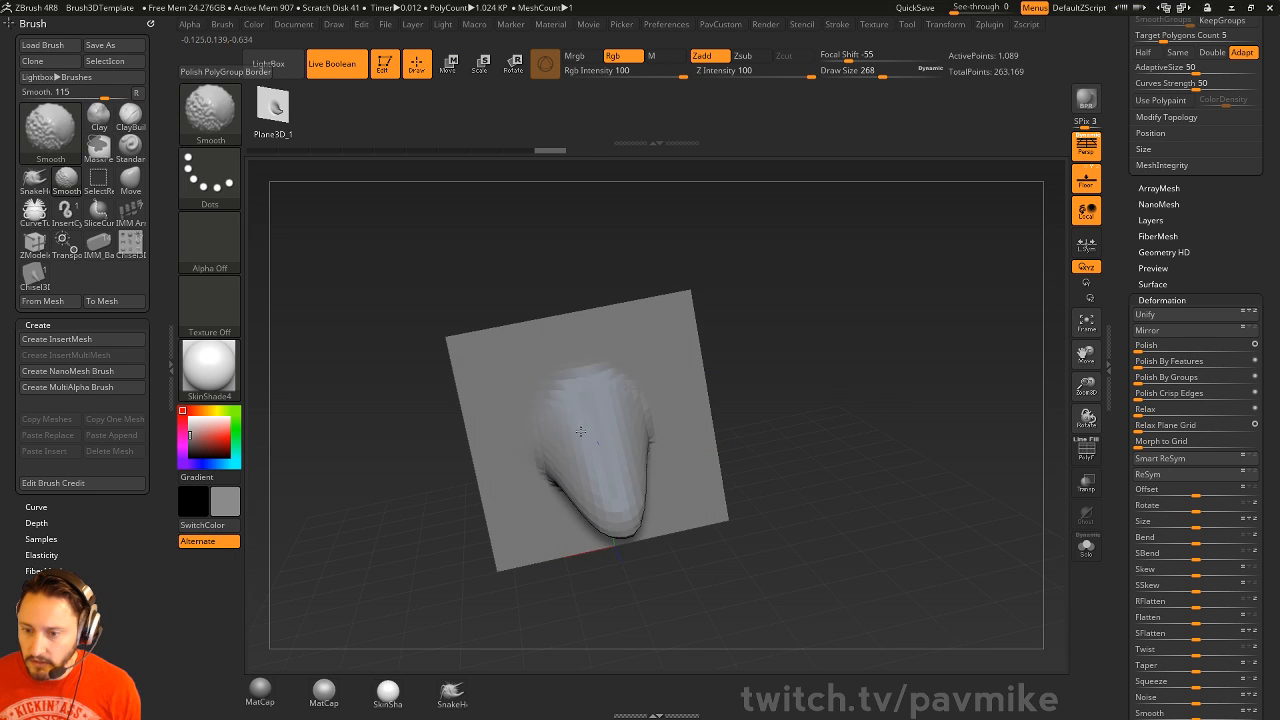
# - Stretch the bump's tip into a longer, curved horn with the SnakeHook brush
pyautogui.moveTo(720, 439); pyautogui.dragTo(741, 453)
pyautogui.click(452, 692)
pyautogui.moveTo(594, 511); pyautogui.dragTo(645, 517)
pyautogui.keyDown('shift'); pyautogui.moveTo(835, 452); pyautogui.dragTo(777, 449); pyautogui.keyUp('shift')
pyautogui.keyDown('alt'); pyautogui.moveTo(834, 405); pyautogui.dragTo(788, 442); pyautogui.keyUp('alt')
pyautogui.moveTo(559, 564)
pyautogui.mouseDown()
pyautogui.moveTo(626, 572)
pyautogui.moveTo(565, 546)
pyautogui.mouseUp()
pyautogui.moveTo(796, 386); pyautogui.dragTo(798, 398)
pyautogui.moveTo(572, 522); pyautogui.dragTo(562, 536)
pyautogui.moveTo(861, 377); pyautogui.dragTo(895, 395)
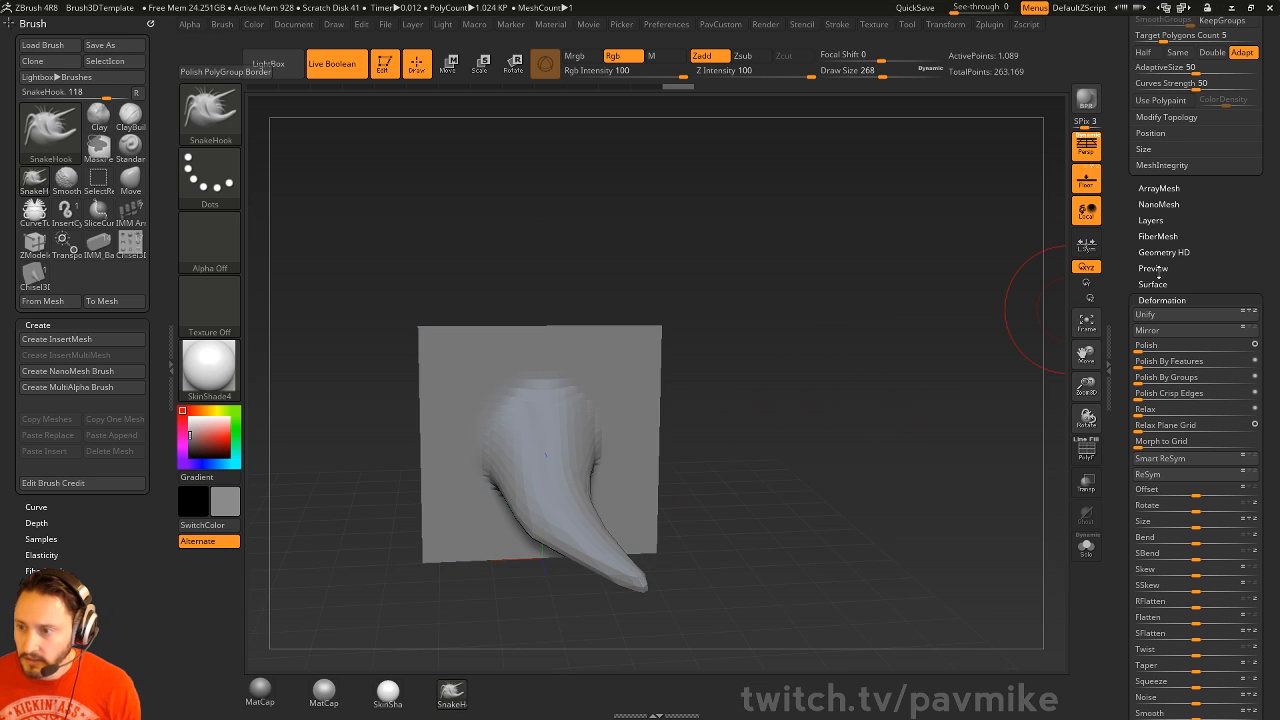
# - Raise the plane to subdivision level 6 and align it to a straight front view
pyautogui.moveTo(1148, 252); pyautogui.dragTo(1150, 570)
pyautogui.moveTo(1126, 309); pyautogui.dragTo(1125, 423)
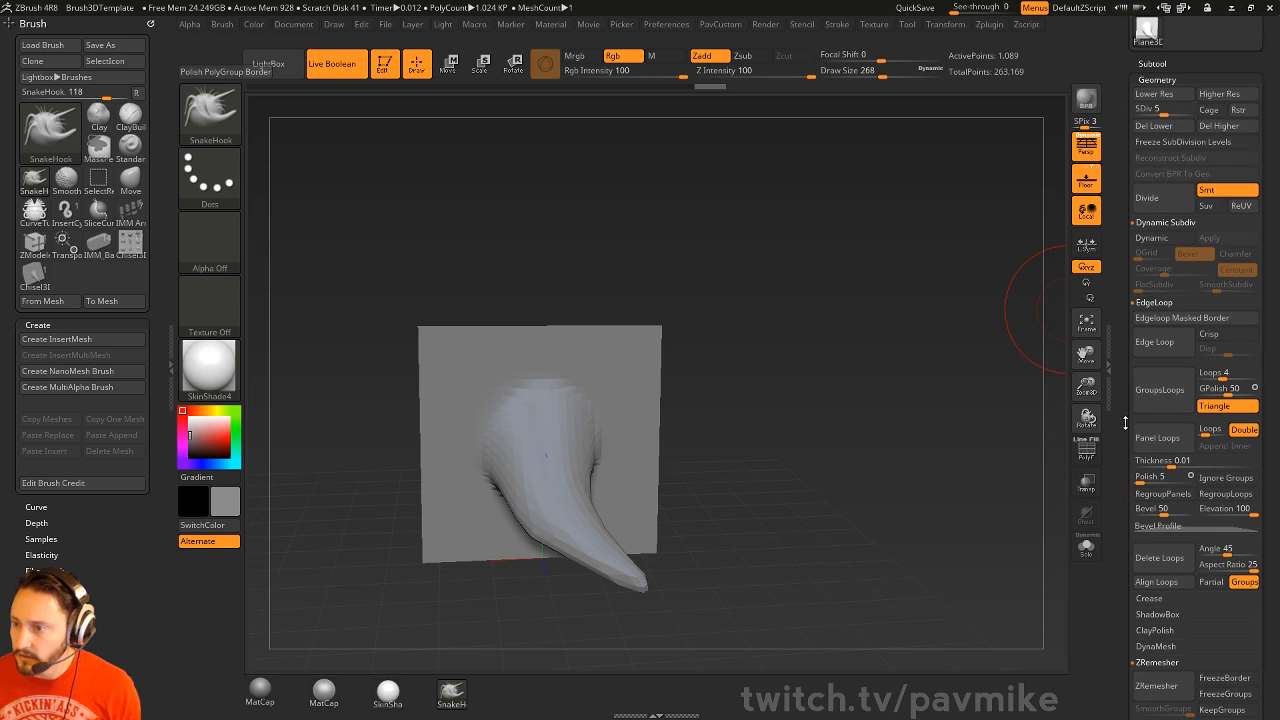
pyautogui.click(1175, 143)
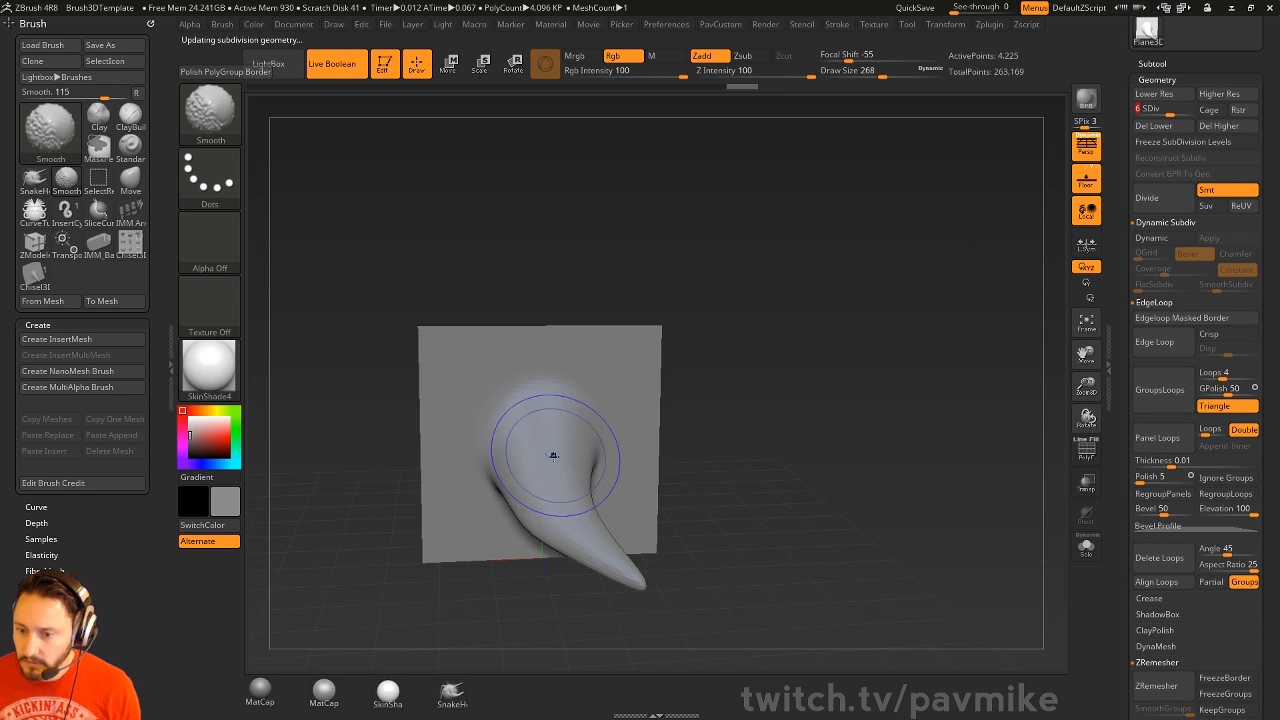
pyautogui.keyDown('shift'); pyautogui.moveTo(783, 433); pyautogui.dragTo(764, 424); pyautogui.keyUp('shift')
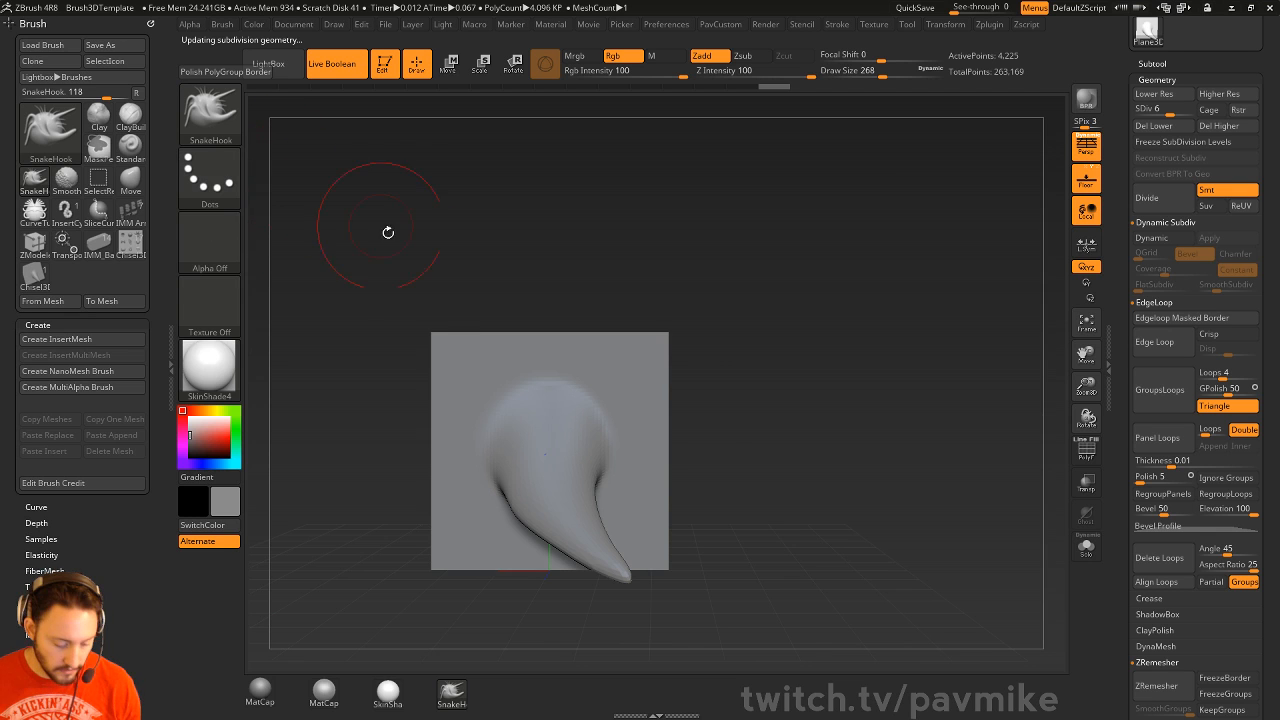
# - Select the Chisel3D_1 brush and capture the curved horn from the mesh as its second stamp
pyautogui.press('b')
pyautogui.click(259, 641)
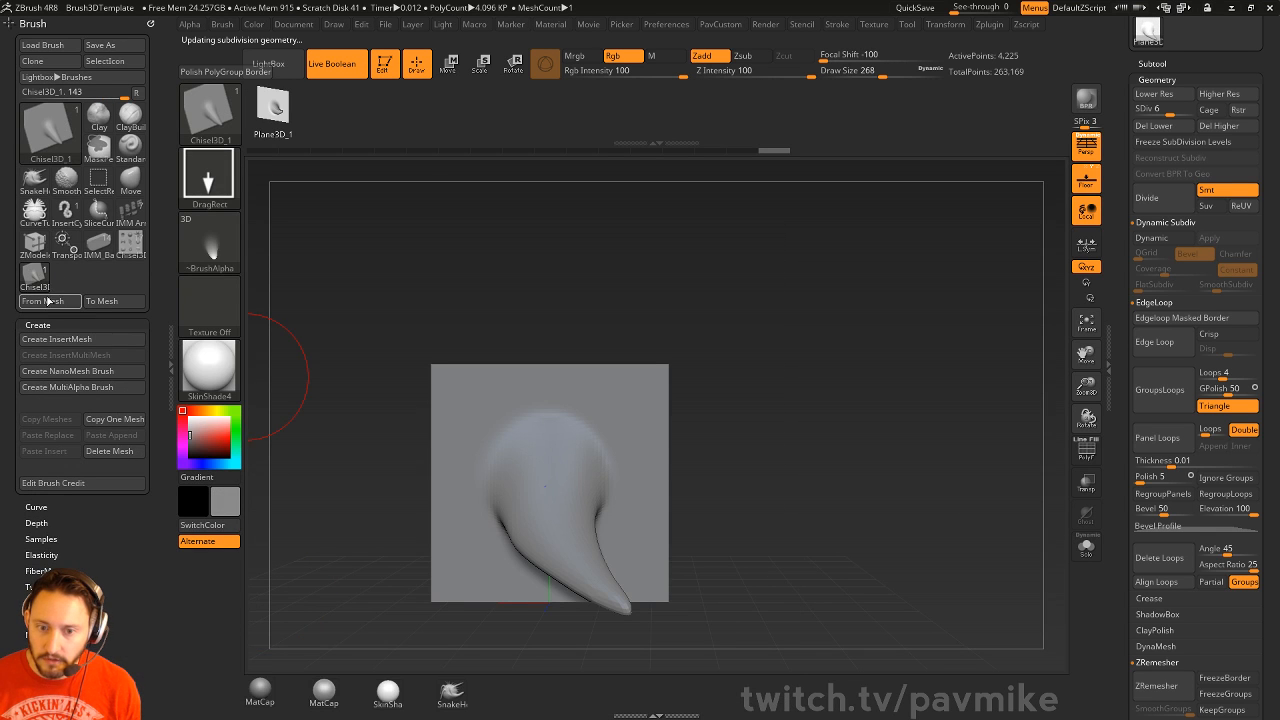
pyautogui.click(47, 301)
# - Push the horn back into a short pointed bump within the plane using the Move brush at draw size 365, and smooth it
pyautogui.moveTo(802, 435)
pyautogui.keyDown('alt'); pyautogui.mouseDown()
pyautogui.moveTo(805, 388)
pyautogui.moveTo(776, 495)
pyautogui.mouseUp(); pyautogui.keyUp('alt')
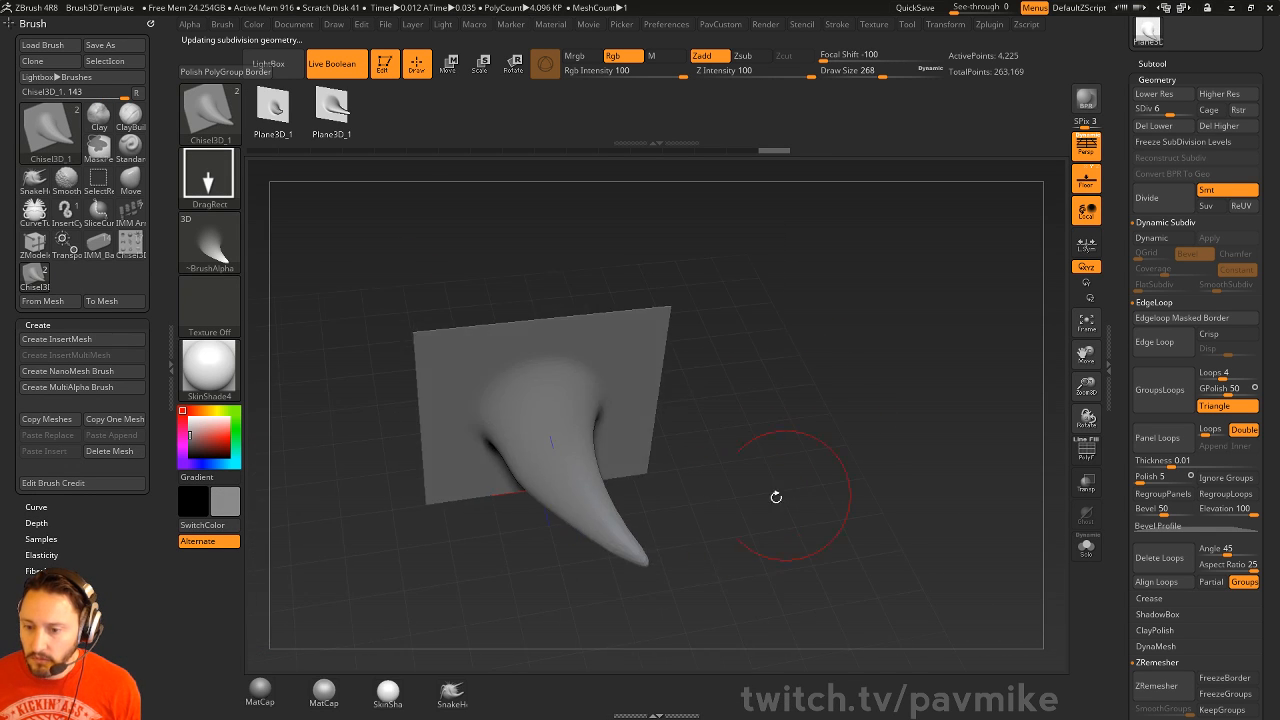
pyautogui.press('s')
pyautogui.moveTo(604, 549); pyautogui.dragTo(464, 599)
pyautogui.press('b')
pyautogui.press('m')
pyautogui.press('v')
pyautogui.moveTo(572, 491); pyautogui.dragTo(463, 425)
pyautogui.moveTo(560, 440)
pyautogui.keyDown('shift'); pyautogui.mouseDown()
pyautogui.moveTo(544, 492)
pyautogui.moveTo(570, 405)
pyautogui.mouseUp(); pyautogui.keyUp('shift')
# - Capture the short pointed bump from a straight front view as the Chisel3D_1 brush's third stamp
pyautogui.moveTo(735, 440)
pyautogui.mouseDown()
pyautogui.moveTo(802, 336)
pyautogui.moveTo(789, 391)
pyautogui.moveTo(952, 457)
pyautogui.mouseUp()
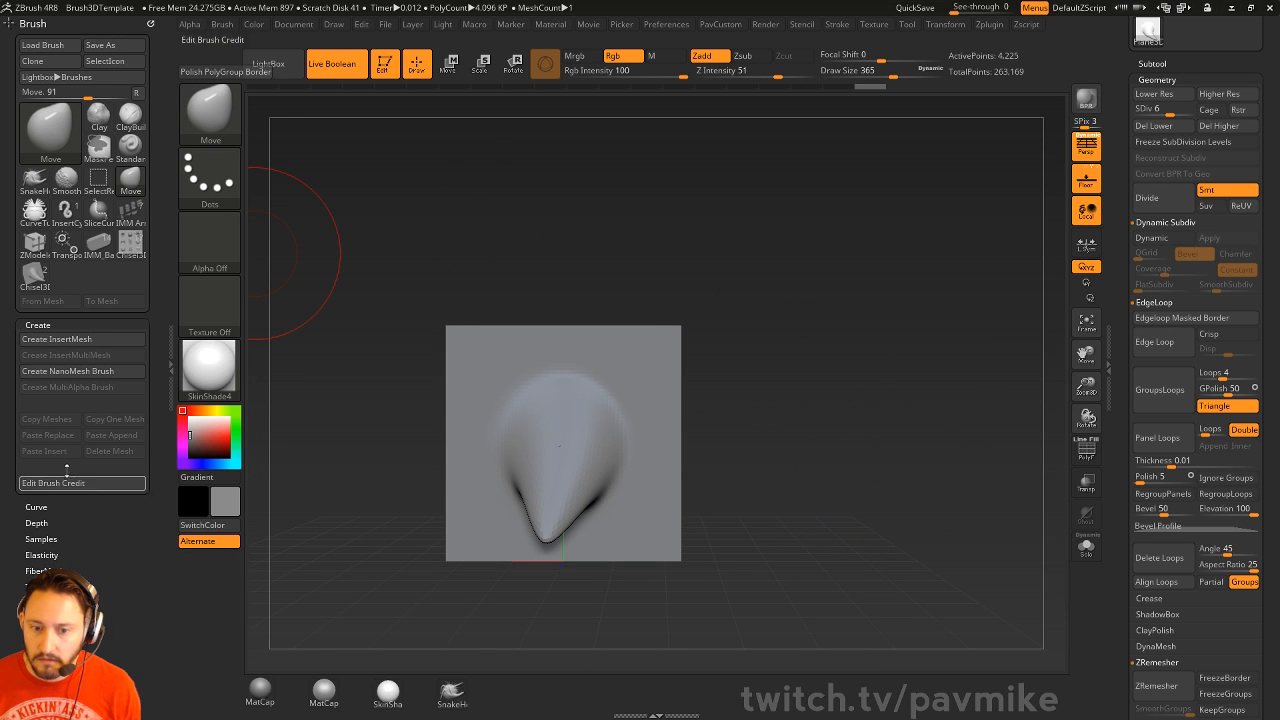
pyautogui.press('b')
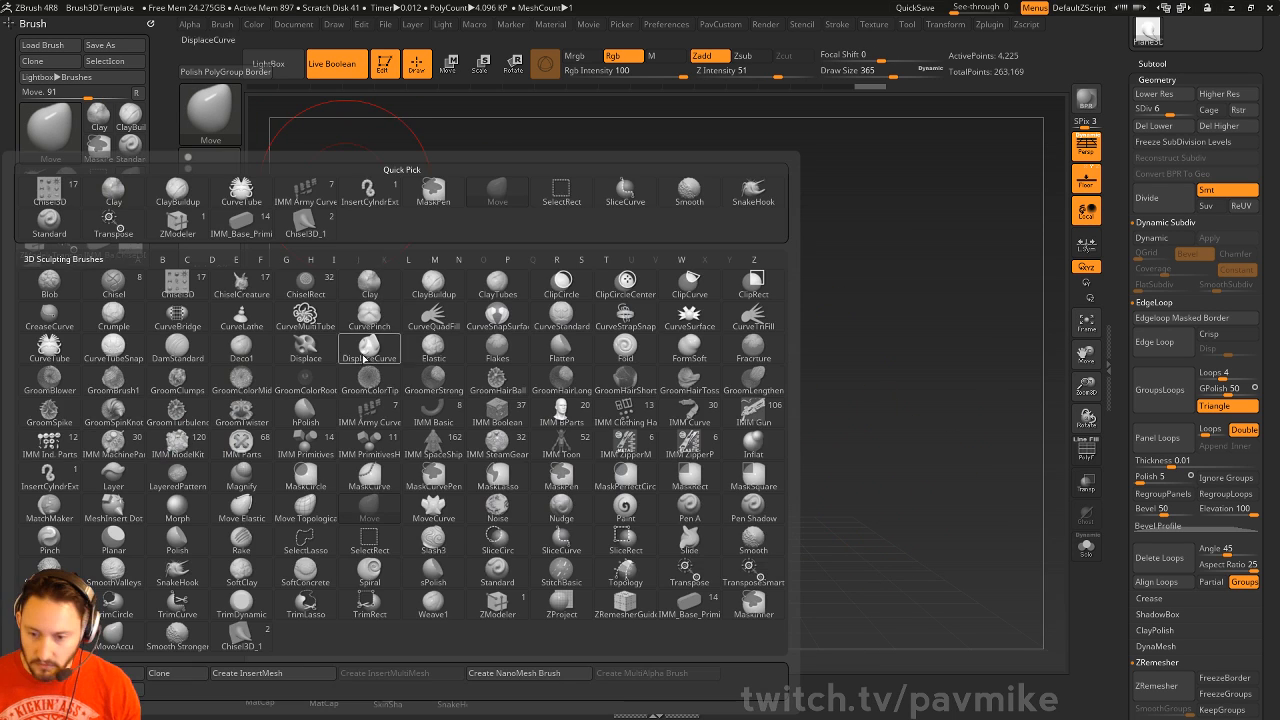
pyautogui.click(247, 645)
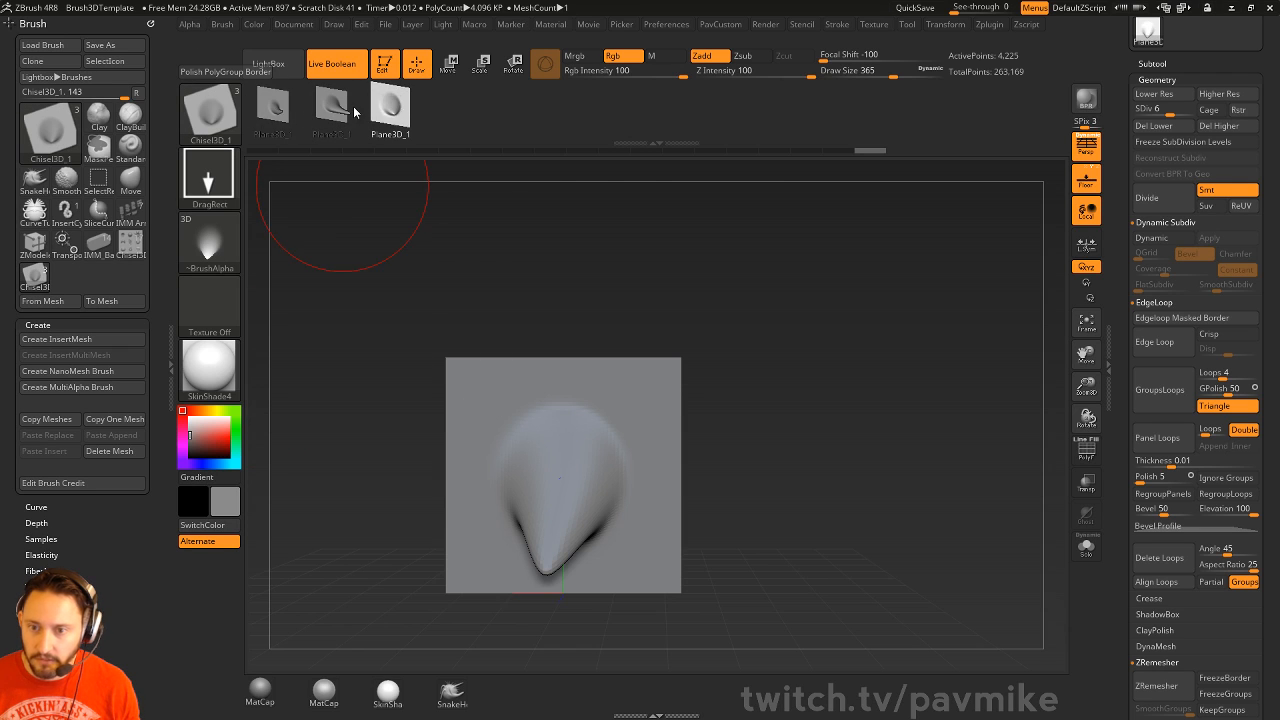
# - Switch the active tool to Sphere3D, frame it, and convert it to a PolyMesh3D
pyautogui.scroll(3, 1117, 430)
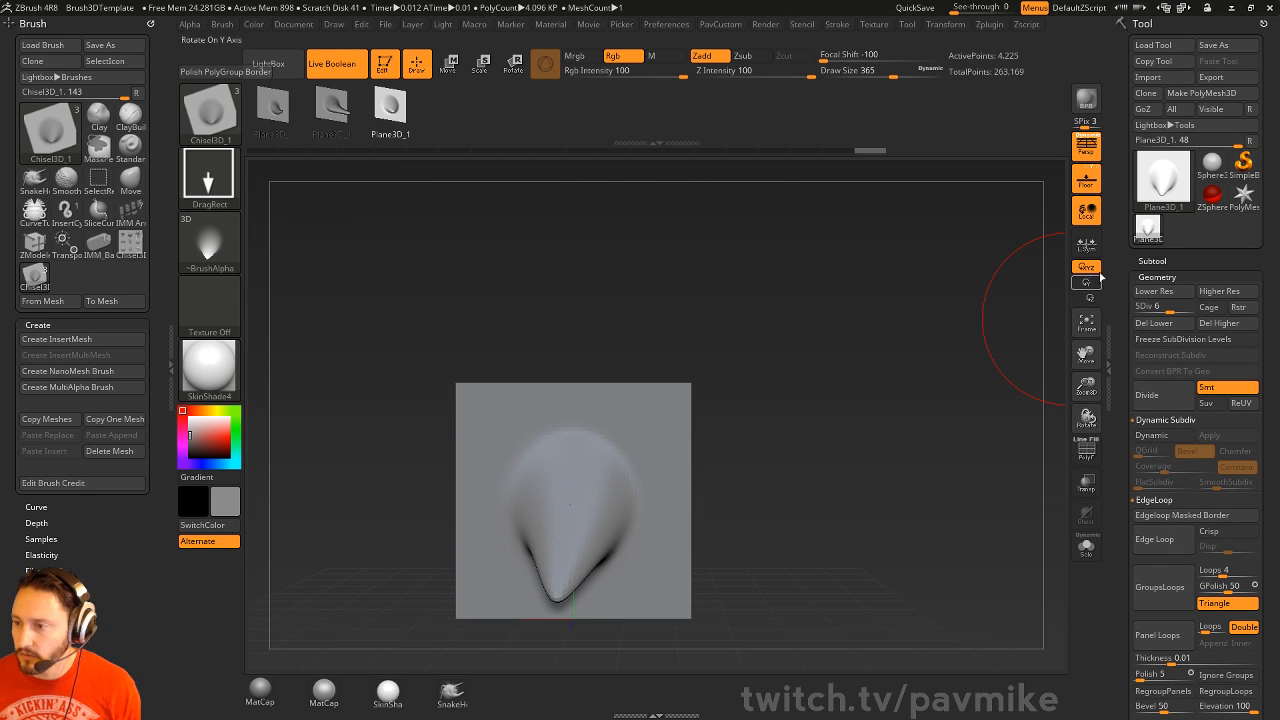
pyautogui.click(1212, 165)
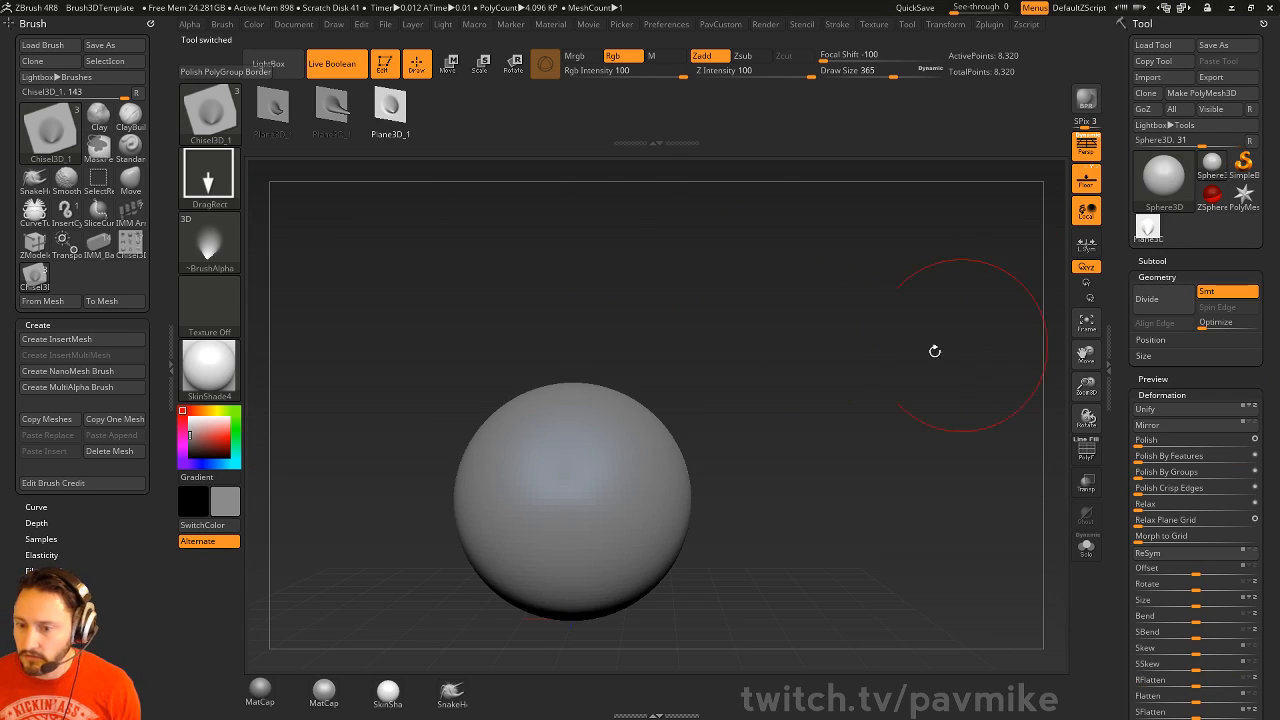
pyautogui.press('f')
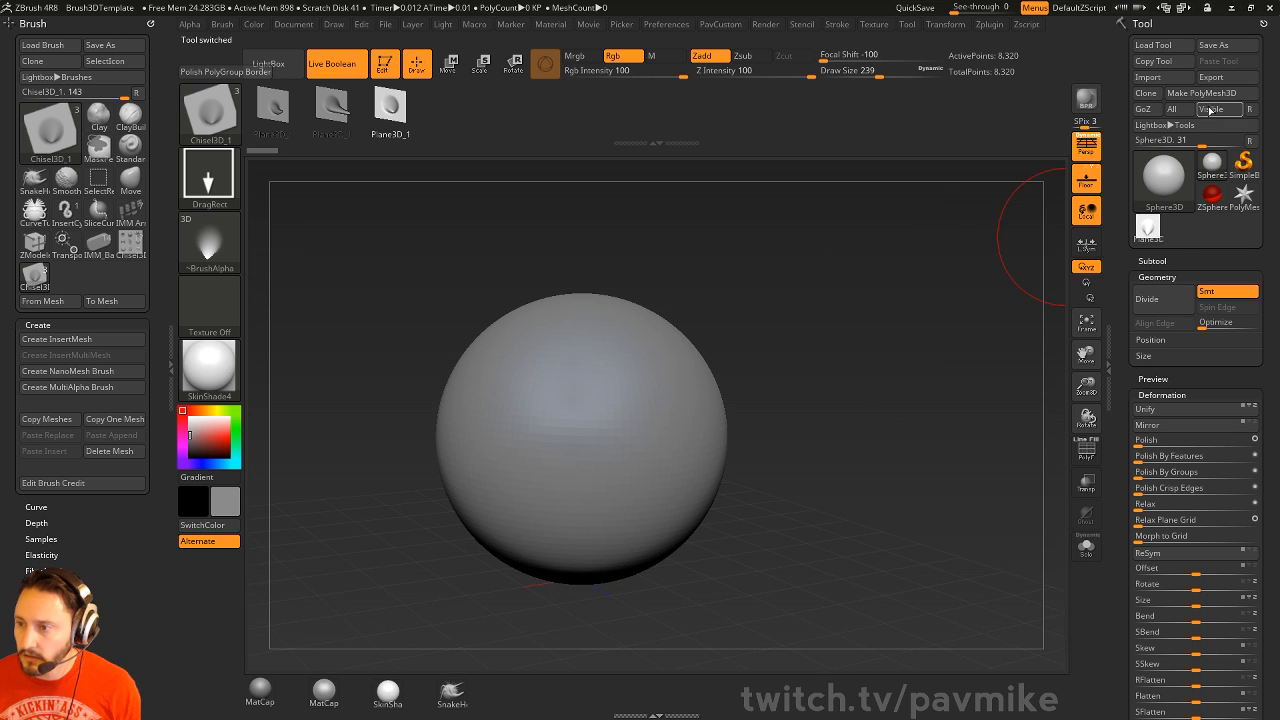
pyautogui.click(1204, 93)
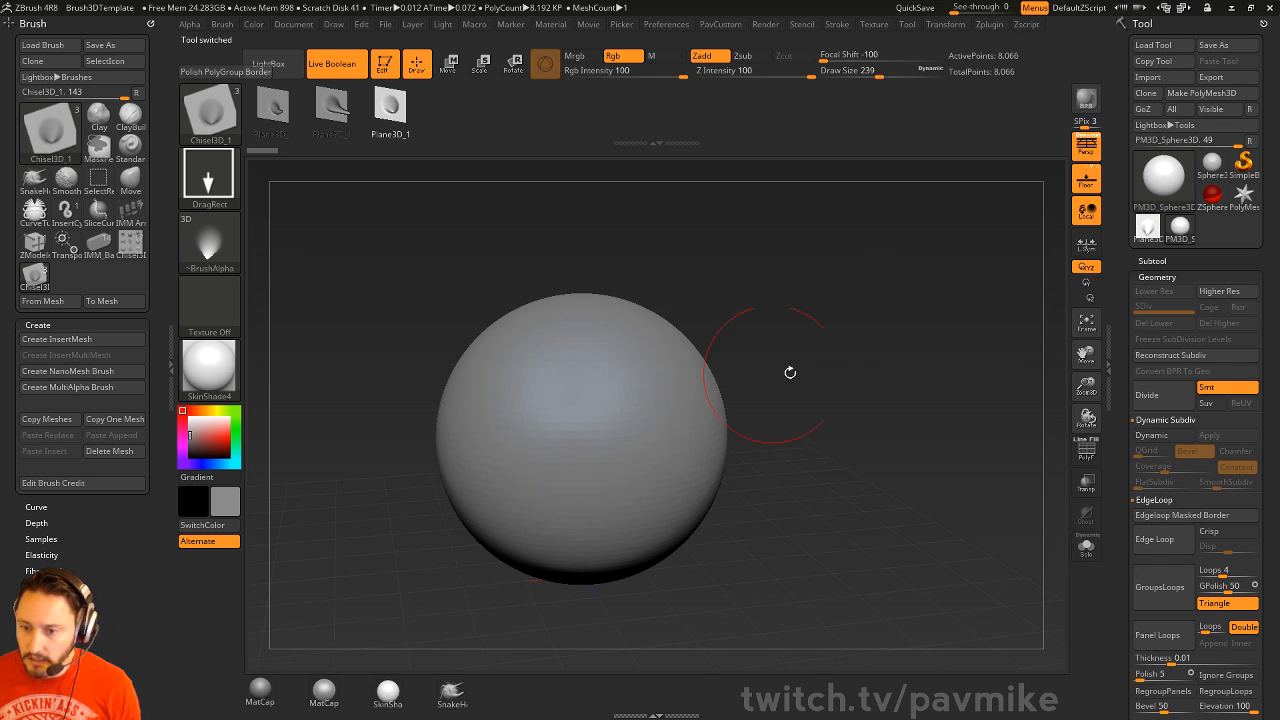
# - Divide the sphere up to subdivision level 4
pyautogui.hotkey('ctrl', 'd')
pyautogui.hotkey('ctrl', 'd')
pyautogui.hotkey('ctrl', 'd')
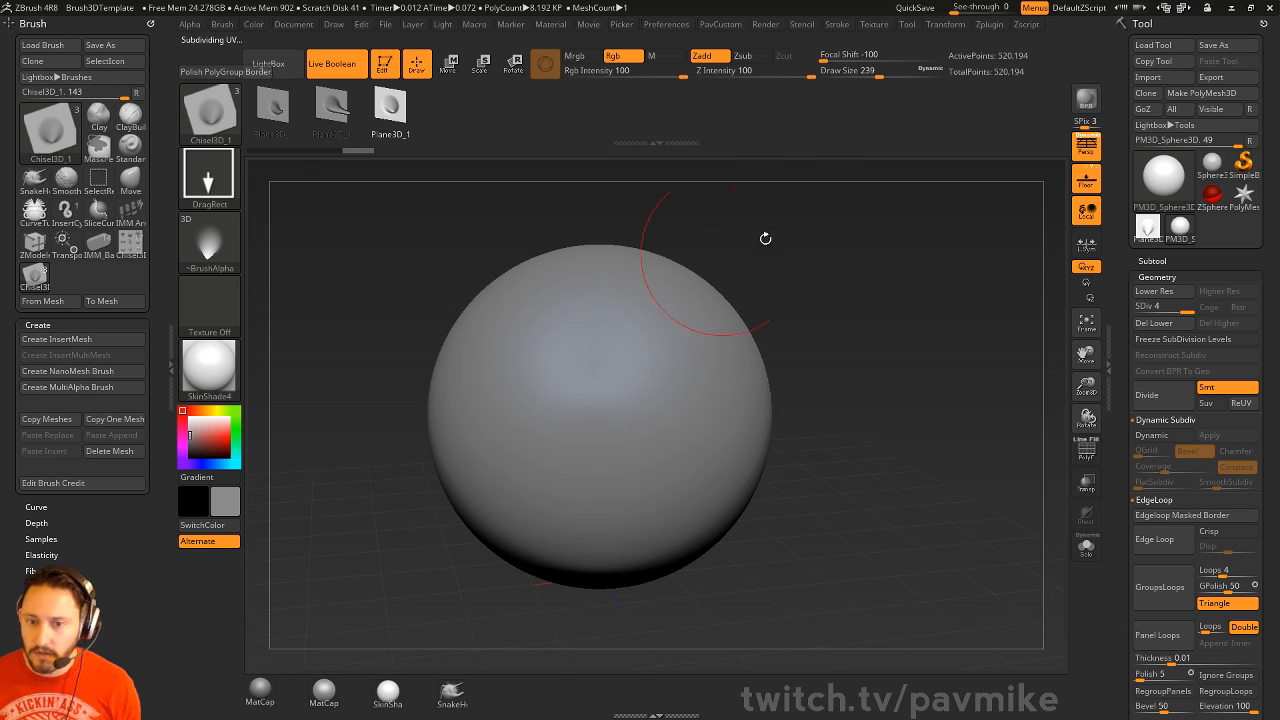
# - Try the third custom stamp at several spots on the front of the sphere, and undo the stamps
pyautogui.moveTo(570, 481); pyautogui.dragTo(571, 494)
pyautogui.moveTo(812, 400); pyautogui.dragTo(854, 360)
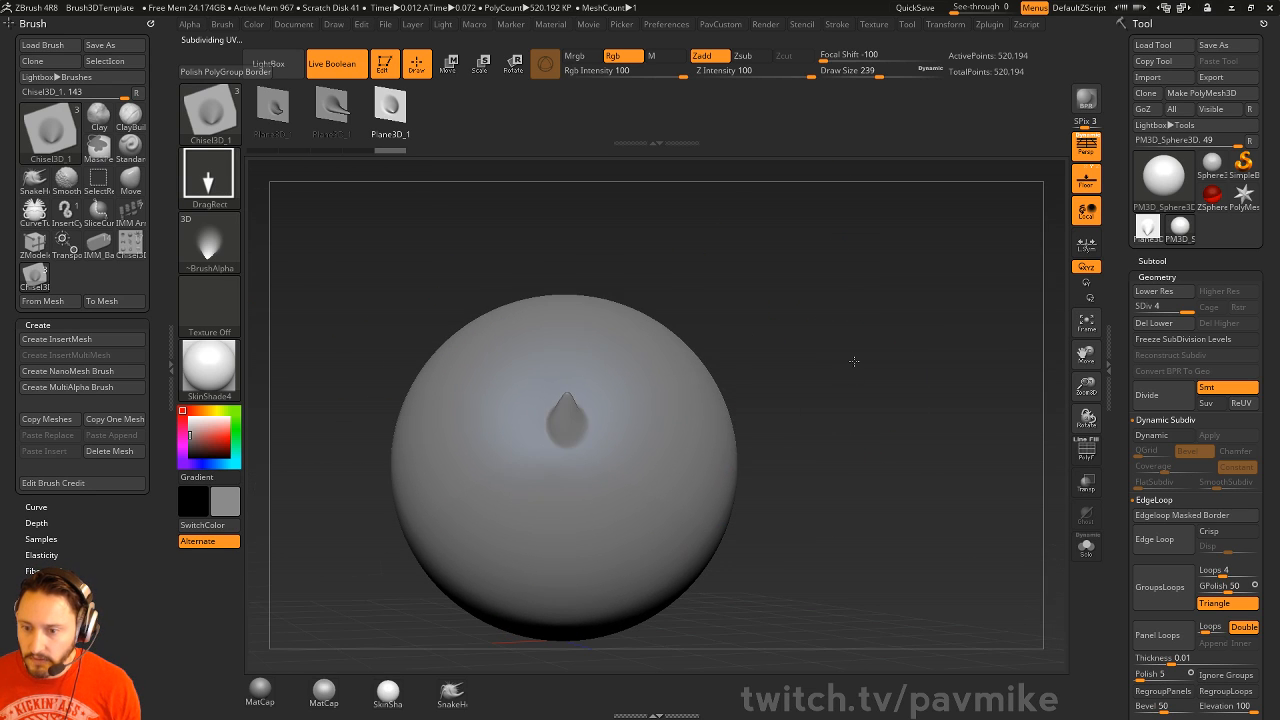
pyautogui.hotkey('ctrl', 'z')
pyautogui.moveTo(571, 445); pyautogui.dragTo(580, 405)
pyautogui.moveTo(610, 456)
pyautogui.mouseDown()
pyautogui.moveTo(608, 416)
pyautogui.moveTo(643, 486)
pyautogui.mouseUp()
pyautogui.moveTo(660, 467); pyautogui.dragTo(668, 495)
pyautogui.moveTo(915, 396)
pyautogui.mouseDown()
pyautogui.moveTo(903, 421)
pyautogui.moveTo(873, 406)
pyautogui.mouseUp()
pyautogui.hotkey('ctrl', 'z')
pyautogui.hotkey('ctrl', 'z')
pyautogui.hotkey('ctrl', 'z')
pyautogui.hotkey('ctrl', 'z')
# - Set the draw size to 172 and change the Chisel3D_1 brush's stroke to Dots
pyautogui.press('s')
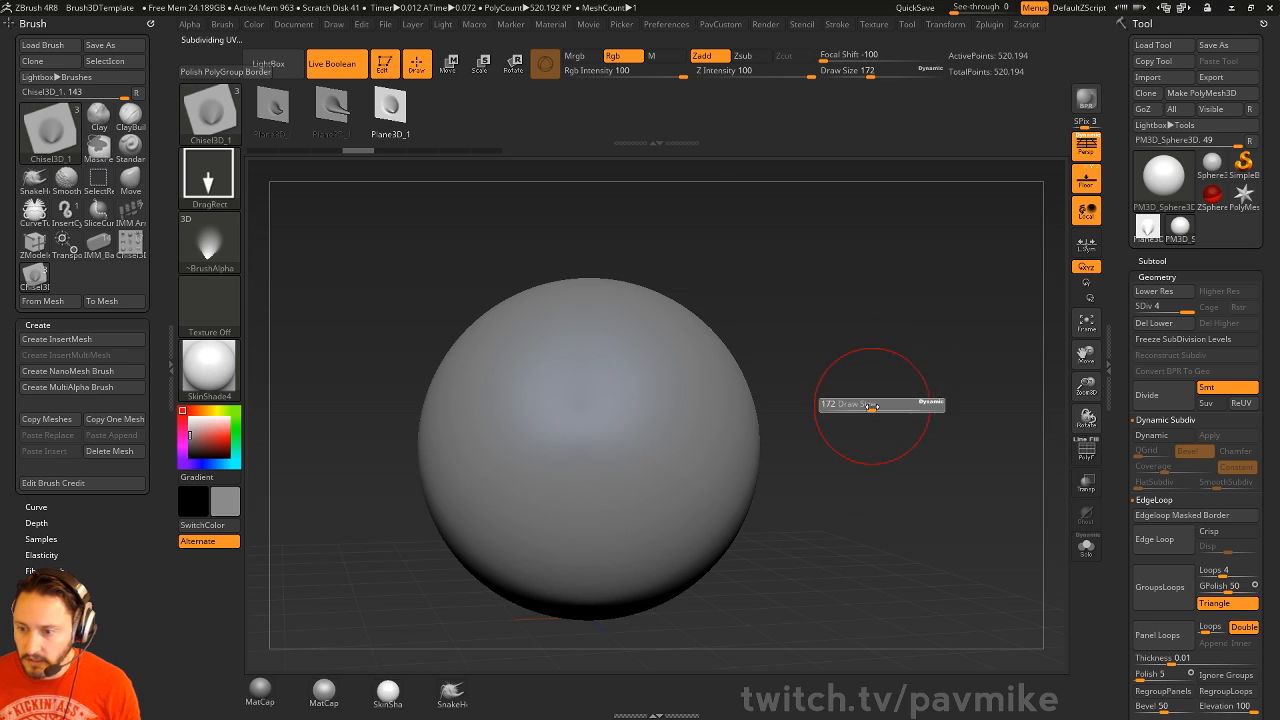
pyautogui.click(224, 204)
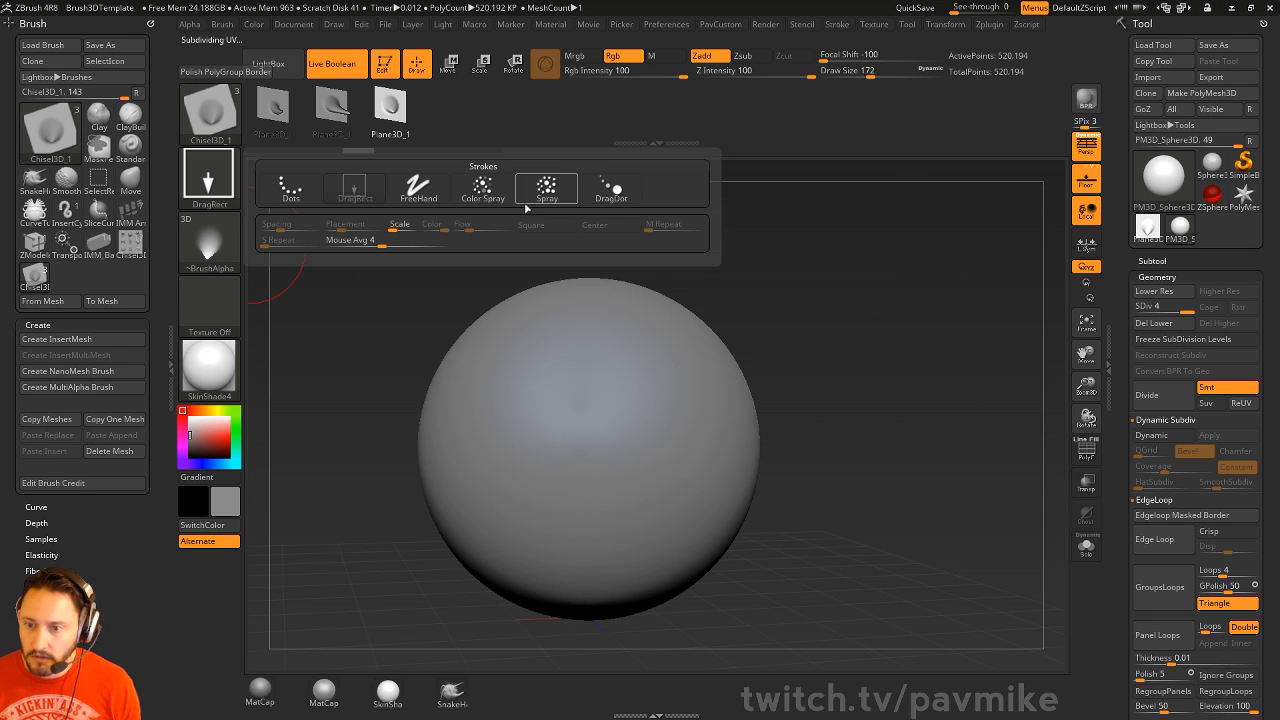
pyautogui.click(290, 190)
pyautogui.keyDown('alt'); pyautogui.moveTo(818, 343); pyautogui.dragTo(889, 322); pyautogui.keyUp('alt')
pyautogui.press('shift')
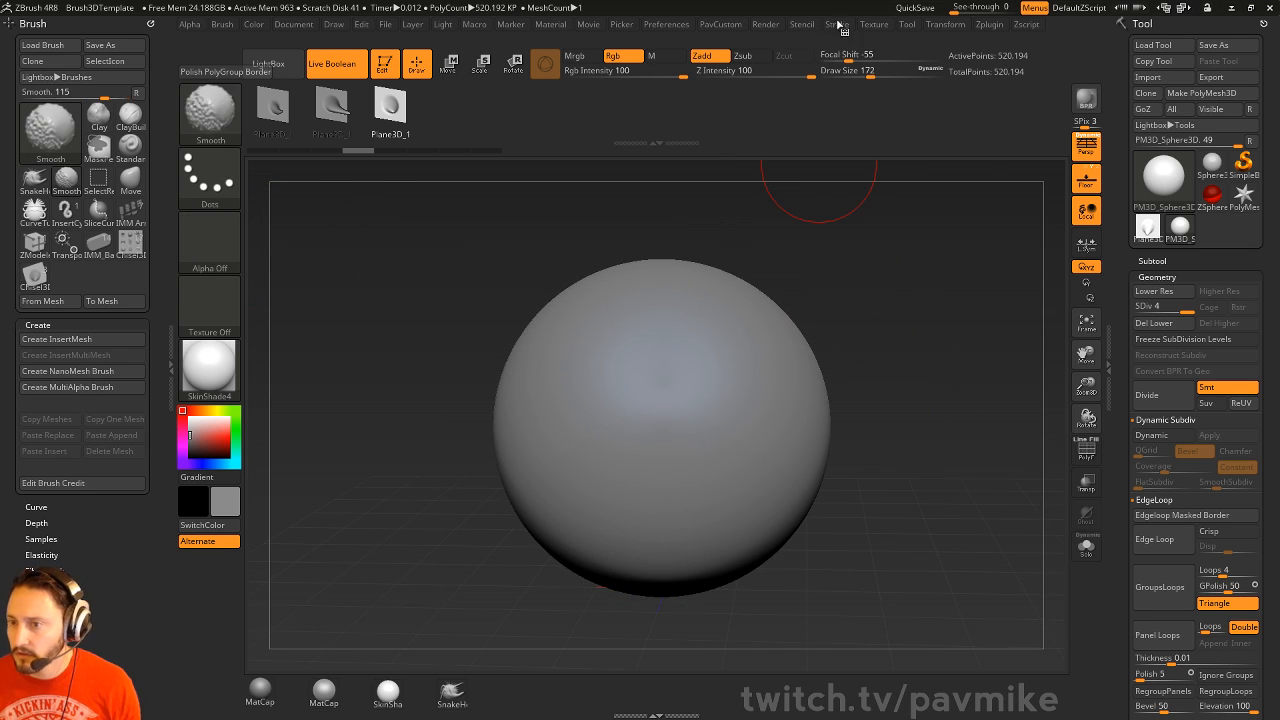
# - Turn on LazyMouse for the Chisel3D_1 brush and dock the Stroke palette in the tray
pyautogui.click(837, 24)
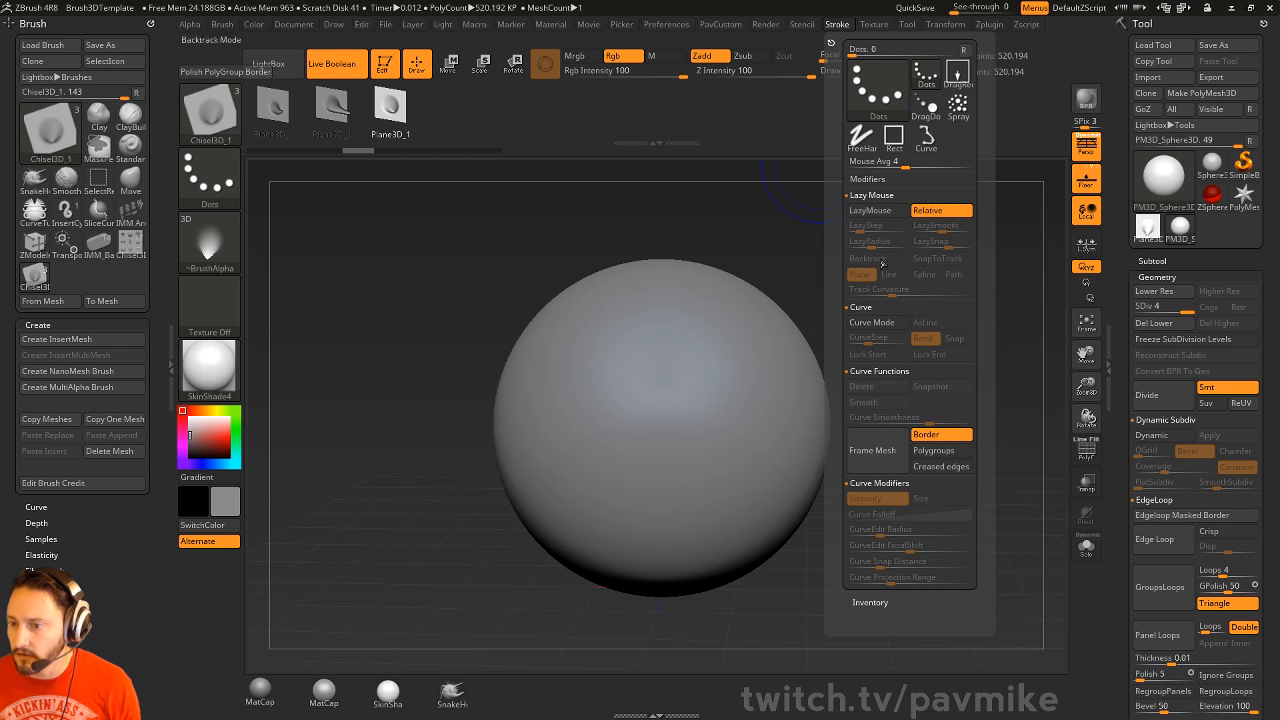
pyautogui.click(872, 212)
pyautogui.moveTo(843, 240); pyautogui.dragTo(835, 284)
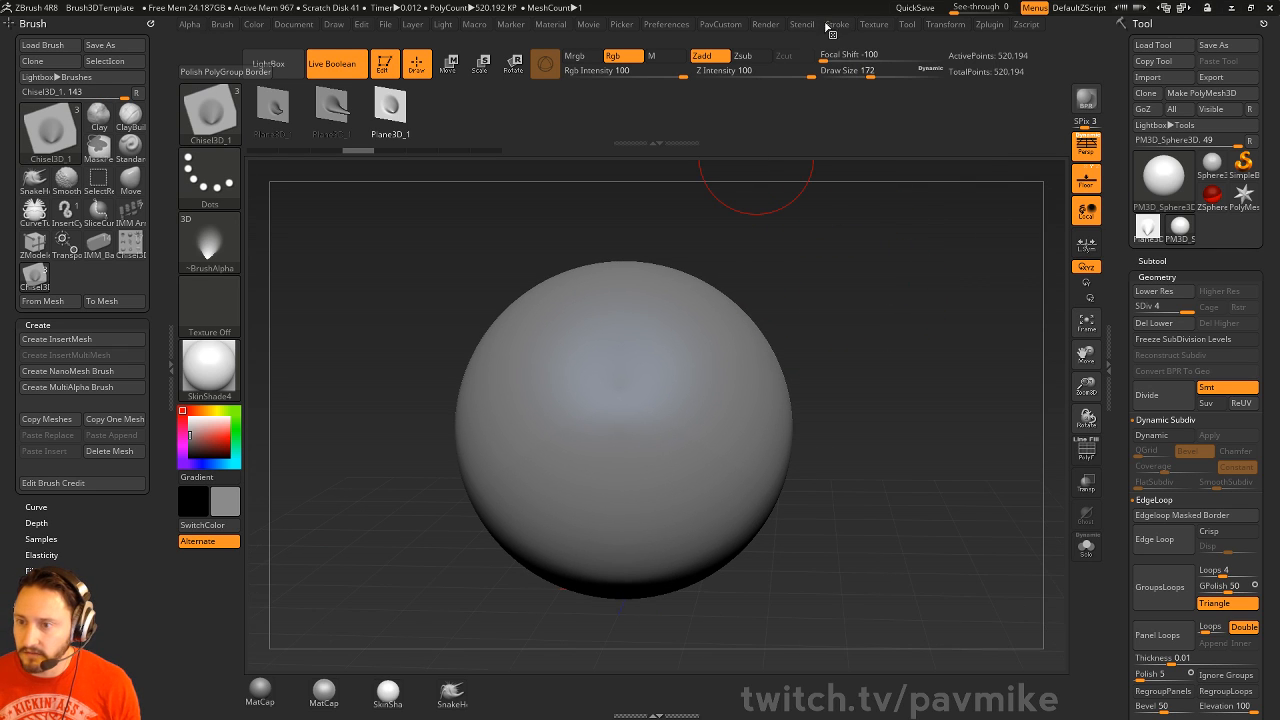
pyautogui.click(841, 26)
pyautogui.moveTo(831, 42)
pyautogui.mouseDown()
pyautogui.moveTo(803, 65)
pyautogui.moveTo(237, 116)
pyautogui.mouseUp()
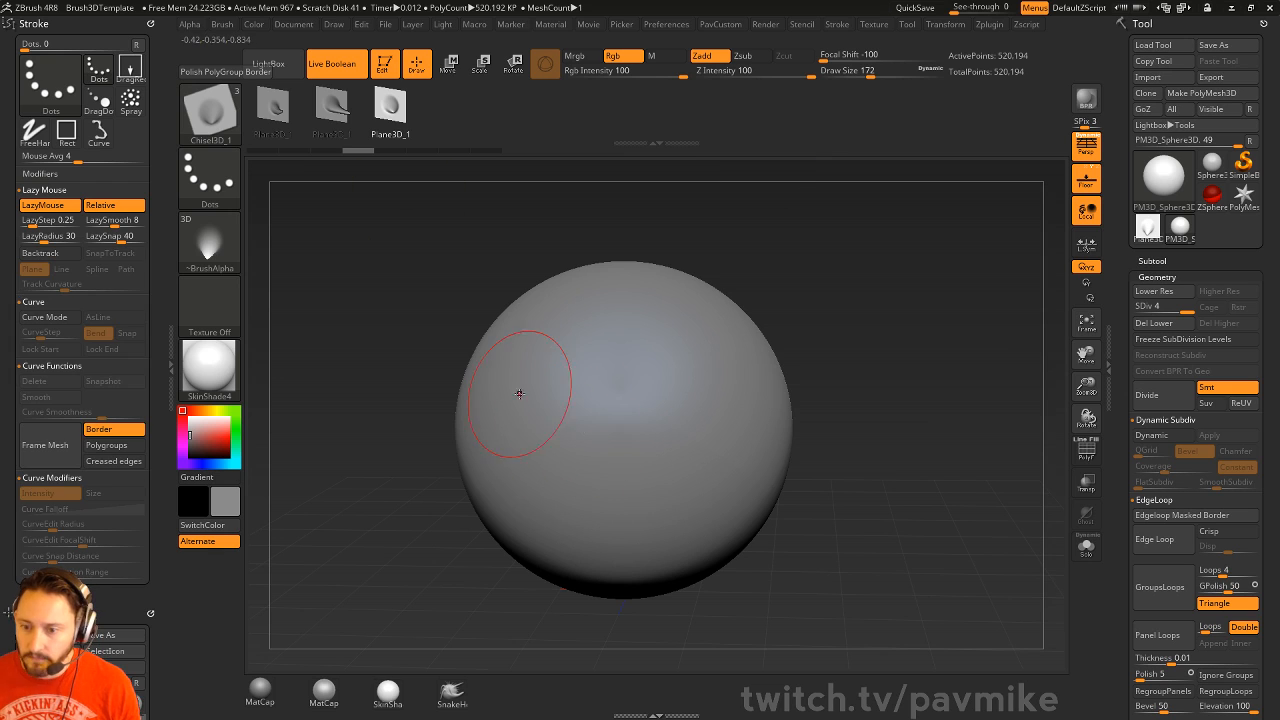
# - Try LazyMouse strokes with the custom stamp across the front of the sphere, and undo them
pyautogui.moveTo(490, 335); pyautogui.dragTo(700, 470)
pyautogui.moveTo(830, 400)
pyautogui.mouseDown()
pyautogui.moveTo(933, 339)
pyautogui.moveTo(597, 437)
pyautogui.moveTo(694, 466)
pyautogui.moveTo(855, 391)
pyautogui.mouseUp()
pyautogui.hotkey('ctrl', 'z')
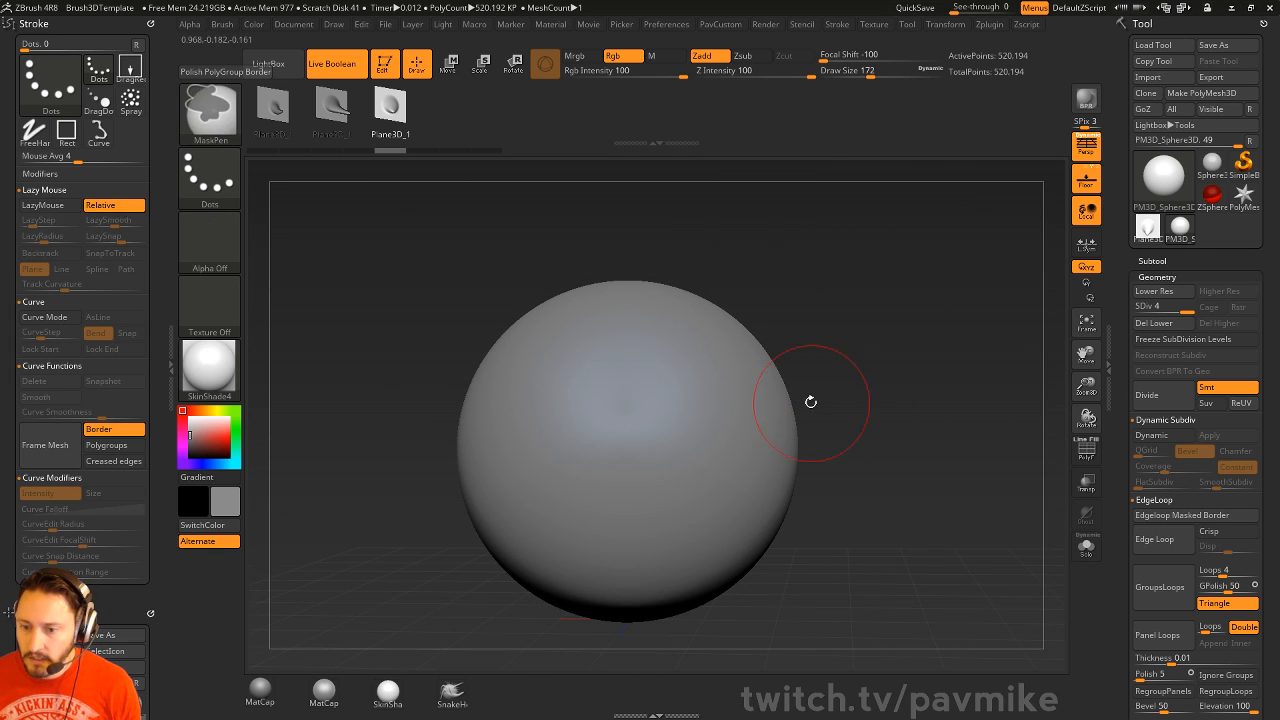
pyautogui.moveTo(688, 495); pyautogui.dragTo(515, 492)
pyautogui.moveTo(746, 387)
pyautogui.mouseDown(button='right')
pyautogui.moveTo(831, 357)
pyautogui.moveTo(742, 416)
pyautogui.mouseUp(button='right')
pyautogui.hotkey('ctrl', 'z')
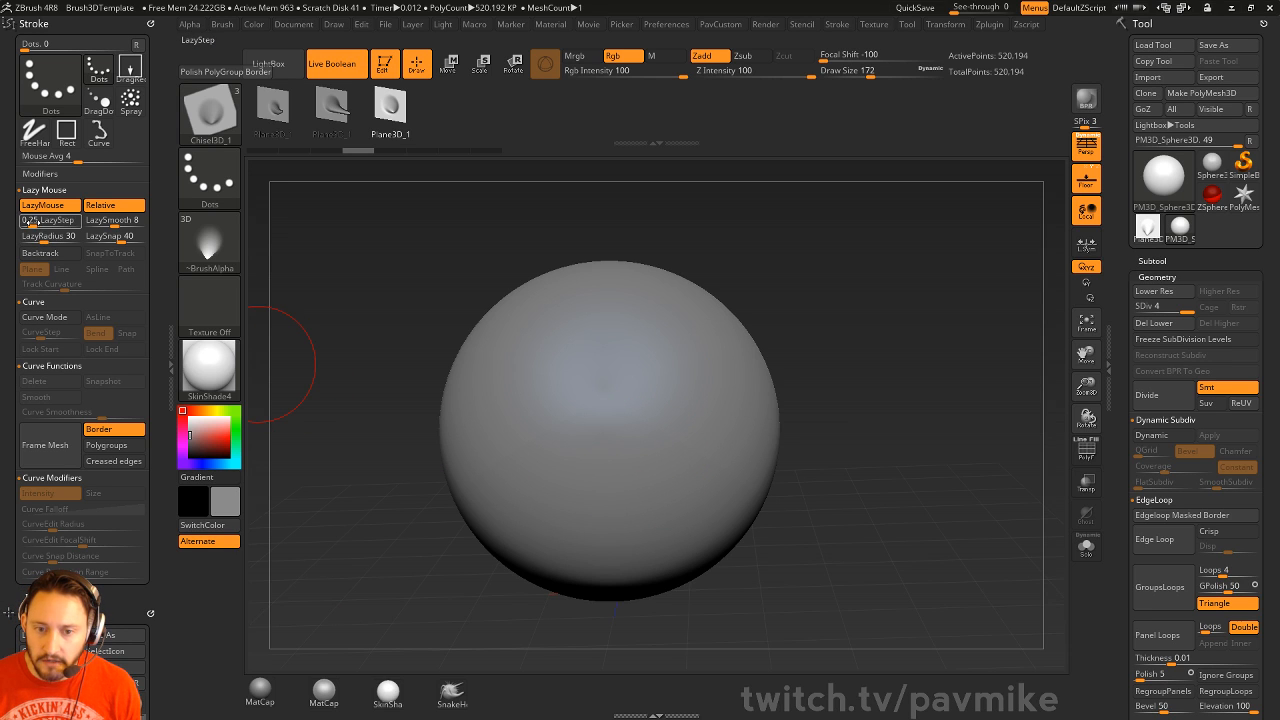
# - Set LazyStep to about 0.7248, test the spacing of the stamps with diagonal strokes over the sphere, and undo the strokes
pyautogui.moveTo(540, 407); pyautogui.dragTo(820, 513)
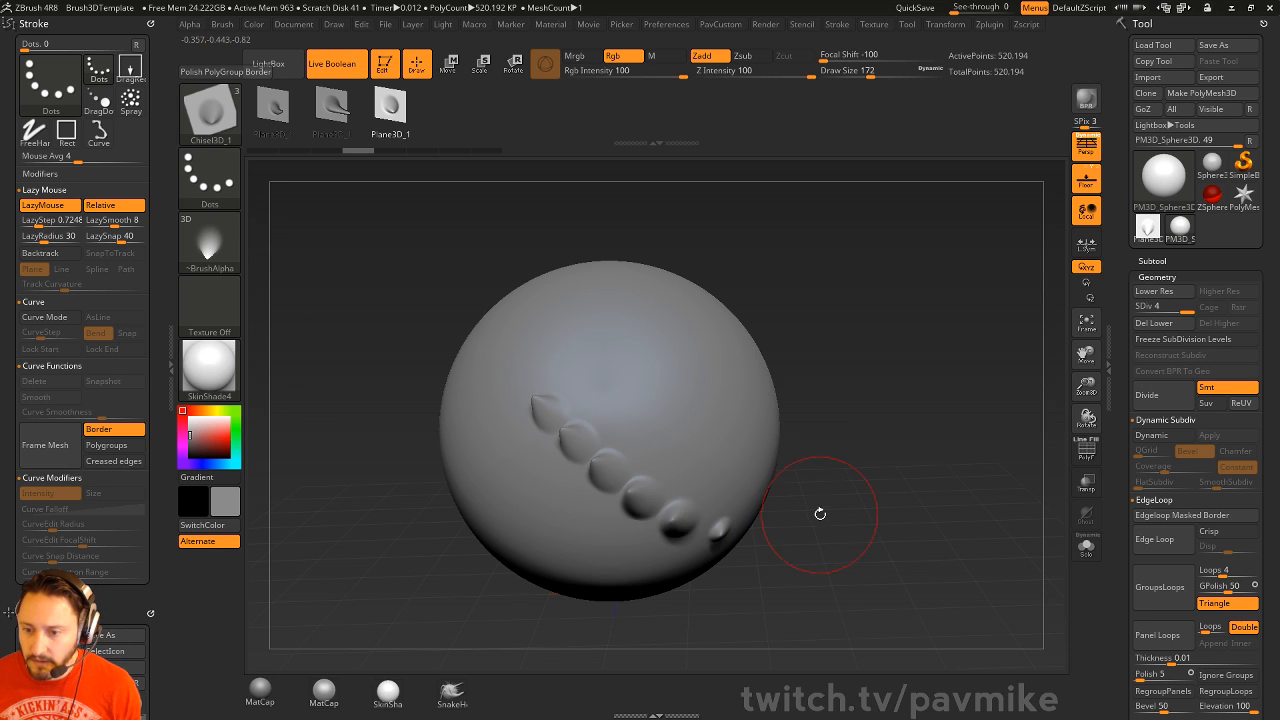
pyautogui.hotkey('ctrl', 'z')
pyautogui.moveTo(653, 508)
pyautogui.mouseDown()
pyautogui.moveTo(531, 474)
pyautogui.moveTo(452, 388)
pyautogui.mouseUp()
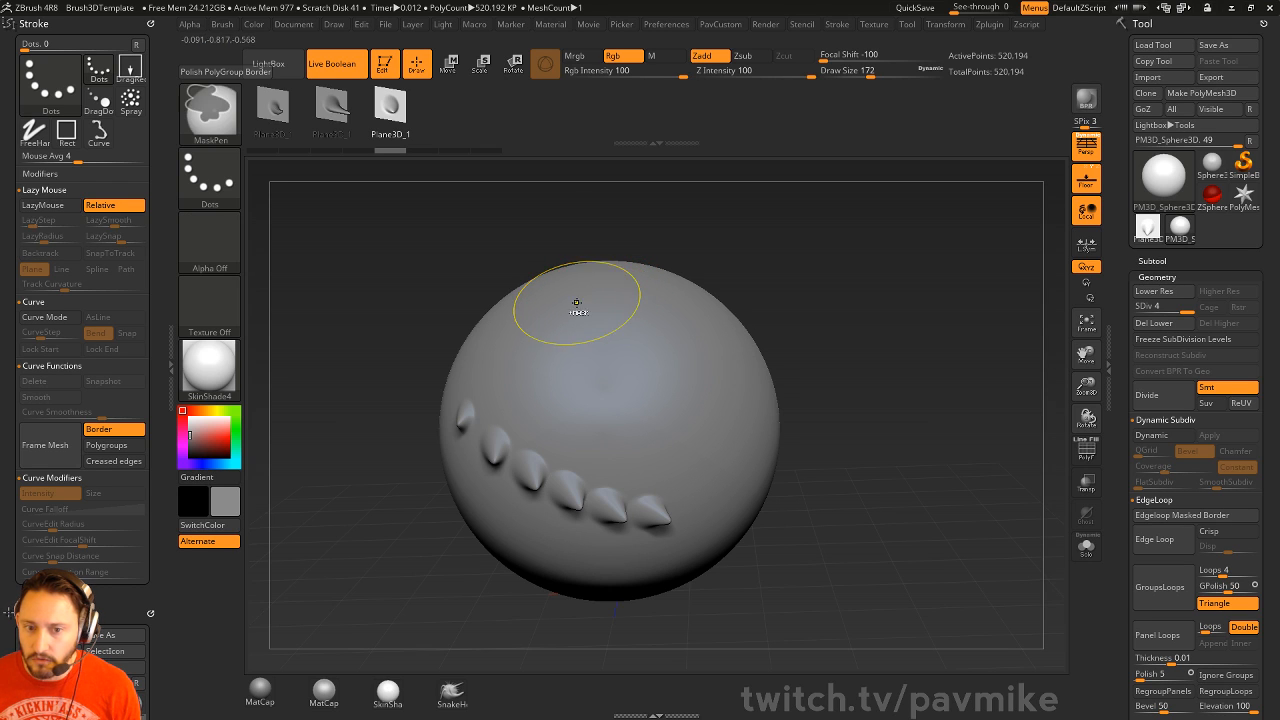
pyautogui.hotkey('ctrl', 'z')
pyautogui.moveTo(650, 545); pyautogui.dragTo(566, 334)
pyautogui.hotkey('ctrl', 'z')
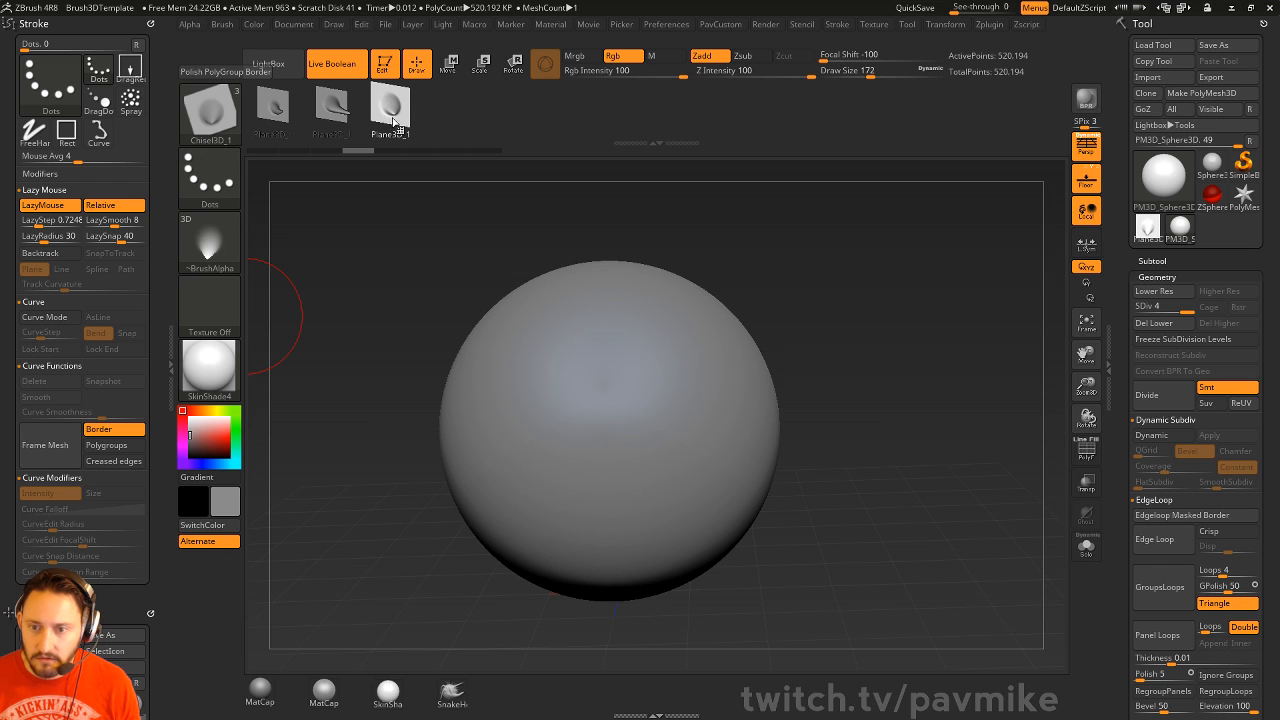
# - Try a short vertical stroke and a long diagonal stroke with the third custom stamp, and undo both
pyautogui.moveTo(609, 428); pyautogui.dragTo(608, 322)
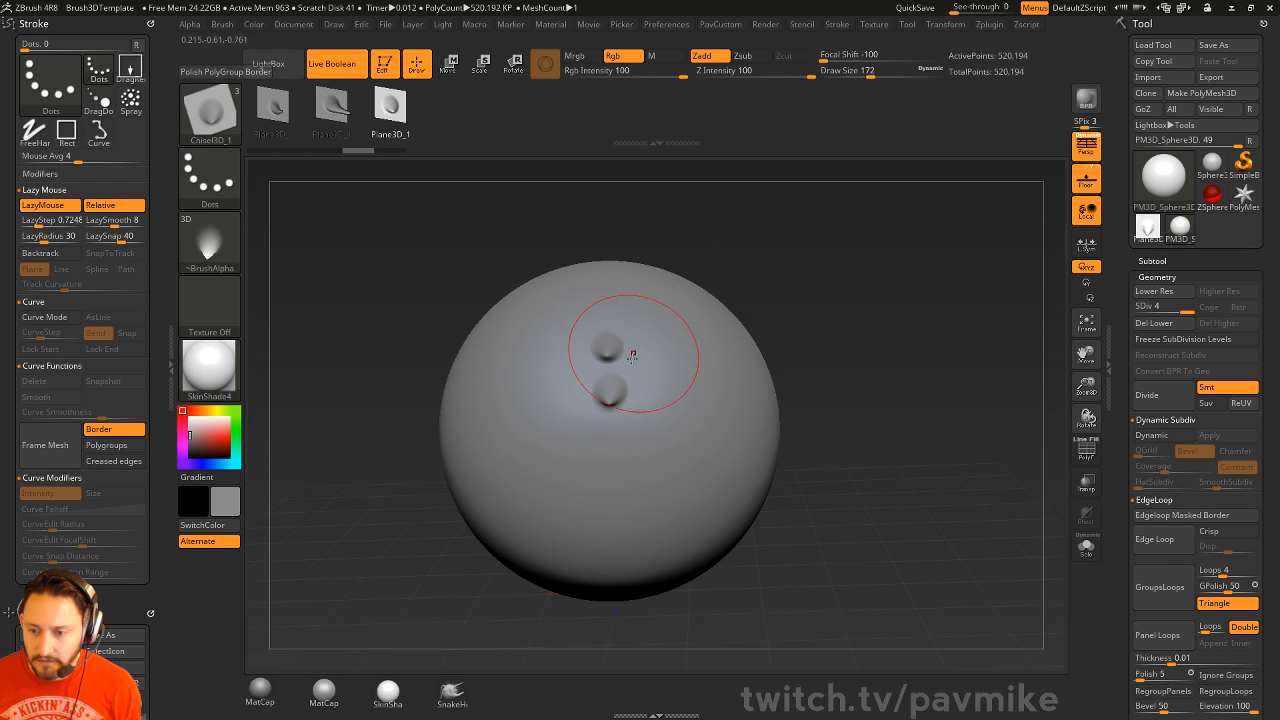
pyautogui.hotkey('ctrl', 'z')
pyautogui.moveTo(647, 498); pyautogui.dragTo(502, 347)
pyautogui.hotkey('ctrl', 'z')
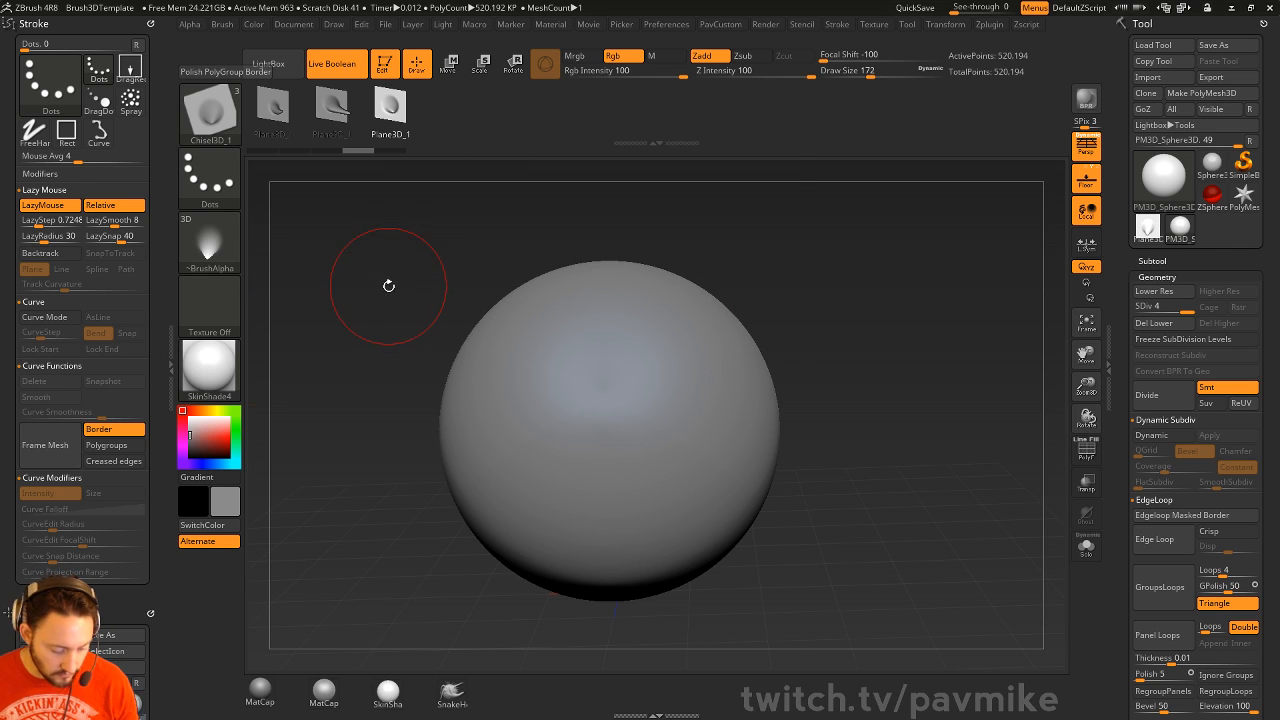
# - Switch to the ChiselRect brush and choose its Rivet03 stamp
pyautogui.press('b')
pyautogui.click(305, 283)
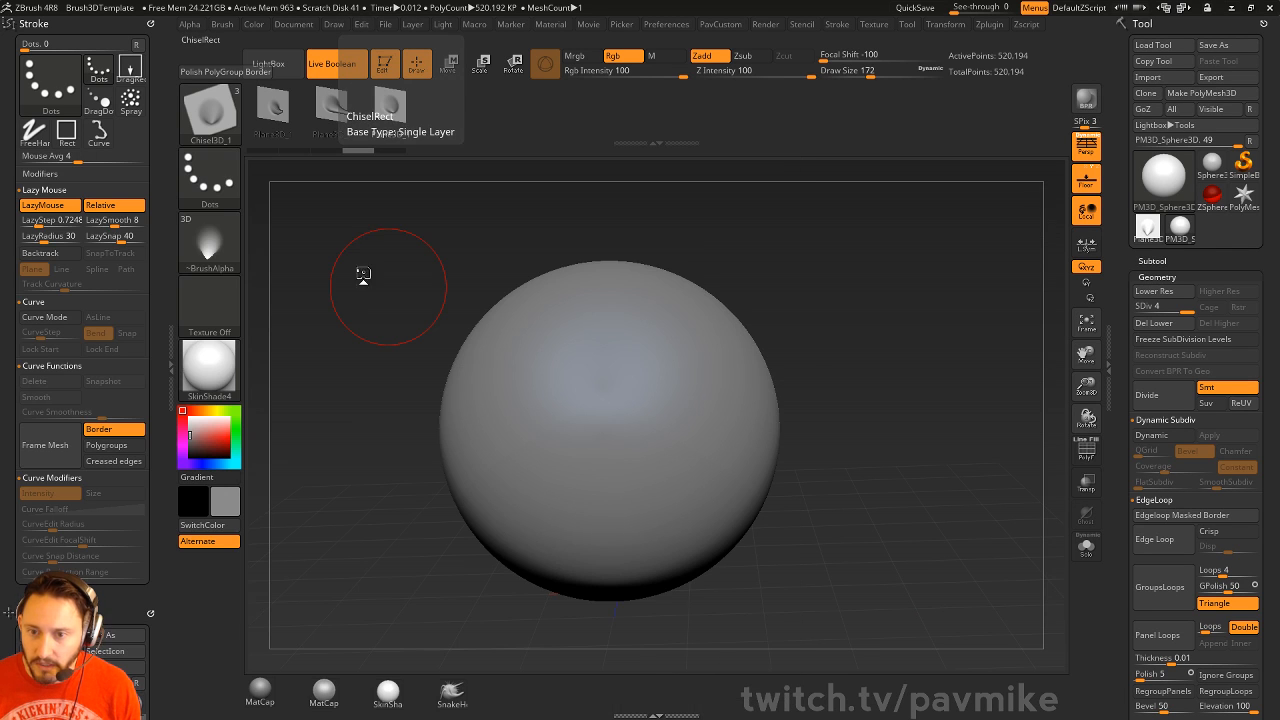
pyautogui.moveTo(686, 105); pyautogui.dragTo(435, 109)
pyautogui.moveTo(600, 109); pyautogui.dragTo(508, 111)
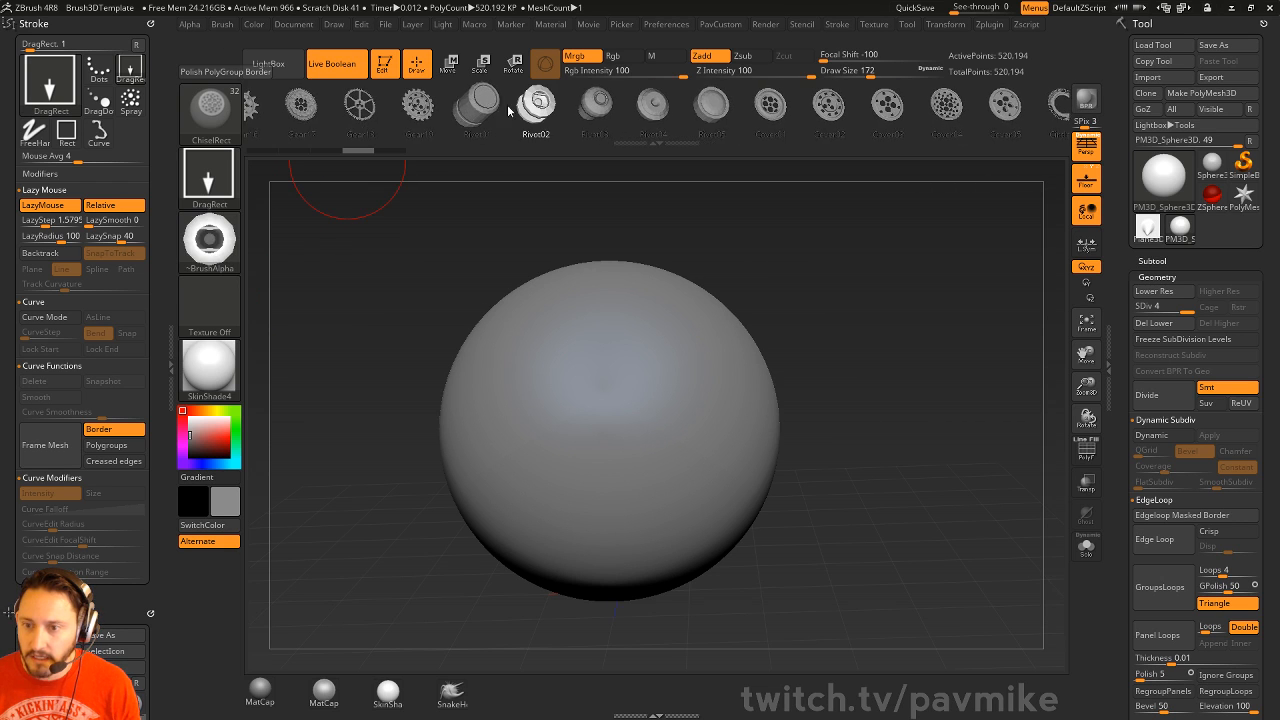
pyautogui.moveTo(658, 115); pyautogui.dragTo(607, 129)
pyautogui.moveTo(508, 110); pyautogui.dragTo(558, 108)
pyautogui.click(612, 106)
# - Stamp pairs of Rivet03 shapes side by side on the front of the sphere, and undo them
pyautogui.moveTo(575, 420); pyautogui.dragTo(644, 460)
pyautogui.moveTo(662, 412); pyautogui.dragTo(748, 440)
pyautogui.moveTo(927, 456); pyautogui.dragTo(880, 405)
pyautogui.hotkey('ctrl', 'z')
pyautogui.hotkey('ctrl', 'z')
pyautogui.moveTo(592, 505); pyautogui.dragTo(652, 525)
pyautogui.moveTo(696, 456); pyautogui.dragTo(755, 475)
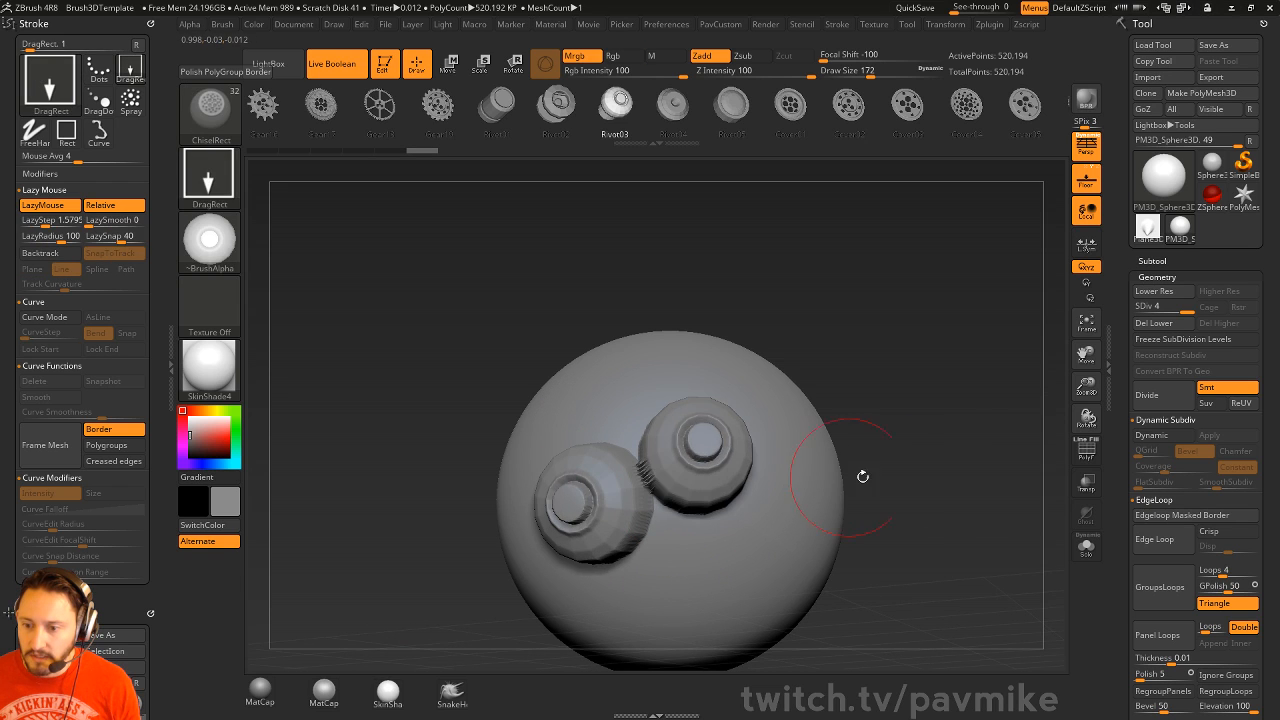
pyautogui.hotkey('ctrl', 'z')
pyautogui.hotkey('ctrl', 'z')
pyautogui.moveTo(857, 329); pyautogui.dragTo(775, 175)
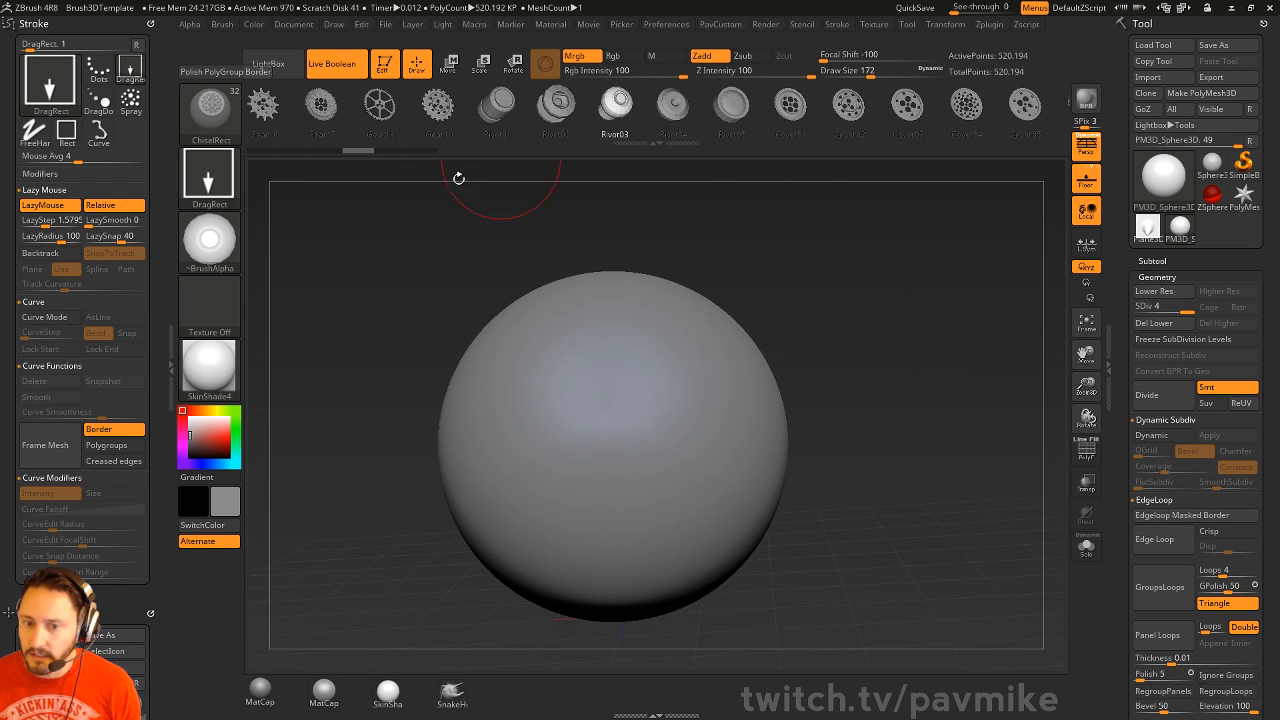
# - Change the ChiselRect brush's stroke to Dots, and redo and undo the two rivet stamps
pyautogui.click(208, 175)
pyautogui.click(291, 190)
pyautogui.hotkey('ctrl', 'shift', 'z')
pyautogui.hotkey('ctrl', 'shift', 'z')
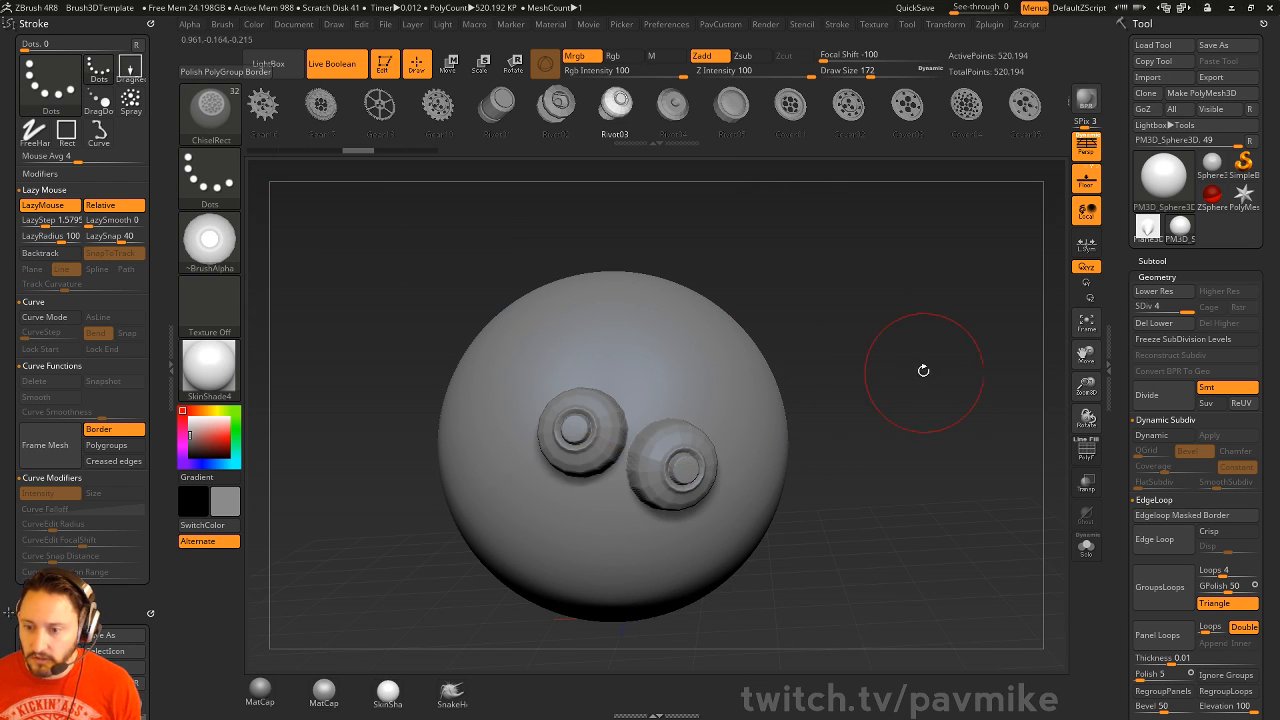
pyautogui.hotkey('ctrl', 'z')
pyautogui.hotkey('ctrl', 'z')
# - Try a Rivet03 stroke with LazyStep about 0.8694, draw size 94 and subdivision level 3, and undo the stroke
pyautogui.click(833, 27)
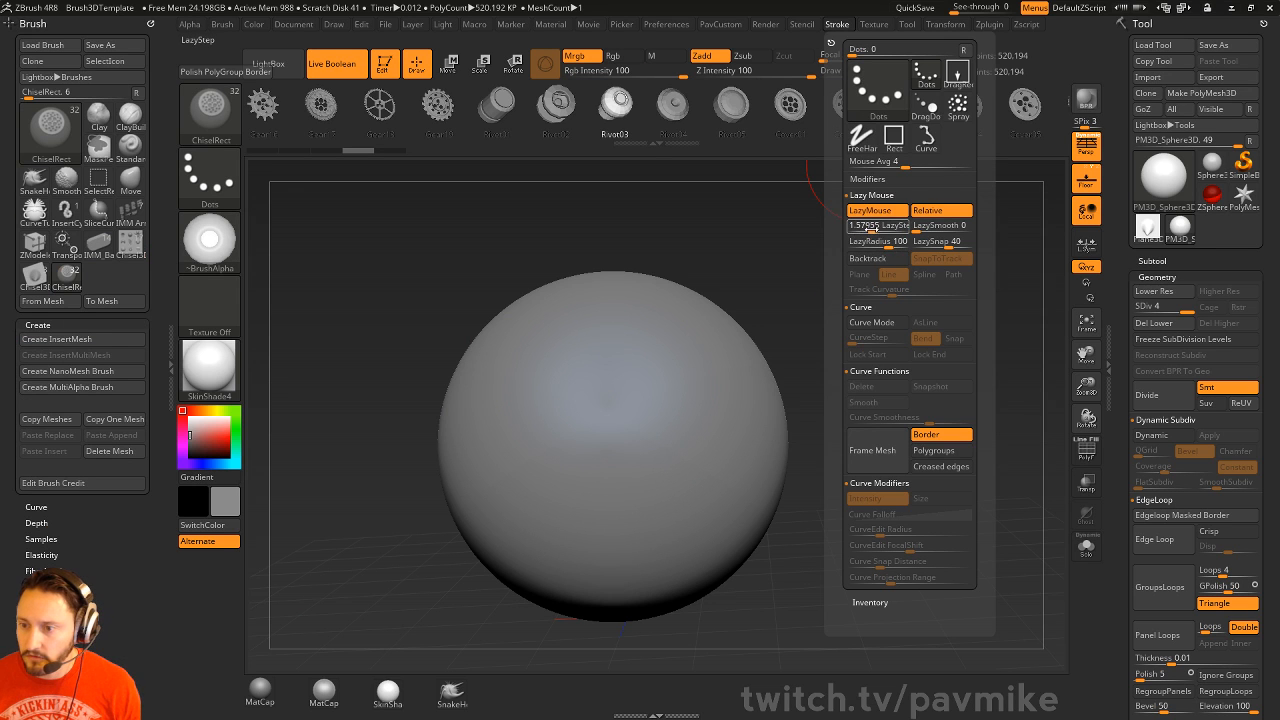
pyautogui.moveTo(492, 411)
pyautogui.mouseDown()
pyautogui.moveTo(588, 463)
pyautogui.moveTo(523, 494)
pyautogui.moveTo(652, 342)
pyautogui.mouseUp()
pyautogui.hotkey('ctrl', 'z')
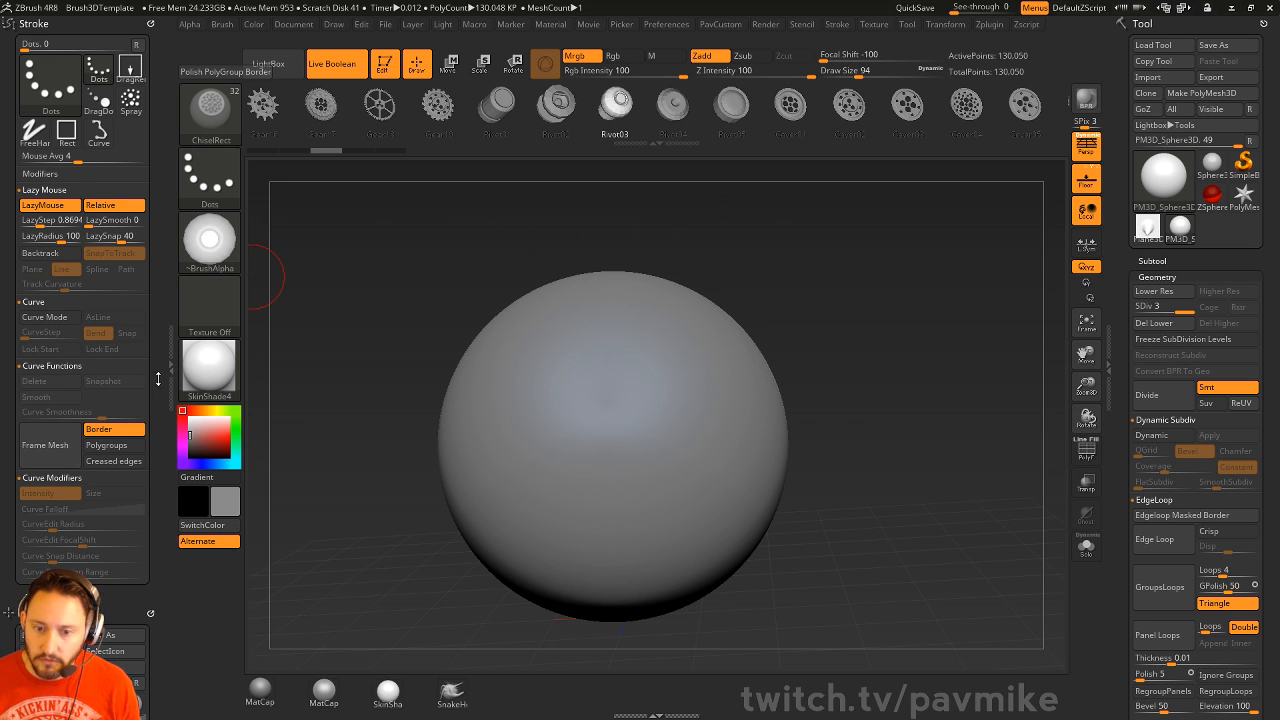
# - Expand the Modifiers settings of the ChiselRect brush
pyautogui.moveTo(158, 379); pyautogui.dragTo(150, 60)
pyautogui.moveTo(90, 608); pyautogui.dragTo(88, 420)
pyautogui.press('shift')
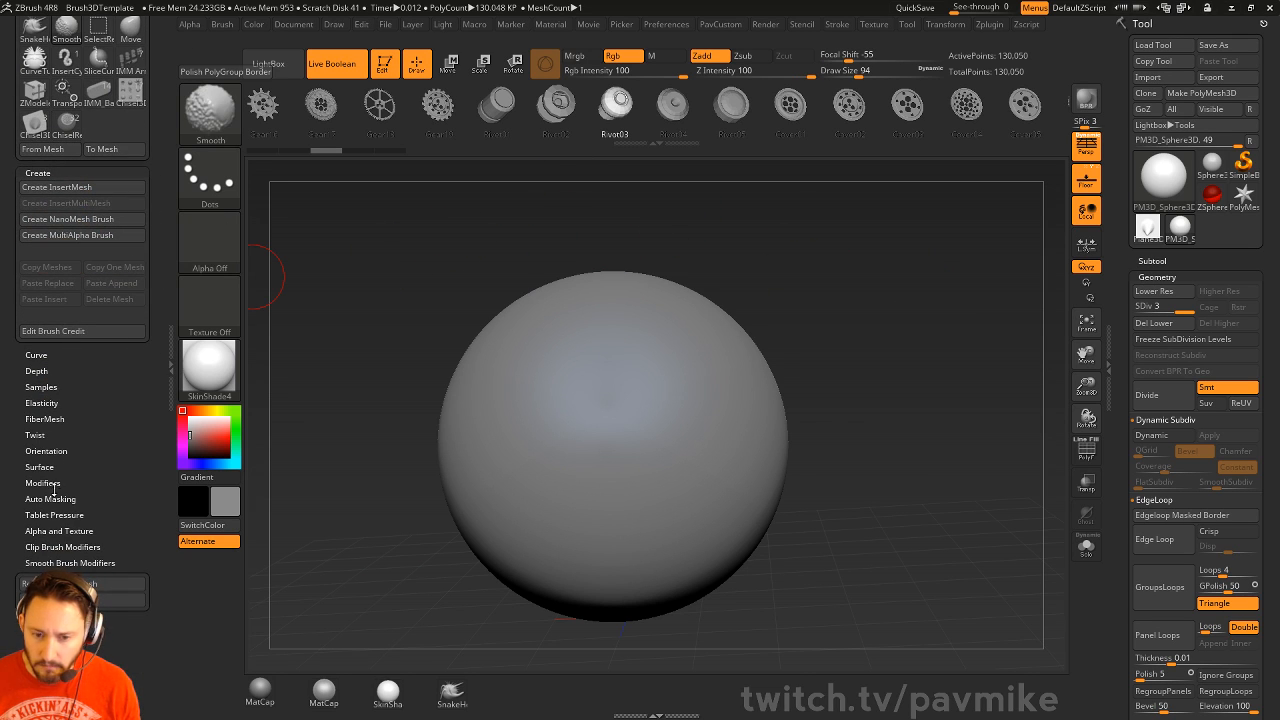
pyautogui.click(54, 486)
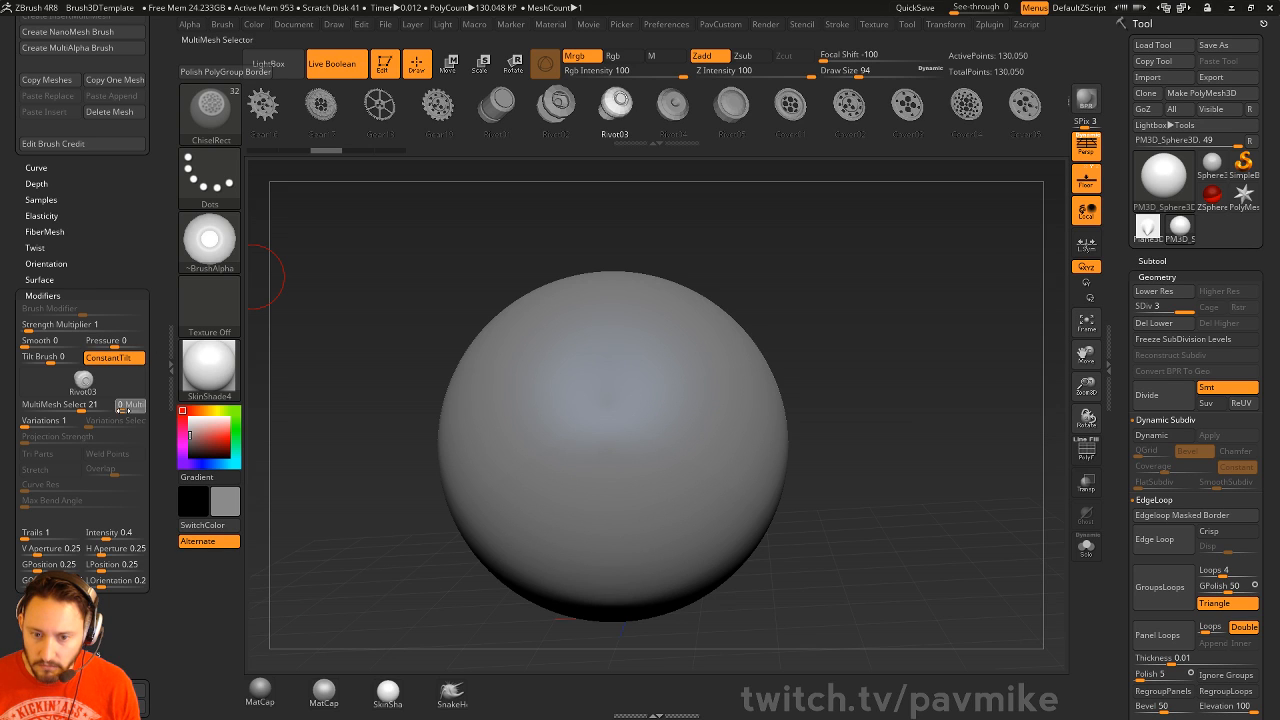
# - Paint four diagonal rows of stamps across the sphere, switching through the rivet and cover shapes between rows, and undo all rows
pyautogui.moveTo(557, 395); pyautogui.dragTo(710, 475)
pyautogui.moveTo(518, 442); pyautogui.dragTo(662, 527)
pyautogui.moveTo(486, 476); pyautogui.dragTo(622, 556)
pyautogui.press('Right')
pyautogui.moveTo(476, 525); pyautogui.dragTo(644, 584)
pyautogui.press('Right')
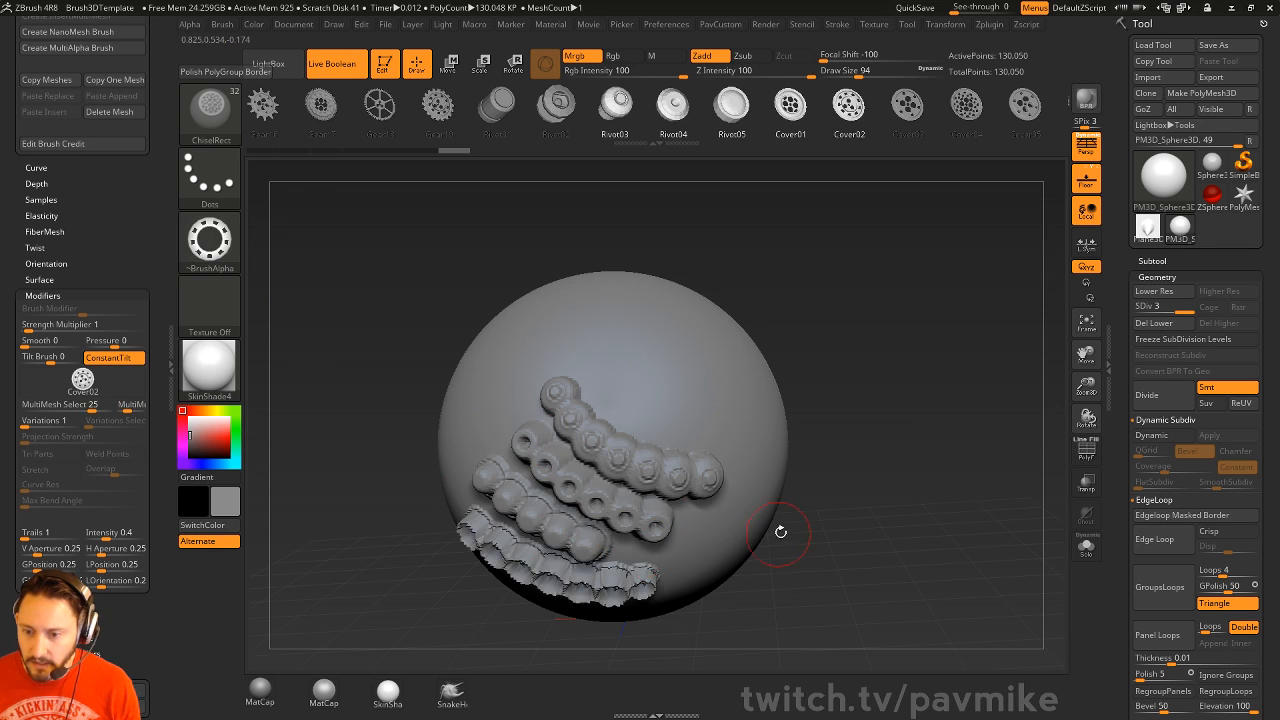
pyautogui.moveTo(841, 472); pyautogui.dragTo(881, 396)
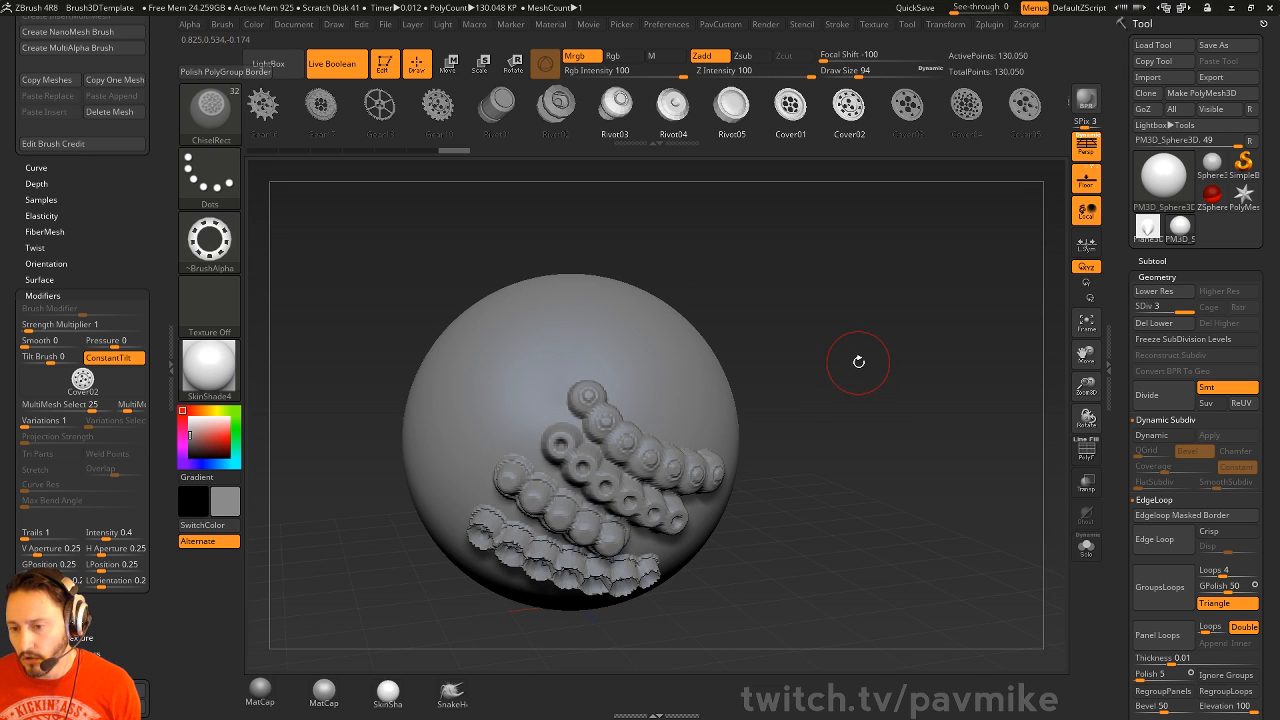
pyautogui.hotkey('ctrl', 'z')
pyautogui.hotkey('ctrl', 'z')
pyautogui.hotkey('ctrl', 'z')
pyautogui.hotkey('ctrl', 'z')
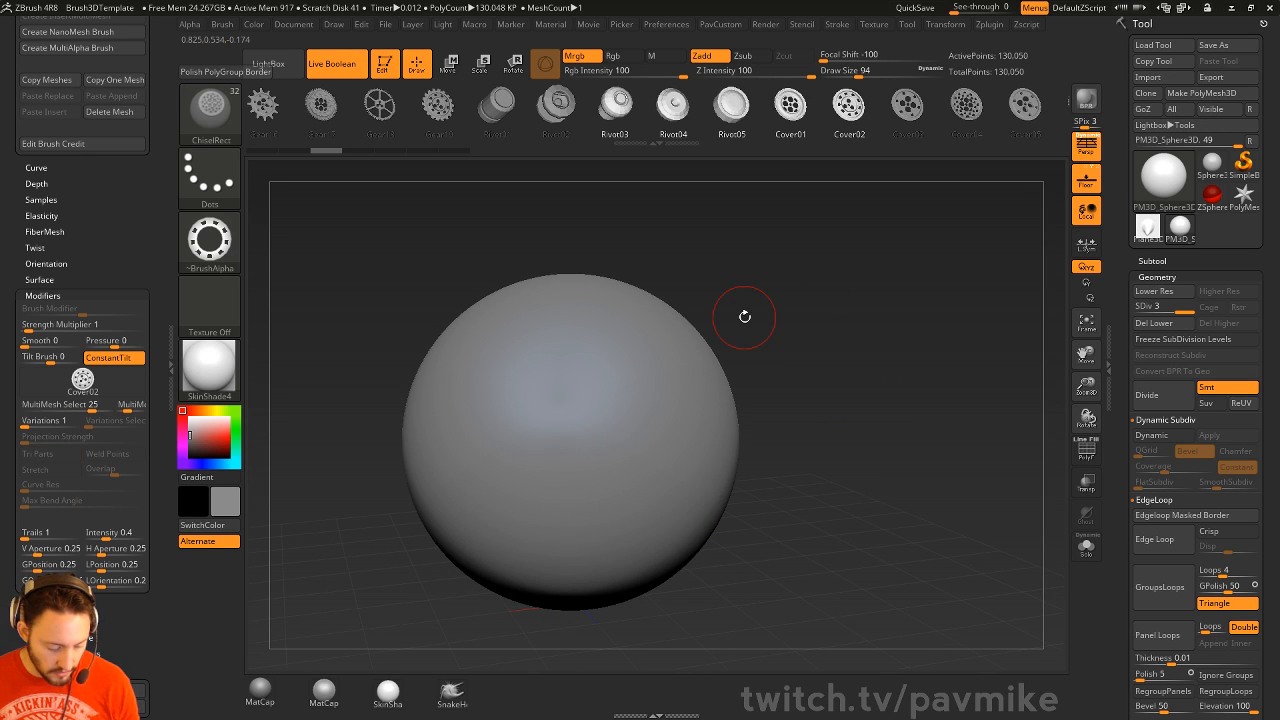
# - Switch back to the Chisel3D_1 brush and set its stroke to DragRect
pyautogui.press('b')
pyautogui.click(590, 643)
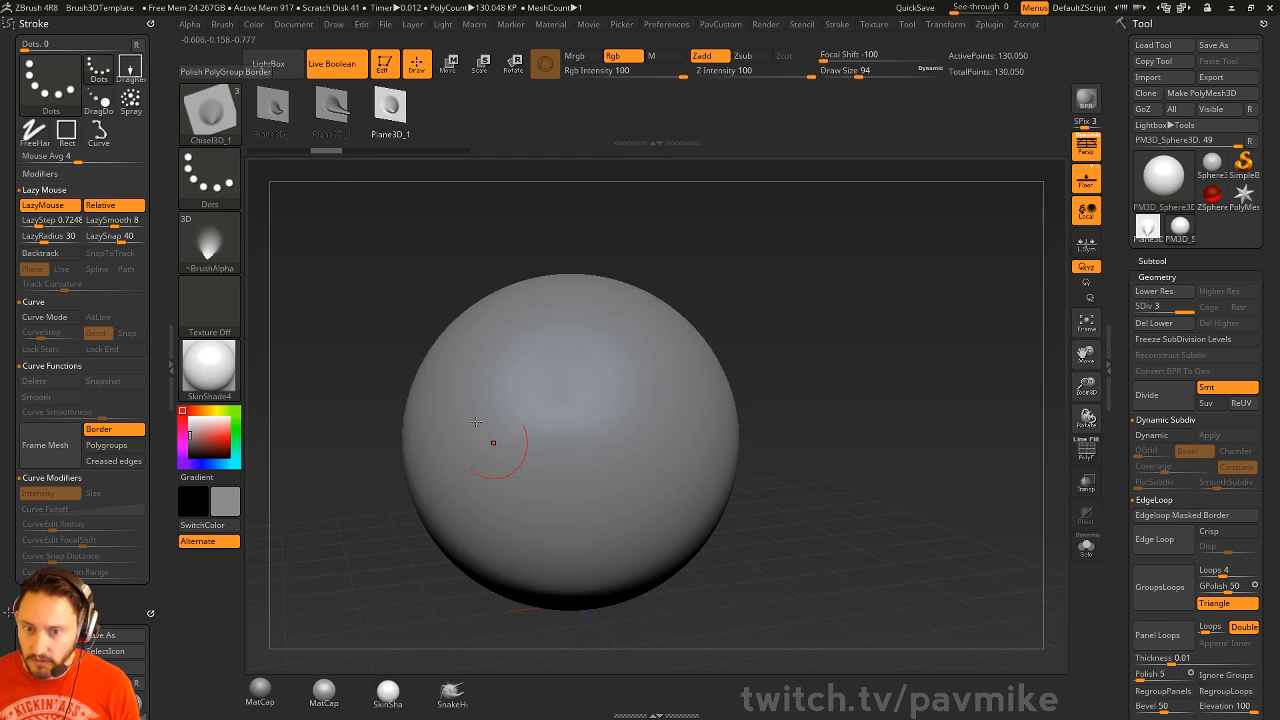
pyautogui.click(222, 190)
pyautogui.click(354, 190)
# - Stamp the third custom shape on the front of the sphere at two spots, and undo the stamps
pyautogui.moveTo(548, 450); pyautogui.dragTo(535, 370)
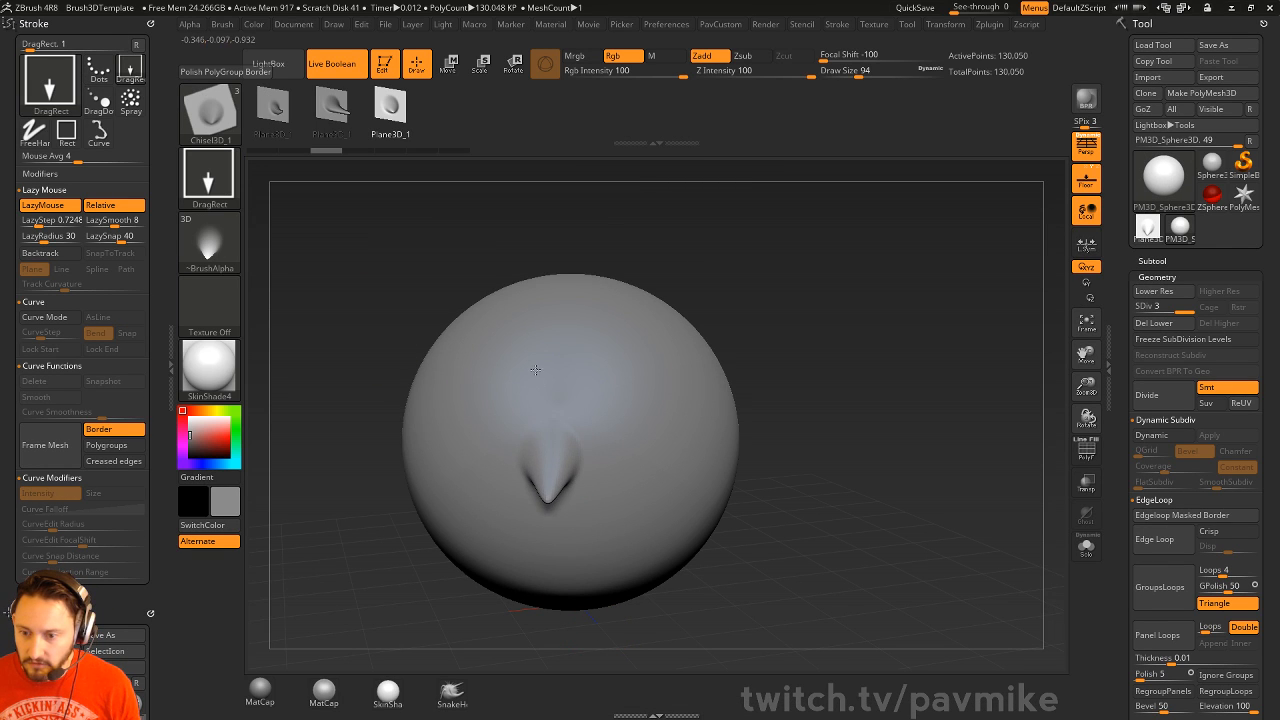
pyautogui.moveTo(596, 450); pyautogui.dragTo(682, 412)
pyautogui.hotkey('ctrl', 'z')
pyautogui.hotkey('ctrl', 'z')
pyautogui.hotkey('ctrl', 'z')
pyautogui.hotkey('ctrl', 'z')
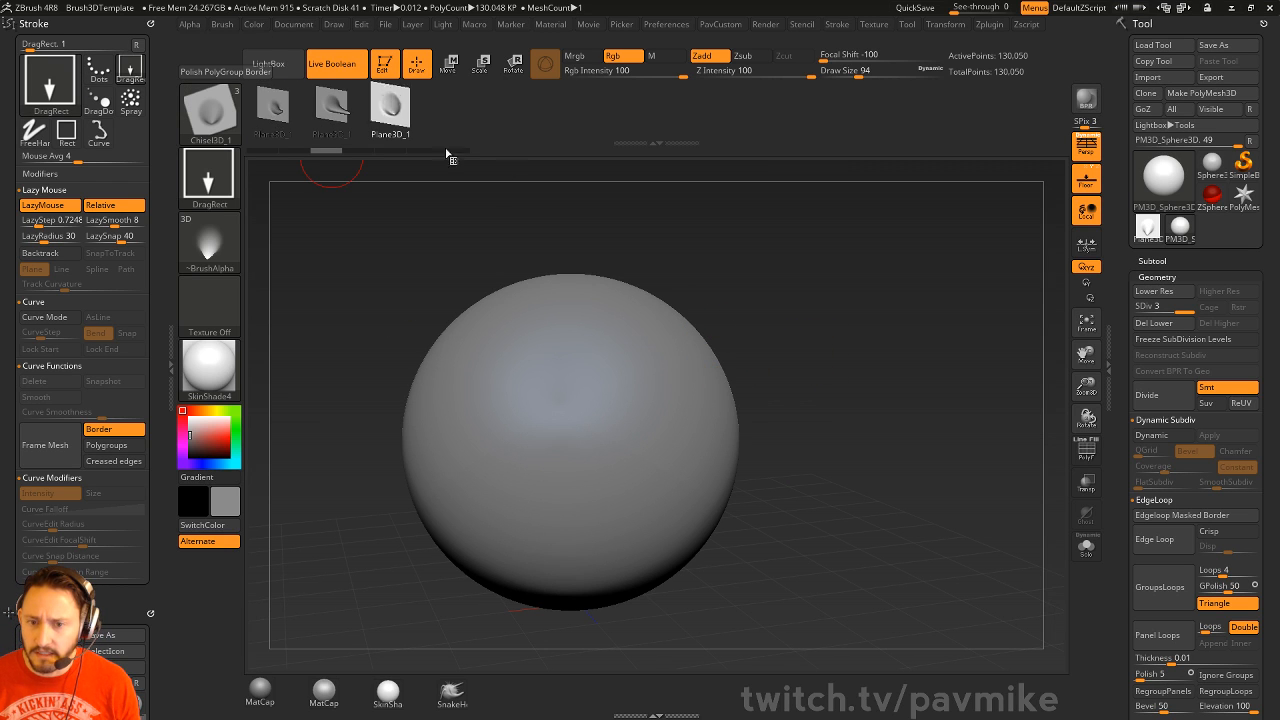
# - Compare the third and second custom stamps by placing each on the sphere, undoing each stamp
pyautogui.moveTo(472, 216); pyautogui.dragTo(520, 236)
pyautogui.moveTo(570, 466); pyautogui.dragTo(586, 335)
pyautogui.moveTo(681, 329); pyautogui.dragTo(700, 305)
pyautogui.hotkey('ctrl', 'z')
pyautogui.click(332, 106)
pyautogui.moveTo(556, 480); pyautogui.dragTo(561, 303)
pyautogui.moveTo(690, 343)
pyautogui.mouseDown()
pyautogui.moveTo(627, 377)
pyautogui.moveTo(697, 371)
pyautogui.moveTo(687, 374)
pyautogui.mouseUp()
pyautogui.hotkey('ctrl', 'z')
# - Switch to the Chisel3D brush and choose its Mouth01 stamp
pyautogui.press('b')
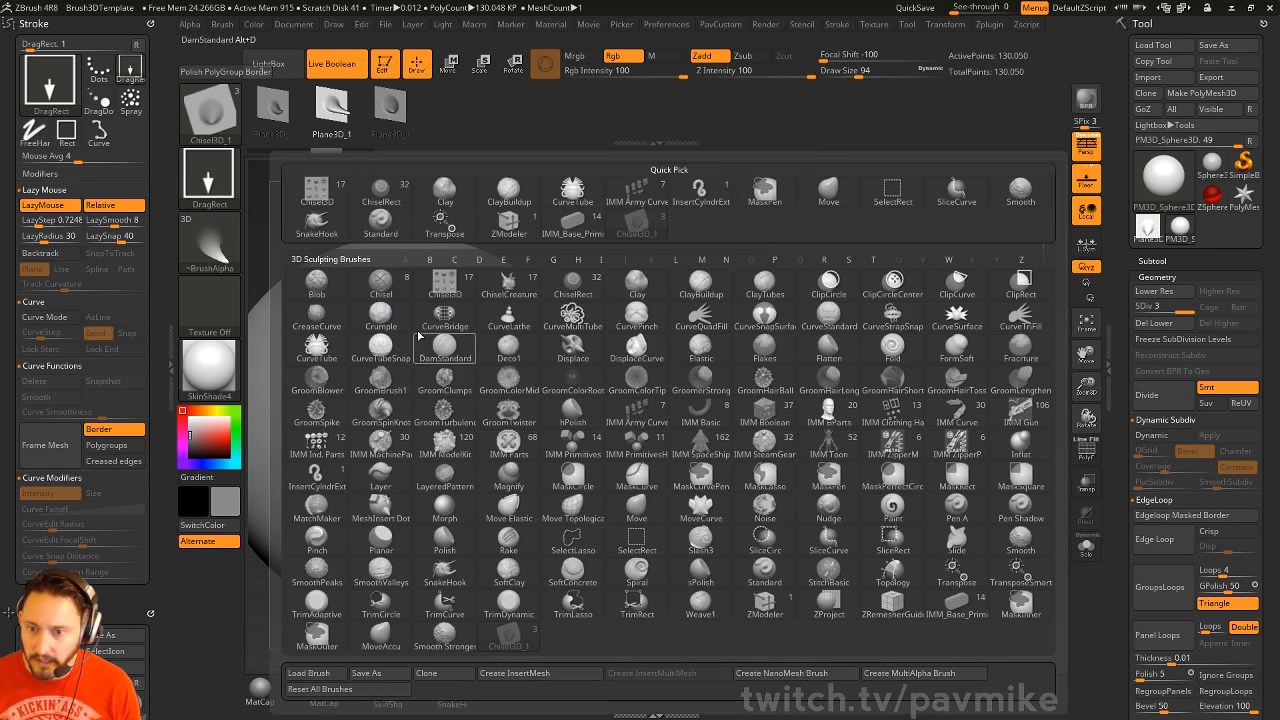
pyautogui.click(443, 287)
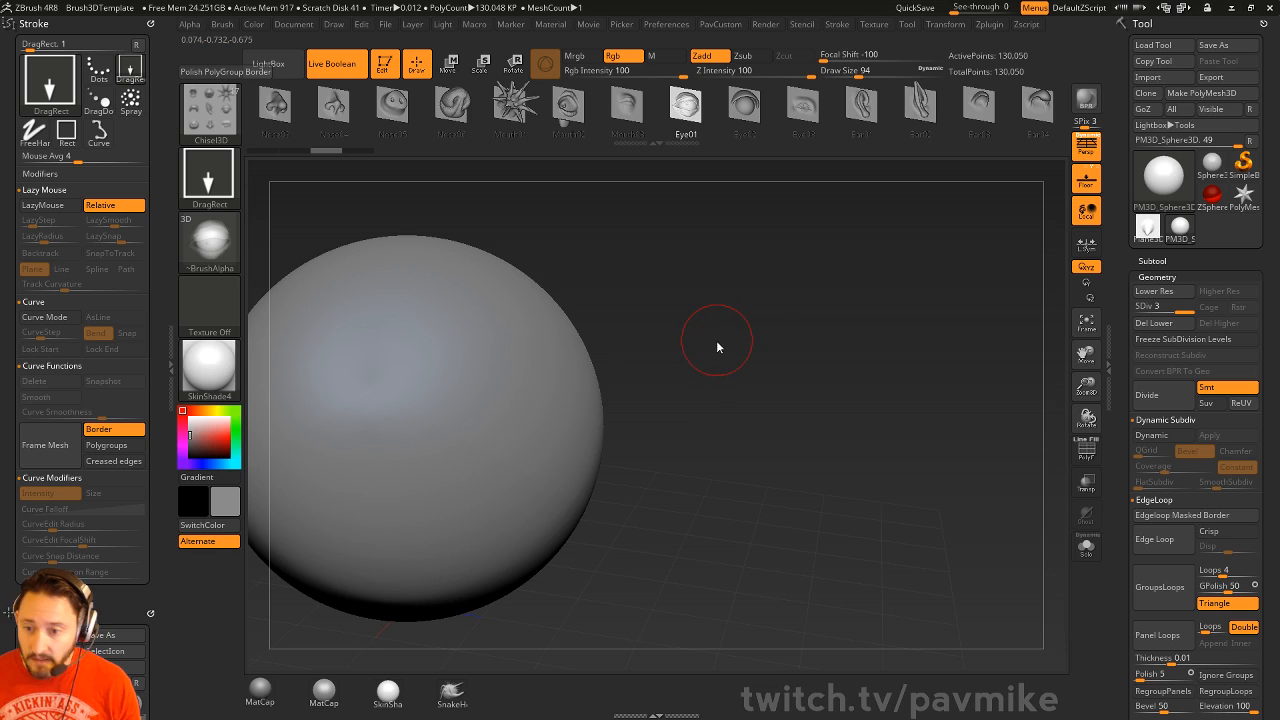
pyautogui.press('m')
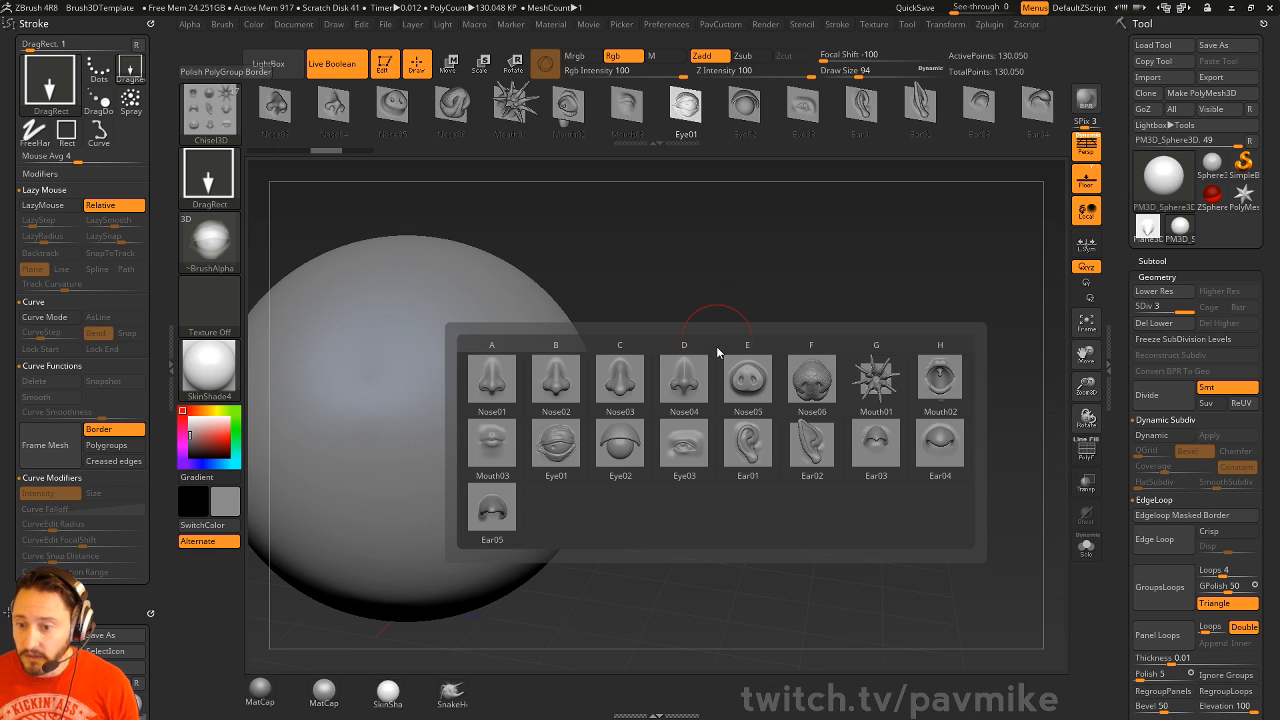
pyautogui.click(681, 478)
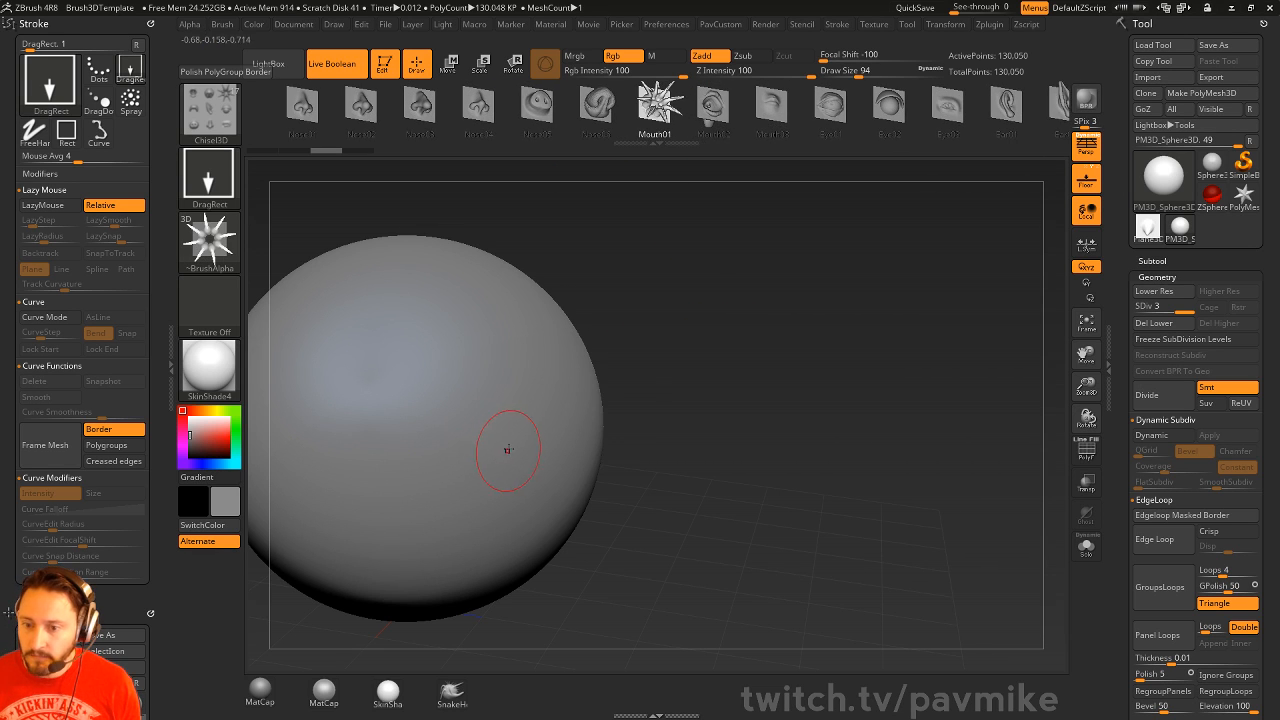
# - Try the Mouth01 stamp on the front of the sphere, and undo it
pyautogui.moveTo(509, 450); pyautogui.dragTo(606, 577)
pyautogui.keyDown('alt'); pyautogui.moveTo(800, 470); pyautogui.dragTo(615, 422); pyautogui.keyUp('alt')
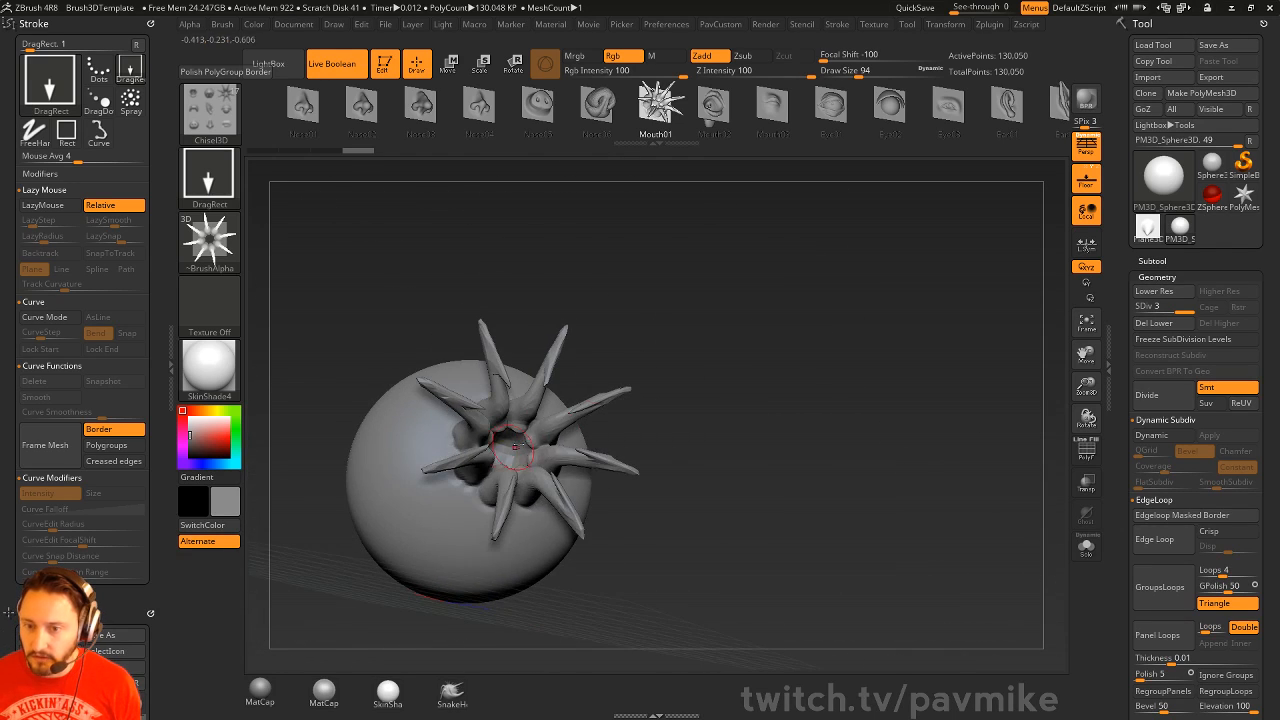
pyautogui.moveTo(517, 447); pyautogui.dragTo(726, 260)
pyautogui.hotkey('ctrl', 'z')
# - Choose the Nose04 stamp, try it on the front of the sphere, and undo it
pyautogui.click(479, 112)
pyautogui.moveTo(457, 474); pyautogui.dragTo(447, 370)
pyautogui.moveTo(707, 341)
pyautogui.keyDown('alt'); pyautogui.mouseDown()
pyautogui.moveTo(726, 320)
pyautogui.moveTo(783, 377)
pyautogui.moveTo(771, 363)
pyautogui.mouseUp(); pyautogui.keyUp('alt')
pyautogui.hotkey('ctrl', 'z')
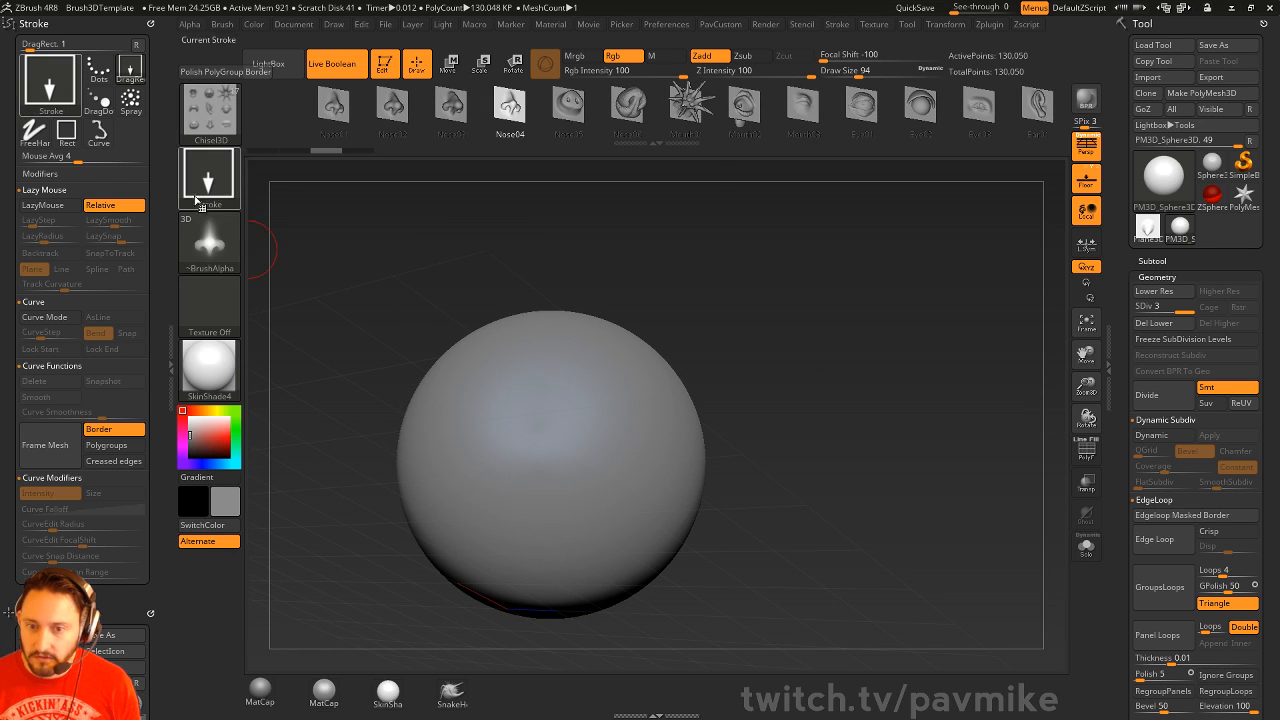
# - Change the Chisel3D brush's stroke to Dots, try nose strokes at draw size 223, and undo them
pyautogui.click(197, 199)
pyautogui.click(298, 195)
pyautogui.moveTo(500, 286); pyautogui.dragTo(545, 236)
pyautogui.press('s')
pyautogui.moveTo(571, 437); pyautogui.dragTo(563, 437)
pyautogui.moveTo(490, 390)
pyautogui.mouseDown()
pyautogui.moveTo(556, 464)
pyautogui.moveTo(559, 418)
pyautogui.moveTo(572, 430)
pyautogui.mouseUp()
pyautogui.press('s')
pyautogui.moveTo(612, 420); pyautogui.dragTo(652, 417)
pyautogui.hotkey('ctrl', 'z')
pyautogui.keyDown('alt'); pyautogui.moveTo(800, 317); pyautogui.dragTo(820, 350); pyautogui.keyUp('alt')
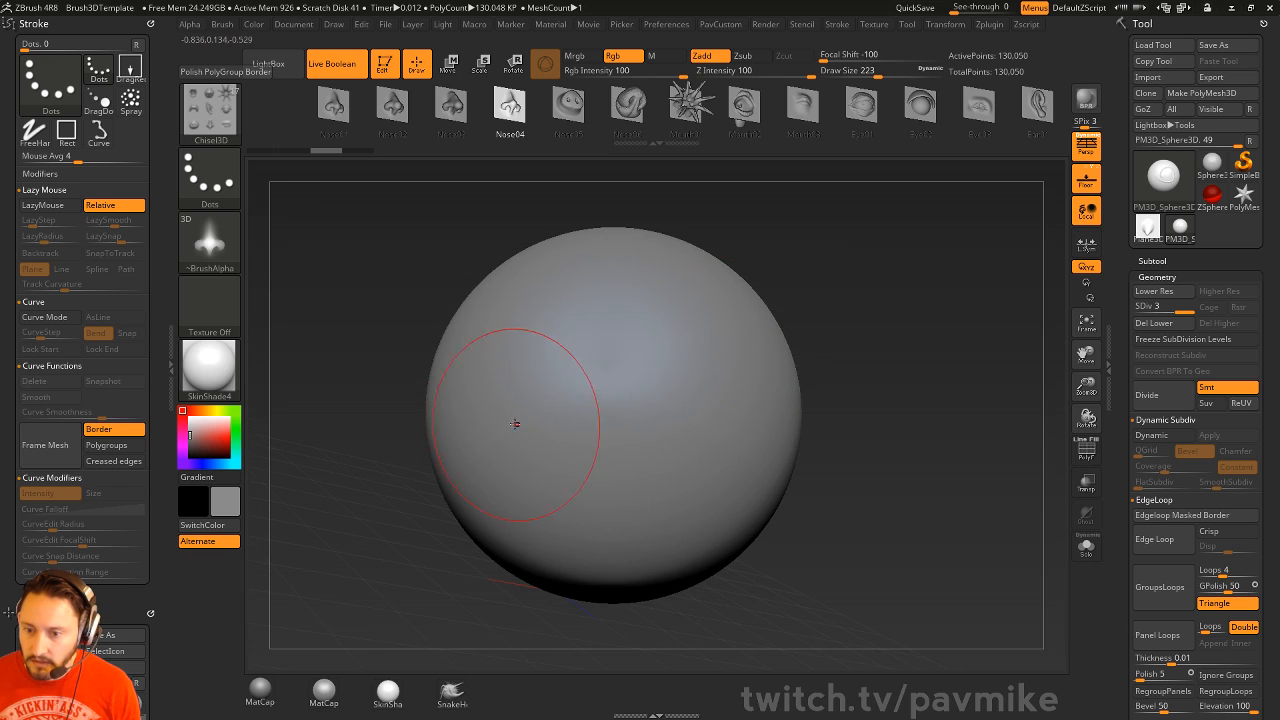
# - Set the draw size to 97, try Nose04 strokes across the sphere, and undo them
pyautogui.press('s')
pyautogui.moveTo(515, 424)
pyautogui.mouseDown()
pyautogui.moveTo(471, 426)
pyautogui.moveTo(671, 509)
pyautogui.moveTo(670, 330)
pyautogui.mouseUp()
pyautogui.hotkey('ctrl', 'z')
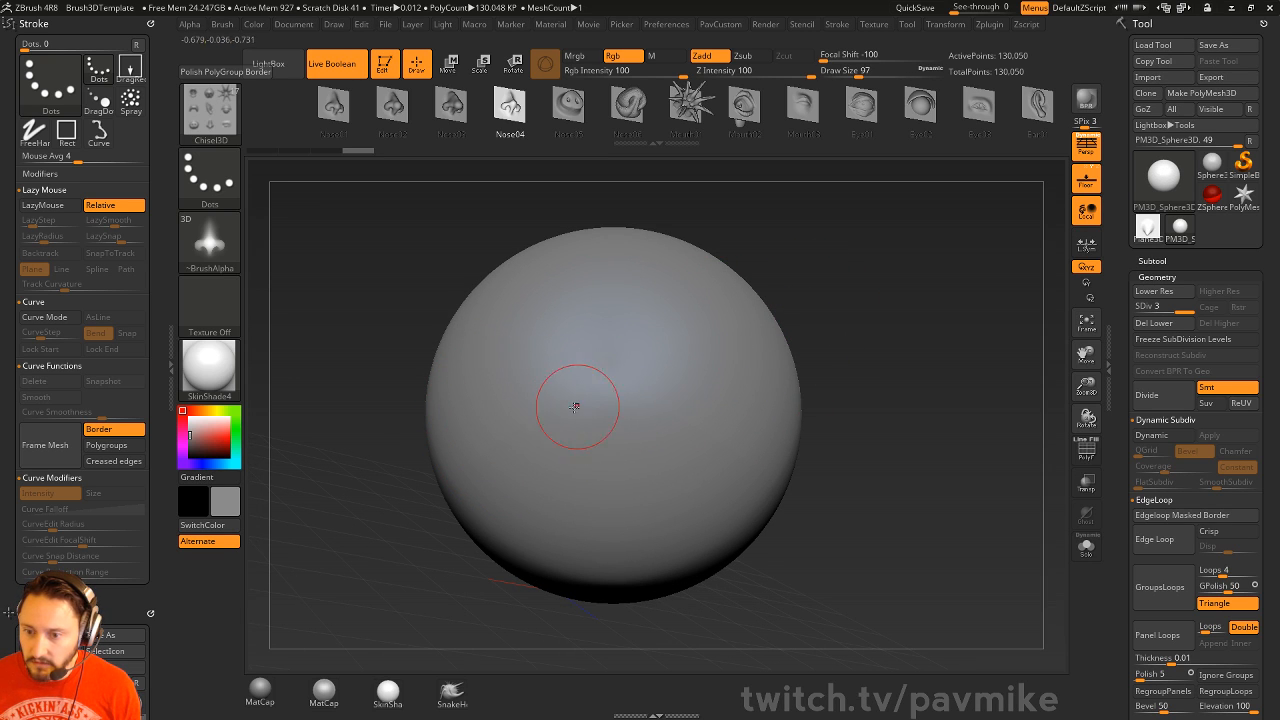
pyautogui.moveTo(575, 407); pyautogui.dragTo(665, 495)
pyautogui.hotkey('ctrl', 'z')
# - Turn on LazyMouse for the Chisel3D brush, try a short Nose04 stroke, and undo it
pyautogui.press('l')
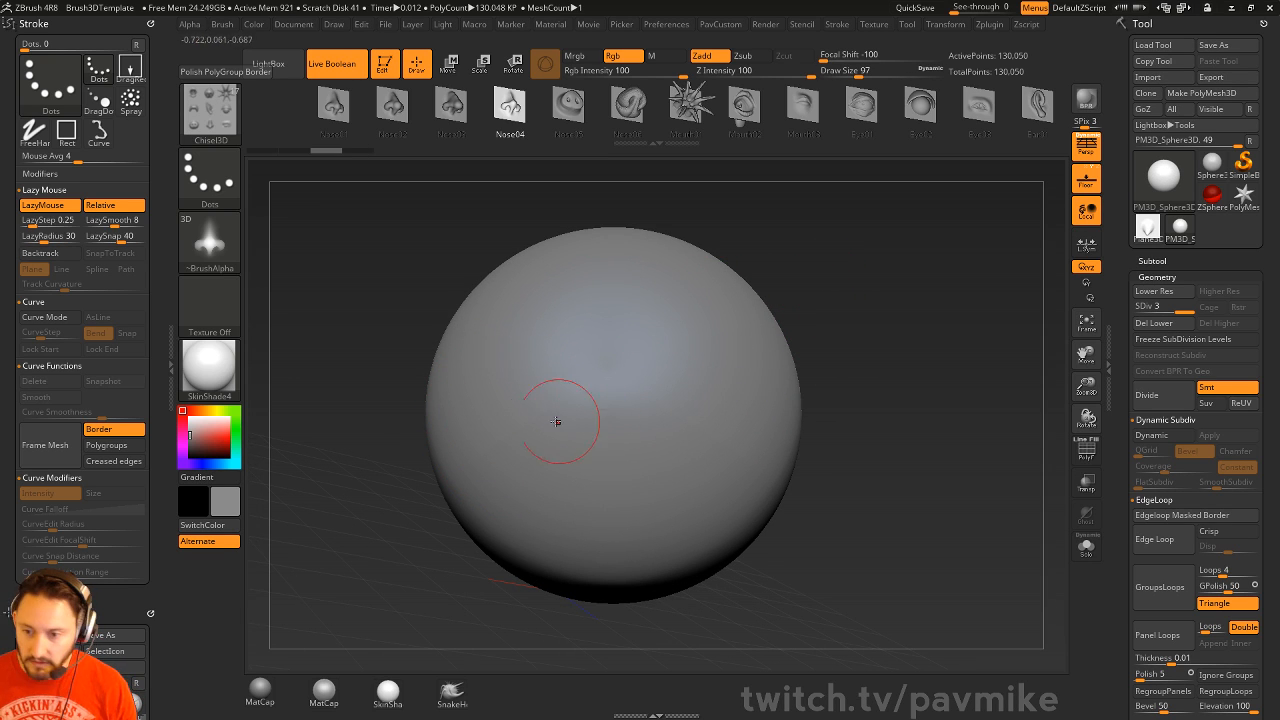
pyautogui.moveTo(534, 399)
pyautogui.mouseDown()
pyautogui.moveTo(690, 494)
pyautogui.moveTo(570, 335)
pyautogui.moveTo(545, 335)
pyautogui.mouseUp()
pyautogui.moveTo(832, 303)
pyautogui.mouseDown()
pyautogui.moveTo(912, 316)
pyautogui.moveTo(842, 318)
pyautogui.mouseUp()
pyautogui.hotkey('ctrl', 'z')
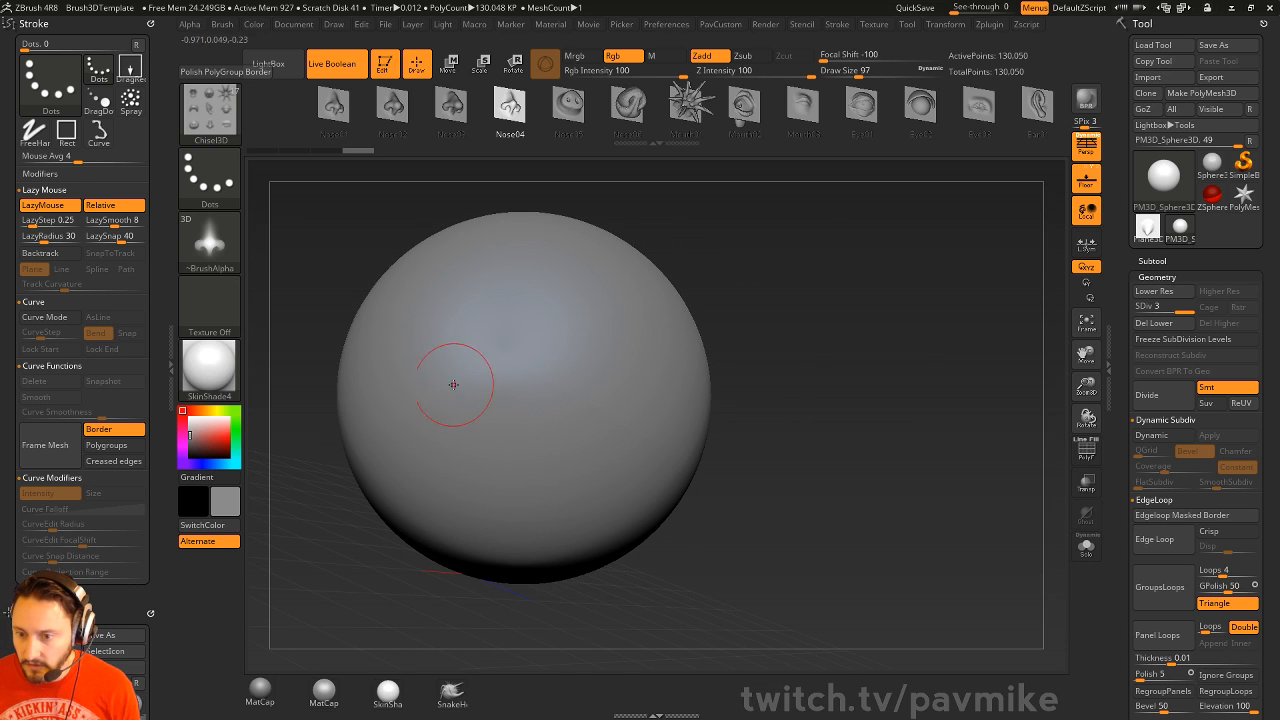
# - Raise the sphere to subdivision level 4 and draw a curving Nose04 stroke across its front
pyautogui.moveTo(464, 370)
pyautogui.mouseDown()
pyautogui.moveTo(612, 463)
pyautogui.moveTo(635, 436)
pyautogui.mouseUp()
pyautogui.hotkey('ctrl', 'z')
pyautogui.press('d')
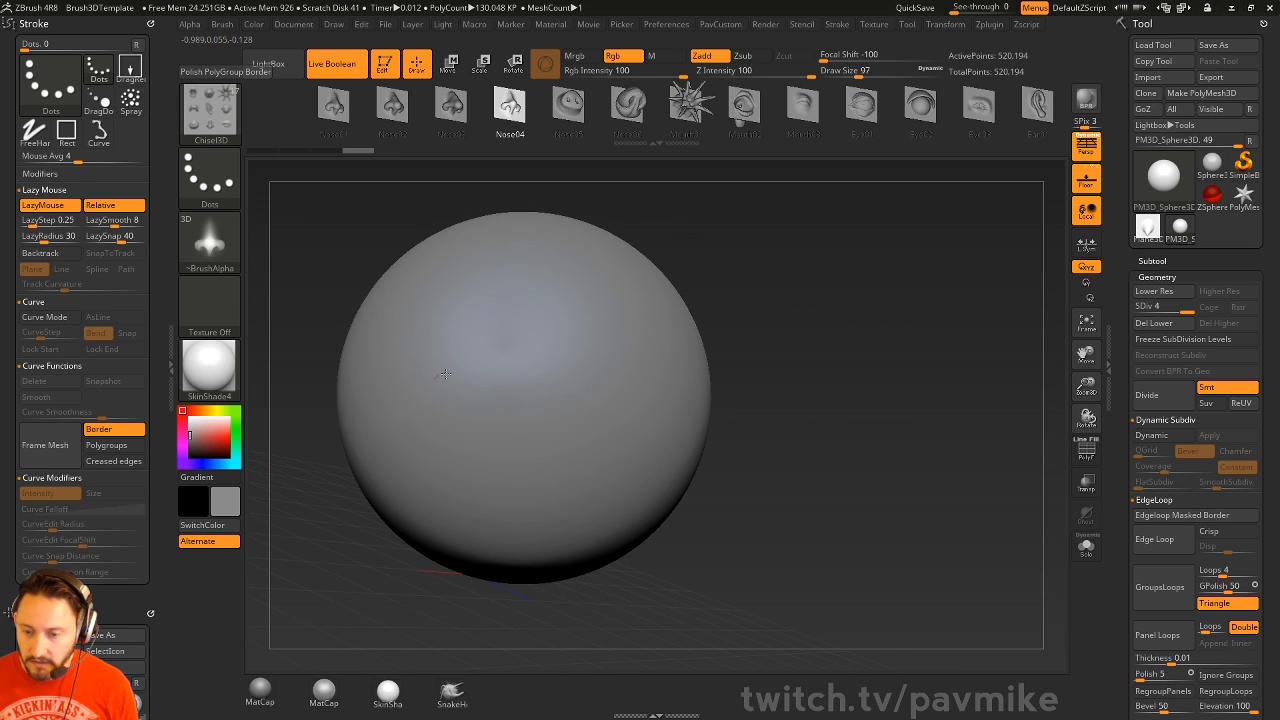
pyautogui.moveTo(565, 463)
pyautogui.mouseDown()
pyautogui.moveTo(670, 360)
pyautogui.moveTo(545, 290)
pyautogui.mouseUp()
pyautogui.moveTo(794, 366); pyautogui.dragTo(840, 334)
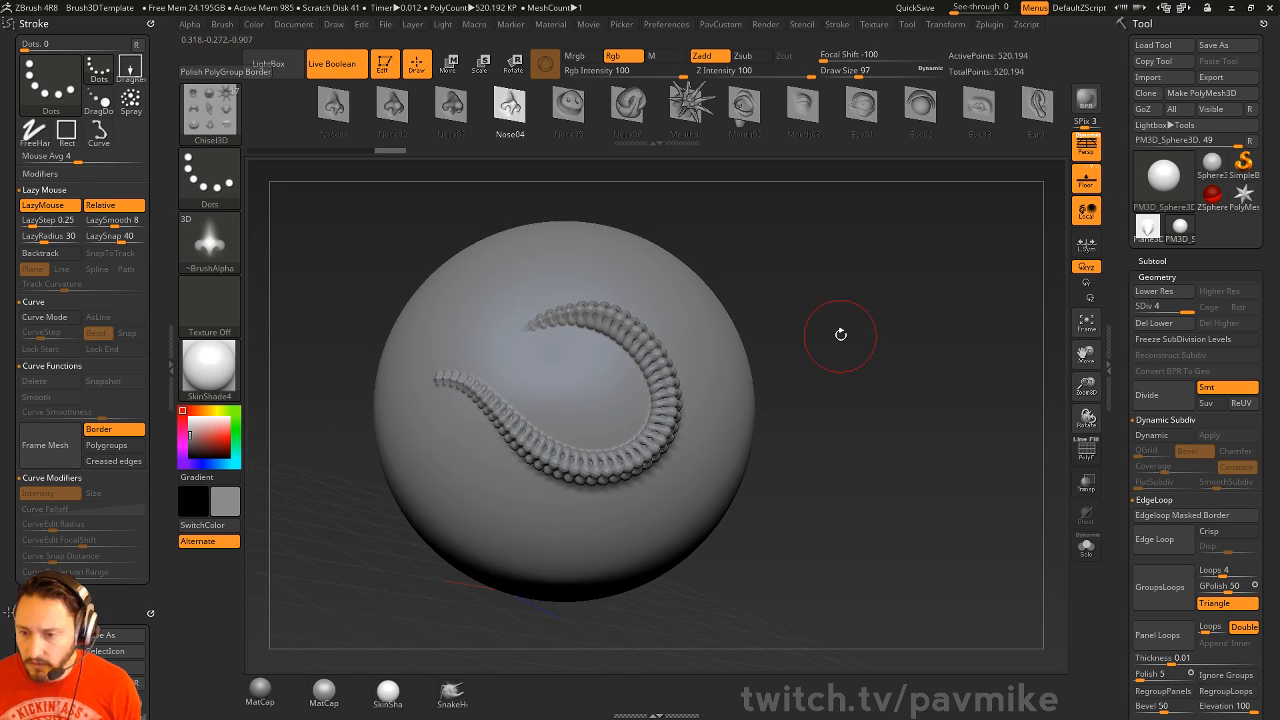
# - Set High Magnify to 3 in the brush's Alpha and Texture settings and draw a second curved Nose04 stroke below the first
pyautogui.moveTo(160, 422); pyautogui.dragTo(159, 238)
pyautogui.moveTo(108, 370); pyautogui.dragTo(108, 22)
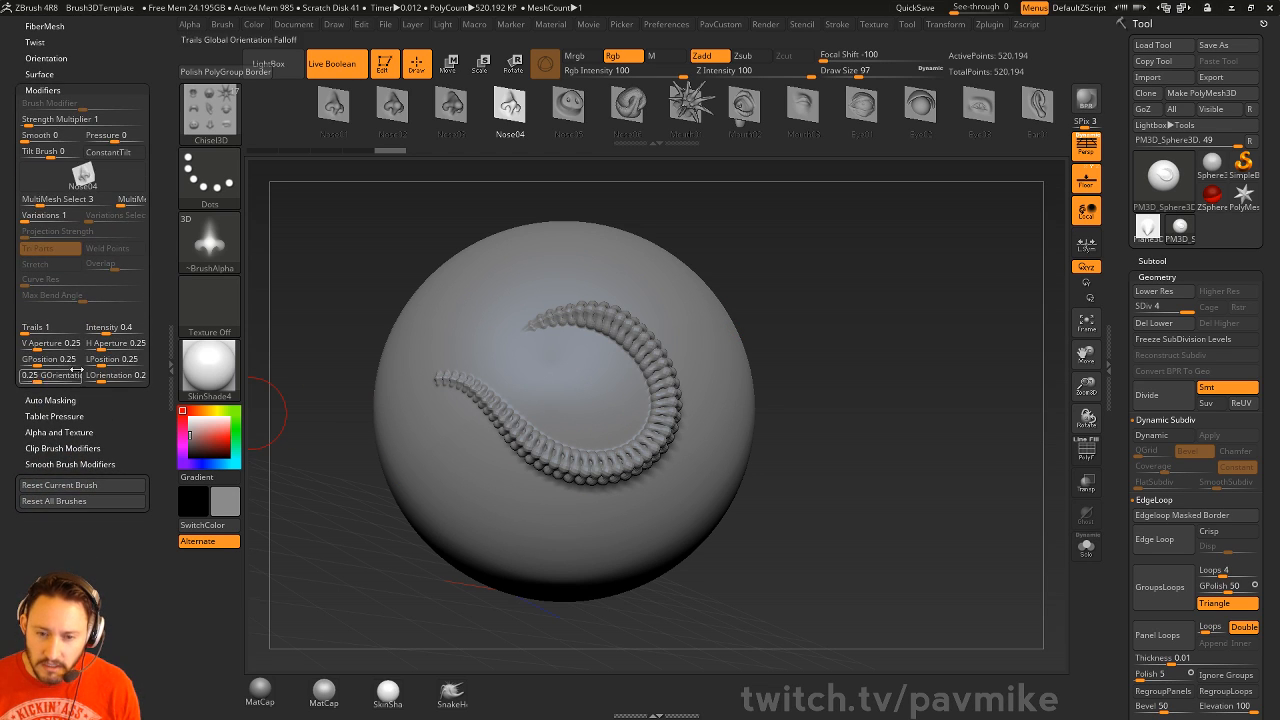
pyautogui.press('shift')
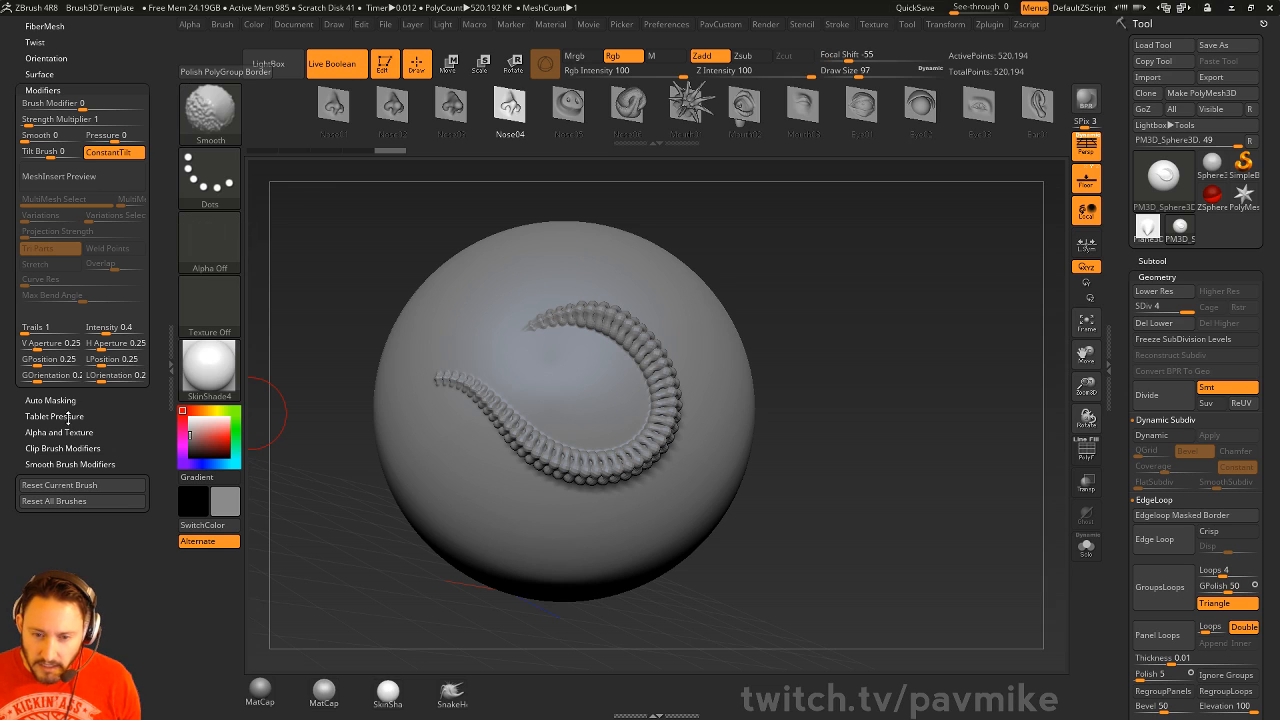
pyautogui.click(62, 431)
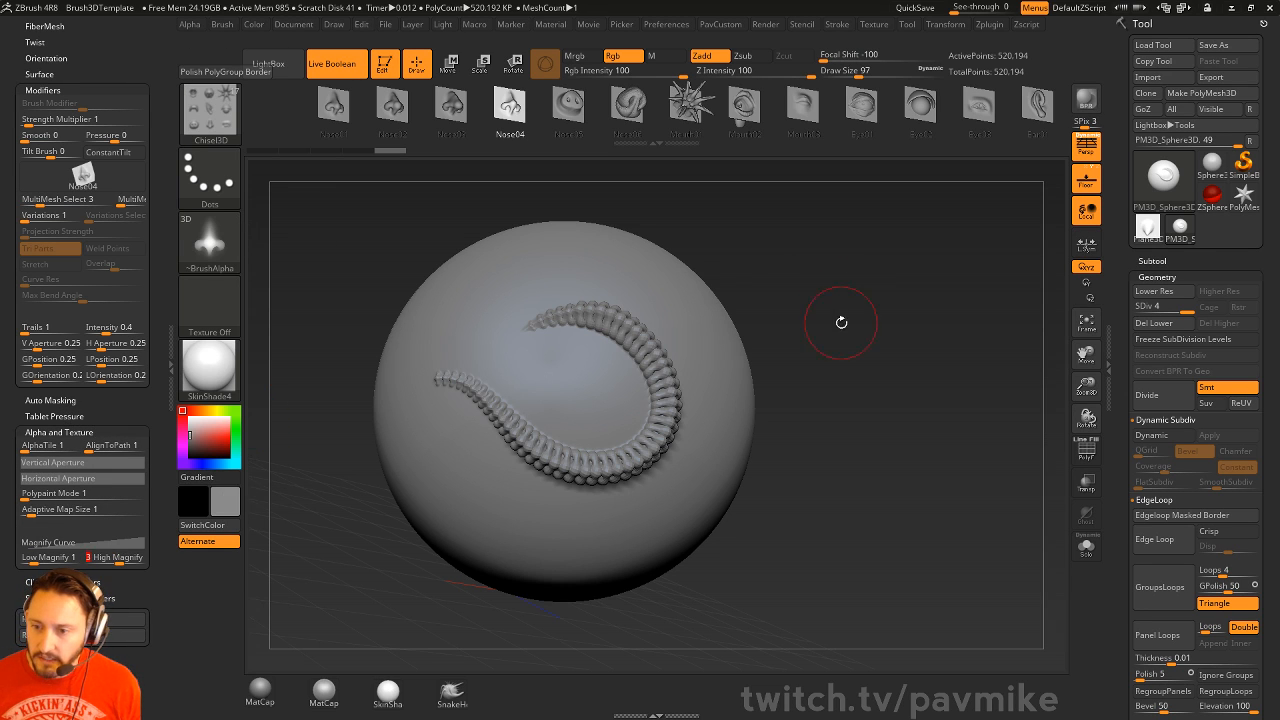
pyautogui.moveTo(829, 314); pyautogui.dragTo(550, 392)
pyautogui.moveTo(455, 420)
pyautogui.mouseDown()
pyautogui.moveTo(500, 472)
pyautogui.moveTo(612, 535)
pyautogui.moveTo(705, 430)
pyautogui.moveTo(693, 330)
pyautogui.mouseUp()
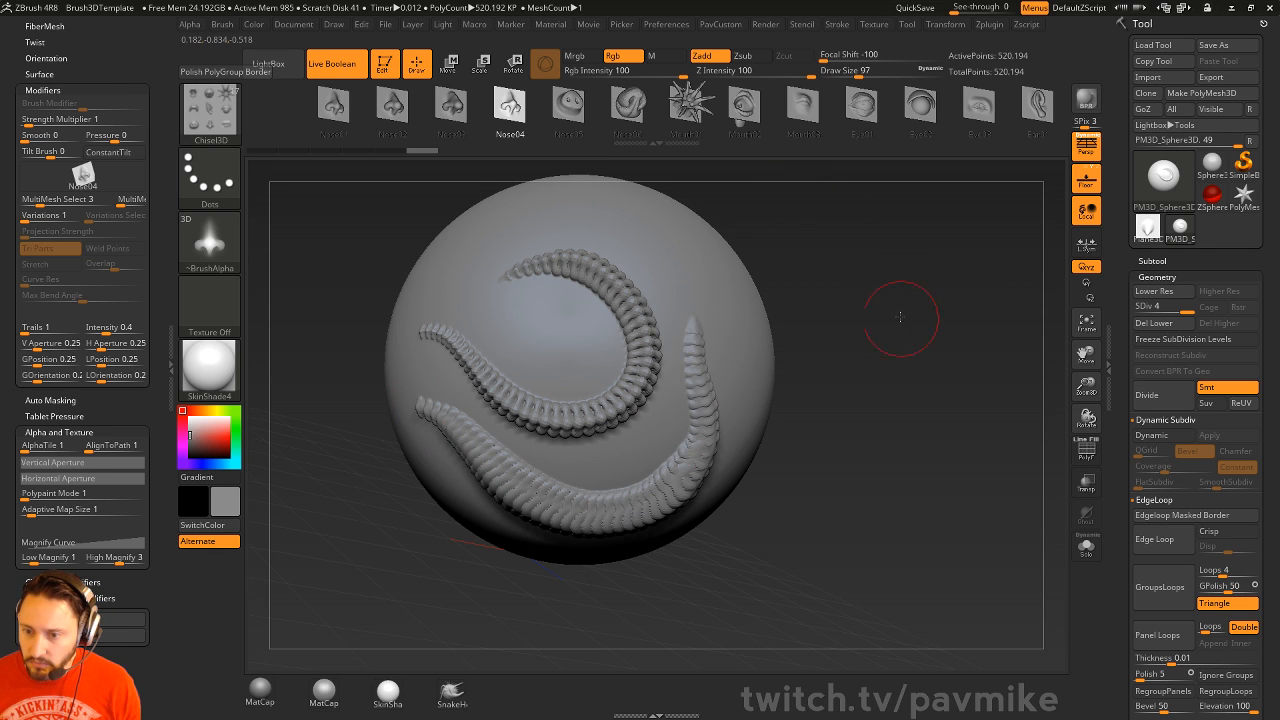
# - Set the brush's High Magnify to 1 and draw a third curved Nose04 stroke on the lower part of the sphere
pyautogui.moveTo(894, 314); pyautogui.dragTo(460, 475)
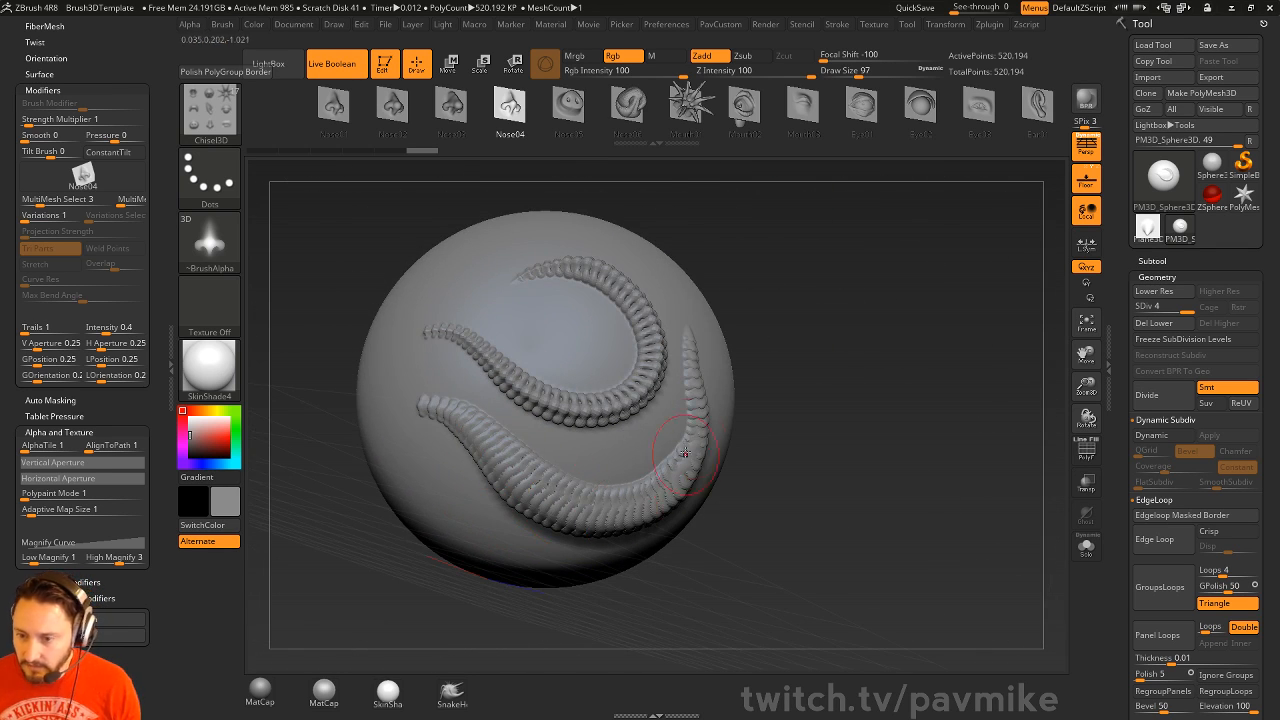
pyautogui.moveTo(806, 329); pyautogui.dragTo(740, 370)
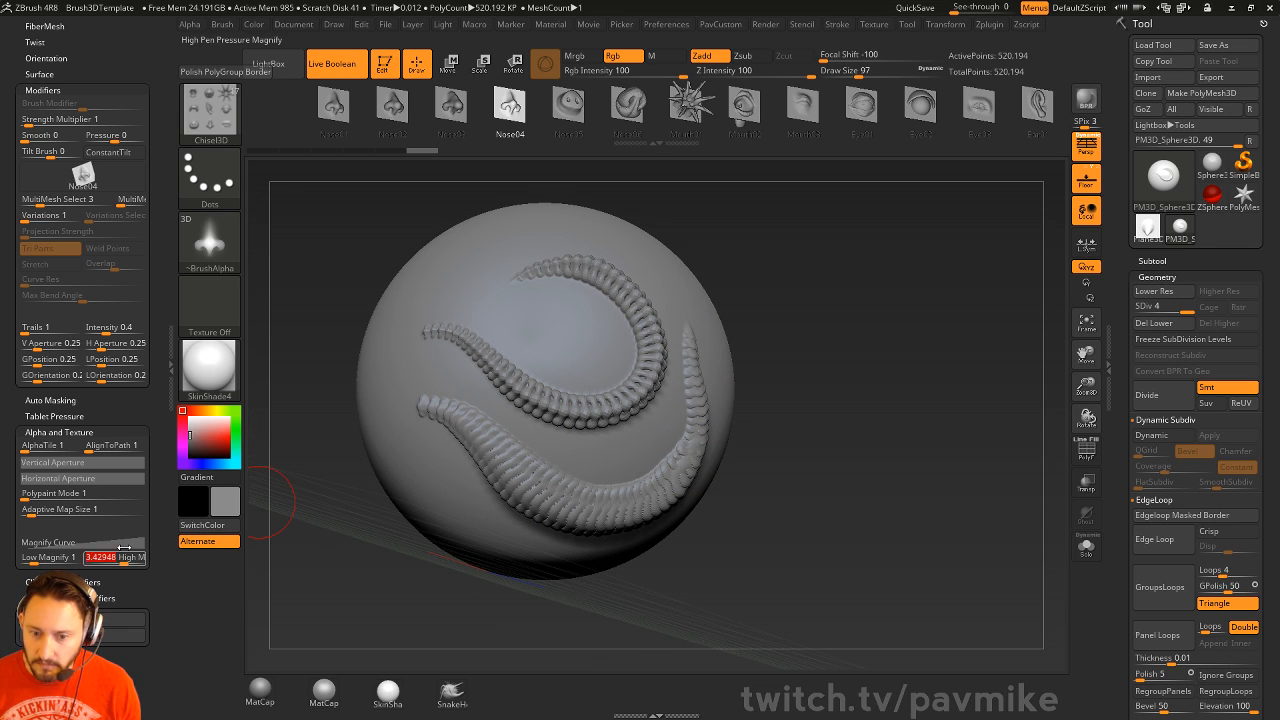
pyautogui.moveTo(772, 470); pyautogui.dragTo(766, 411)
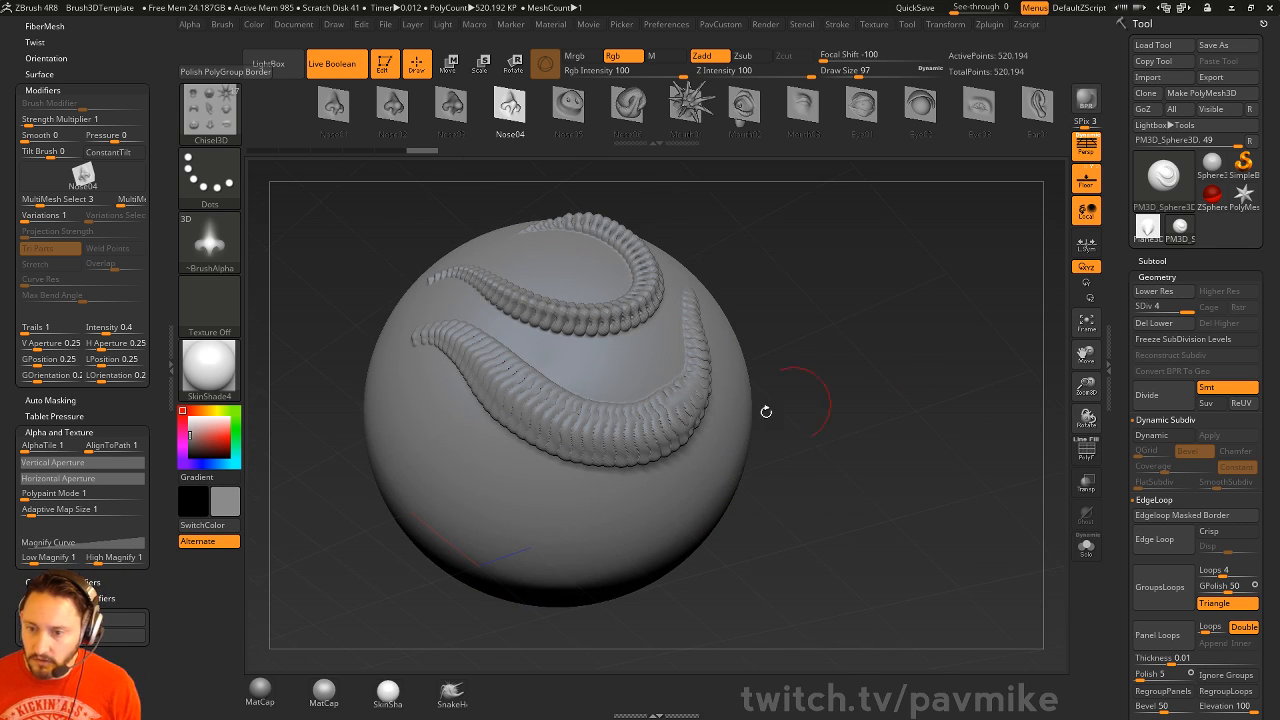
pyautogui.moveTo(485, 480)
pyautogui.mouseDown()
pyautogui.moveTo(604, 562)
pyautogui.moveTo(660, 516)
pyautogui.mouseUp()
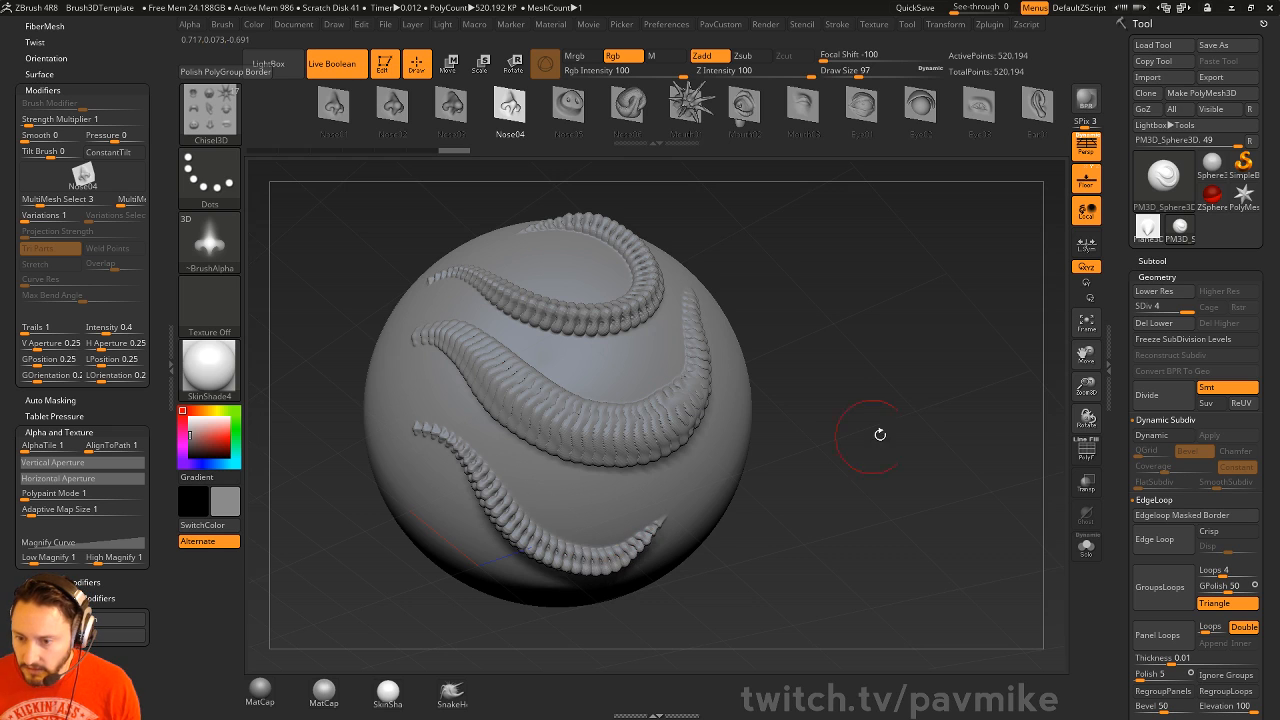
# - Change the stroke to DragRect and place three separate Nose04 stamps beside the curved strokes
pyautogui.moveTo(914, 443); pyautogui.dragTo(1030, 405)
pyautogui.keyDown('alt'); pyautogui.moveTo(650, 205); pyautogui.dragTo(671, 287); pyautogui.keyUp('alt')
pyautogui.click(209, 176)
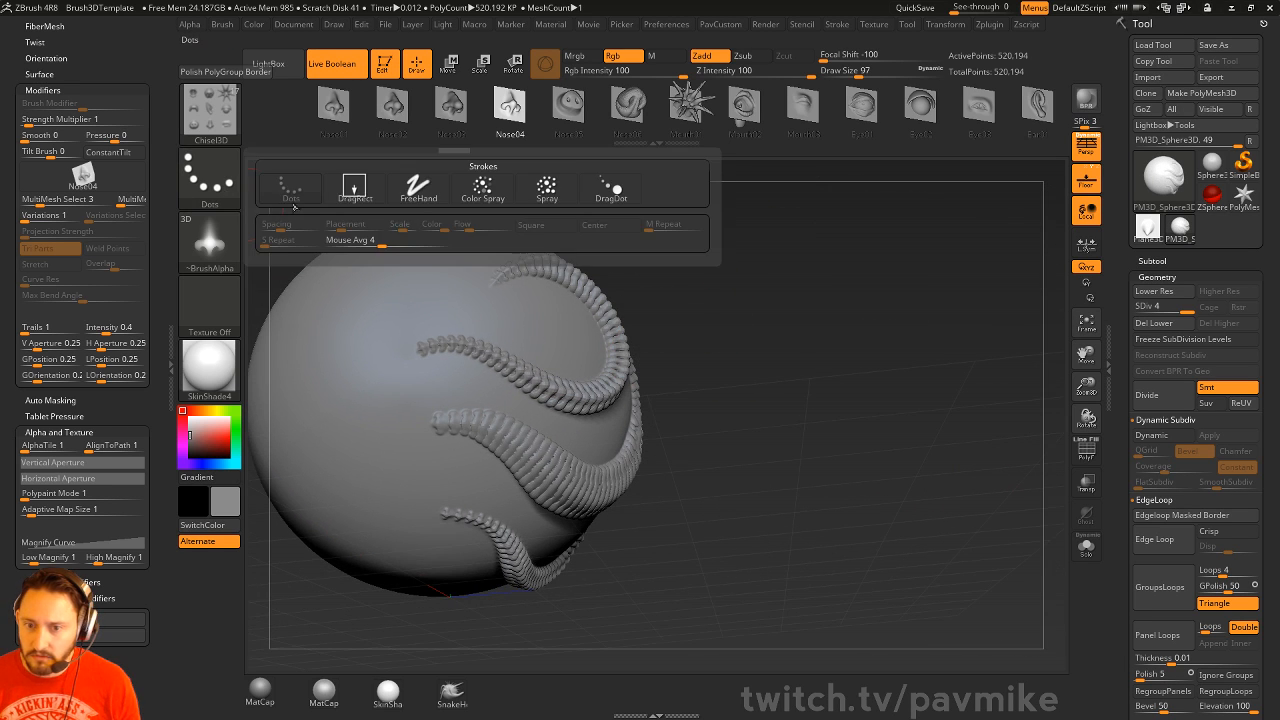
pyautogui.click(352, 188)
pyautogui.moveTo(822, 325)
pyautogui.mouseDown()
pyautogui.moveTo(686, 367)
pyautogui.moveTo(815, 352)
pyautogui.moveTo(880, 390)
pyautogui.mouseUp()
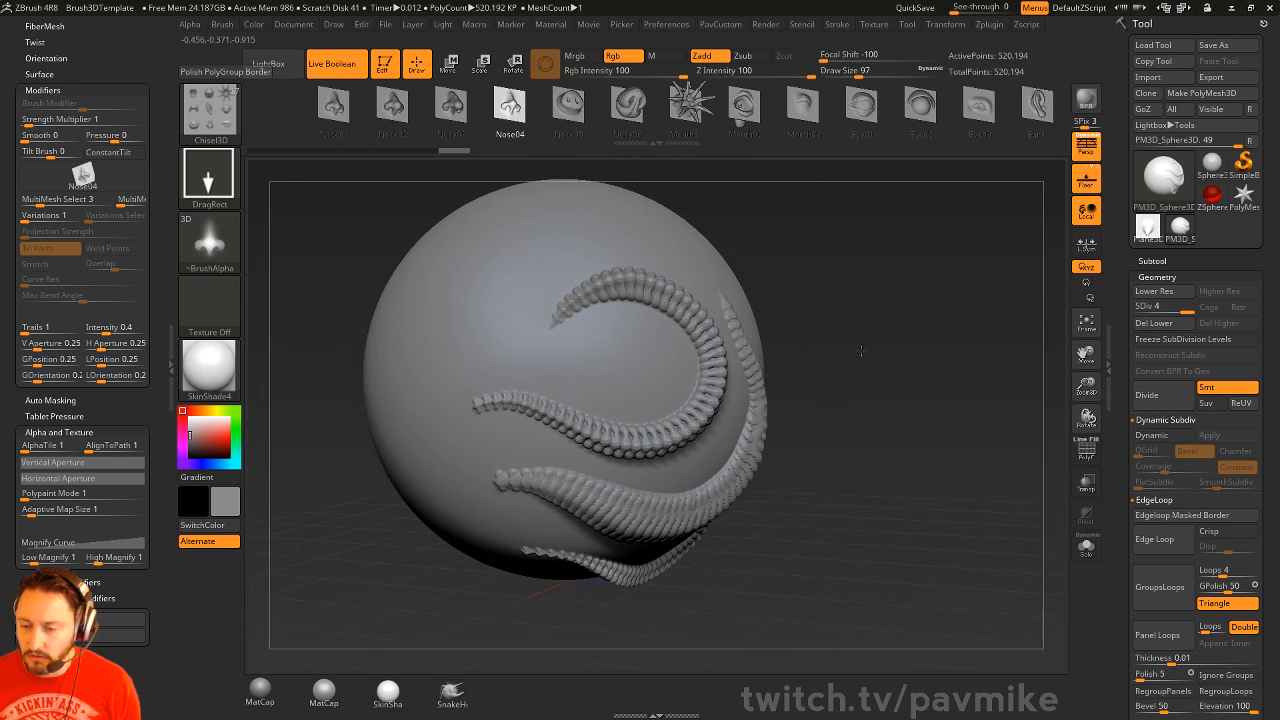
pyautogui.moveTo(467, 317); pyautogui.dragTo(522, 372)
pyautogui.moveTo(423, 386); pyautogui.dragTo(484, 432)
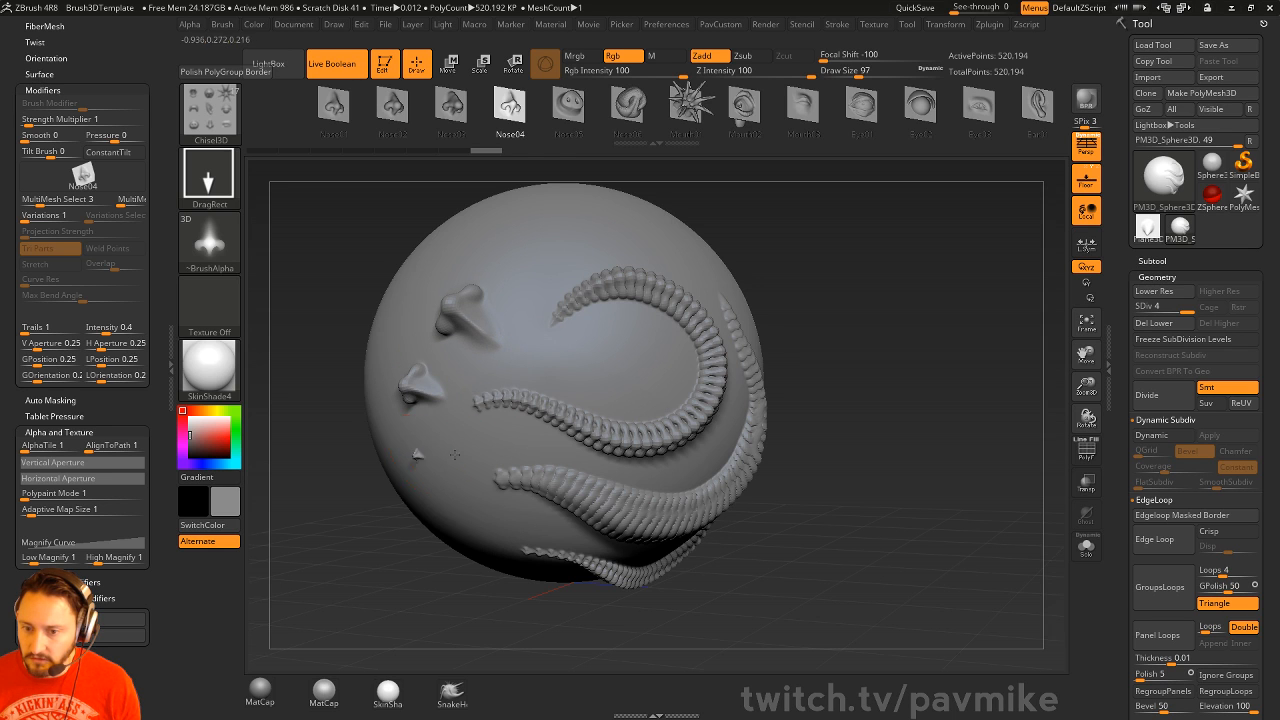
pyautogui.moveTo(414, 457); pyautogui.dragTo(465, 490)
# - Undo all the nose stamps and curved strokes on the sphere
pyautogui.moveTo(885, 325)
pyautogui.mouseDown()
pyautogui.moveTo(914, 309)
pyautogui.moveTo(977, 365)
pyautogui.moveTo(934, 317)
pyautogui.moveTo(934, 342)
pyautogui.mouseUp()
pyautogui.hotkey('ctrl', 'z')
pyautogui.hotkey('ctrl', 'z')
pyautogui.hotkey('ctrl', 'z')
pyautogui.hotkey('ctrl', 'z')
pyautogui.hotkey('ctrl', 'z')
pyautogui.hotkey('ctrl', 'z')
pyautogui.hotkey('ctrl', 'z')
pyautogui.hotkey('ctrl', 'z')
pyautogui.hotkey('ctrl', 'z')
pyautogui.hotkey('ctrl', 'z')
# - Set the draw size to 59 and select the custom Chisel3D_1 brush
pyautogui.press('s')
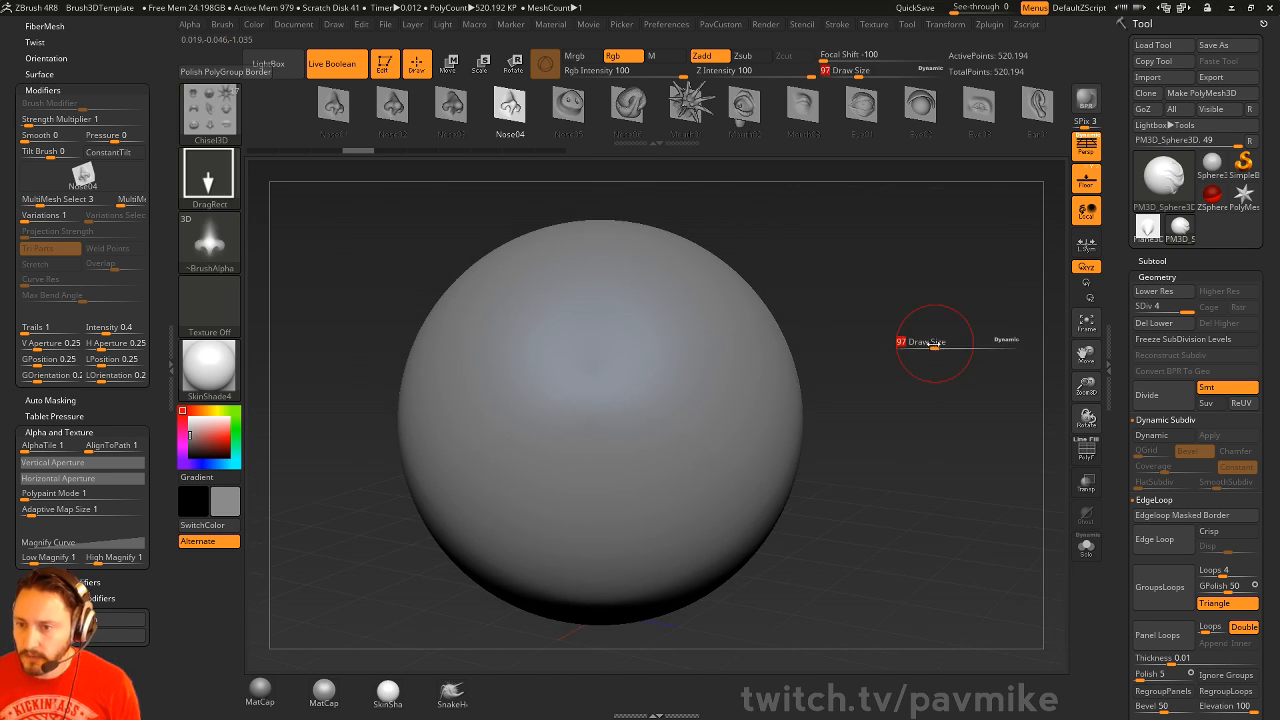
pyautogui.click(934, 342)
pyautogui.press('b')
pyautogui.click(648, 642)
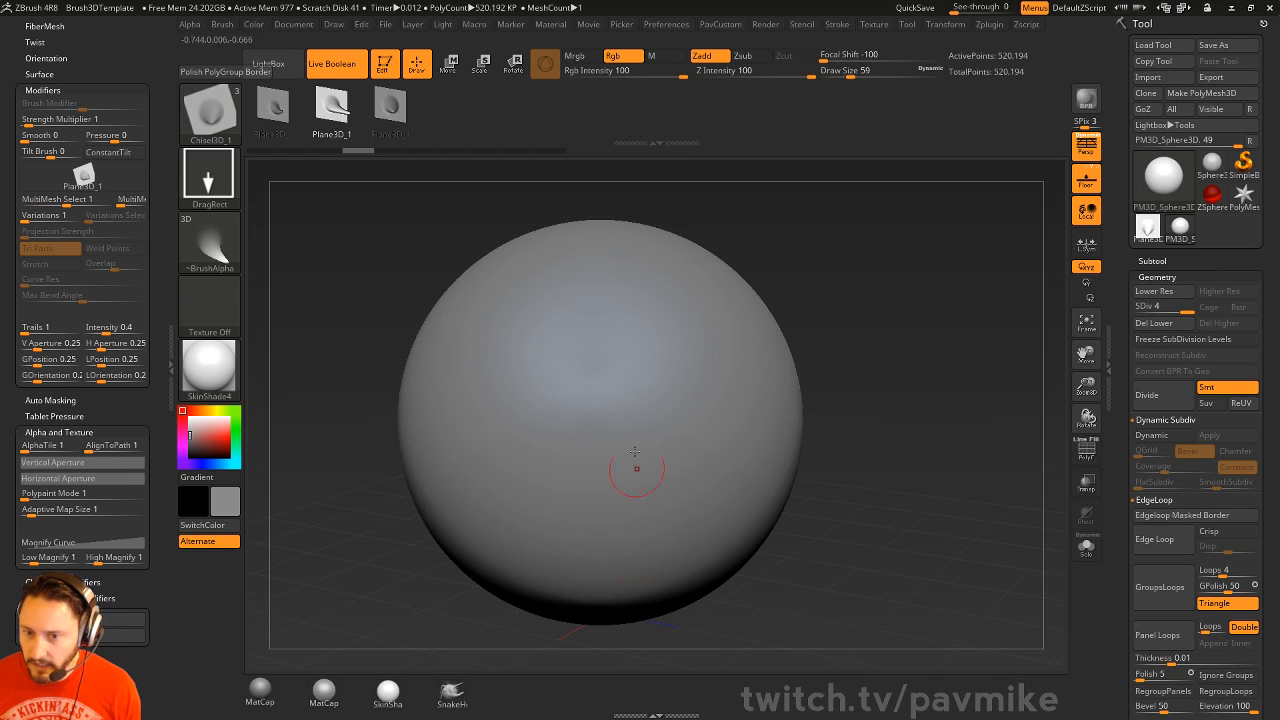
# - Try two spike stamps on the lower front of the sphere with the DragRect stroke, and undo them
pyautogui.moveTo(579, 435); pyautogui.dragTo(578, 420)
pyautogui.moveTo(621, 469); pyautogui.dragTo(617, 424)
pyautogui.moveTo(837, 360); pyautogui.dragTo(826, 366)
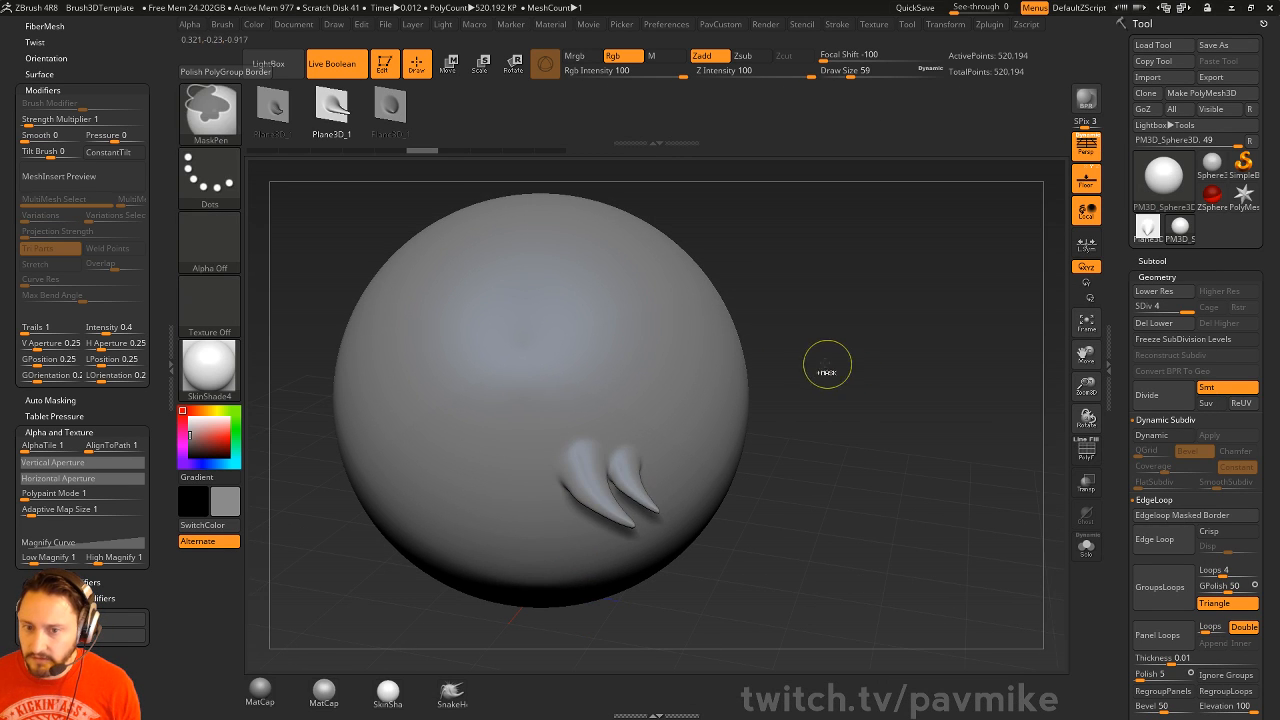
pyautogui.hotkey('ctrl', 'z')
pyautogui.hotkey('ctrl', 'z')
# - Try stamping several spikes on the sphere's front with each of the Plane3D_1 shapes, and undo them all
pyautogui.scroll(3, 135, 418)
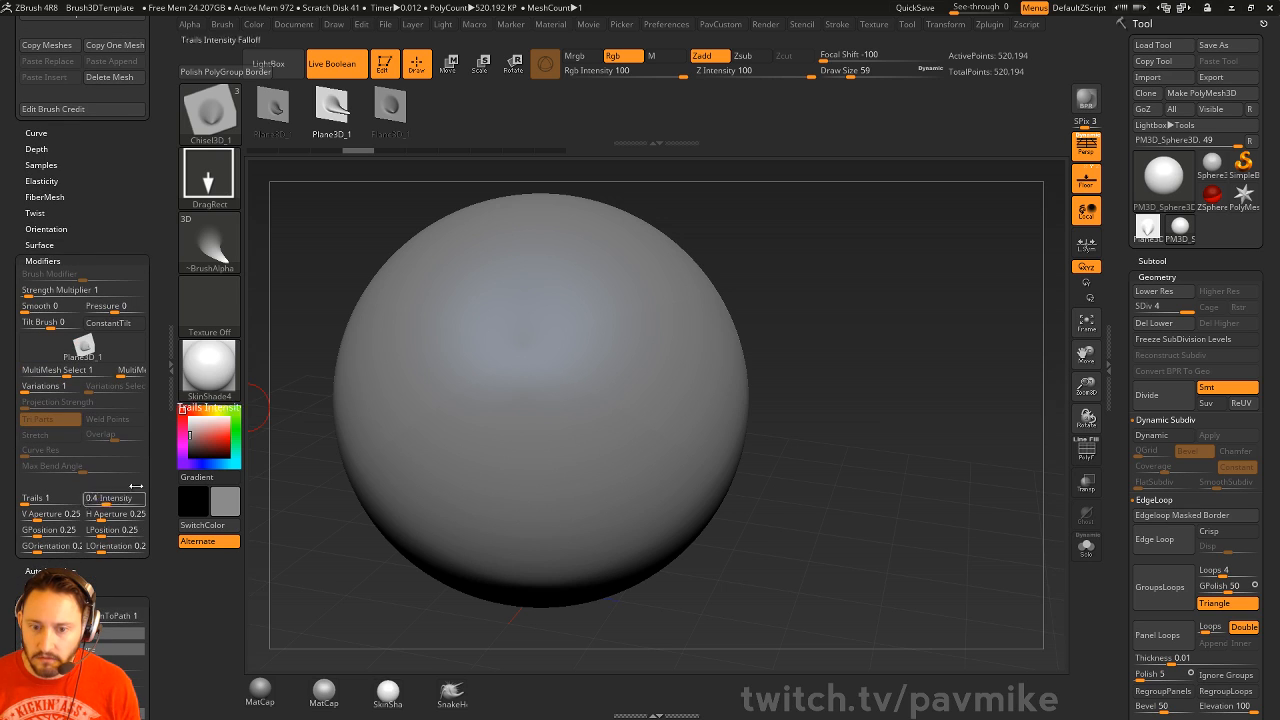
pyautogui.click(274, 124)
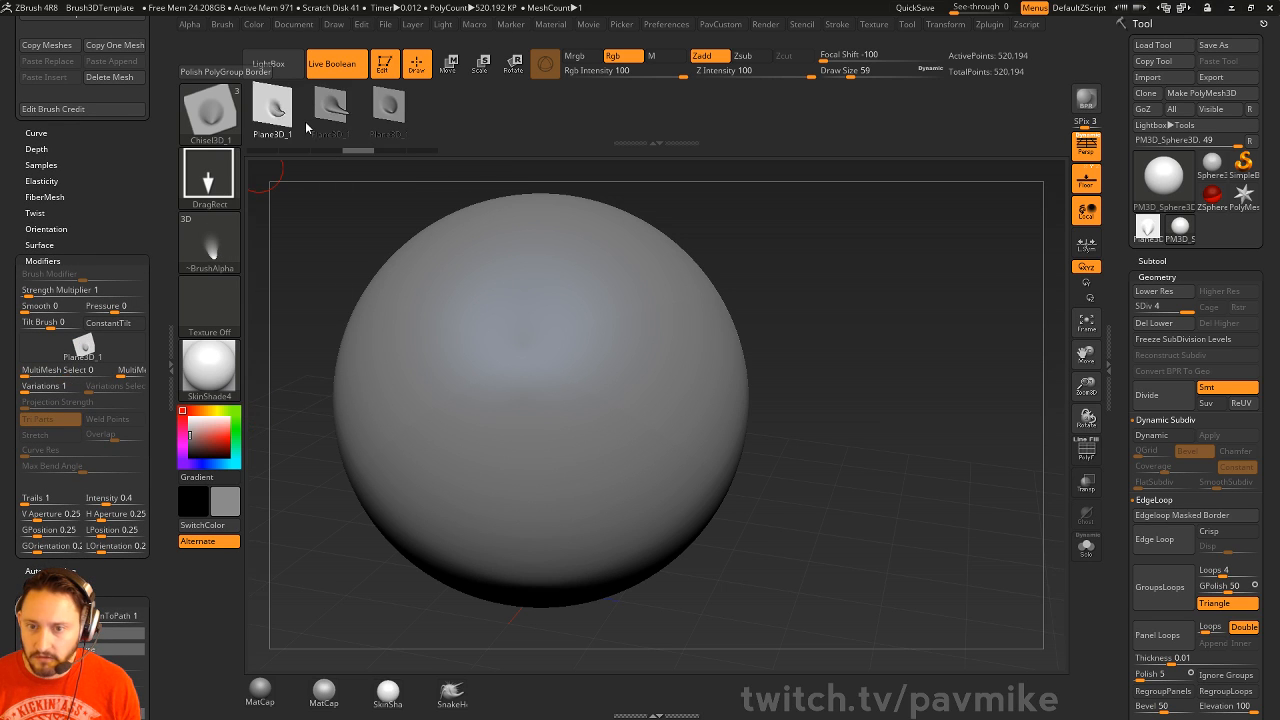
pyautogui.moveTo(491, 441); pyautogui.dragTo(542, 397)
pyautogui.moveTo(561, 451); pyautogui.dragTo(515, 325)
pyautogui.click(389, 106)
pyautogui.click(330, 106)
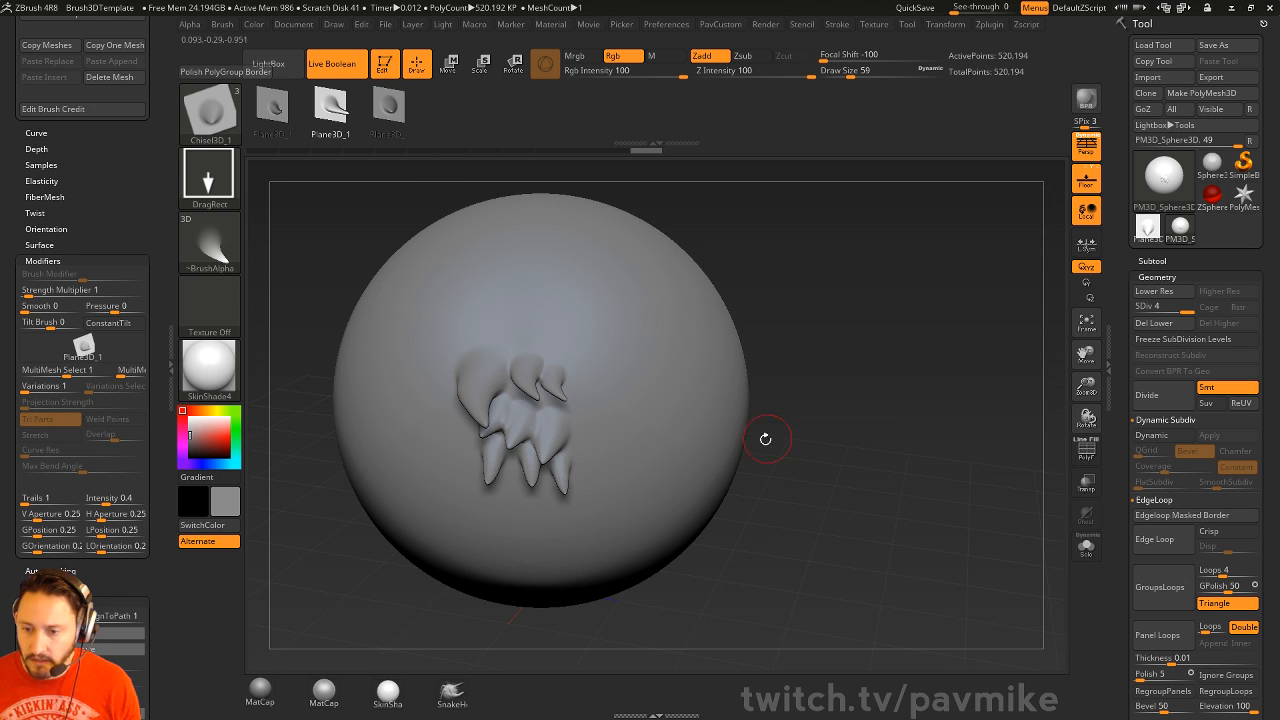
pyautogui.hotkey('ctrl', 'z')
pyautogui.hotkey('ctrl', 'z')
pyautogui.hotkey('ctrl', 'z')
pyautogui.hotkey('ctrl', 'z')
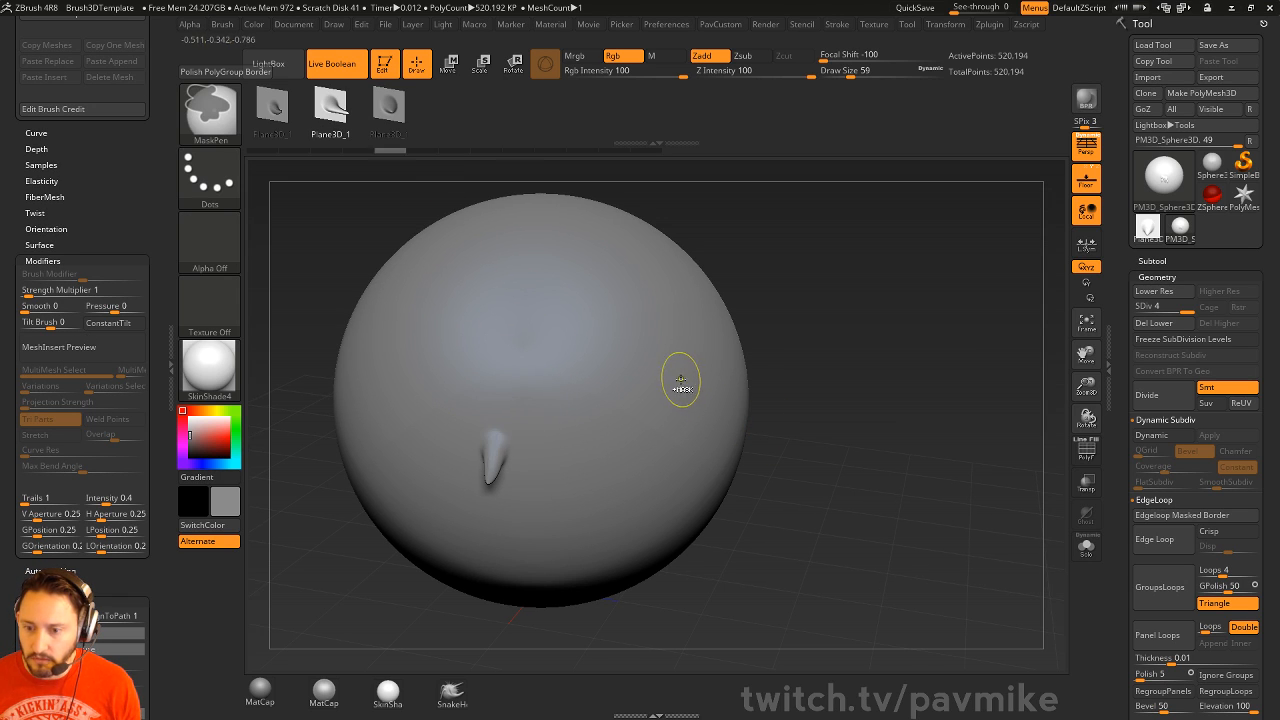
pyautogui.hotkey('ctrl', 'z')
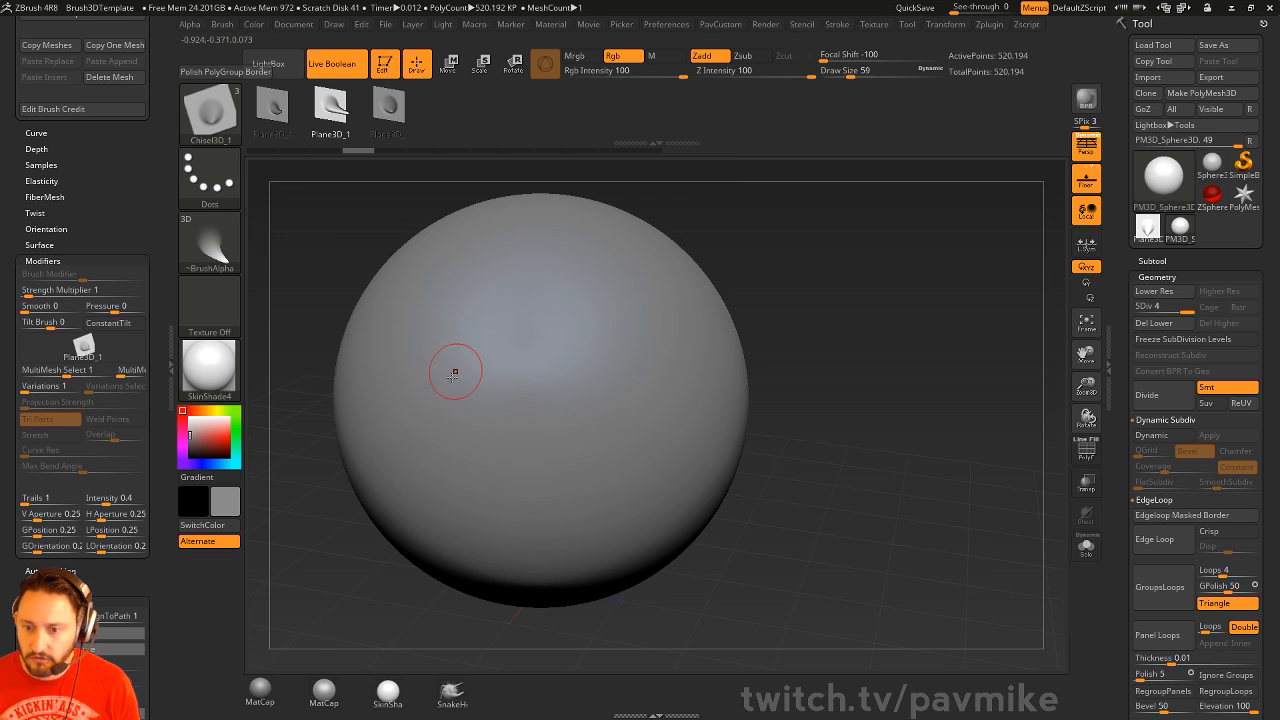
# - Change the stroke to Dots, try a row of spikes with the second Plane3D_1 shape, and undo it
pyautogui.moveTo(442, 418); pyautogui.dragTo(645, 431)
pyautogui.click(389, 105)
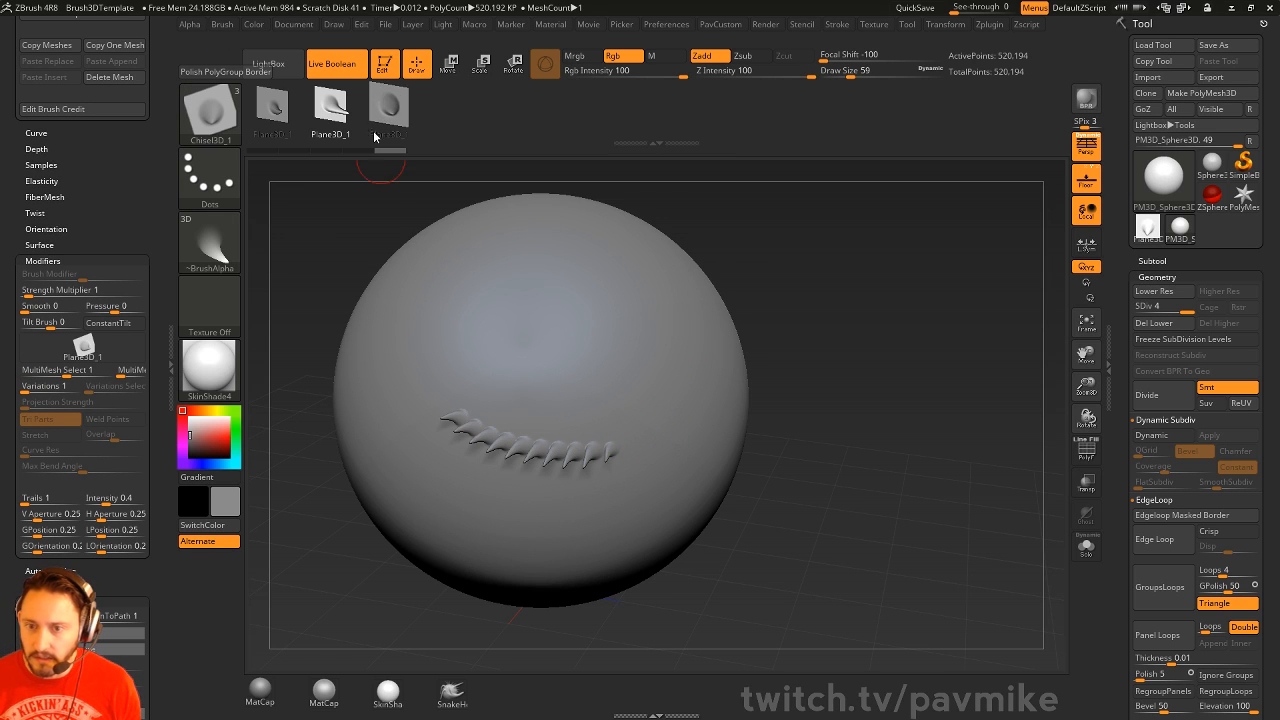
pyautogui.hotkey('ctrl', 'z')
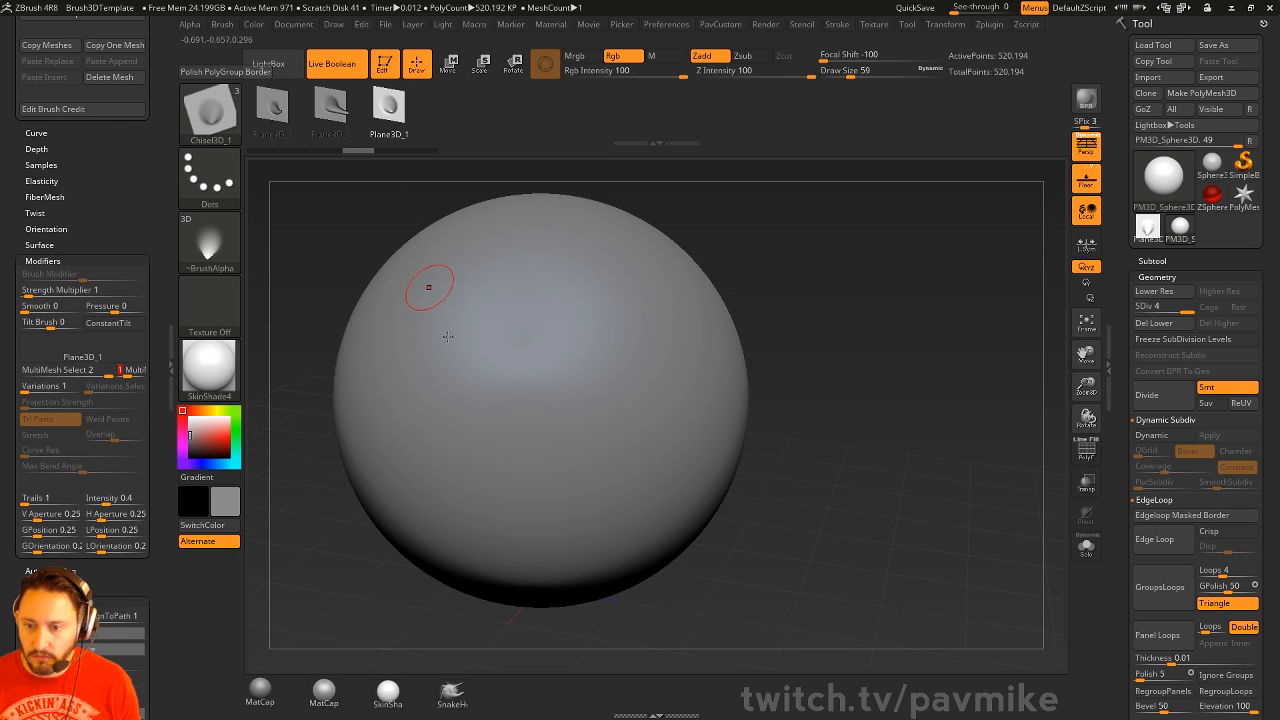
# - Activate all three Plane3D_1 shapes together, try several parallel rows of alternating spikes, and undo them
pyautogui.moveTo(484, 465)
pyautogui.mouseDown()
pyautogui.moveTo(646, 475)
pyautogui.moveTo(653, 454)
pyautogui.mouseUp()
pyautogui.moveTo(501, 430); pyautogui.dragTo(667, 437)
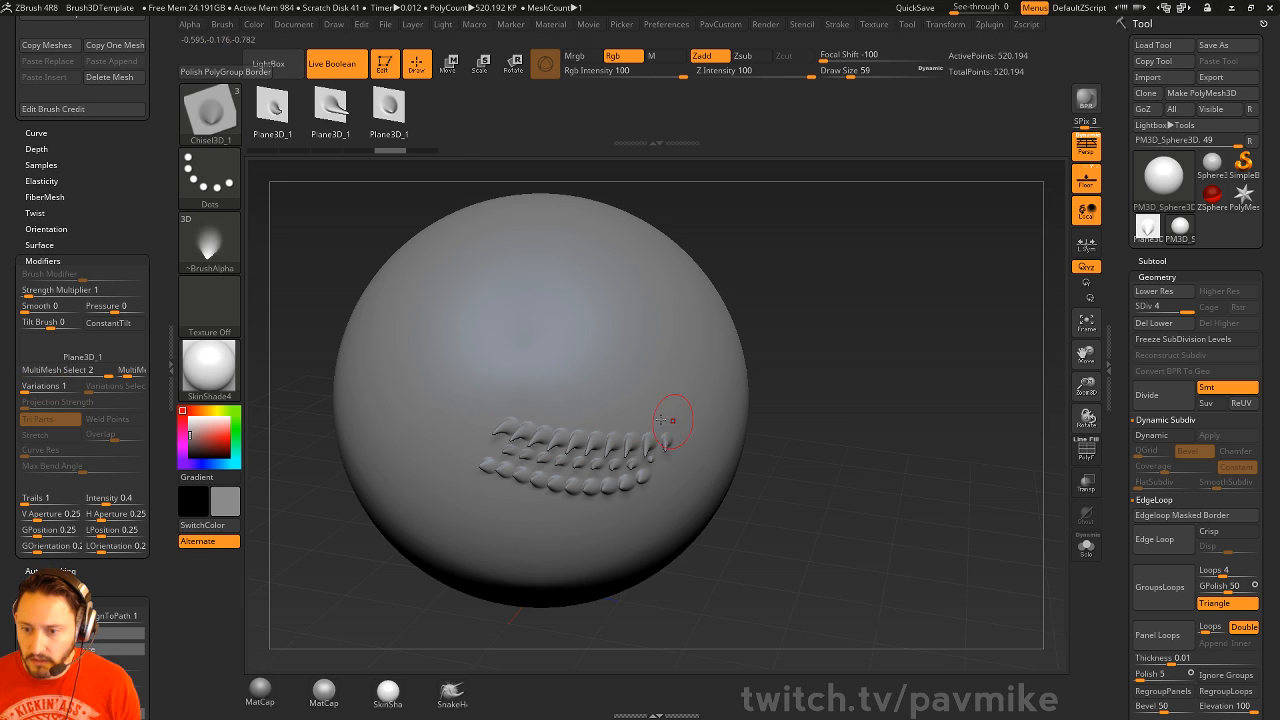
pyautogui.moveTo(508, 396); pyautogui.dragTo(671, 411)
pyautogui.hotkey('ctrl', 'z')
pyautogui.hotkey('ctrl', 'z')
pyautogui.hotkey('ctrl', 'z')
pyautogui.hotkey('ctrl', 'z')
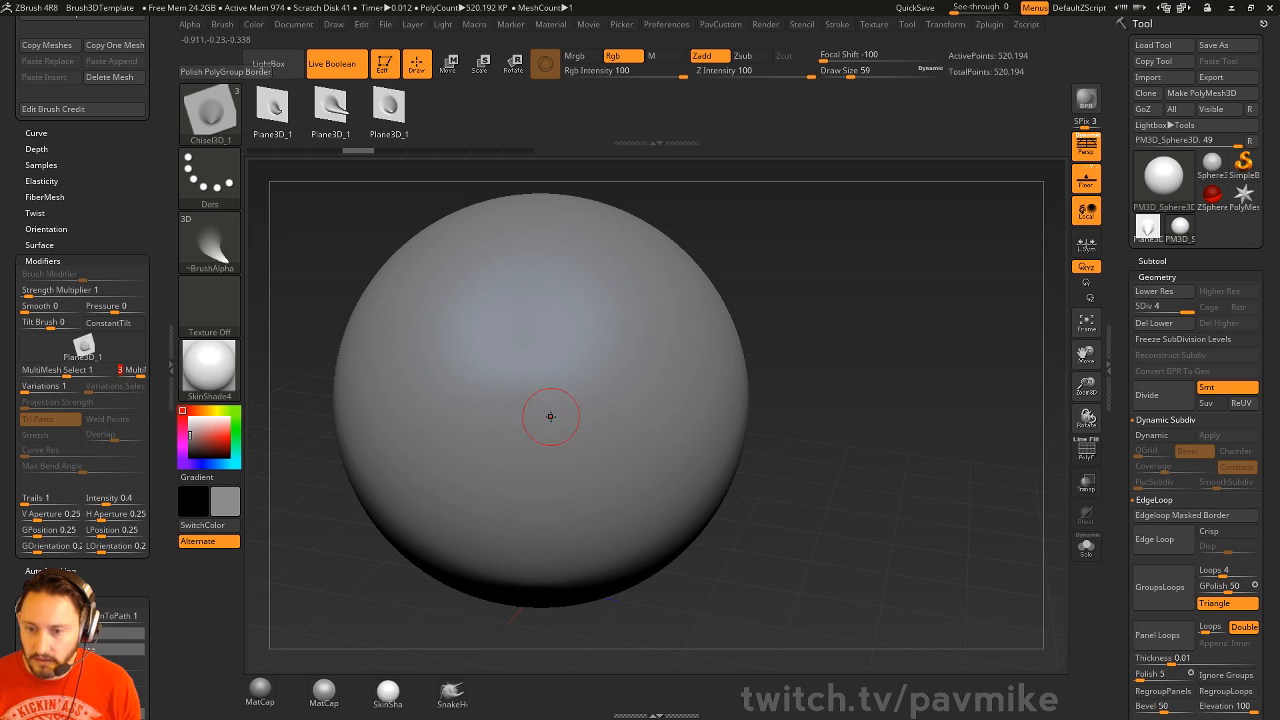
# - Try many rows of mixed spikes across the sphere's front, including a row of larger ones at draw size 140
pyautogui.moveTo(440, 383); pyautogui.dragTo(628, 446)
pyautogui.moveTo(475, 398); pyautogui.dragTo(628, 420)
pyautogui.moveTo(485, 372); pyautogui.dragTo(680, 390)
pyautogui.moveTo(505, 322); pyautogui.dragTo(668, 360)
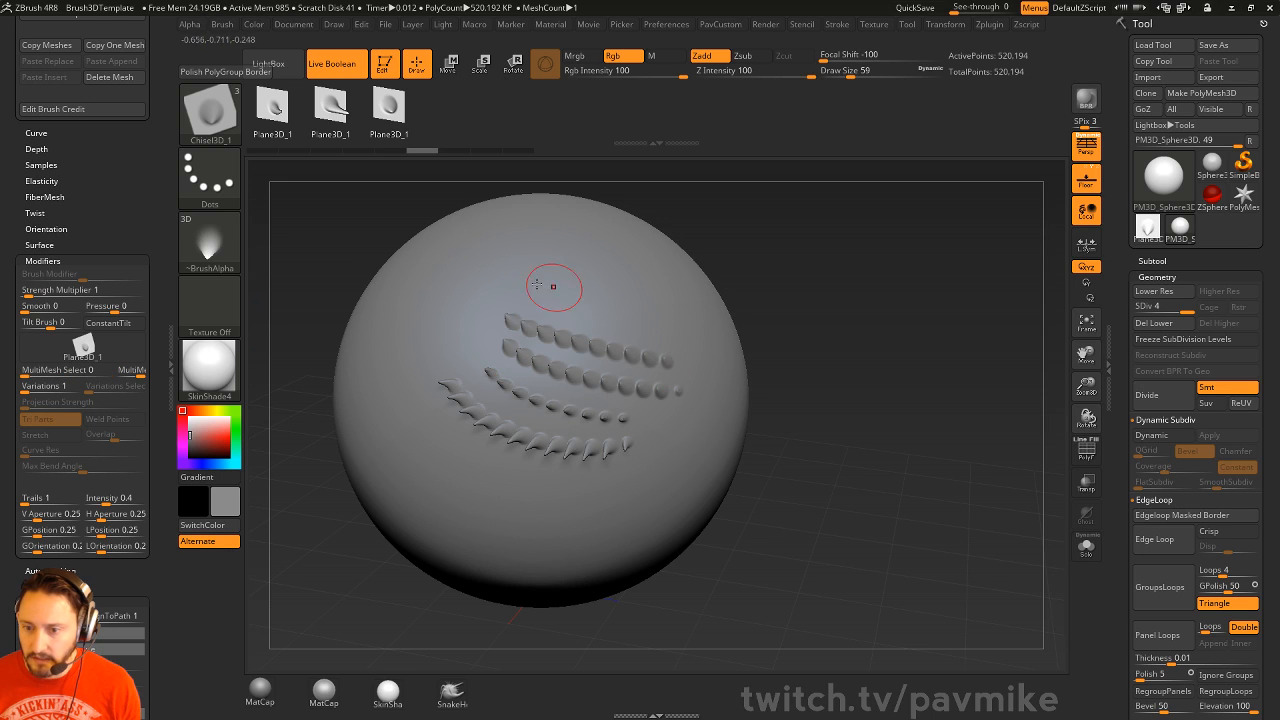
pyautogui.moveTo(505, 292); pyautogui.dragTo(672, 305)
pyautogui.moveTo(368, 428)
pyautogui.mouseDown()
pyautogui.moveTo(425, 425)
pyautogui.moveTo(609, 497)
pyautogui.mouseUp()
pyautogui.moveTo(472, 520); pyautogui.dragTo(642, 512)
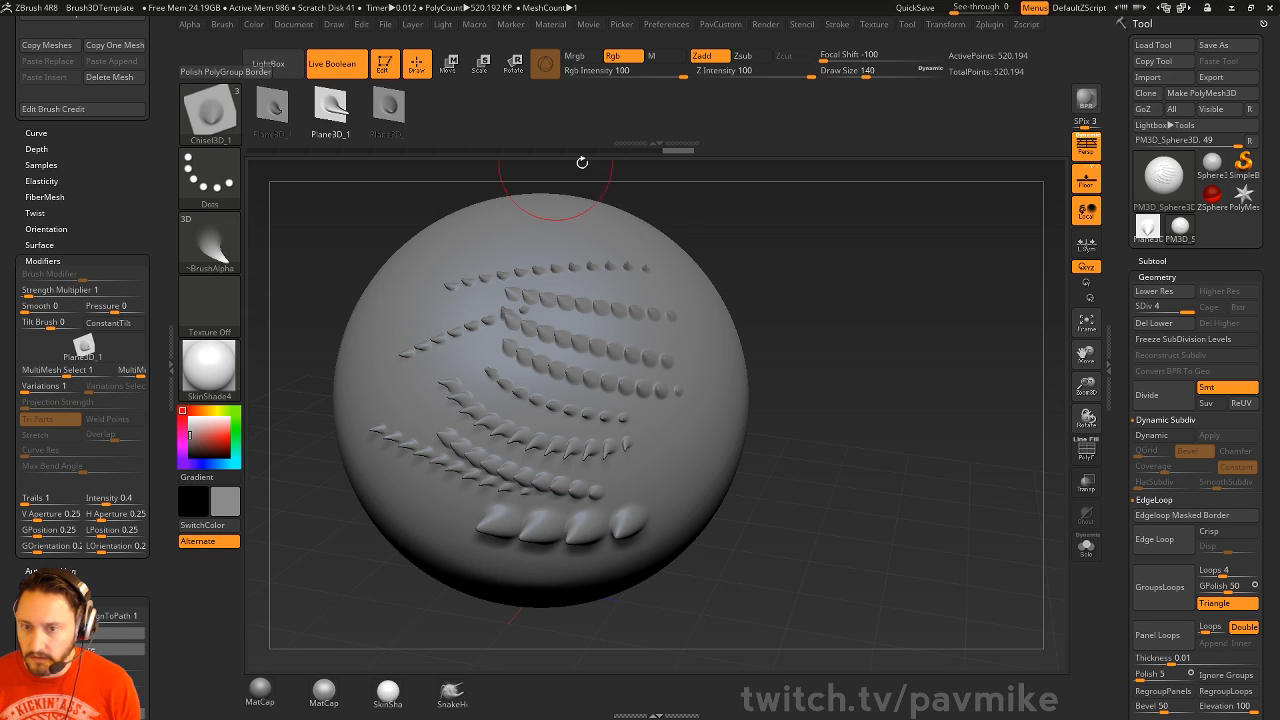
# - Undo all the mixed spike rows on the sphere
pyautogui.hotkey('ctrl', 'z')
pyautogui.hotkey('ctrl', 'z')
pyautogui.hotkey('ctrl', 'z')
pyautogui.hotkey('ctrl', 'z')
pyautogui.hotkey('ctrl', 'z')
pyautogui.hotkey('ctrl', 'z')
pyautogui.hotkey('ctrl', 'z')
pyautogui.hotkey('ctrl', 'z')
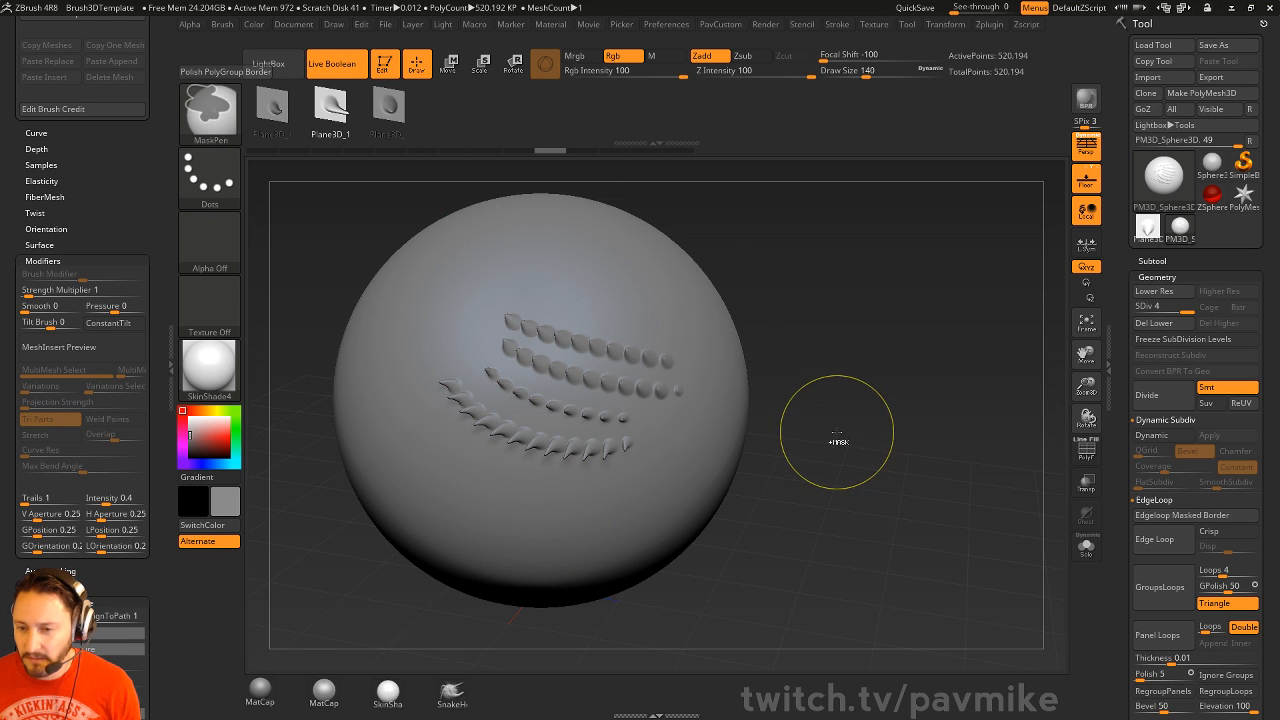
pyautogui.hotkey('ctrl', 'z')
pyautogui.hotkey('ctrl', 'z')
# - Set the draw size to 83, try a winding stroke with the second spike shape, and undo it
pyautogui.press('s')
pyautogui.moveTo(851, 394); pyautogui.dragTo(844, 392)
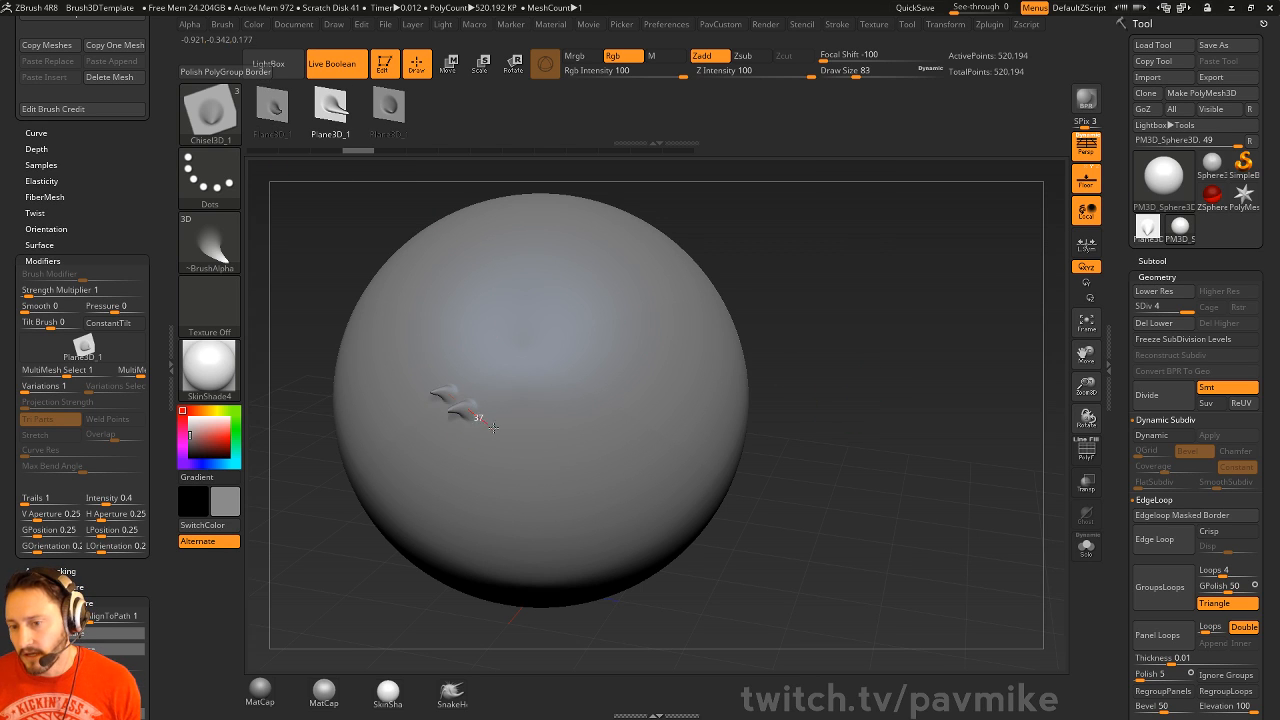
pyautogui.moveTo(493, 427); pyautogui.dragTo(617, 453)
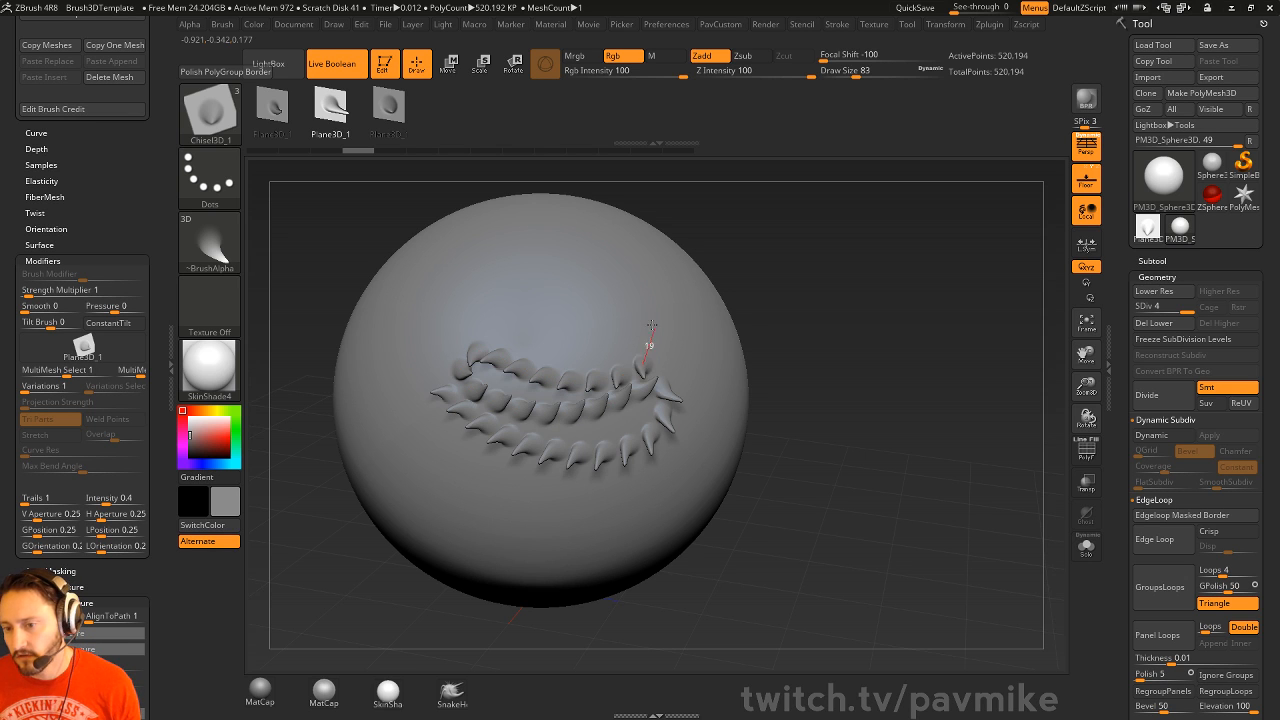
pyautogui.hotkey('ctrl', 'z')
# - Delete the sphere's lower subdivision levels
pyautogui.press('b')
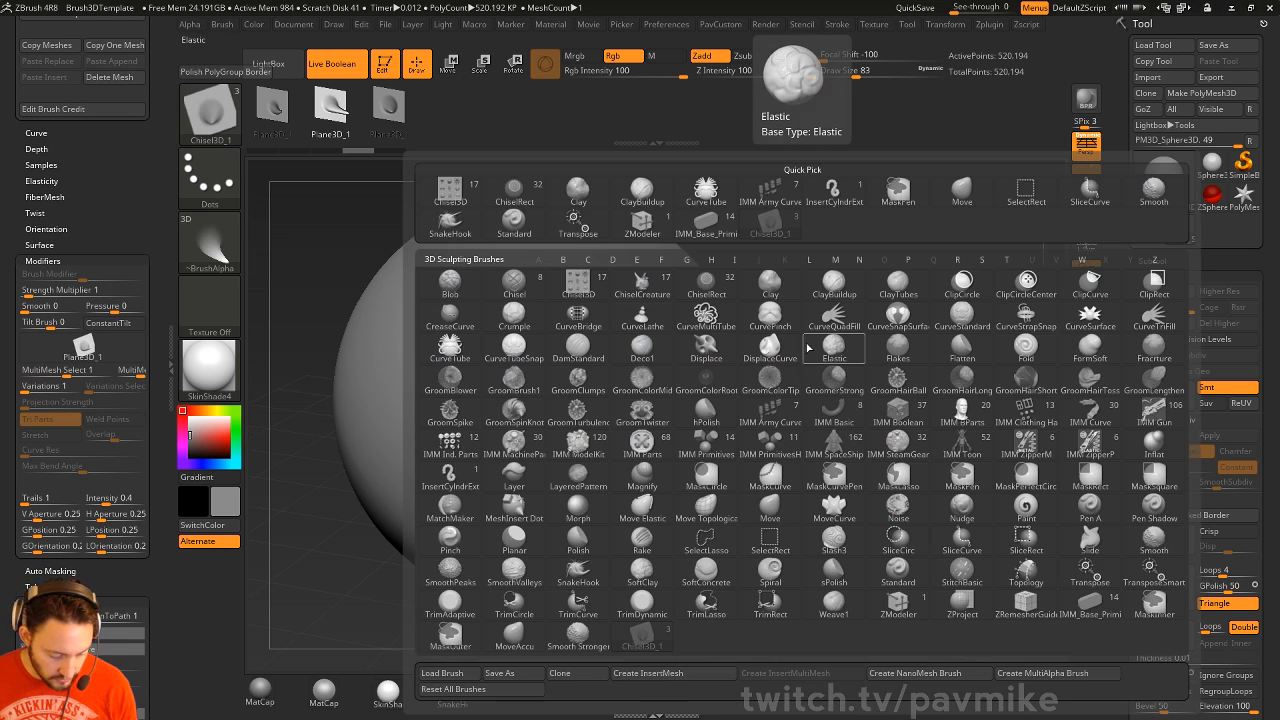
pyautogui.press('Escape')
pyautogui.click(1160, 323)
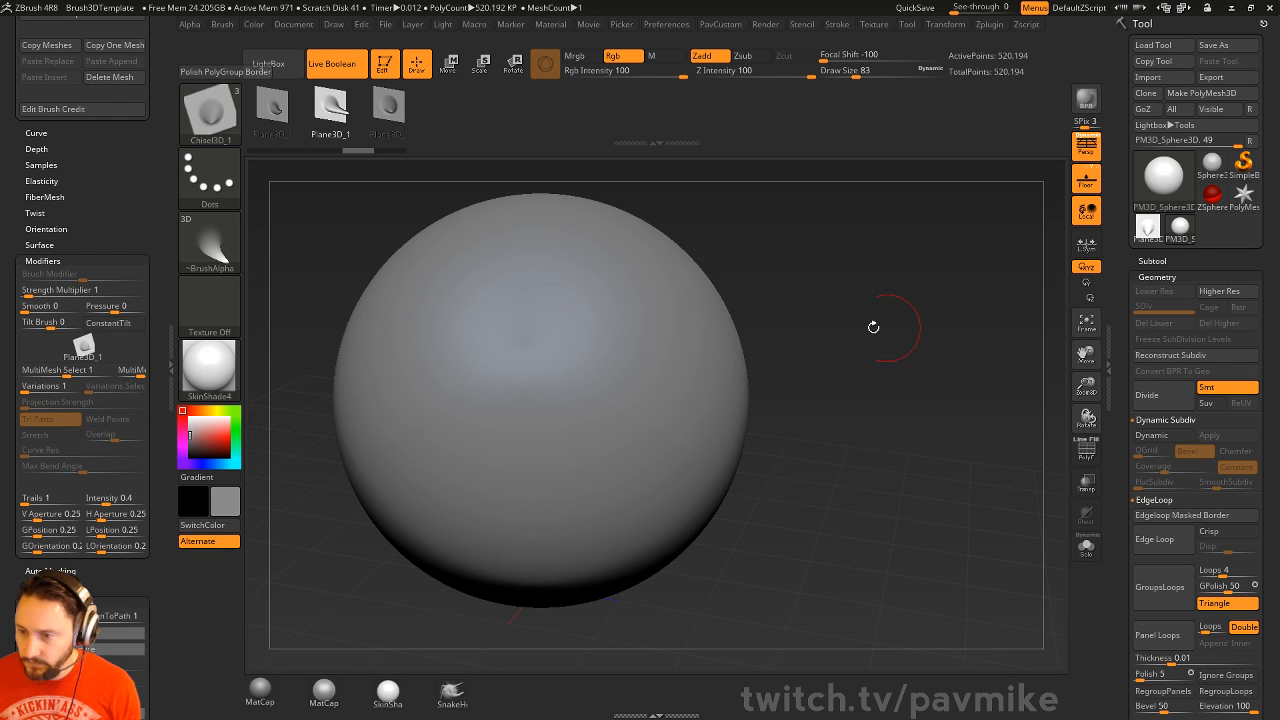
# - Set the active colour to white for the sphere
pyautogui.press('b')
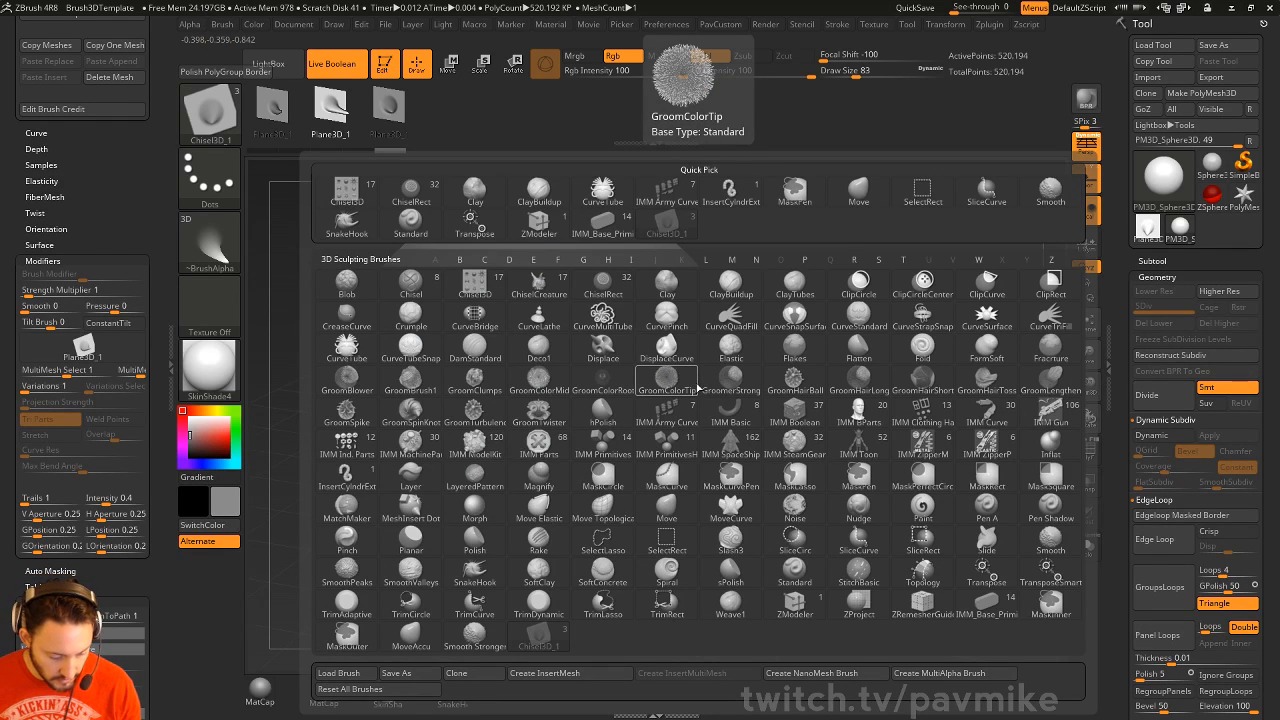
pyautogui.press('c')
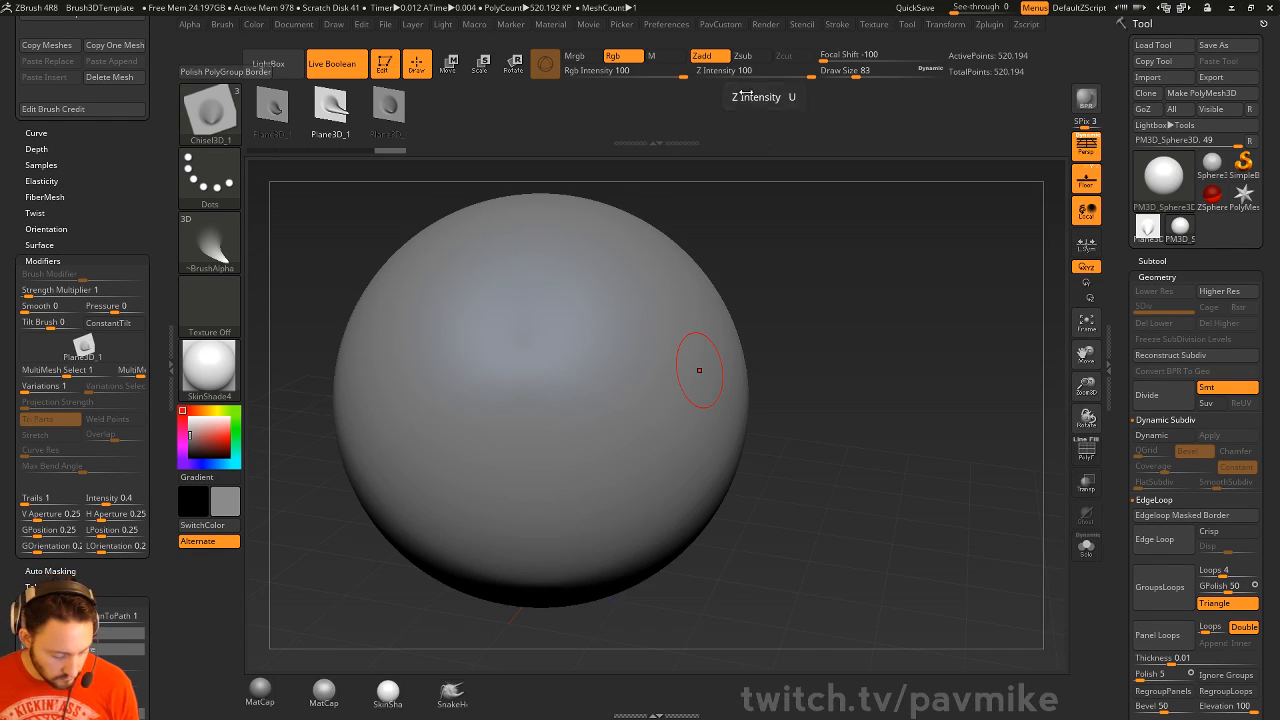
pyautogui.press('c')
pyautogui.click(190, 417)
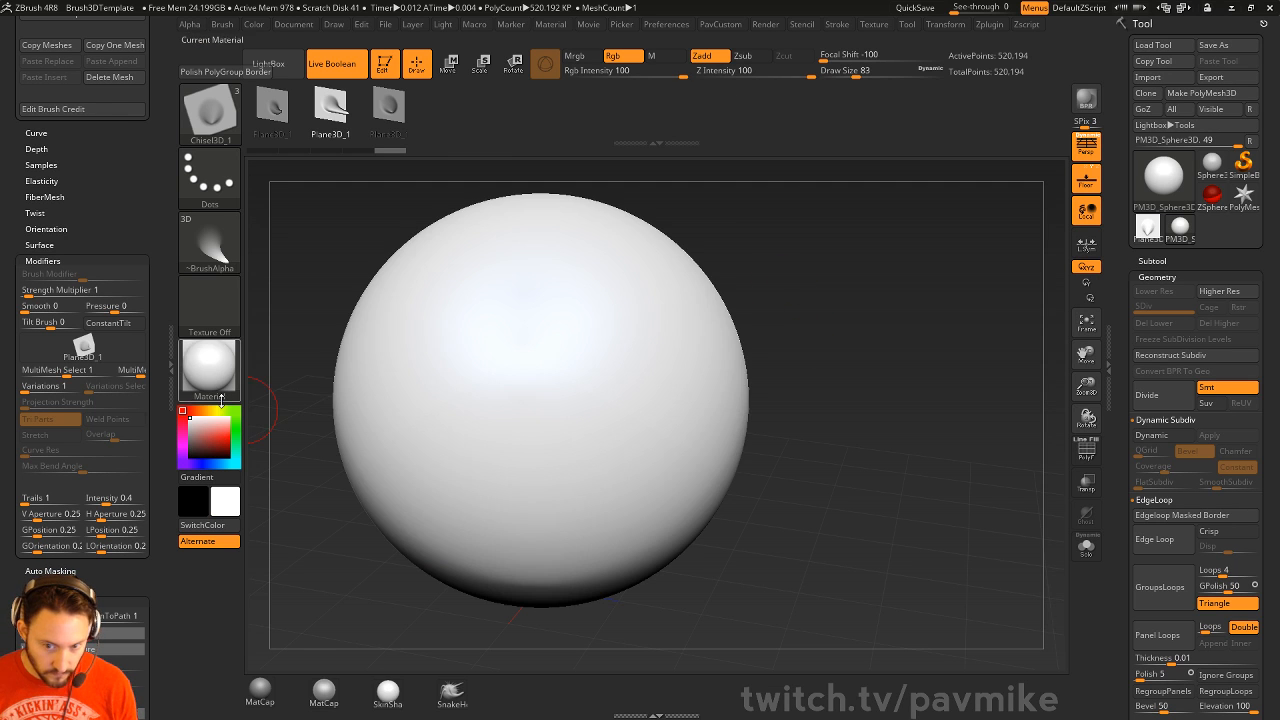
# - Choose the IMM Curve brush with the Vine1Of4 insert mesh
pyautogui.press('b')
pyautogui.press('i')
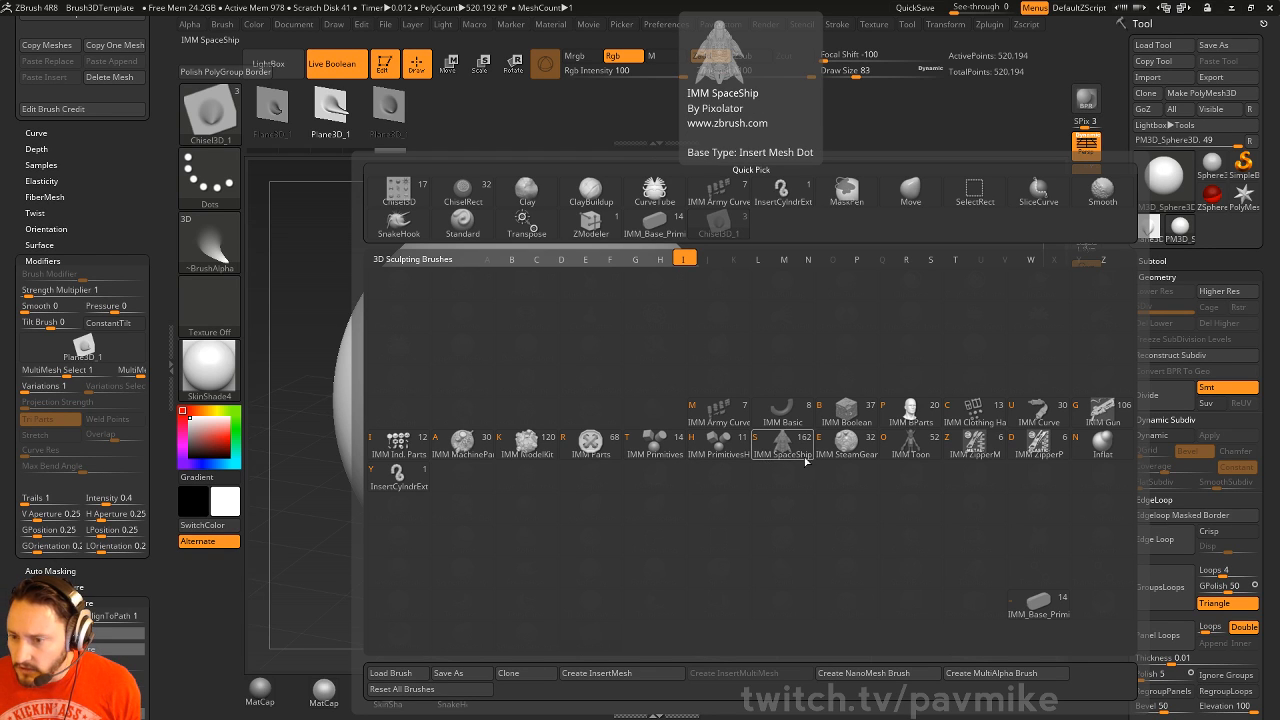
pyautogui.press('u')
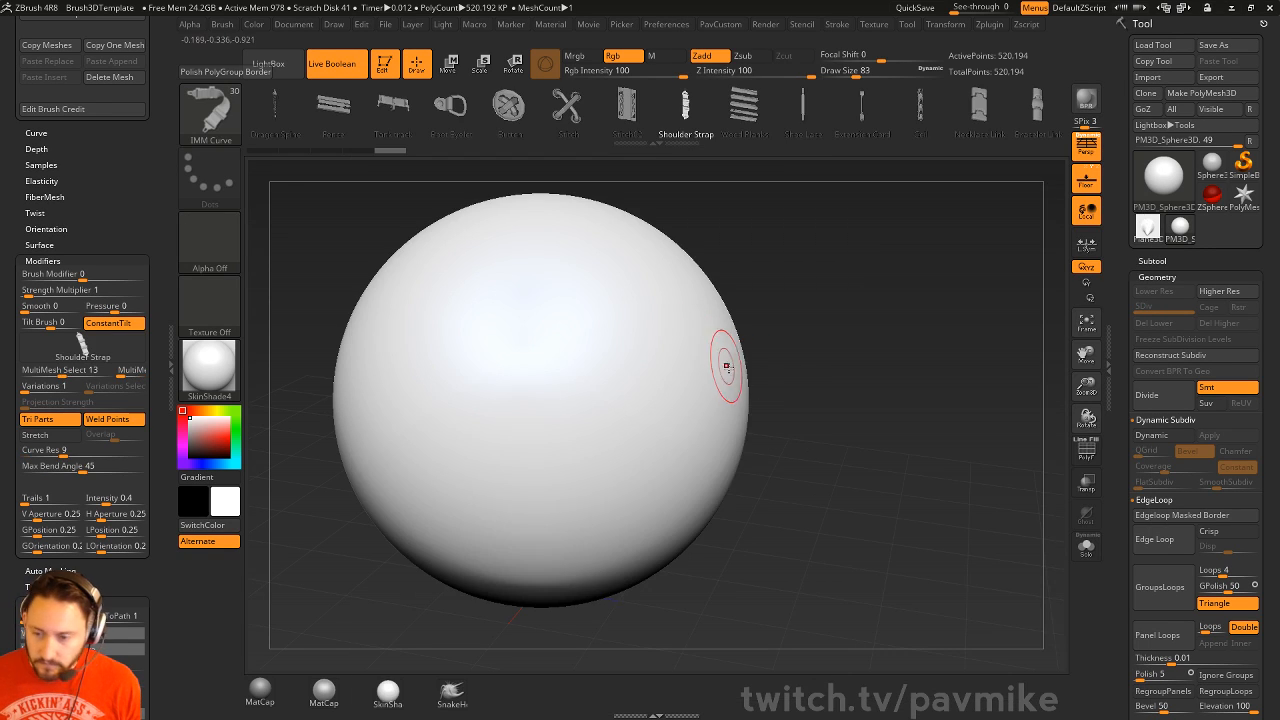
pyautogui.press('m')
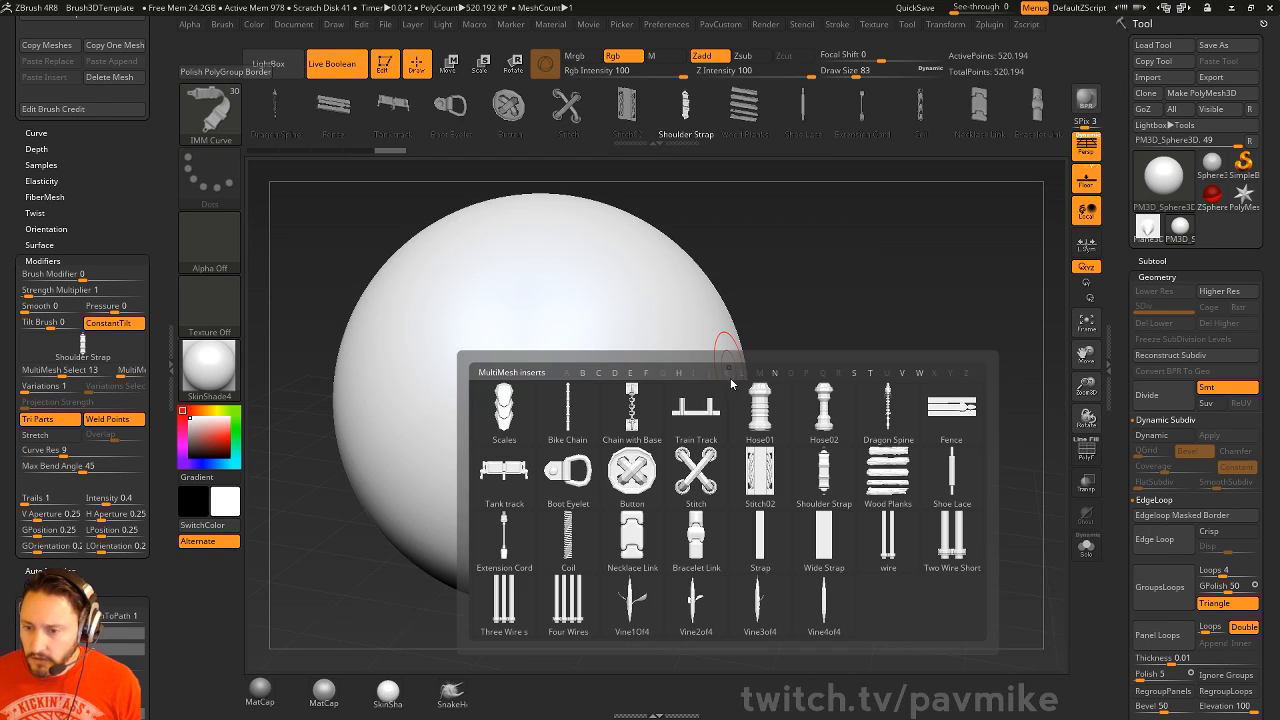
pyautogui.click(632, 604)
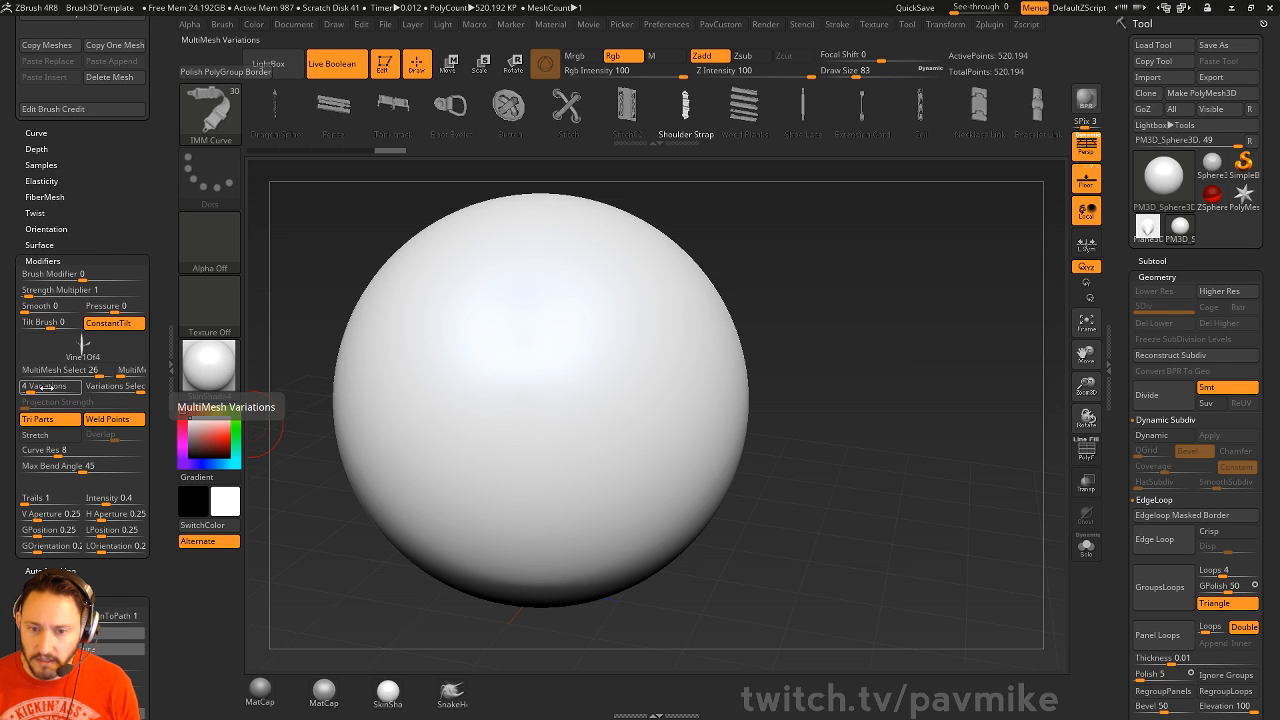
pyautogui.press('m')
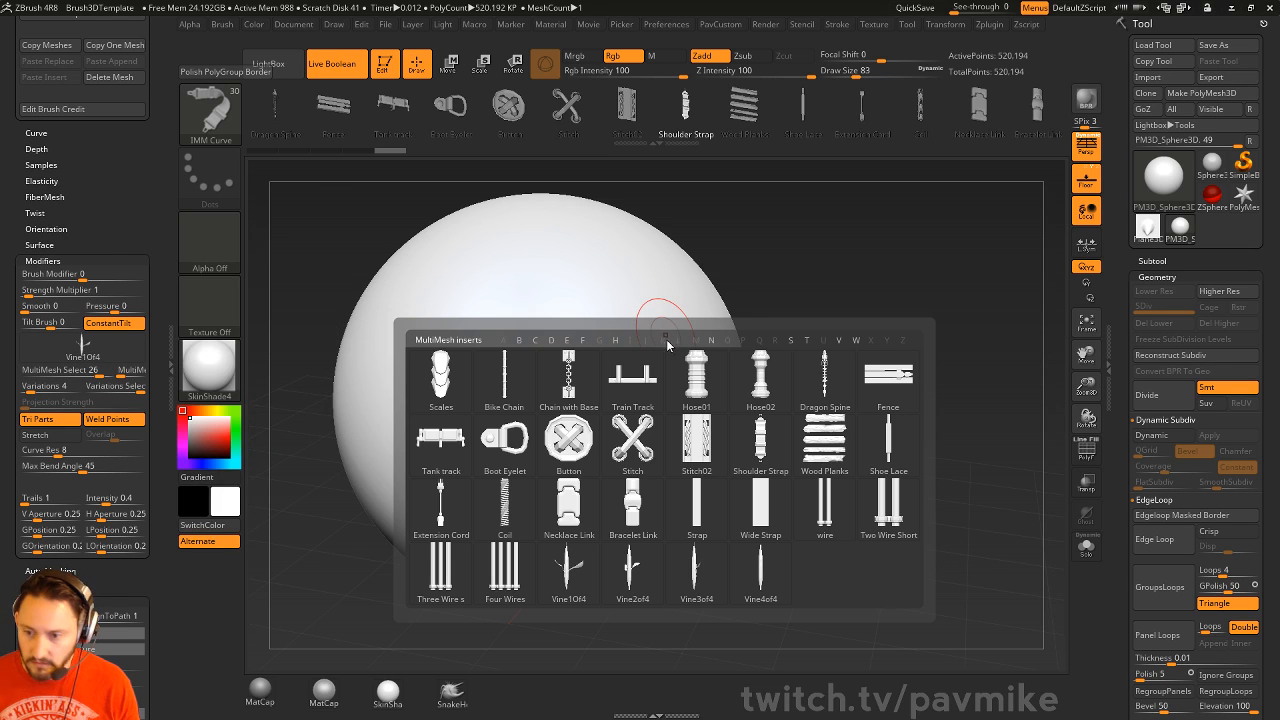
pyautogui.moveTo(576, 571)
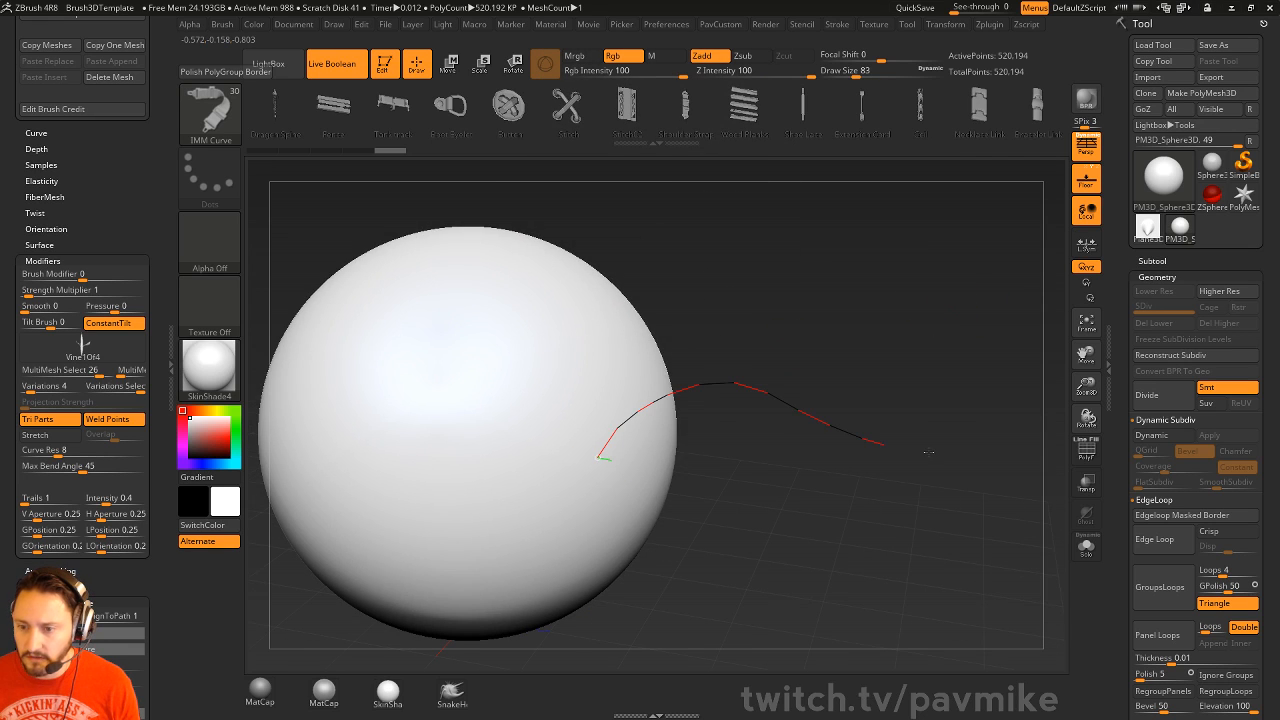
# - Draw winding and spiralling test vines from the sphere out into empty space
pyautogui.moveTo(929, 452); pyautogui.dragTo(947, 292)
pyautogui.keyDown('alt'); pyautogui.moveTo(943, 542); pyautogui.dragTo(849, 574); pyautogui.keyUp('alt')
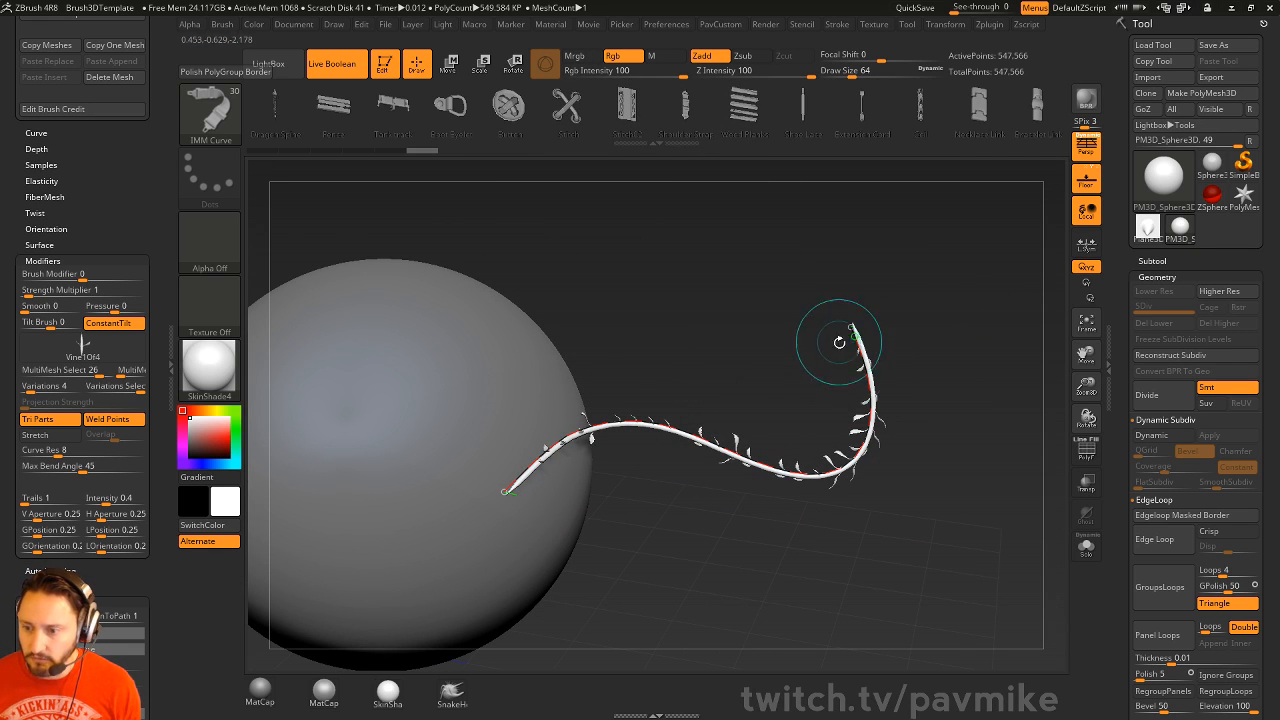
pyautogui.moveTo(525, 420); pyautogui.dragTo(767, 243)
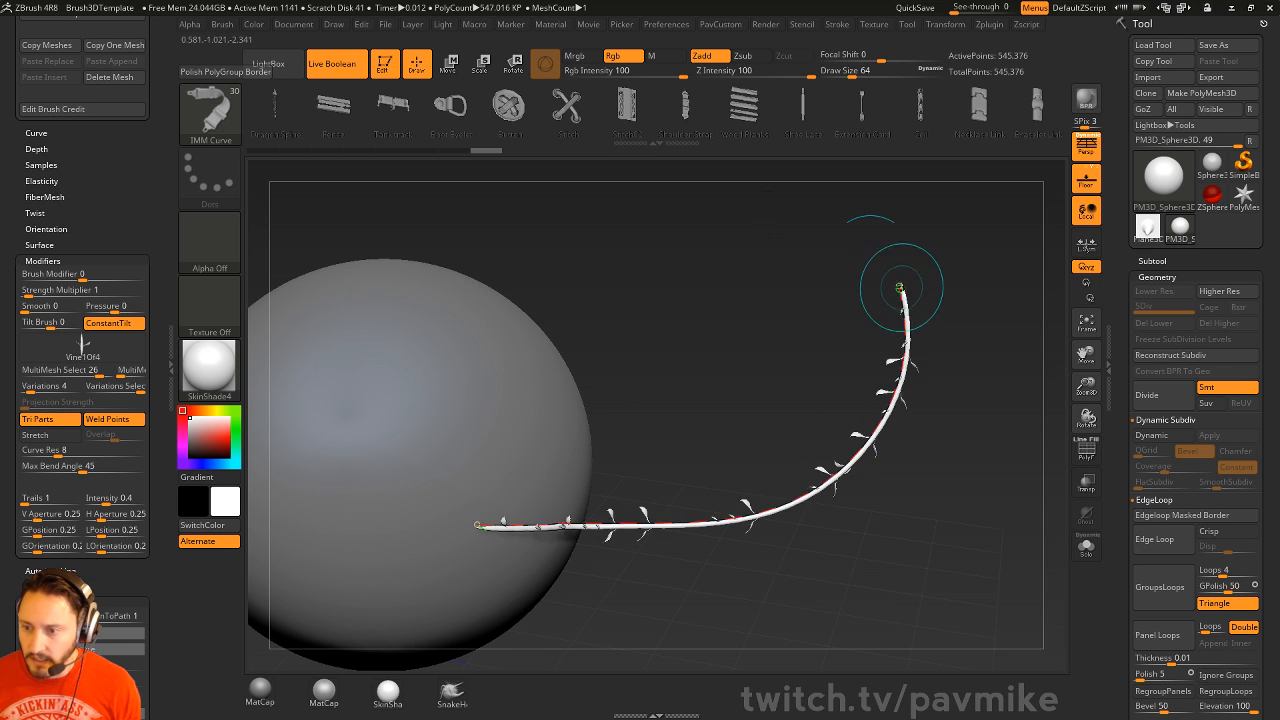
pyautogui.moveTo(902, 286)
pyautogui.mouseDown()
pyautogui.moveTo(711, 427)
pyautogui.moveTo(808, 377)
pyautogui.moveTo(838, 437)
pyautogui.mouseUp()
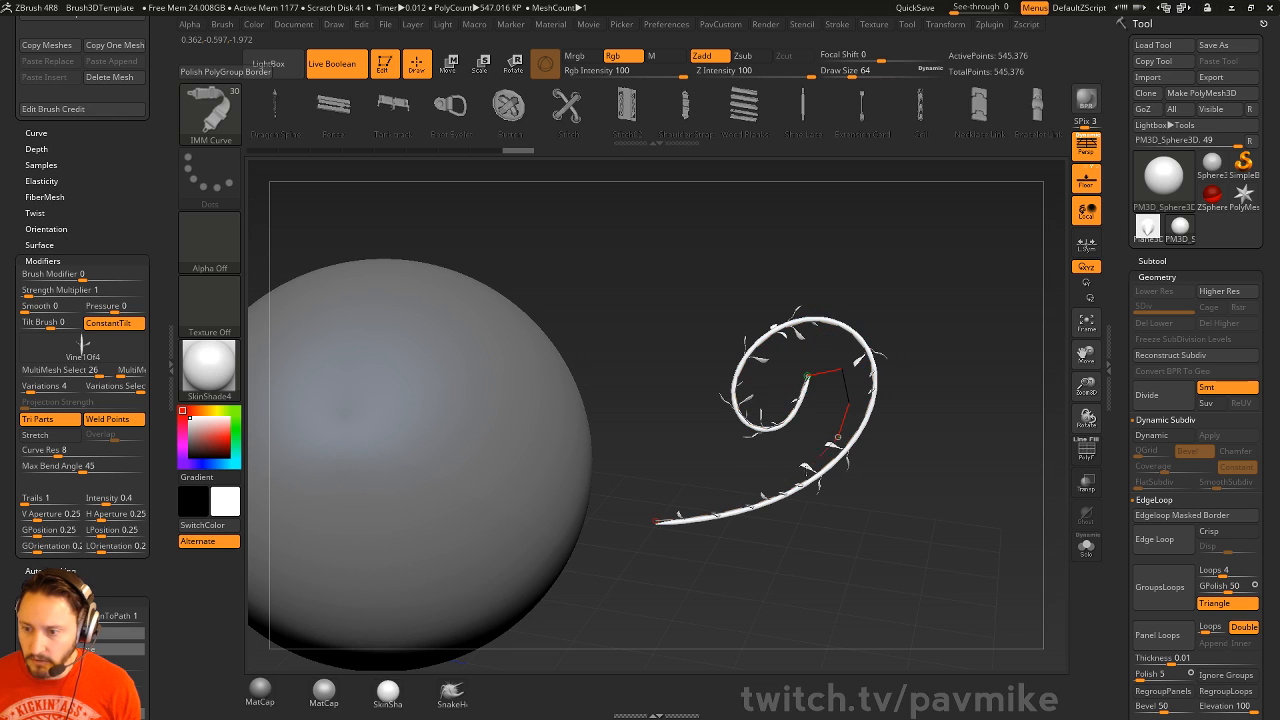
pyautogui.moveTo(705, 229)
pyautogui.mouseDown()
pyautogui.moveTo(477, 269)
pyautogui.moveTo(510, 255)
pyautogui.moveTo(830, 265)
pyautogui.moveTo(910, 230)
pyautogui.mouseUp()
pyautogui.moveTo(939, 319)
pyautogui.mouseDown()
pyautogui.moveTo(582, 462)
pyautogui.moveTo(646, 234)
pyautogui.moveTo(668, 234)
pyautogui.mouseUp()
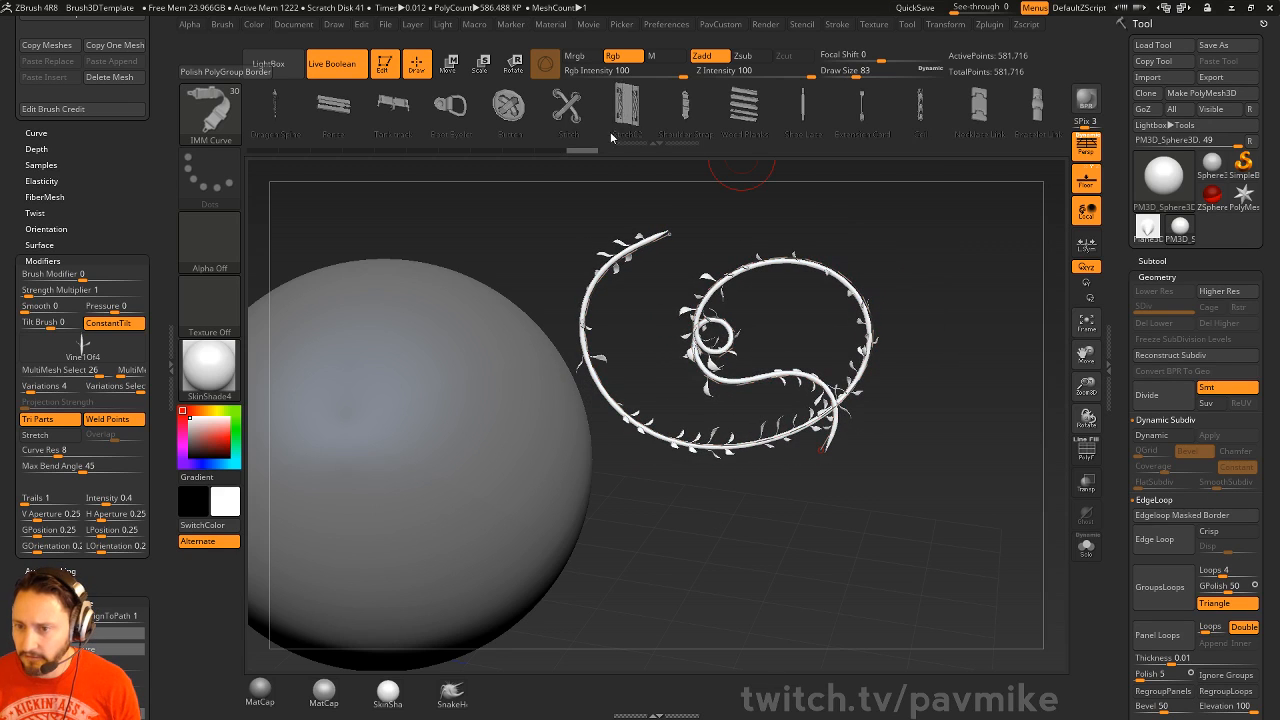
# - Undo all the vine strokes so only the sphere is left
pyautogui.moveTo(929, 409); pyautogui.dragTo(960, 377)
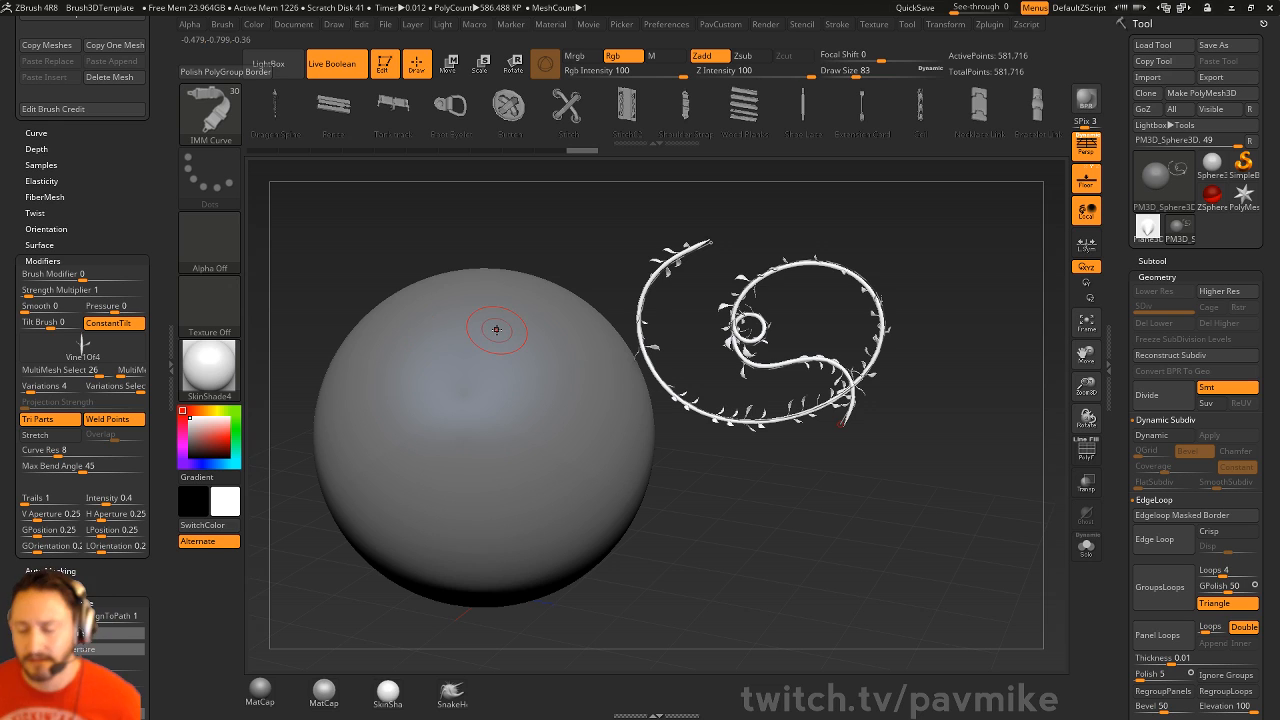
pyautogui.moveTo(914, 240); pyautogui.dragTo(970, 264)
pyautogui.press('1')
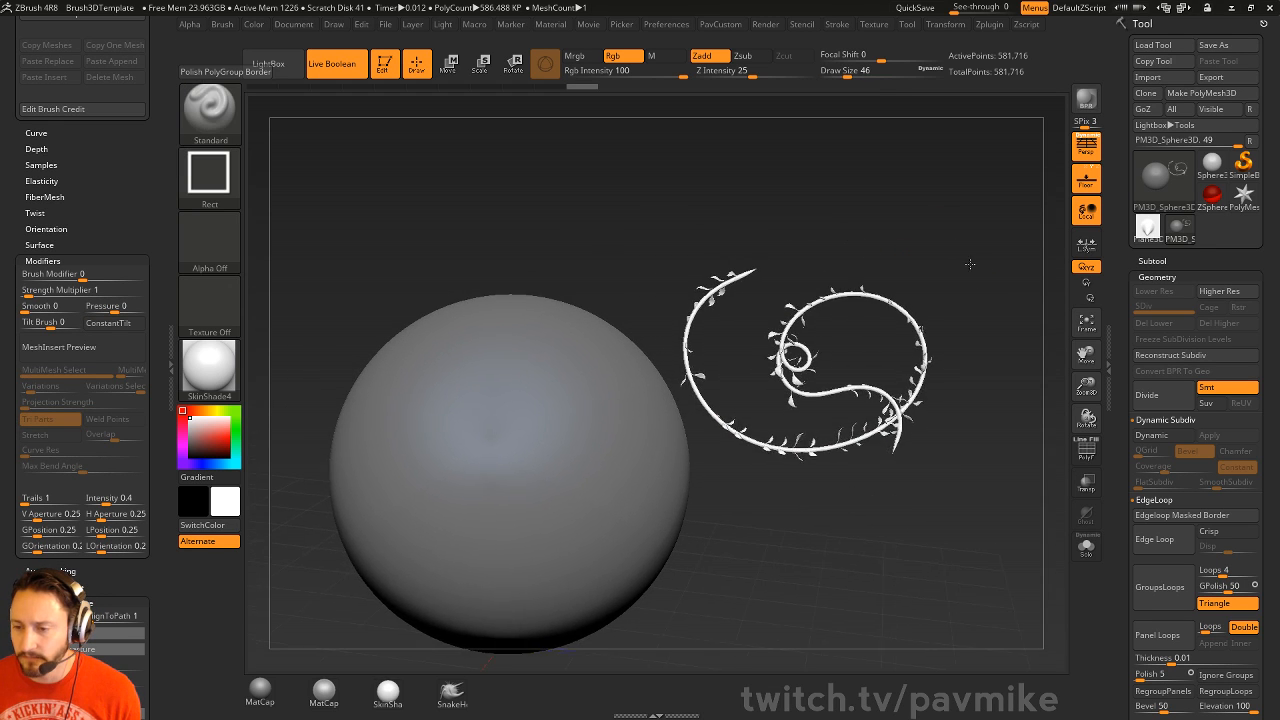
pyautogui.hotkey('ctrl', 'z')
pyautogui.hotkey('ctrl', 'z')
pyautogui.hotkey('ctrl', 'z')
pyautogui.hotkey('ctrl', 'z')
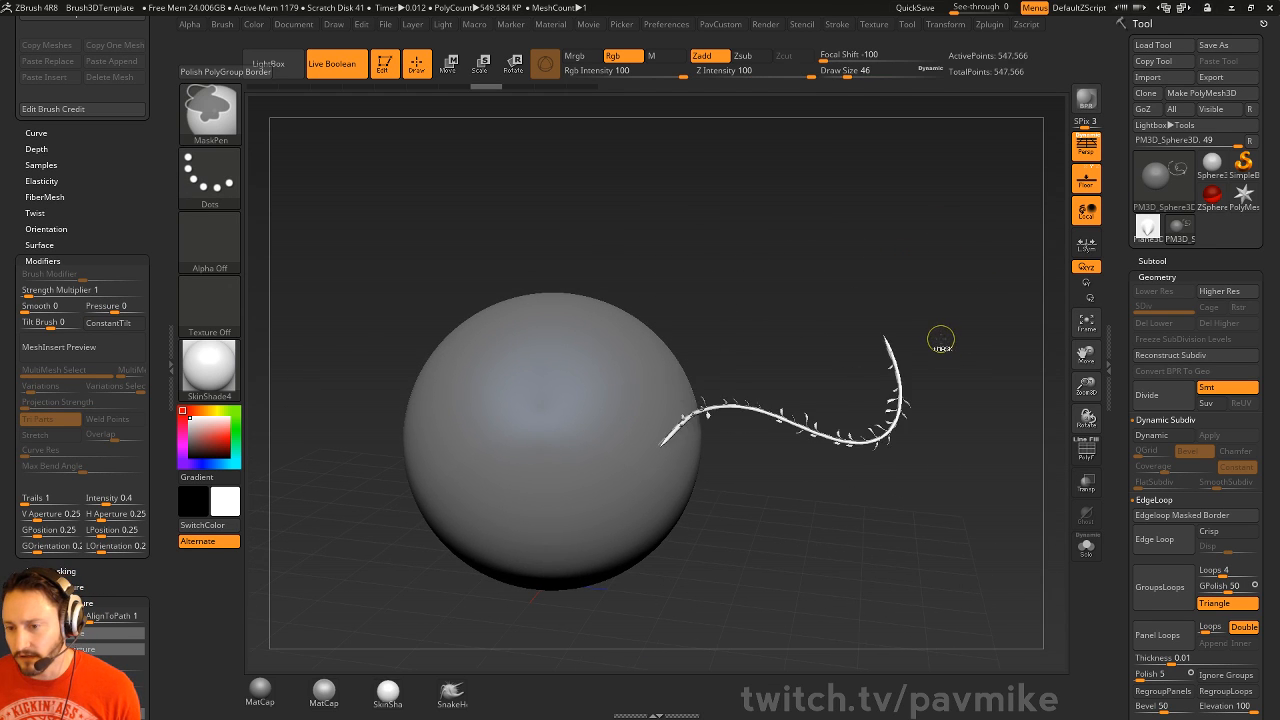
pyautogui.hotkey('ctrl', 'z')
# - Try a short curved ClayTubes stroke on the front of the sphere with a draw size of 116
pyautogui.moveTo(911, 371); pyautogui.dragTo(885, 372)
pyautogui.press('2')
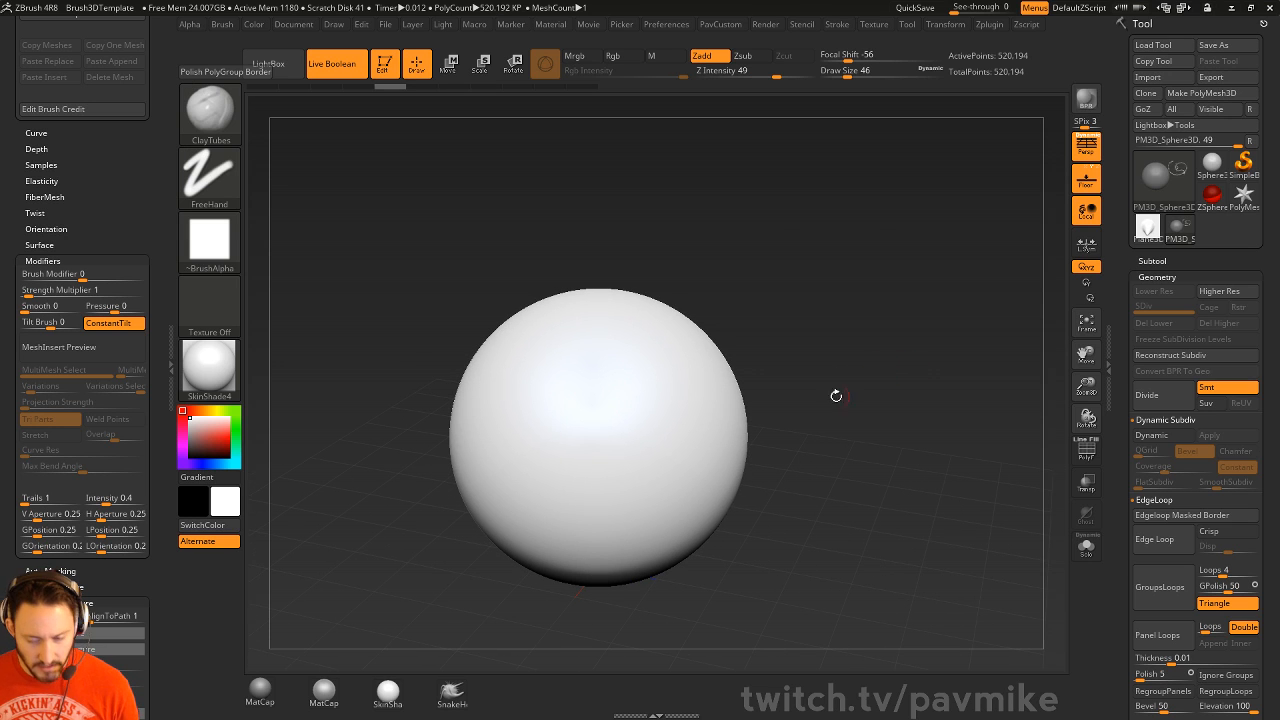
pyautogui.press('s')
pyautogui.moveTo(598, 456)
pyautogui.mouseDown()
pyautogui.moveTo(580, 450)
pyautogui.moveTo(661, 463)
pyautogui.mouseUp()
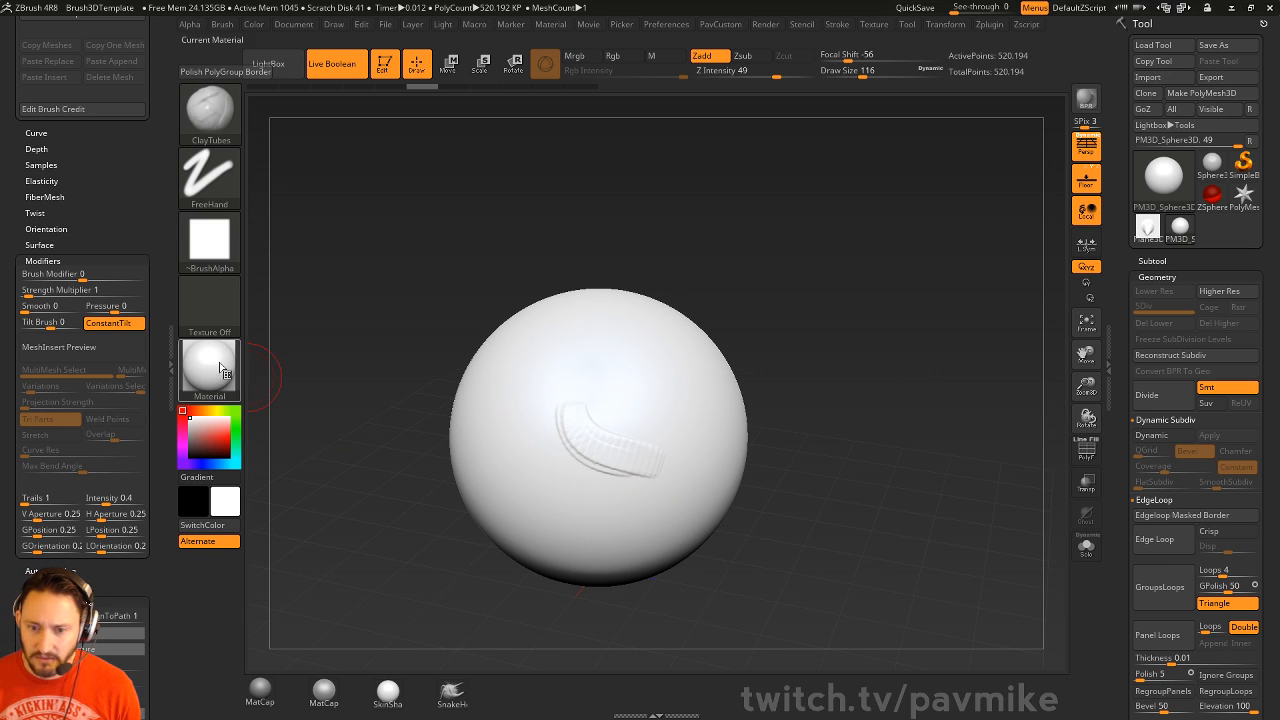
pyautogui.click(222, 369)
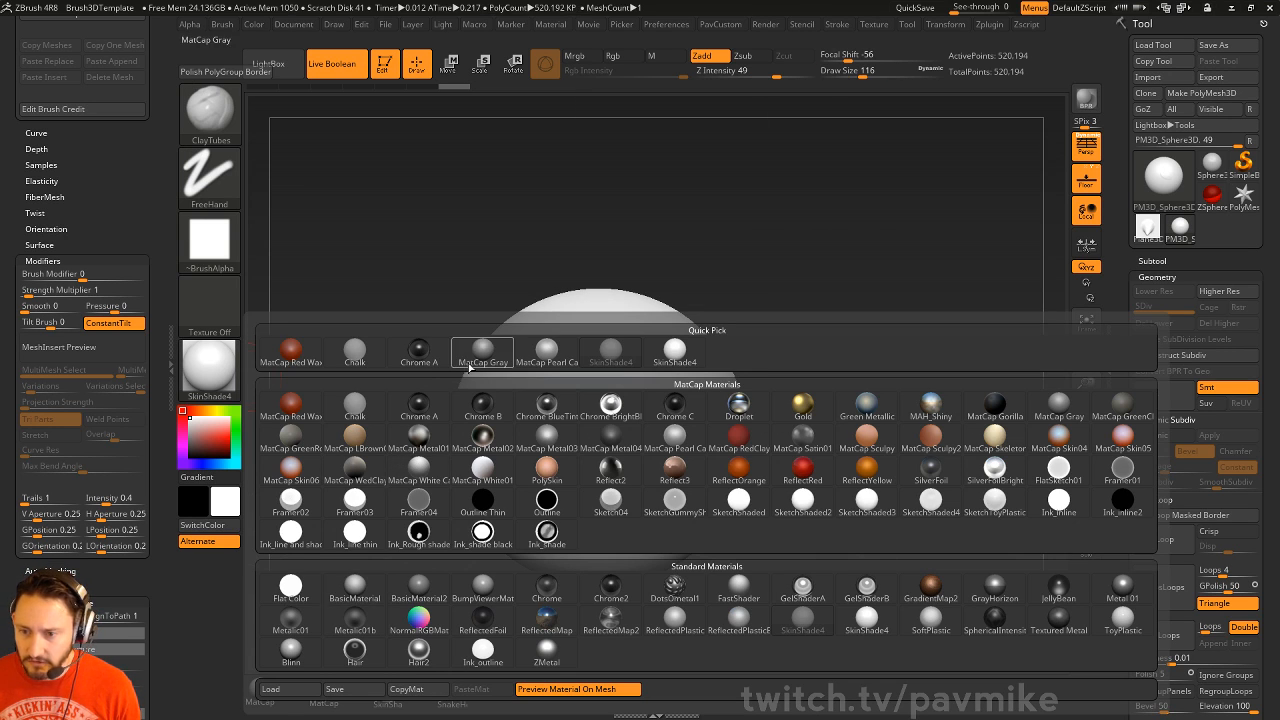
pyautogui.click(228, 376)
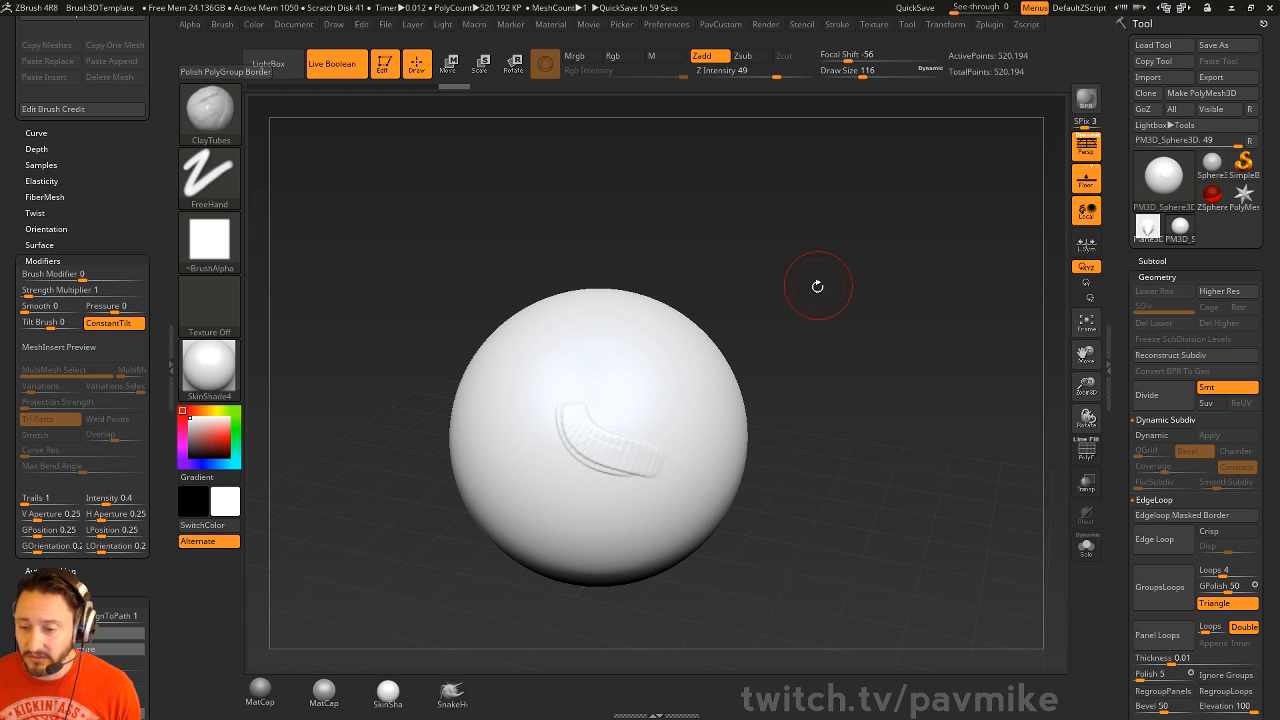
pyautogui.moveTo(837, 343)
pyautogui.mouseDown()
pyautogui.moveTo(829, 306)
pyautogui.moveTo(534, 301)
pyautogui.mouseUp()
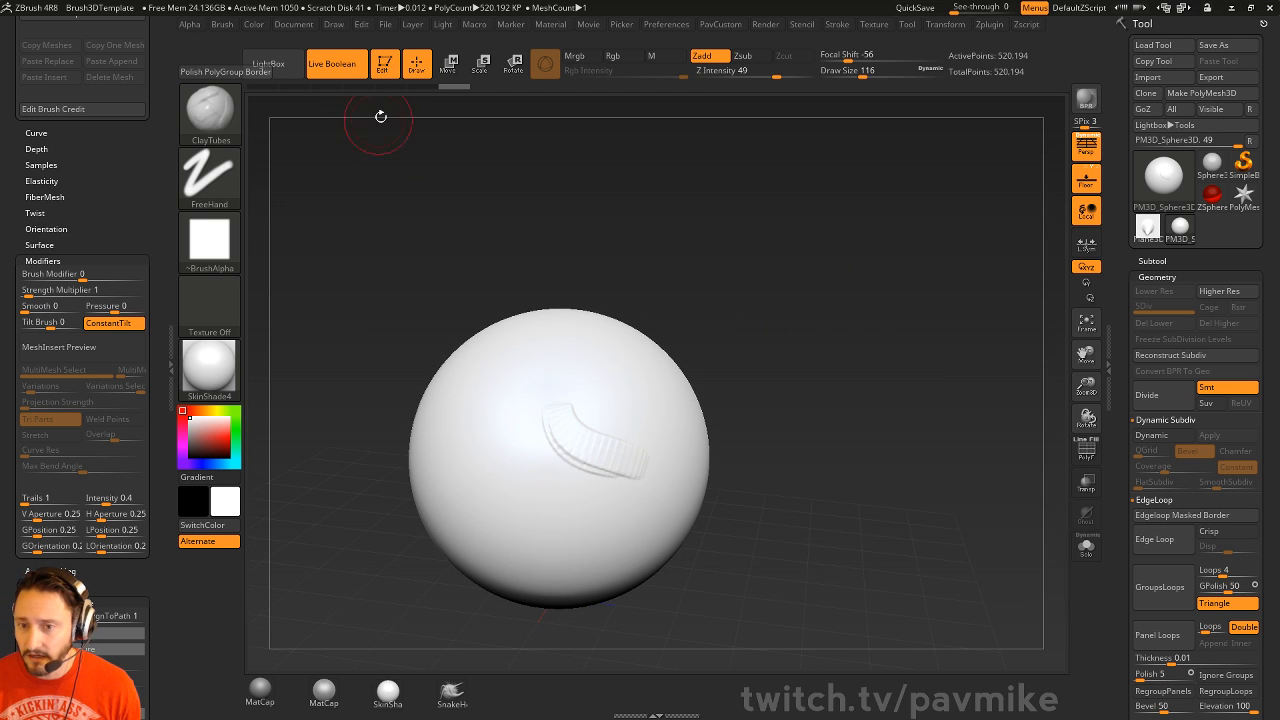
# - Undo the ClayTubes stroke and set the active colour to light grey
pyautogui.hotkey('ctrl', 'z')
pyautogui.hotkey('ctrl', 'z')
pyautogui.moveTo(824, 383)
pyautogui.mouseDown()
pyautogui.moveTo(814, 371)
pyautogui.moveTo(850, 390)
pyautogui.moveTo(829, 396)
pyautogui.mouseUp()
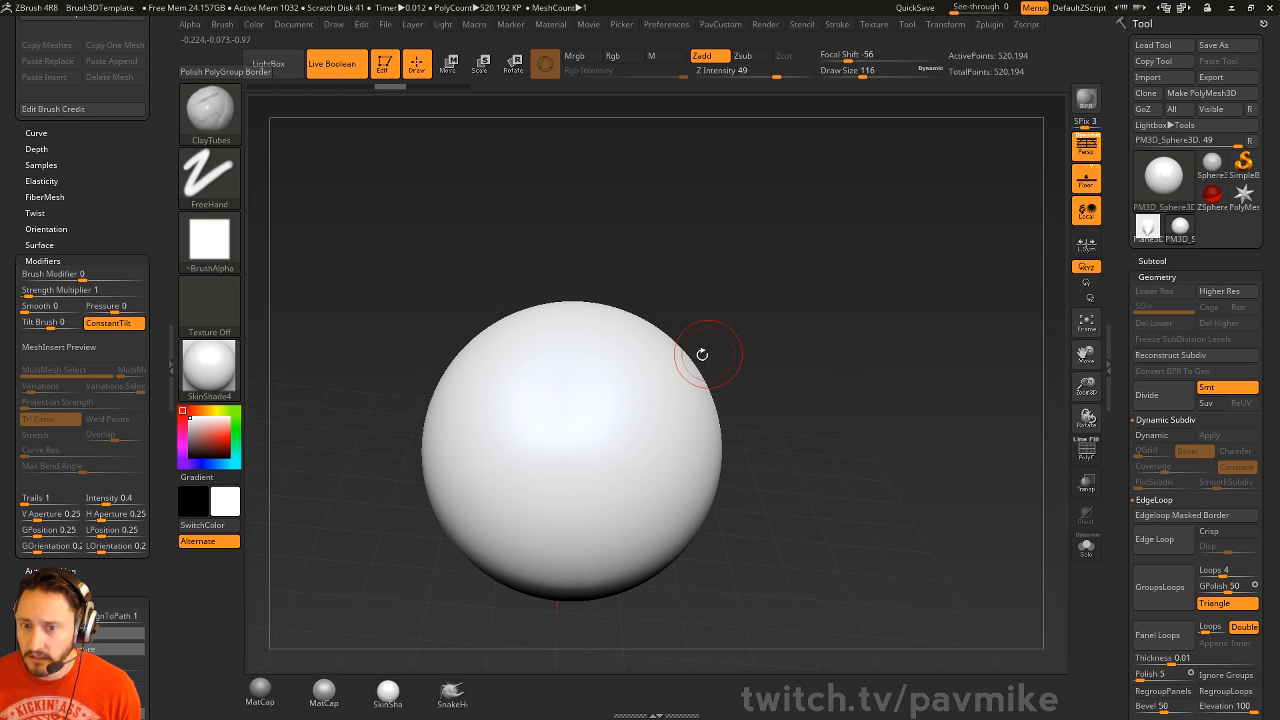
pyautogui.click(185, 427)
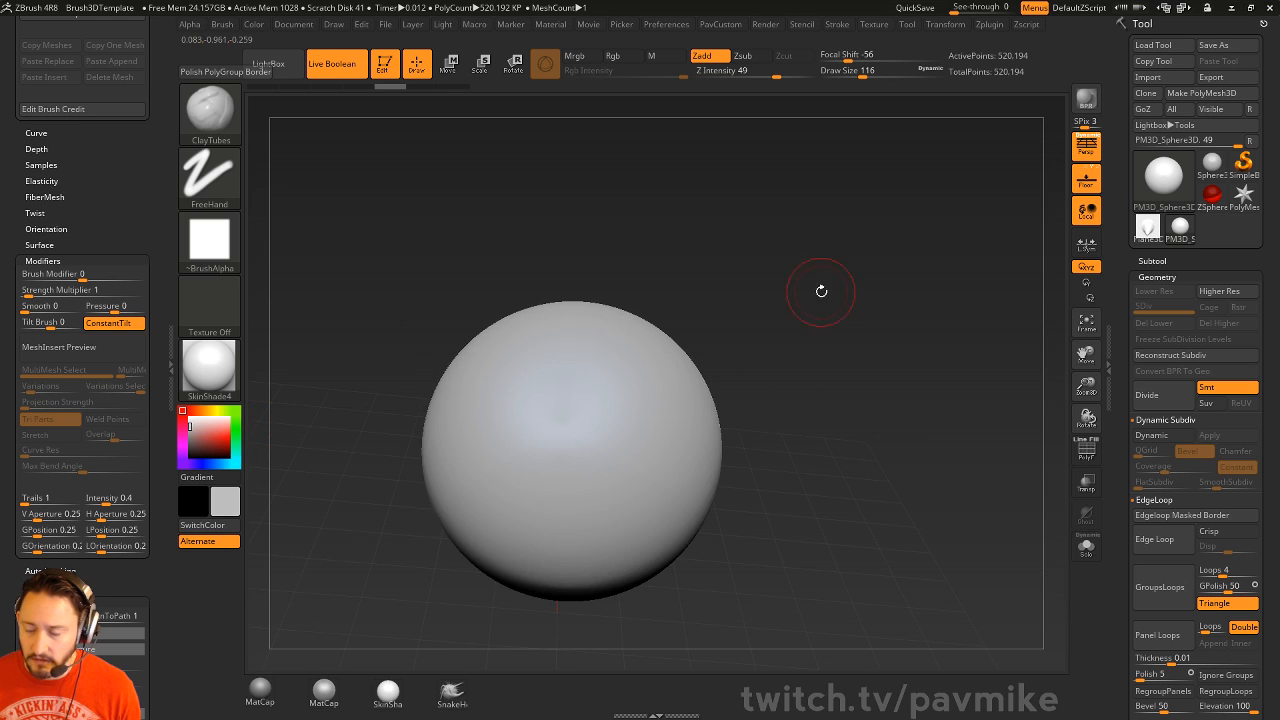
pyautogui.keyDown('alt'); pyautogui.moveTo(820, 290); pyautogui.dragTo(849, 320); pyautogui.keyUp('alt')
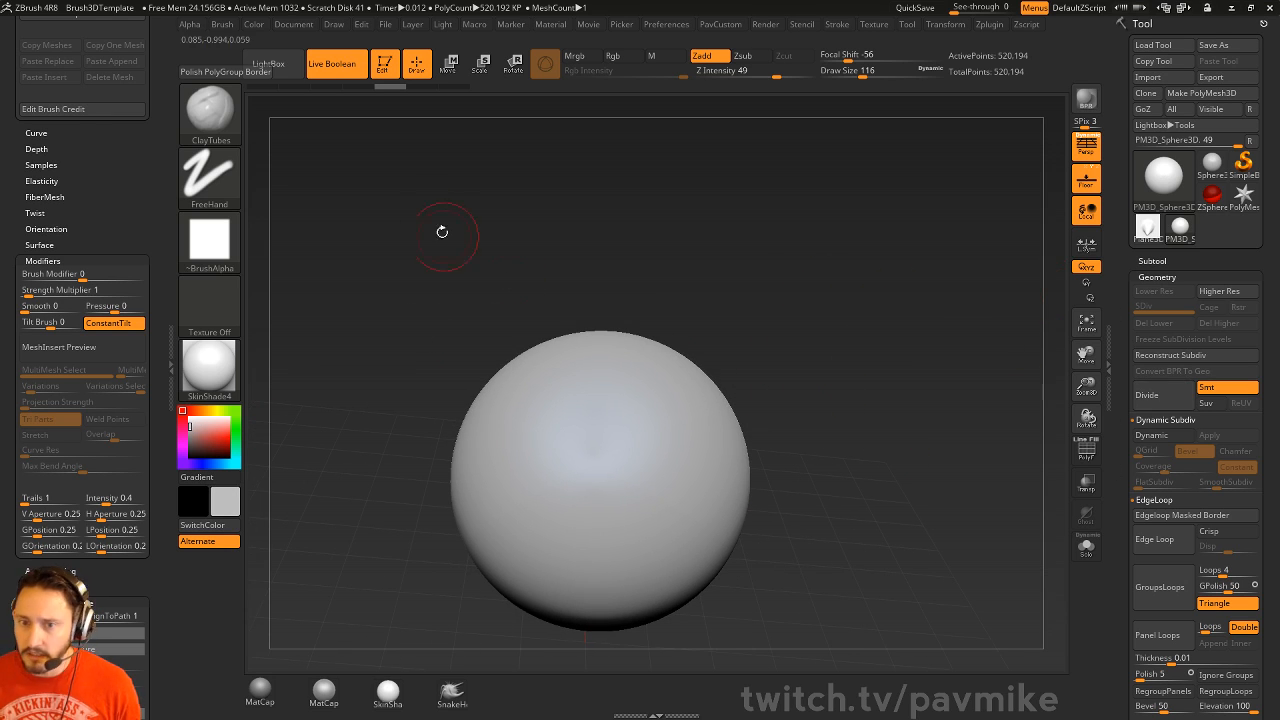
# - Duplicate the sphere subtool and DynaMesh the copy at resolution 128
pyautogui.click(1148, 260)
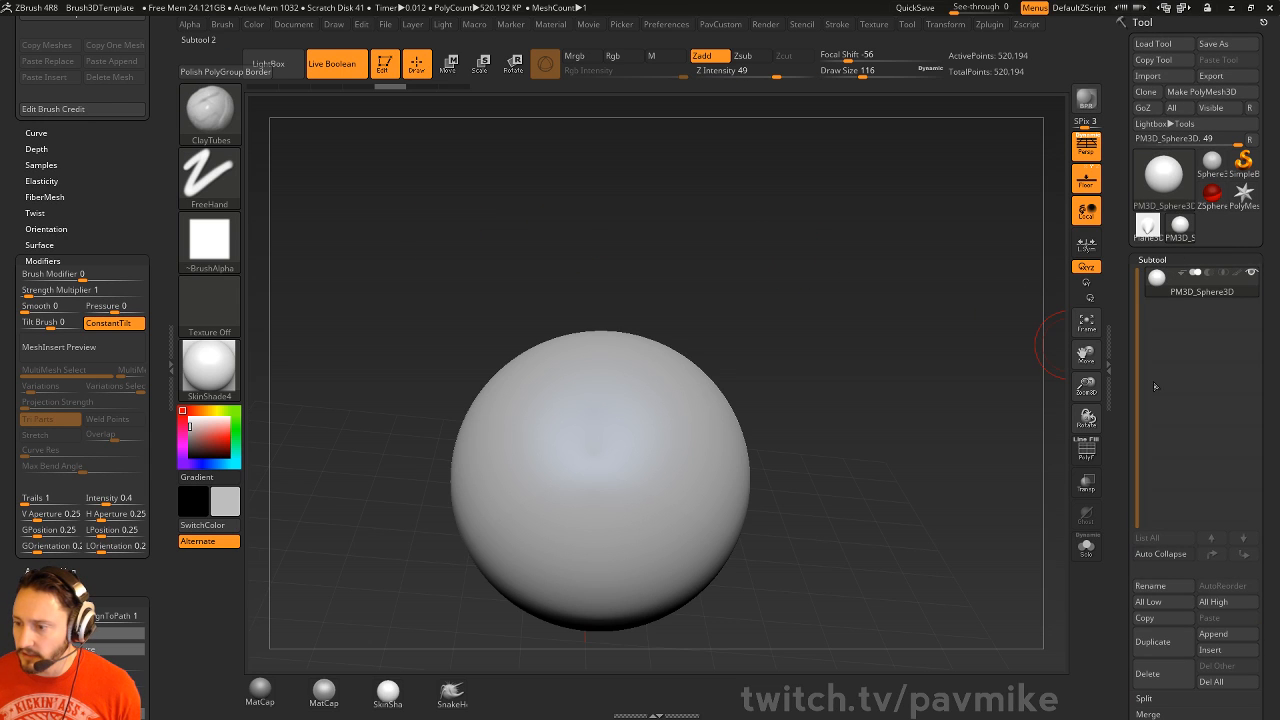
pyautogui.click(1162, 645)
pyautogui.press('space')
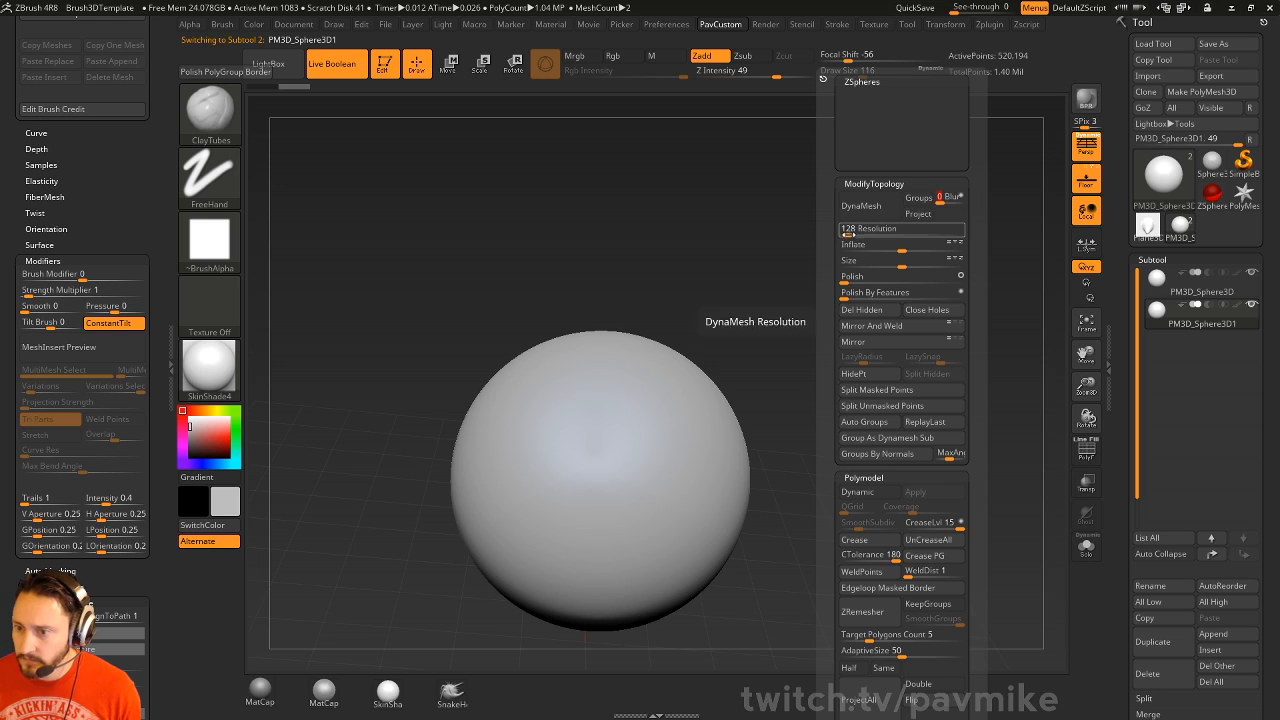
pyautogui.click(845, 230)
pyautogui.click(861, 208)
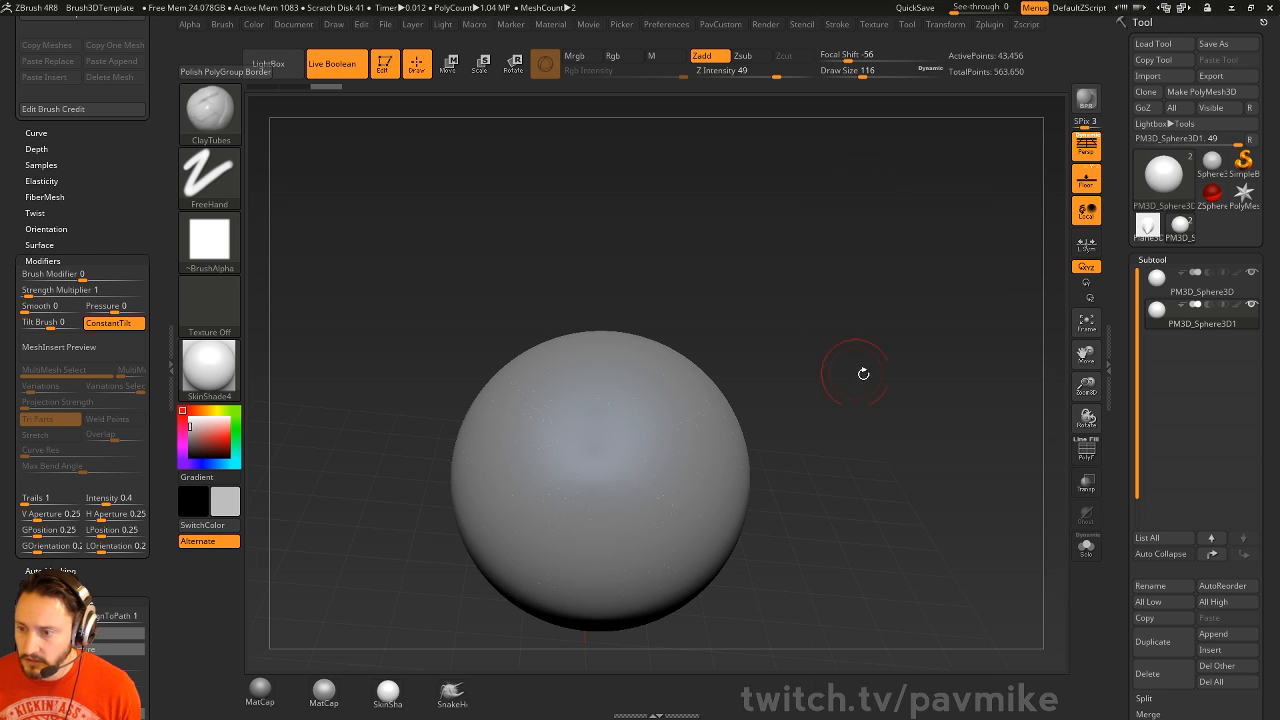
# - Isolate the duplicated sphere with its wireframe shown and re-DynaMesh it at resolution 32
pyautogui.click(1086, 545)
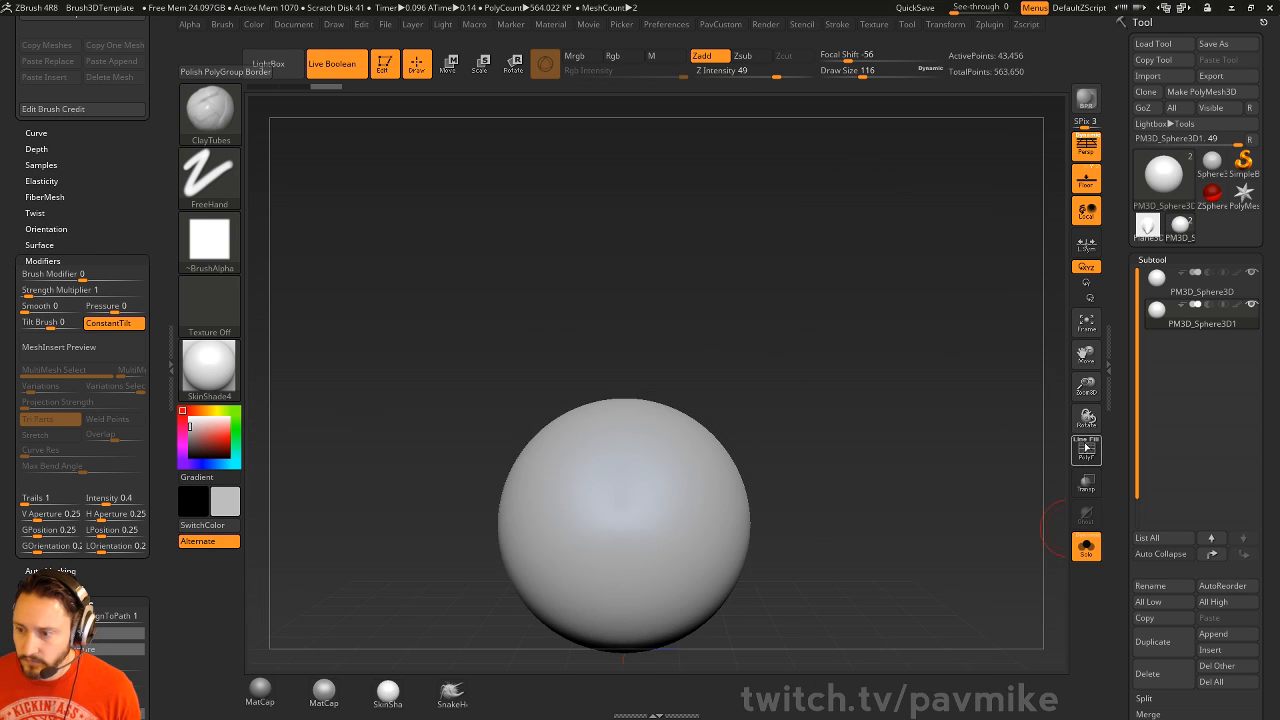
pyautogui.click(1086, 449)
pyautogui.keyDown('alt'); pyautogui.moveTo(935, 463); pyautogui.dragTo(902, 391); pyautogui.keyUp('alt')
pyautogui.press('space')
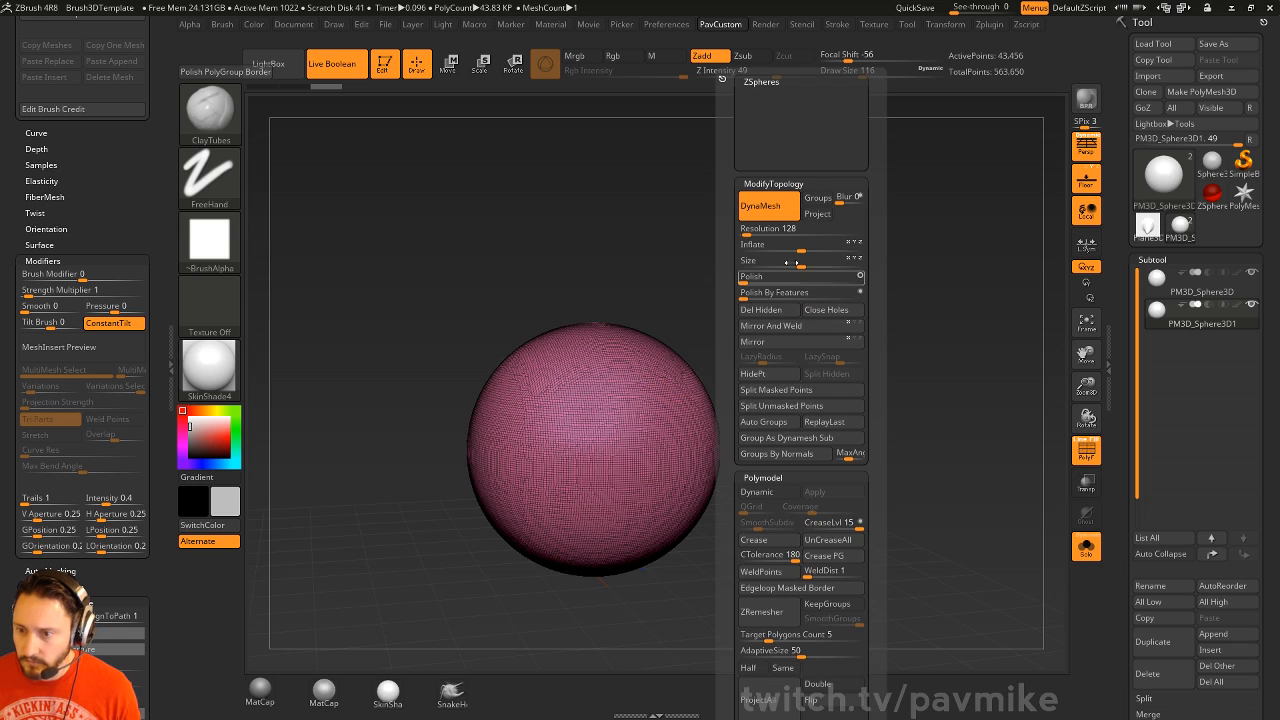
pyautogui.click(745, 235)
pyautogui.write('32')
pyautogui.press('Return')
pyautogui.moveTo(765, 350)
pyautogui.keyDown('ctrl'); pyautogui.mouseDown()
pyautogui.moveTo(785, 330)
pyautogui.moveTo(808, 335)
pyautogui.mouseUp(); pyautogui.keyUp('ctrl')
# - Set the draw size to 351, try pulling the sphere's surface with the Move brush, and undo the pull
pyautogui.press('s')
pyautogui.moveTo(676, 344); pyautogui.dragTo(706, 343)
pyautogui.press('b')
pyautogui.press('m')
pyautogui.press('v')
pyautogui.moveTo(618, 356); pyautogui.dragTo(640, 222)
pyautogui.hotkey('ctrl', 'z')
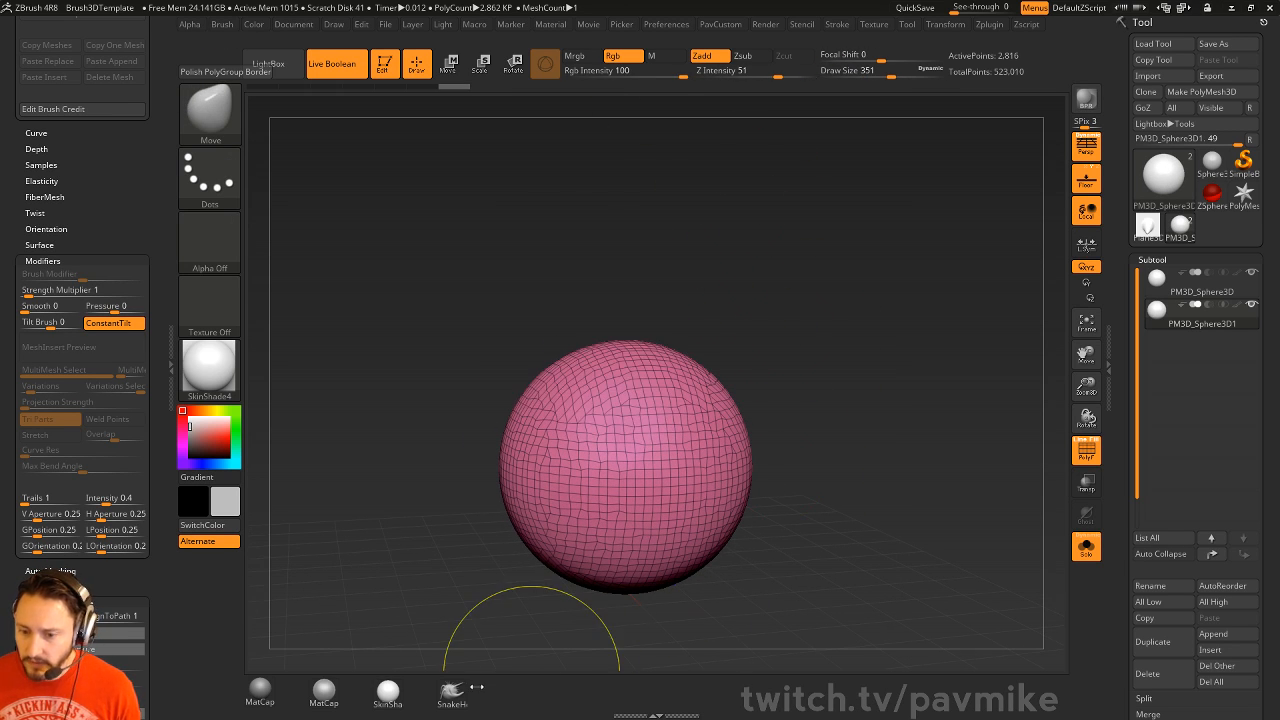
# - Pull a long curved tail out of the duplicated sphere with the SnakeHook brush
pyautogui.click(454, 691)
pyautogui.keyDown('alt'); pyautogui.moveTo(881, 439); pyautogui.dragTo(866, 368); pyautogui.keyUp('alt')
pyautogui.moveTo(603, 551); pyautogui.dragTo(722, 514)
pyautogui.moveTo(626, 434); pyautogui.dragTo(771, 592)
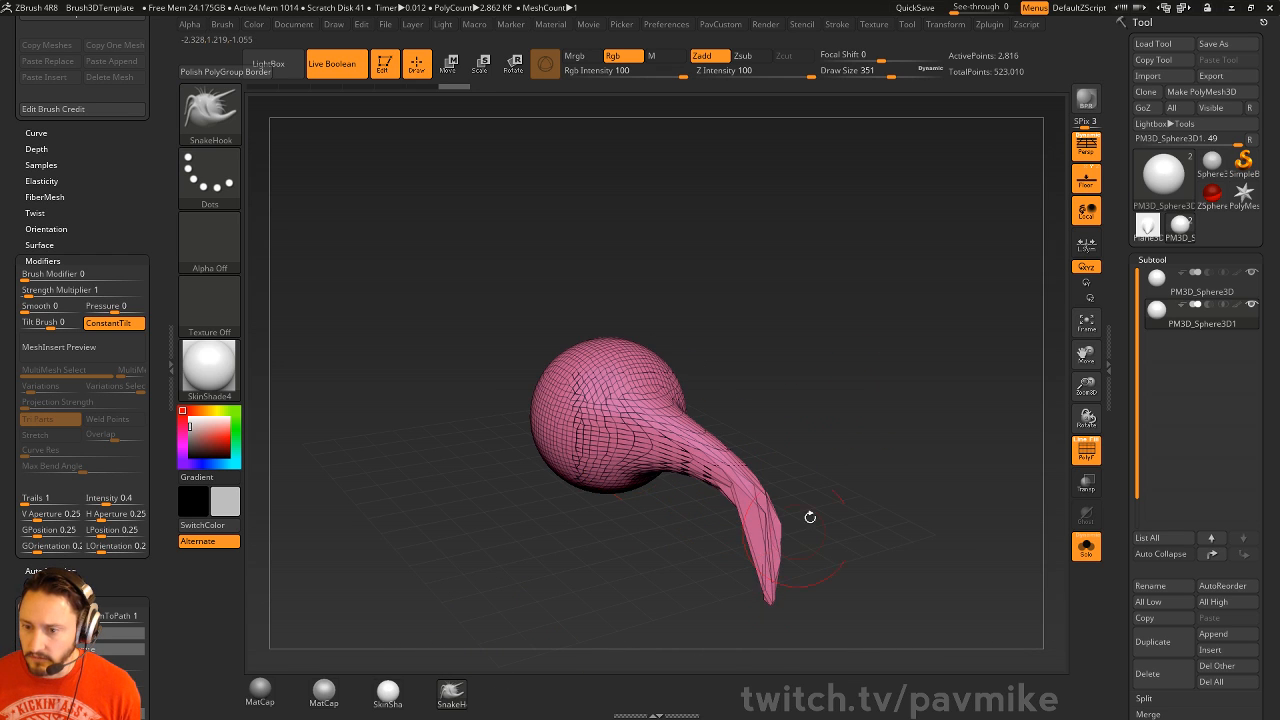
# - Thicken and smooth the tail into a broad tapering horn, adjusting the draw size between strokes
pyautogui.moveTo(810, 517); pyautogui.dragTo(778, 528)
pyautogui.press('s')
pyautogui.moveTo(764, 407); pyautogui.dragTo(787, 407)
pyautogui.moveTo(656, 400); pyautogui.dragTo(755, 442)
pyautogui.moveTo(758, 490)
pyautogui.keyDown('shift'); pyautogui.mouseDown()
pyautogui.moveTo(698, 440)
pyautogui.moveTo(704, 409)
pyautogui.moveTo(796, 490)
pyautogui.mouseUp(); pyautogui.keyUp('shift')
pyautogui.moveTo(831, 446); pyautogui.dragTo(843, 449)
pyautogui.moveTo(780, 520)
pyautogui.mouseDown()
pyautogui.moveTo(770, 548)
pyautogui.moveTo(752, 459)
pyautogui.moveTo(650, 385)
pyautogui.mouseUp()
pyautogui.moveTo(768, 308); pyautogui.dragTo(814, 311)
pyautogui.press('s')
pyautogui.click(679, 348)
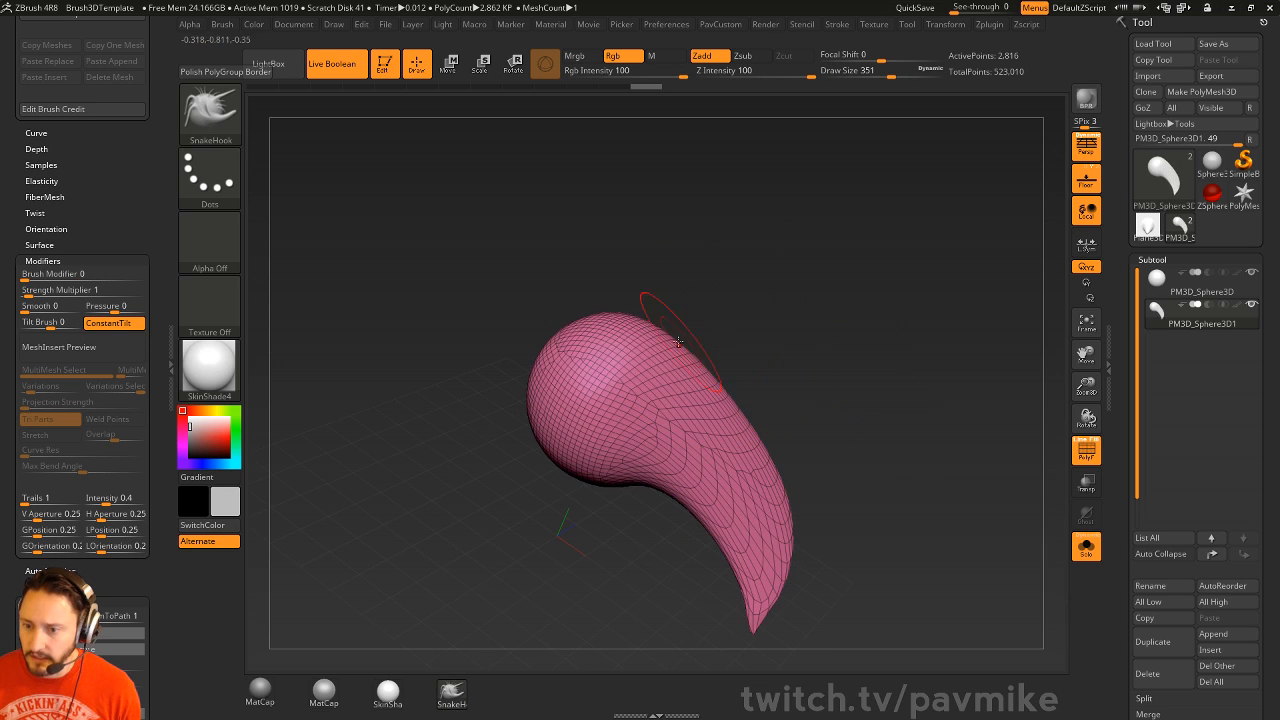
# - Pull two more horns out of the rounded body with SnakeHook and re-DynaMesh the shape
pyautogui.moveTo(655, 350); pyautogui.dragTo(826, 329)
pyautogui.moveTo(612, 458); pyautogui.dragTo(651, 621)
pyautogui.keyDown('ctrl'); pyautogui.moveTo(911, 371); pyautogui.dragTo(928, 392); pyautogui.keyUp('ctrl')
pyautogui.moveTo(905, 398); pyautogui.dragTo(878, 402)
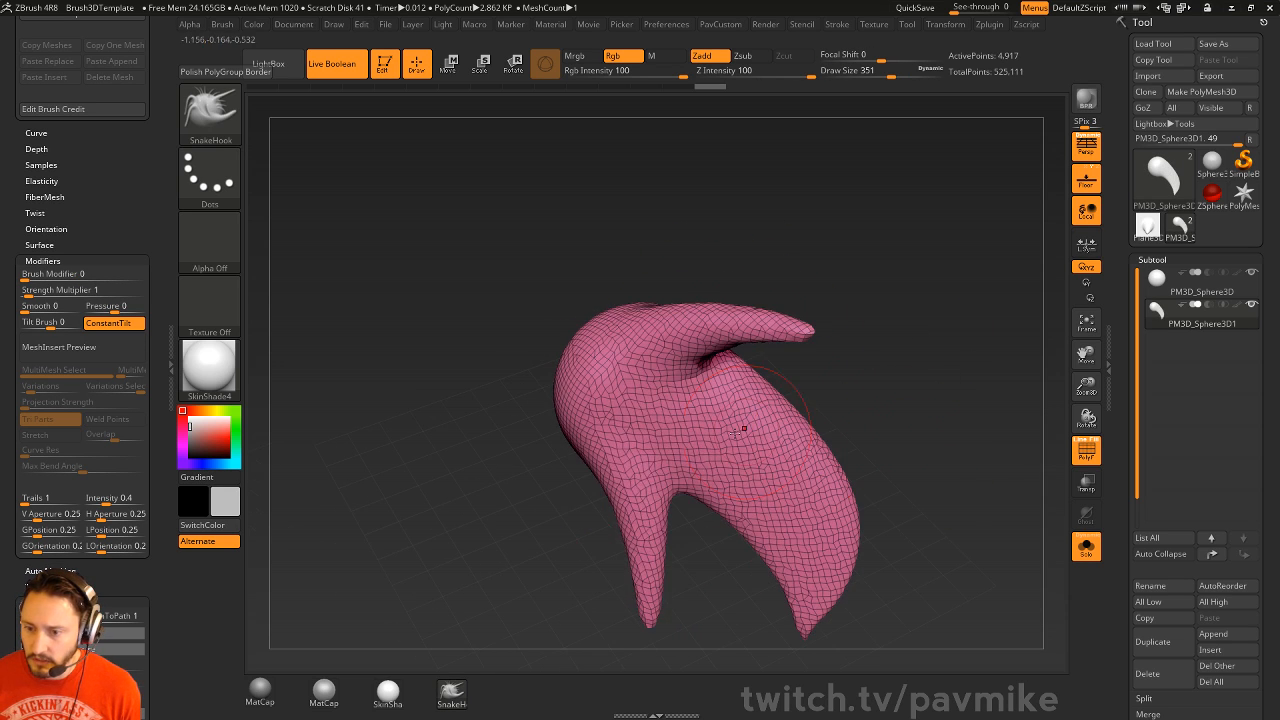
# - Smooth the surfaces of the horns and re-DynaMesh the shape again
pyautogui.moveTo(648, 535)
pyautogui.keyDown('shift'); pyautogui.mouseDown()
pyautogui.moveTo(726, 424)
pyautogui.moveTo(692, 345)
pyautogui.moveTo(745, 330)
pyautogui.mouseUp(); pyautogui.keyUp('shift')
pyautogui.moveTo(870, 340)
pyautogui.mouseDown()
pyautogui.moveTo(914, 349)
pyautogui.moveTo(880, 385)
pyautogui.moveTo(910, 396)
pyautogui.moveTo(964, 386)
pyautogui.moveTo(874, 429)
pyautogui.mouseUp()
pyautogui.moveTo(762, 572)
pyautogui.keyDown('shift'); pyautogui.mouseDown()
pyautogui.moveTo(738, 530)
pyautogui.moveTo(755, 568)
pyautogui.mouseUp(); pyautogui.keyUp('shift')
pyautogui.keyDown('ctrl'); pyautogui.moveTo(887, 335); pyautogui.dragTo(953, 464); pyautogui.keyUp('ctrl')
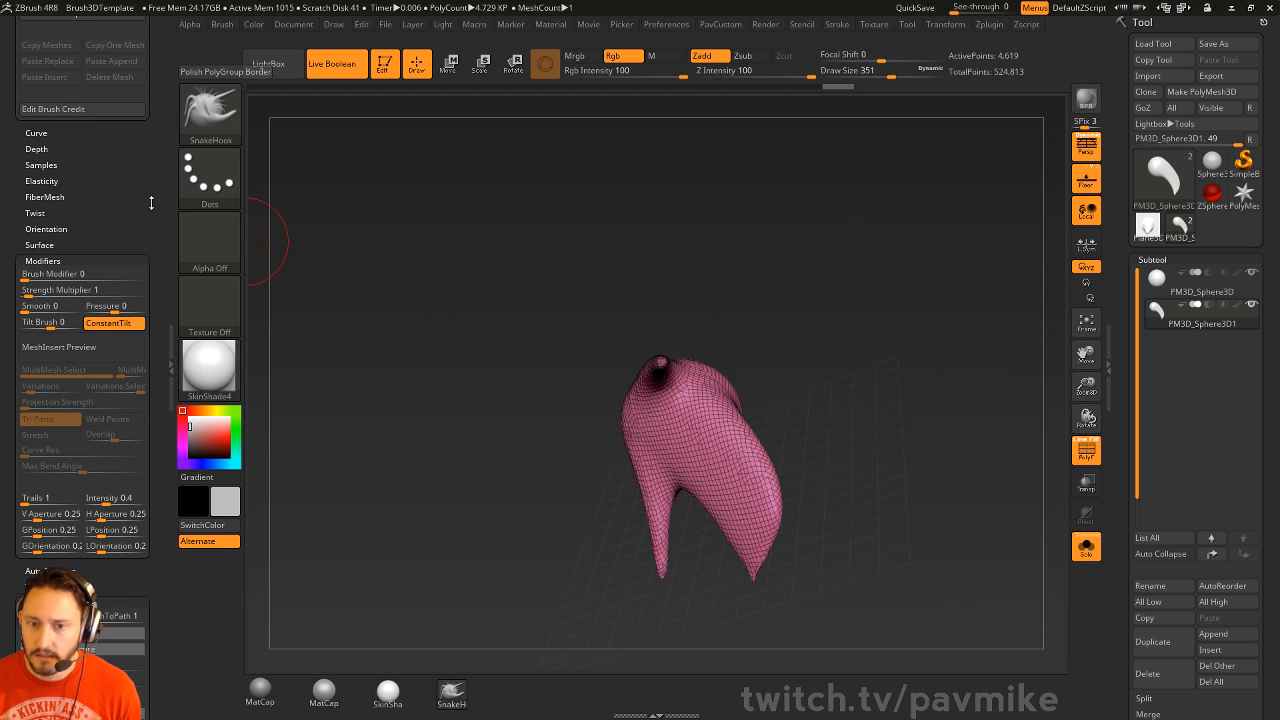
# - Dock the Zplugin palette in the side tray and expand the Decimation Master options
pyautogui.moveTo(151, 203); pyautogui.dragTo(154, 97)
pyautogui.moveTo(797, 301); pyautogui.dragTo(474, 279)
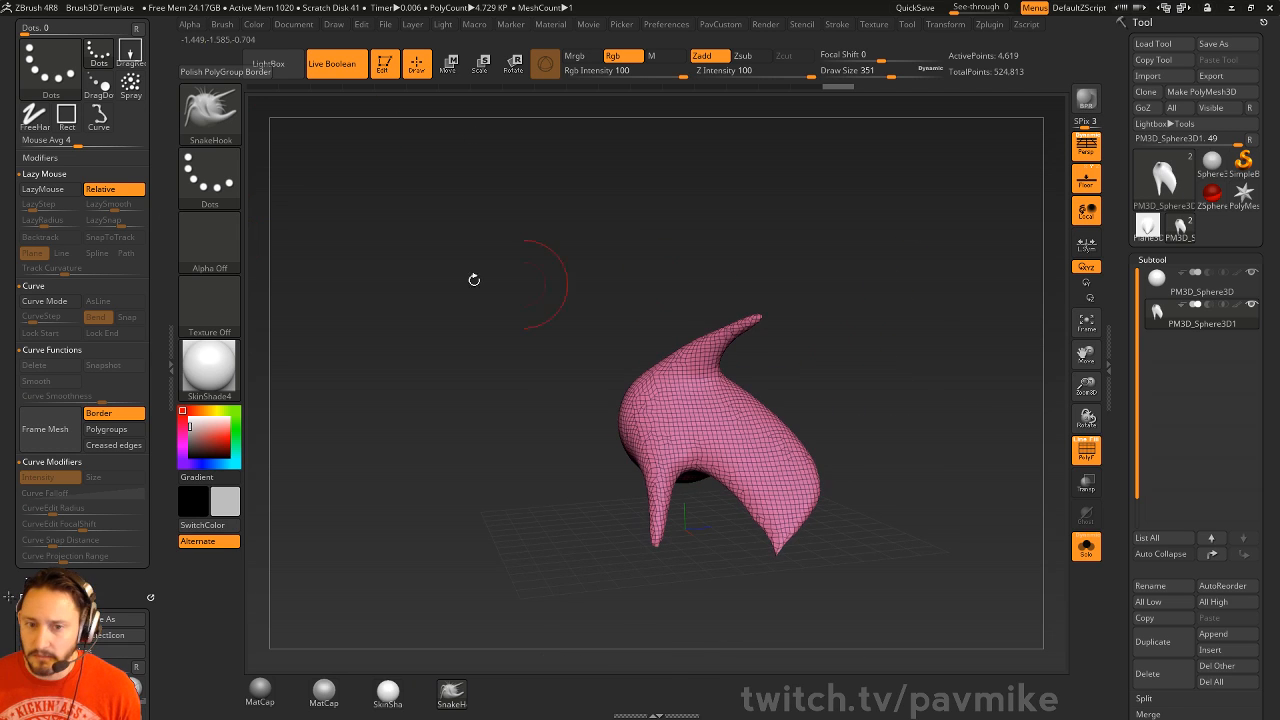
pyautogui.moveTo(162, 95); pyautogui.dragTo(417, 15)
pyautogui.click(986, 26)
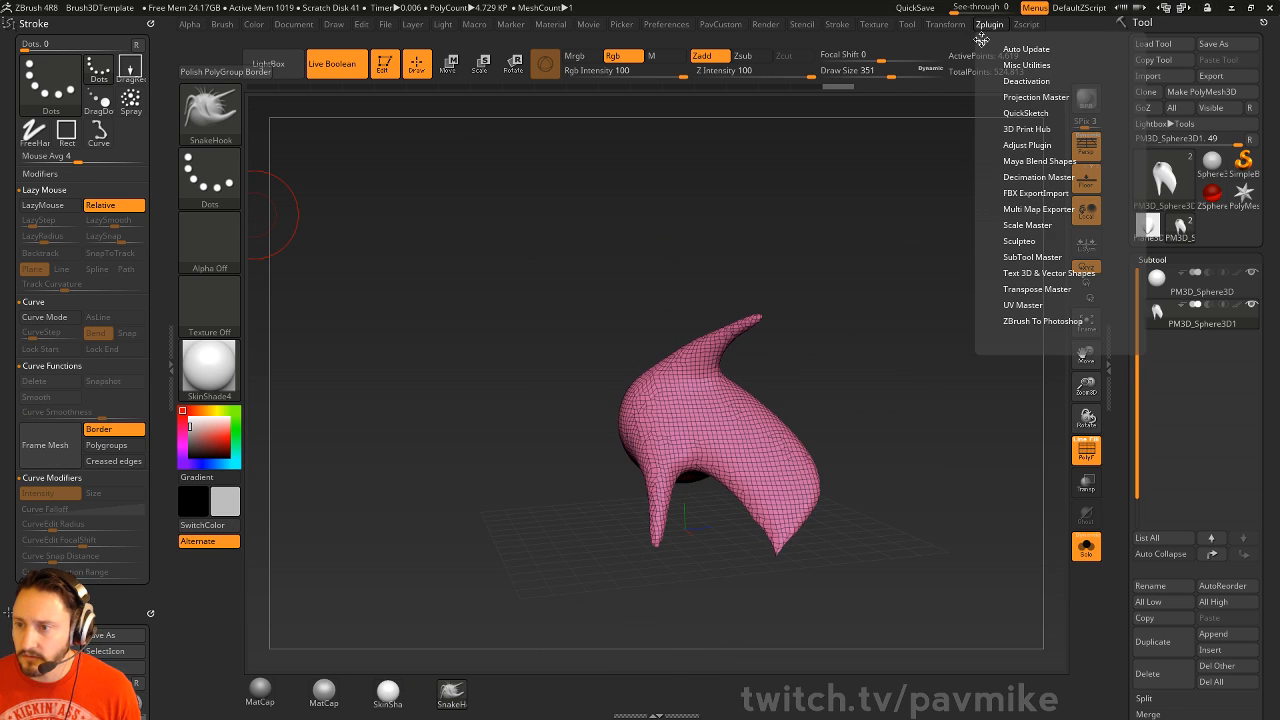
pyautogui.moveTo(982, 38)
pyautogui.mouseDown()
pyautogui.moveTo(383, 190)
pyautogui.moveTo(90, 80)
pyautogui.mouseUp()
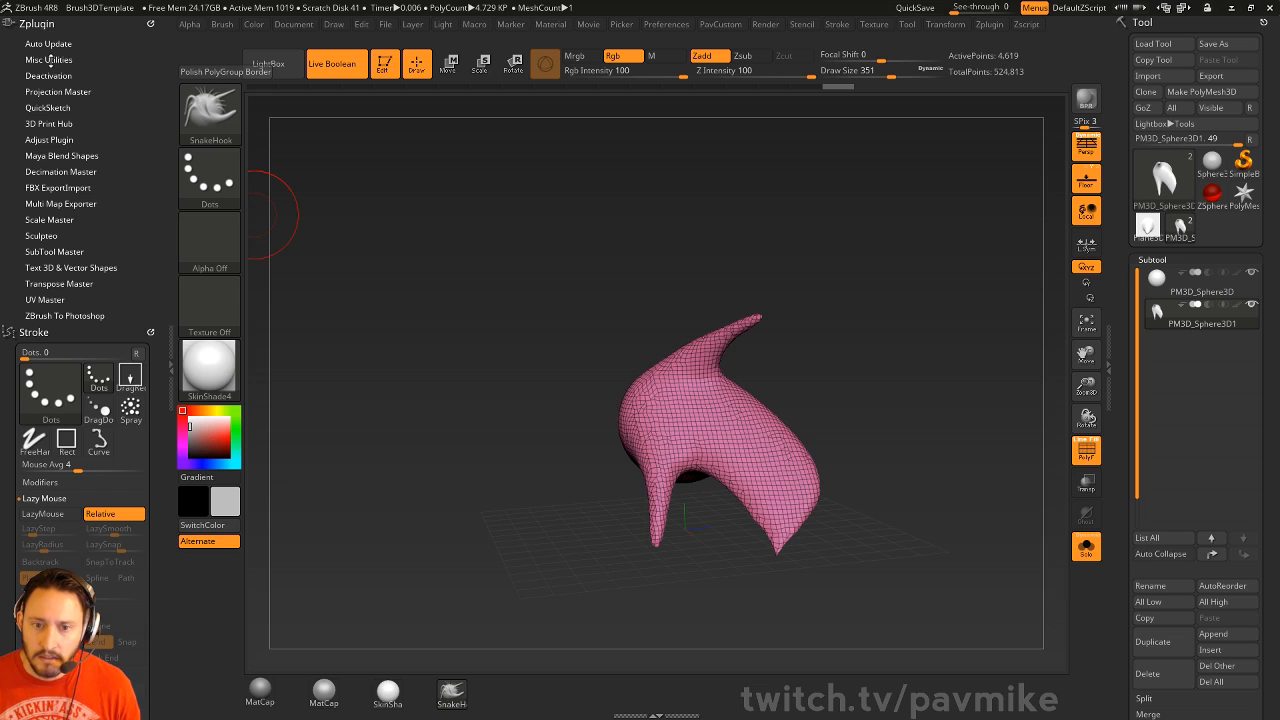
pyautogui.click(58, 174)
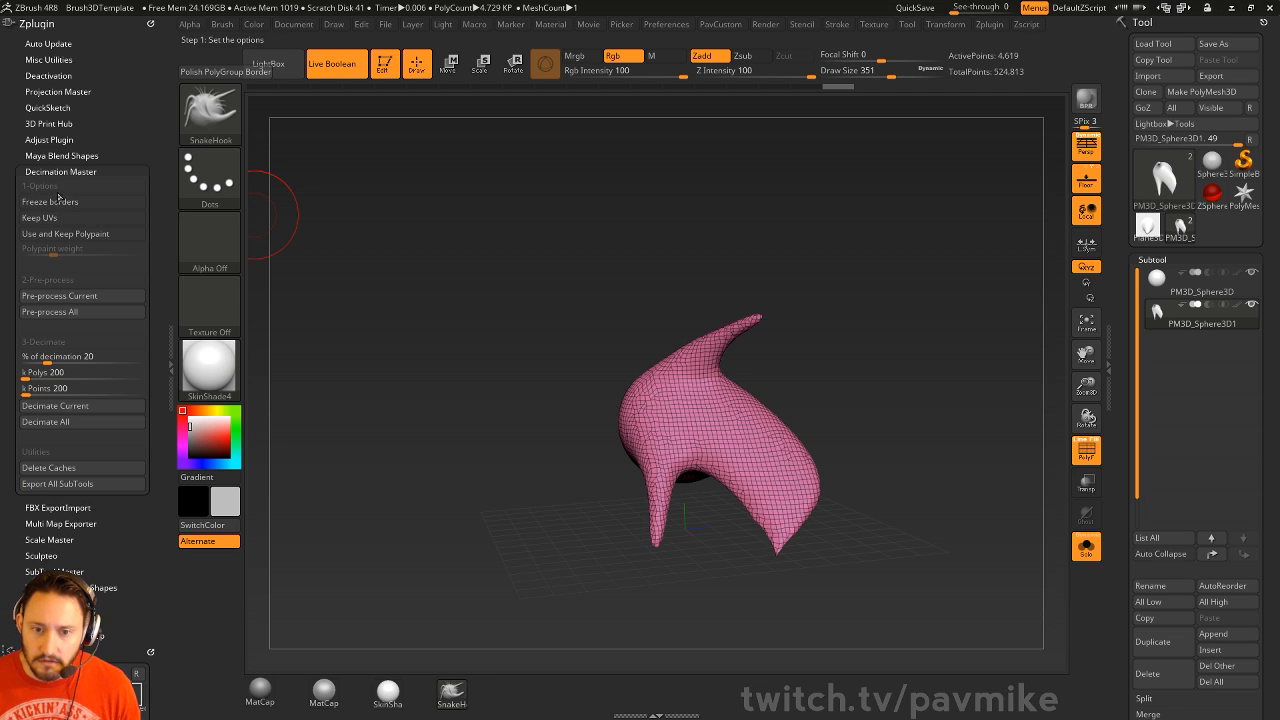
# - Pre-process the current horned subtool for decimation and decimate it to 1 and further to 0.5 k Polys
pyautogui.click(72, 294)
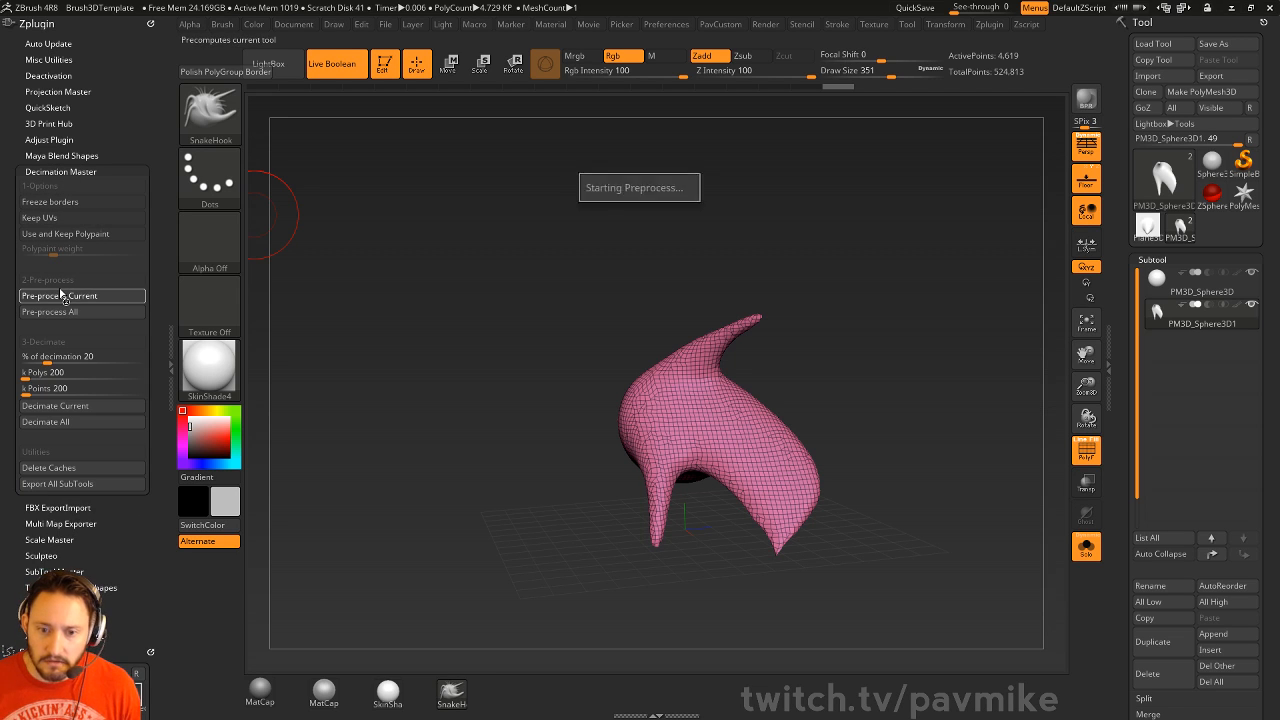
pyautogui.click(36, 372)
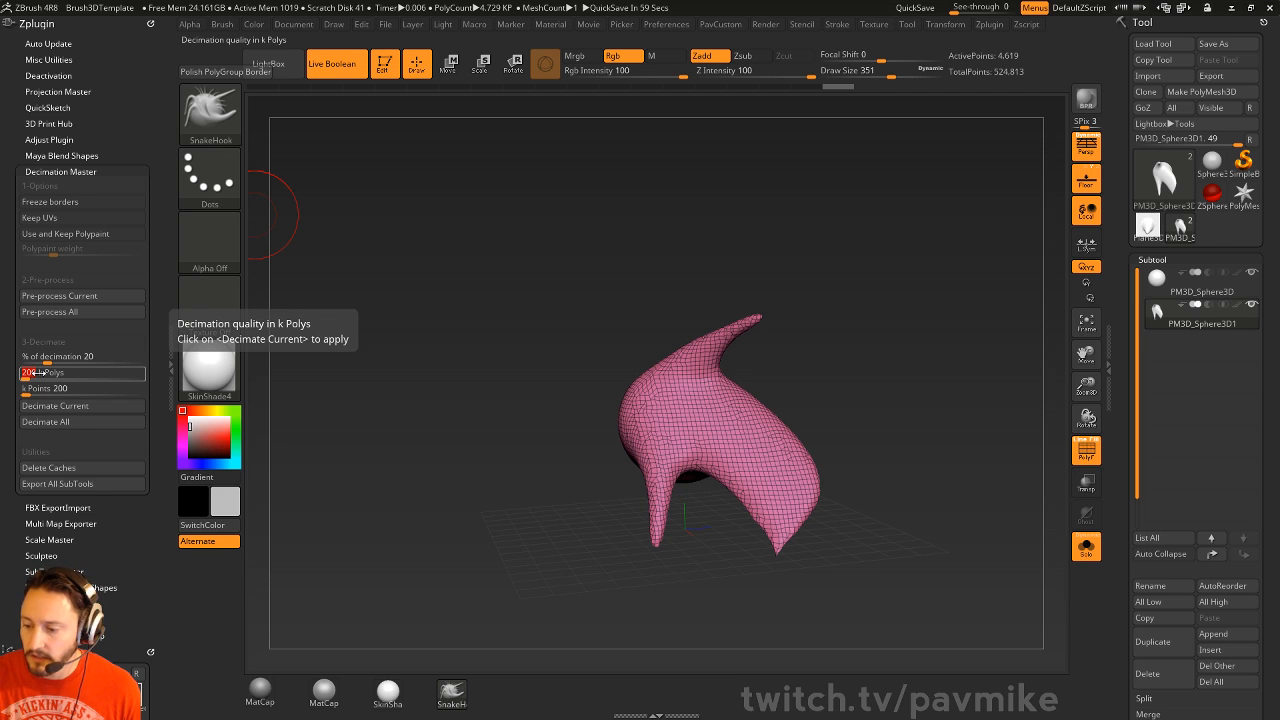
pyautogui.write('1')
pyautogui.press('Return')
pyautogui.click(55, 405)
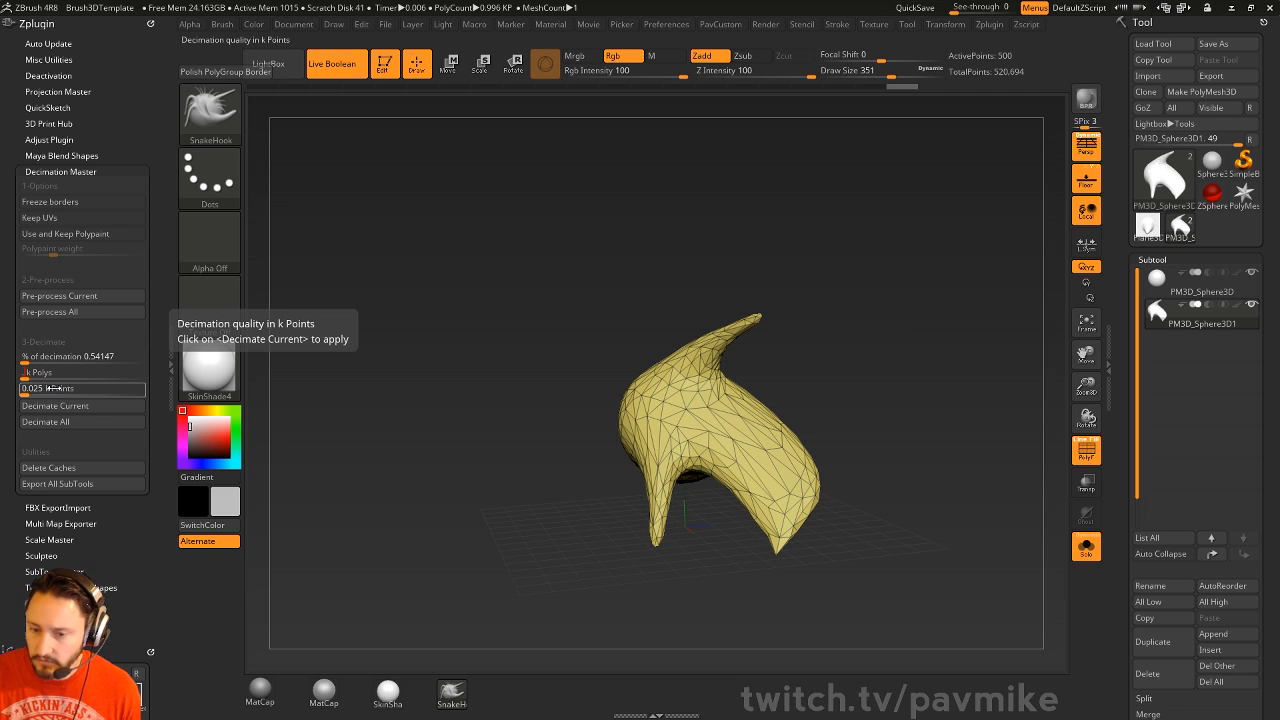
pyautogui.click(57, 407)
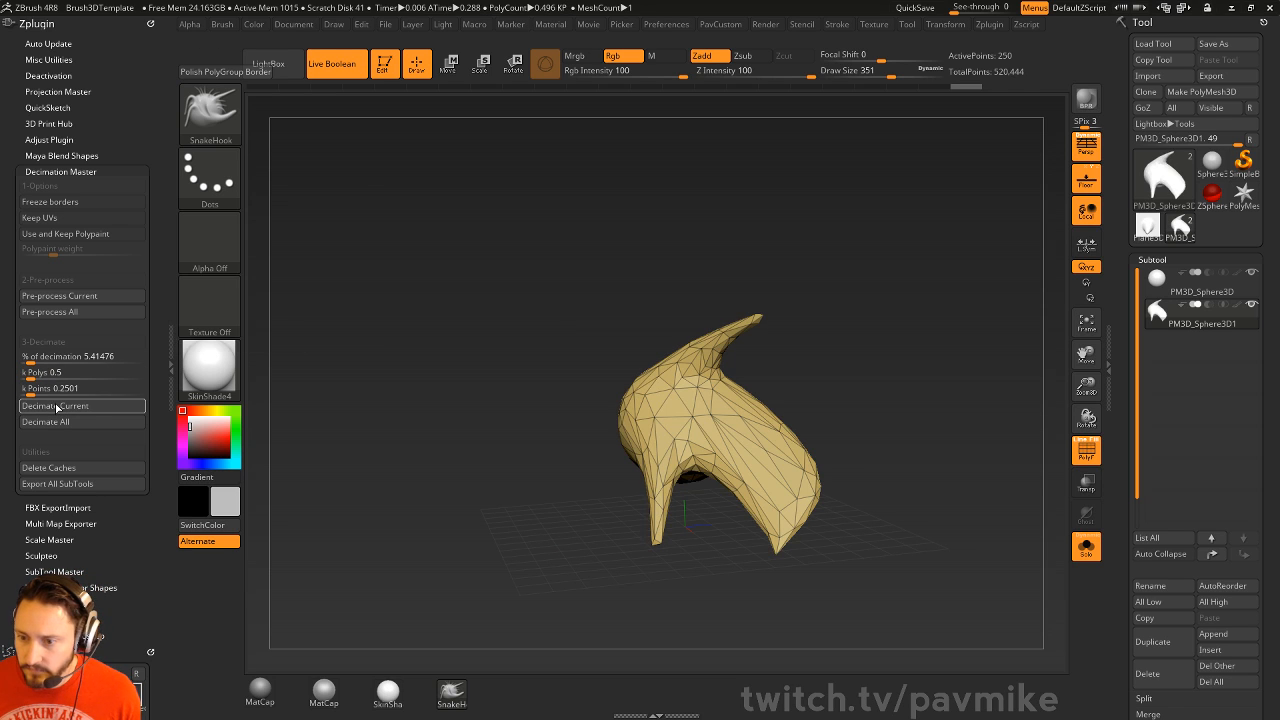
# - Decimate the horned subtool further to 0.1 k Polys
pyautogui.click(53, 378)
pyautogui.write('0.1')
pyautogui.press('Return')
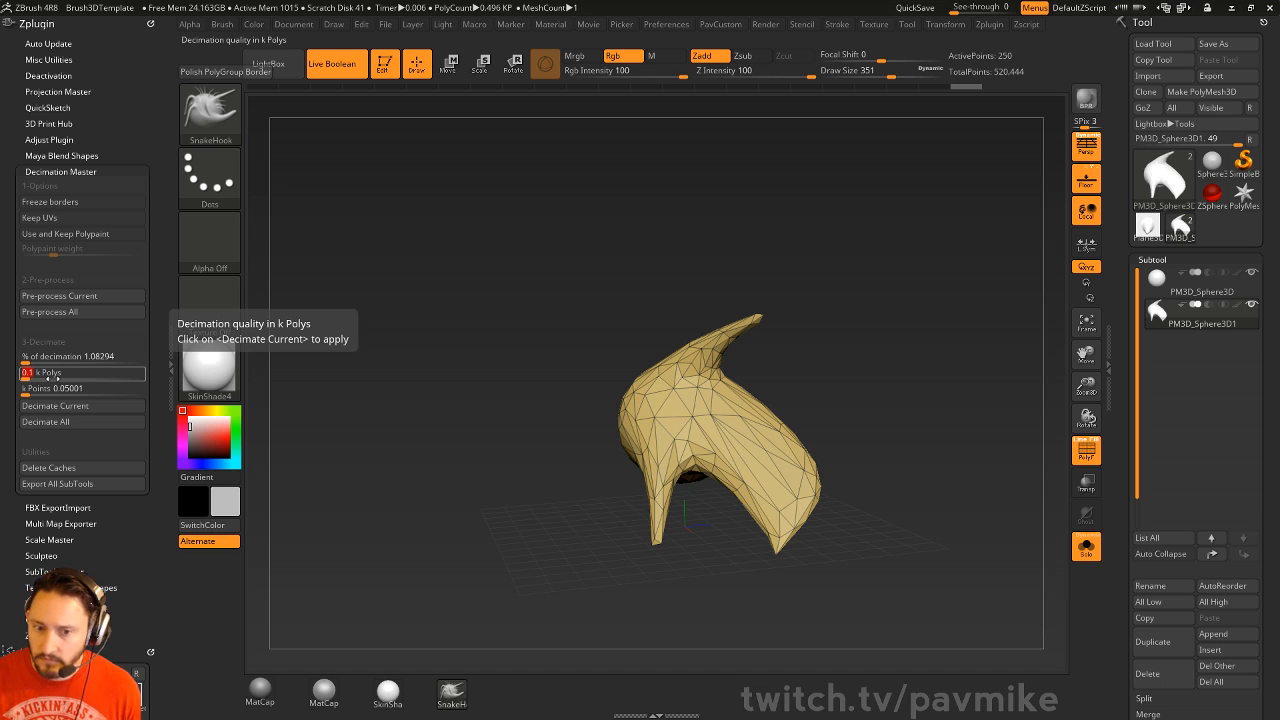
pyautogui.click(55, 406)
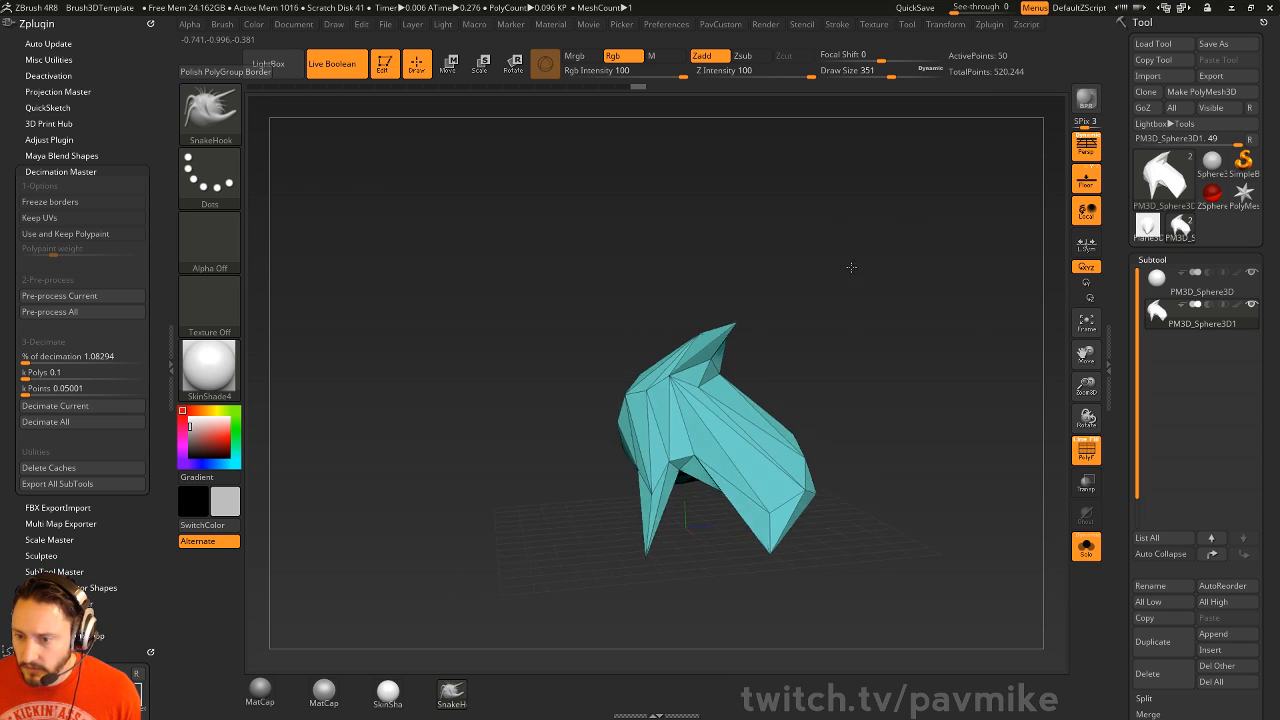
pyautogui.keyDown('alt'); pyautogui.moveTo(865, 285); pyautogui.dragTo(770, 268); pyautogui.keyUp('alt')
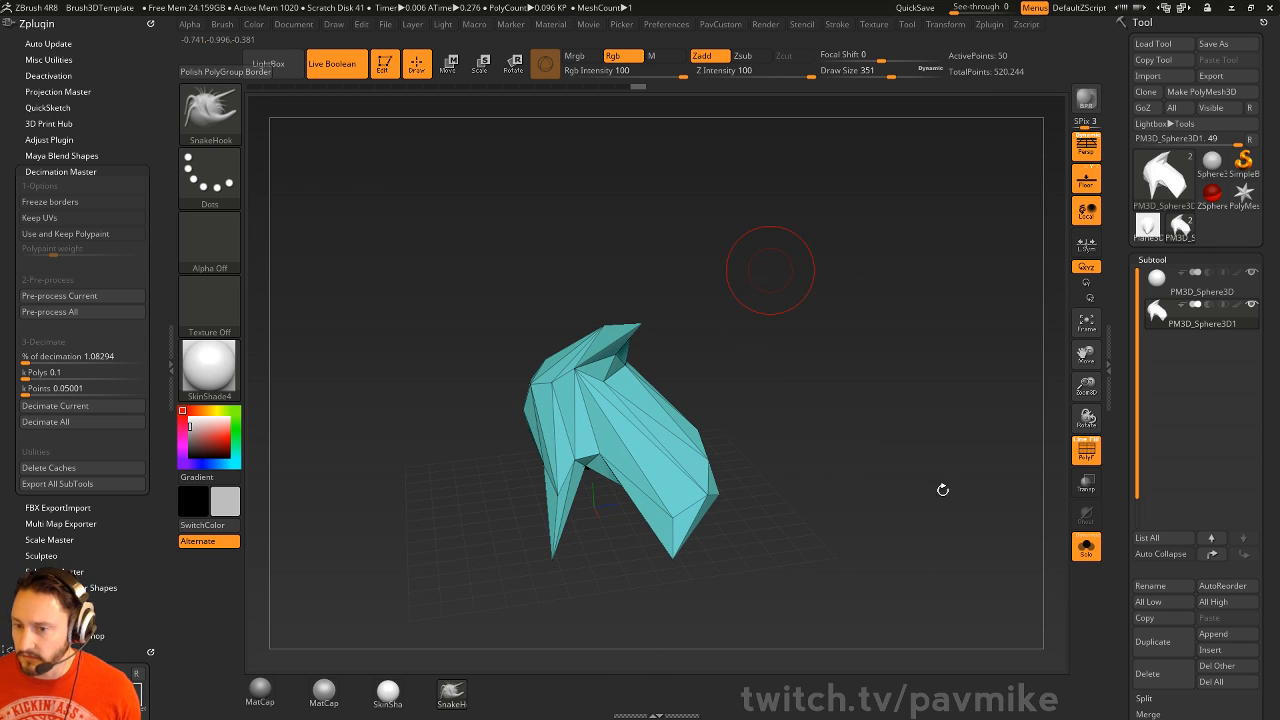
pyautogui.moveTo(869, 318); pyautogui.dragTo(1070, 404)
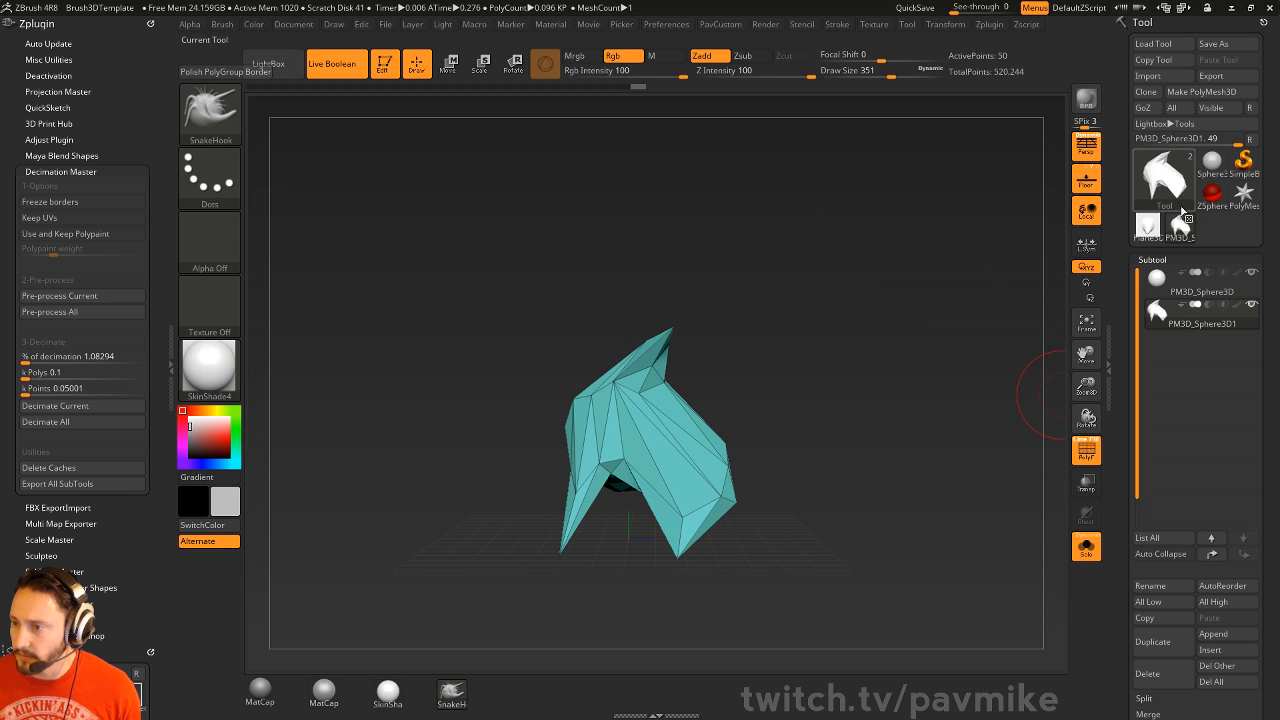
# - Clone the low-poly horned subtool as a separate tool and delete the original subtool beside the sphere
pyautogui.click(1212, 170)
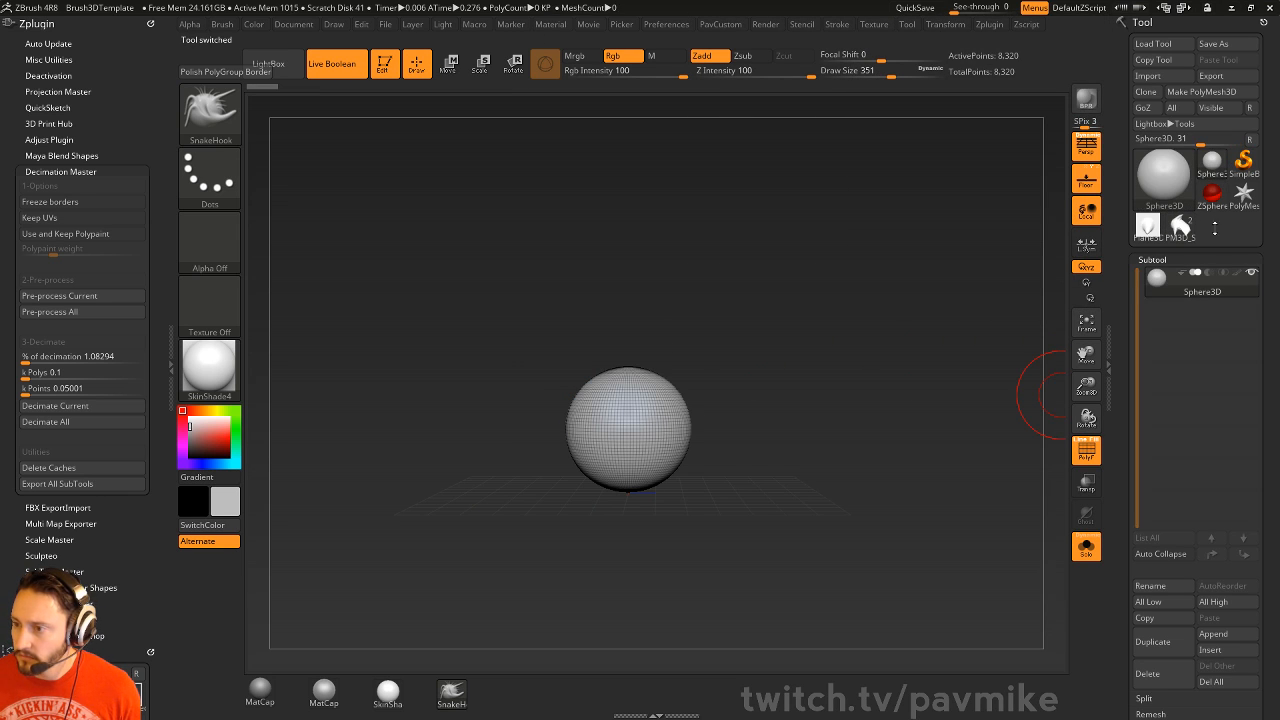
pyautogui.click(1184, 228)
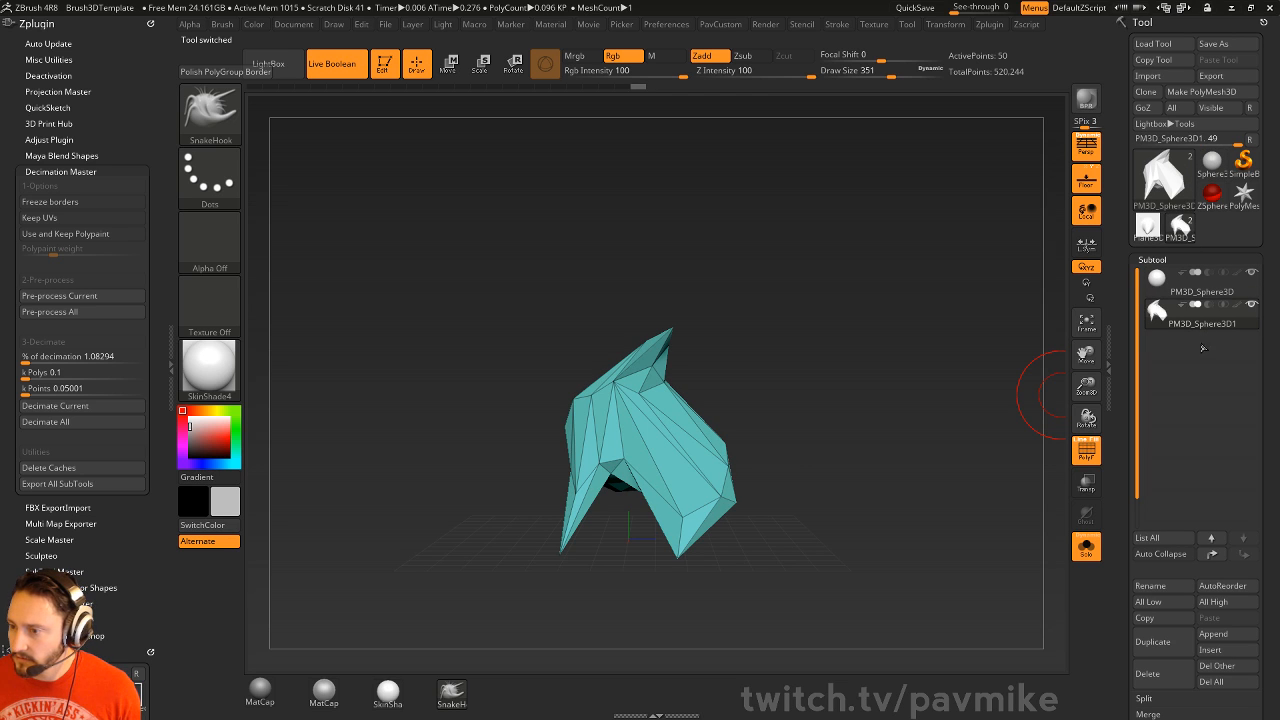
pyautogui.click(1146, 92)
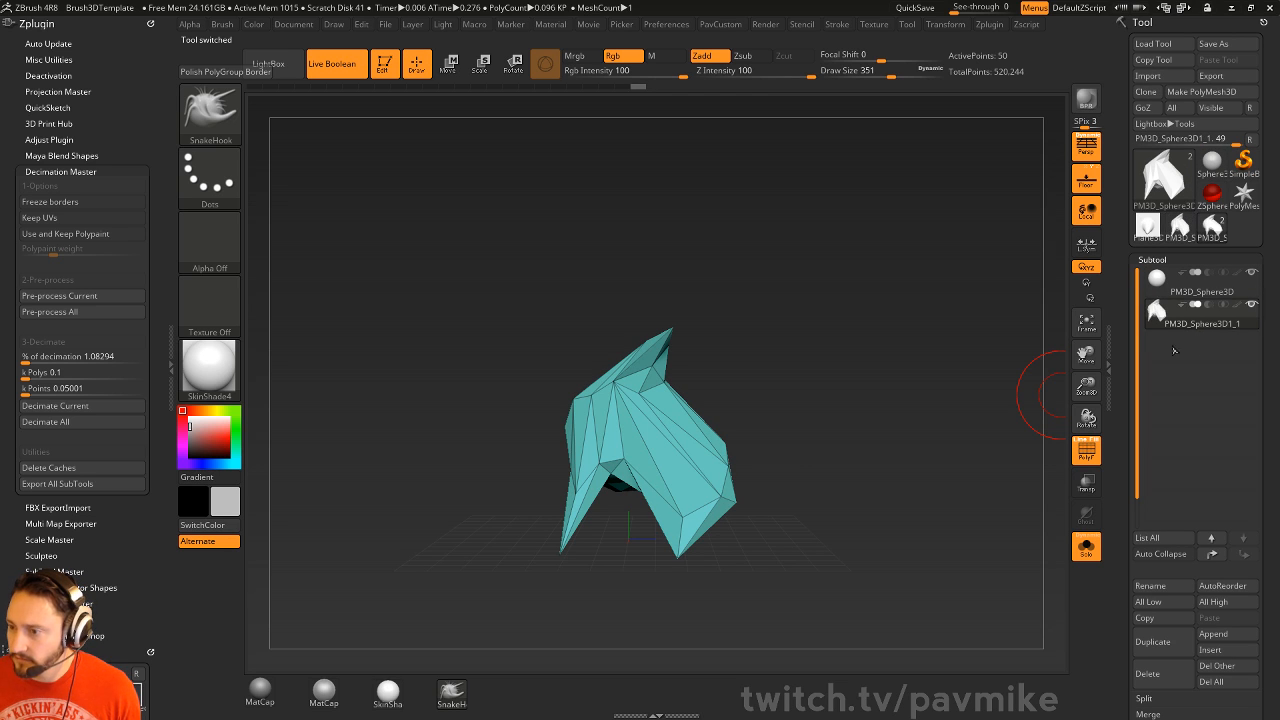
pyautogui.click(1163, 669)
# - Reconstruct the sphere's lower subdivision levels repeatedly and delete the higher levels to leave a coarse quad mesh
pyautogui.moveTo(938, 309)
pyautogui.mouseDown()
pyautogui.moveTo(917, 391)
pyautogui.moveTo(931, 424)
pyautogui.mouseUp()
pyautogui.press('s')
pyautogui.moveTo(940, 424); pyautogui.dragTo(926, 424)
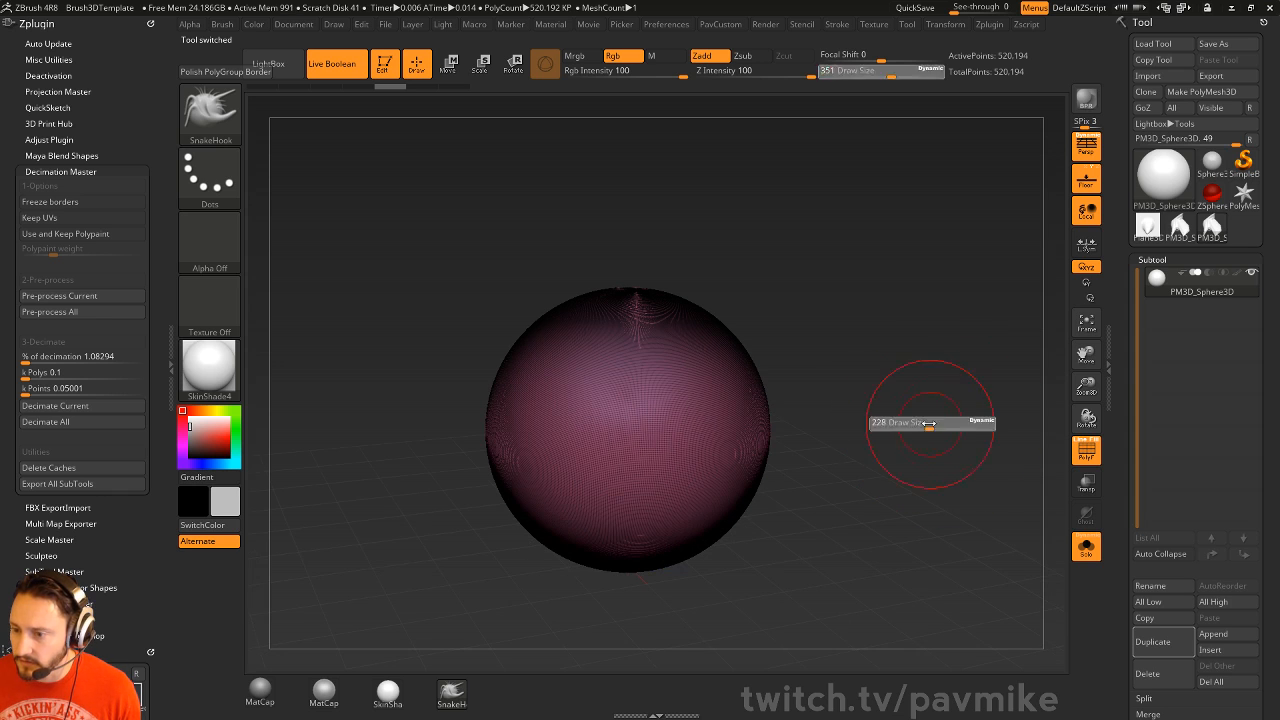
pyautogui.moveTo(1120, 491); pyautogui.dragTo(1126, 318)
pyautogui.click(1170, 275)
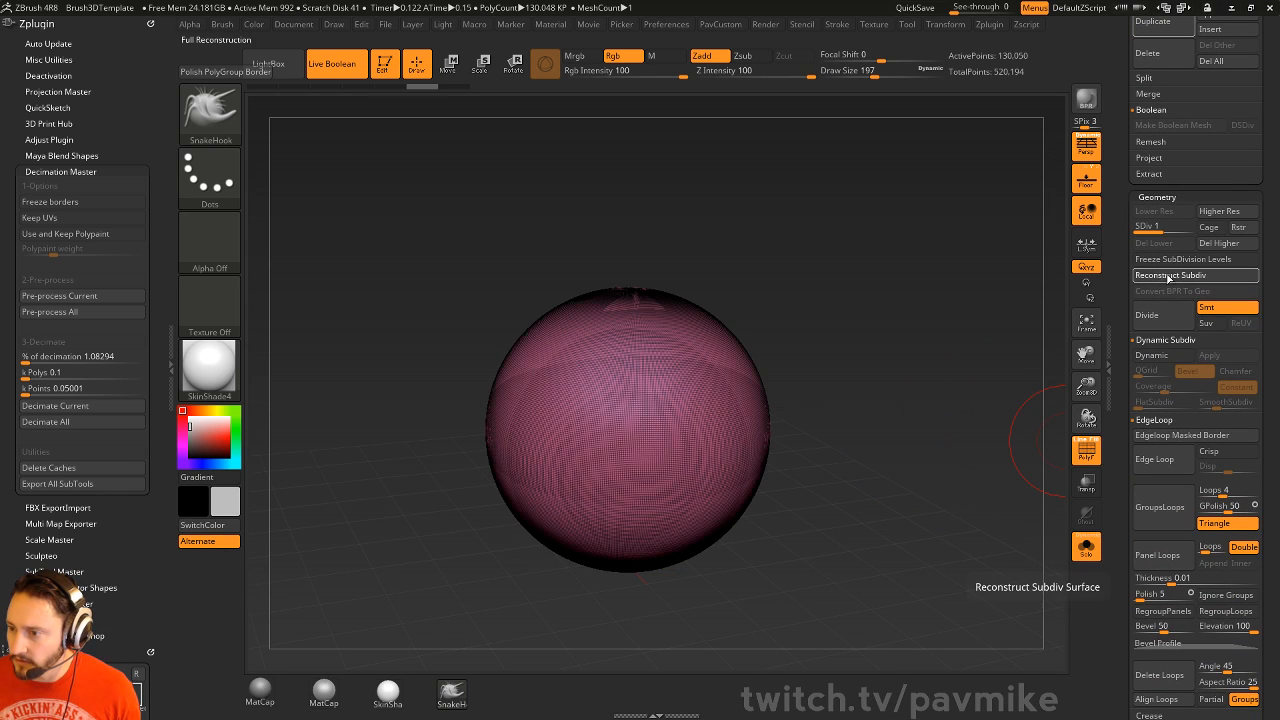
pyautogui.click(1175, 276)
pyautogui.click(1178, 277)
pyautogui.click(1218, 243)
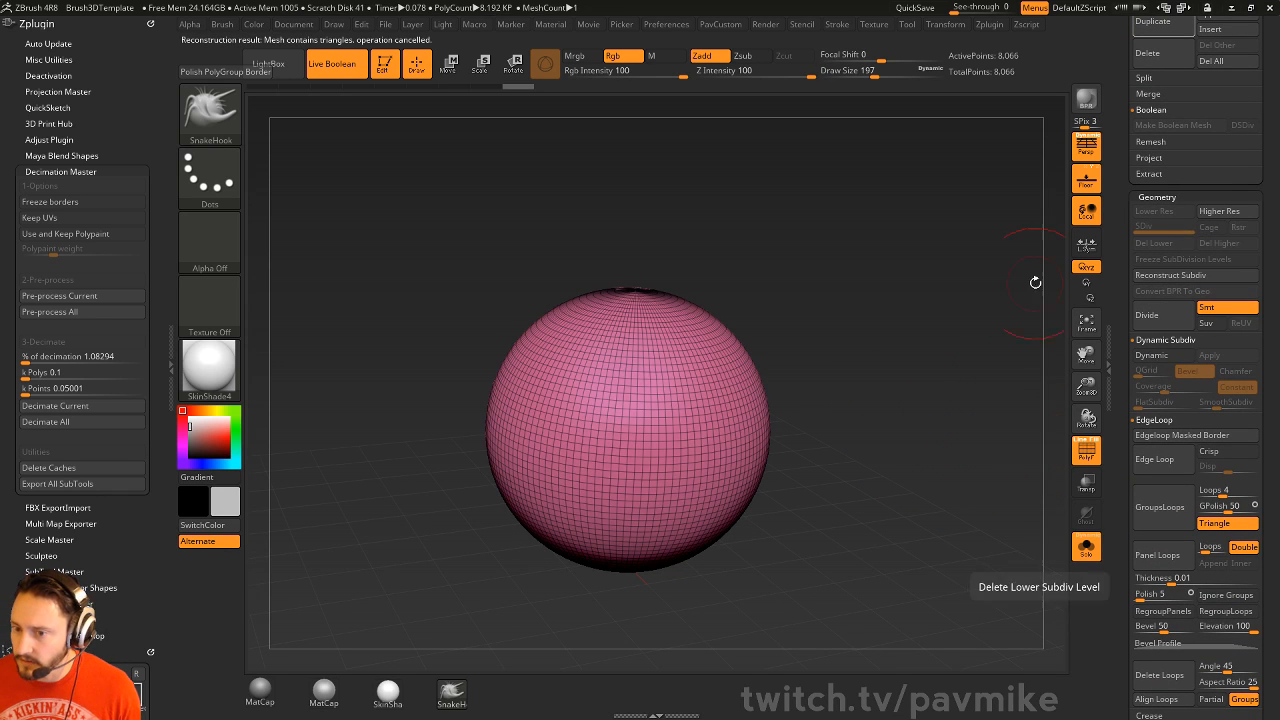
# - Switch to the ZModeler brush and set its polygon action to Insert NanoMesh with the target Polygroup All
pyautogui.press('b')
pyautogui.press('z')
pyautogui.press('m')
pyautogui.press('space')
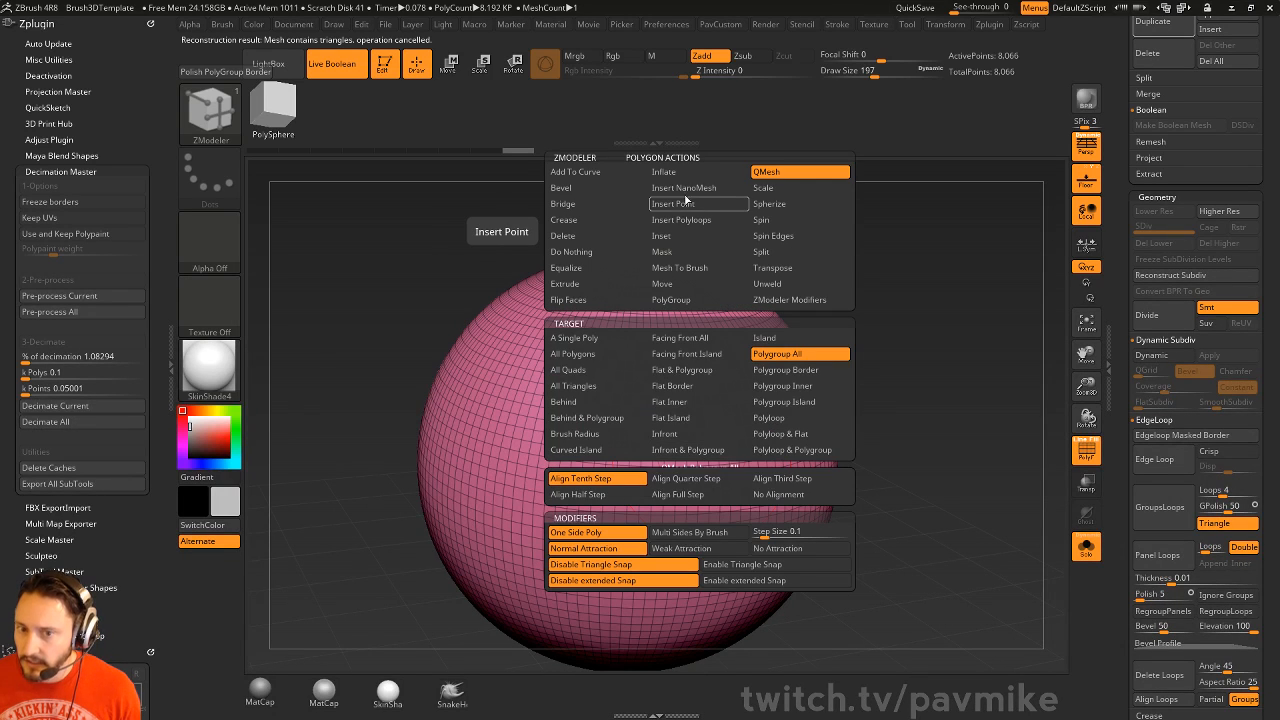
pyautogui.click(687, 189)
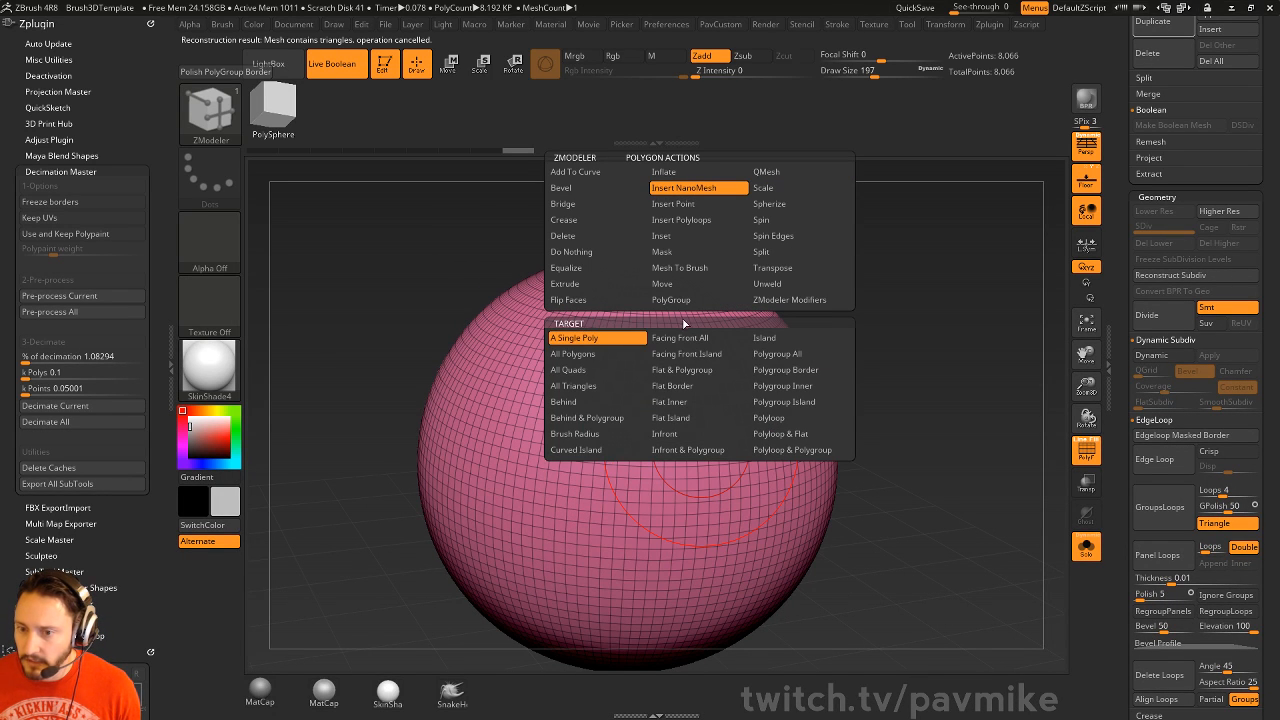
pyautogui.click(777, 353)
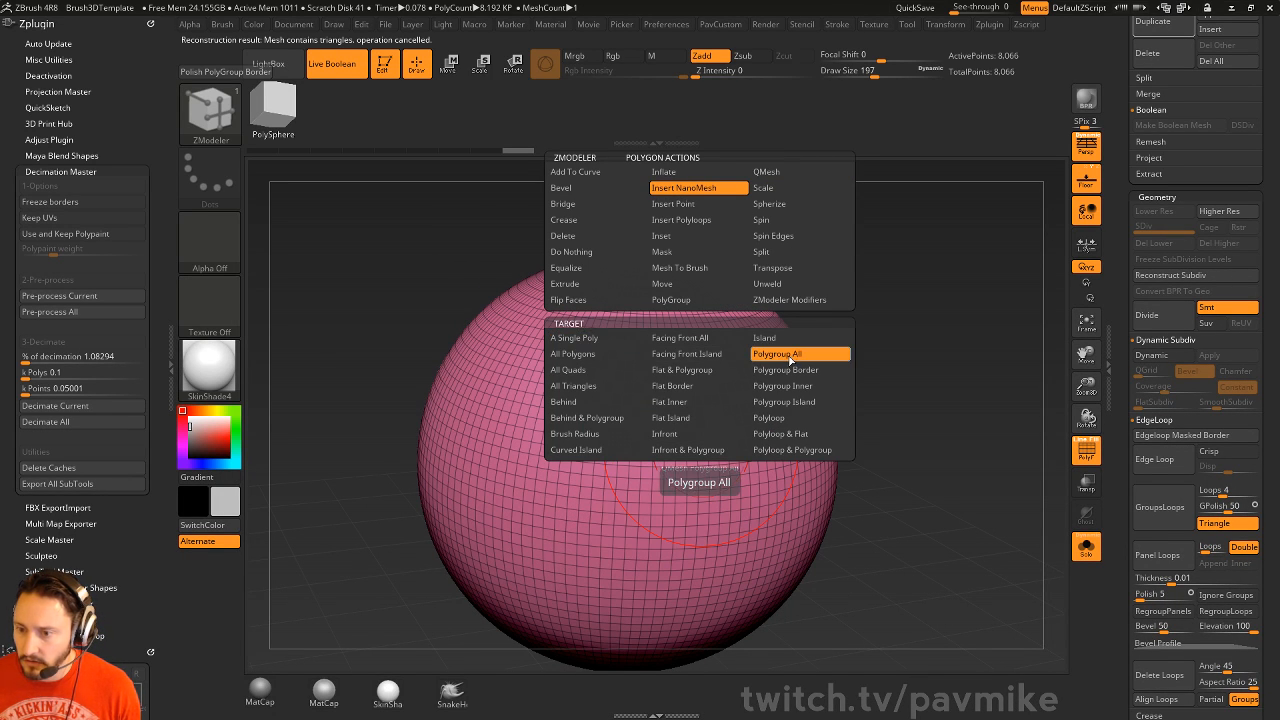
# - Turn off perspective, isolate the sphere's middle band, give it its own polygroup and show the whole sphere again
pyautogui.moveTo(925, 338); pyautogui.dragTo(939, 313)
pyautogui.press('p')
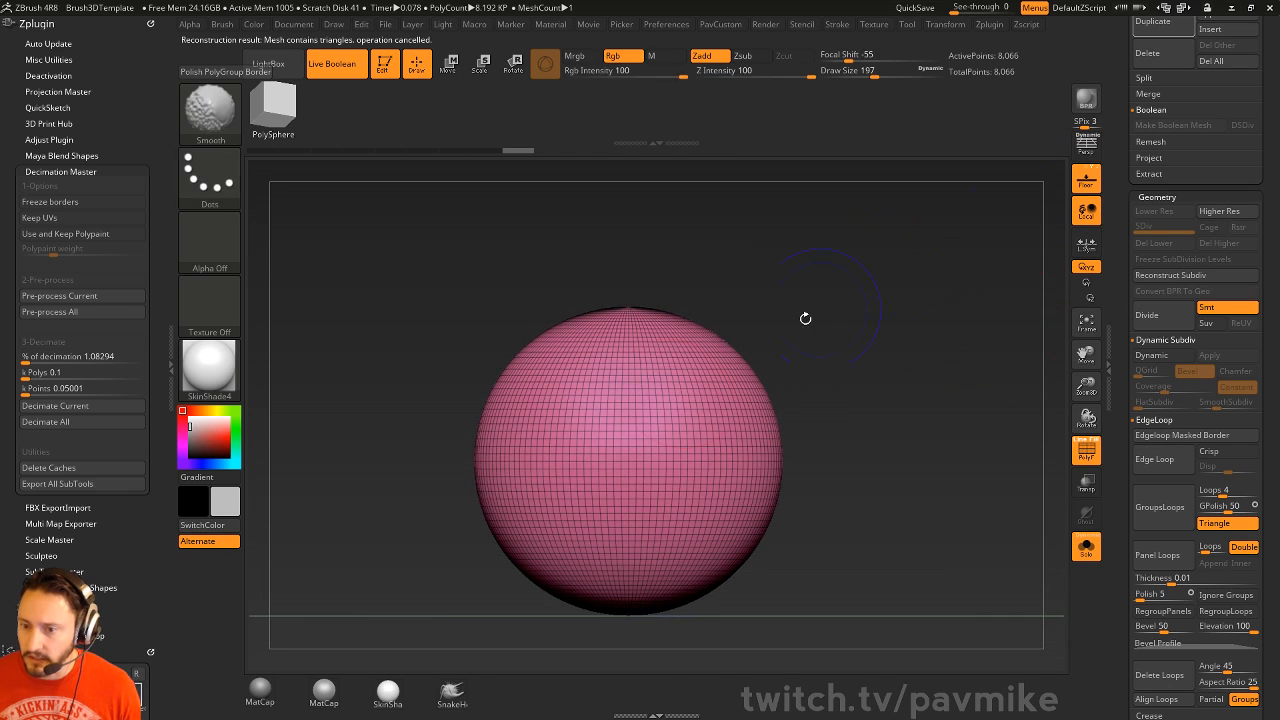
pyautogui.moveTo(394, 362)
pyautogui.keyDown('ctrl'); pyautogui.keyDown('shift'); pyautogui.mouseDown()
pyautogui.moveTo(586, 457)
pyautogui.moveTo(848, 530)
pyautogui.mouseUp(); pyautogui.keyUp('shift'); pyautogui.keyUp('ctrl')
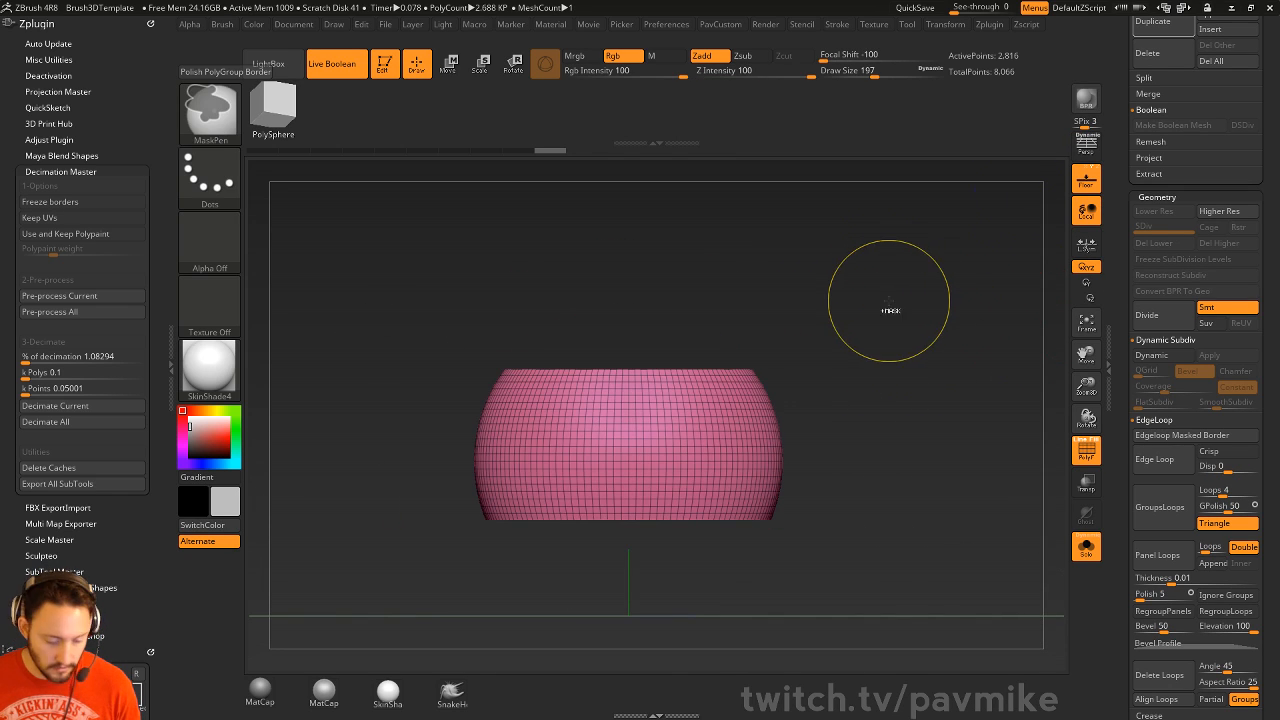
pyautogui.hotkey('ctrl', 'z')
pyautogui.hotkey('ctrl', 'z')
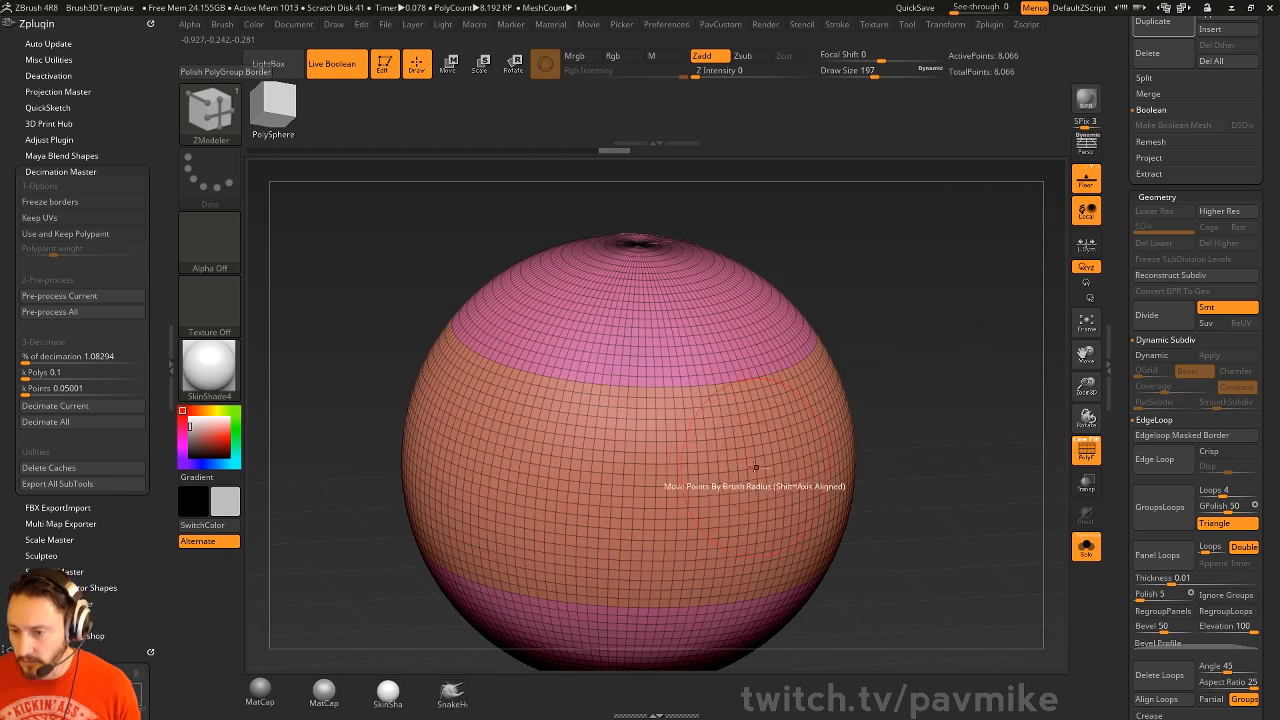
# - Choose the decimated horn shape as the insert mesh and insert it as a NanoMesh across the sphere's middle polygroup
pyautogui.rightClick(748, 478)
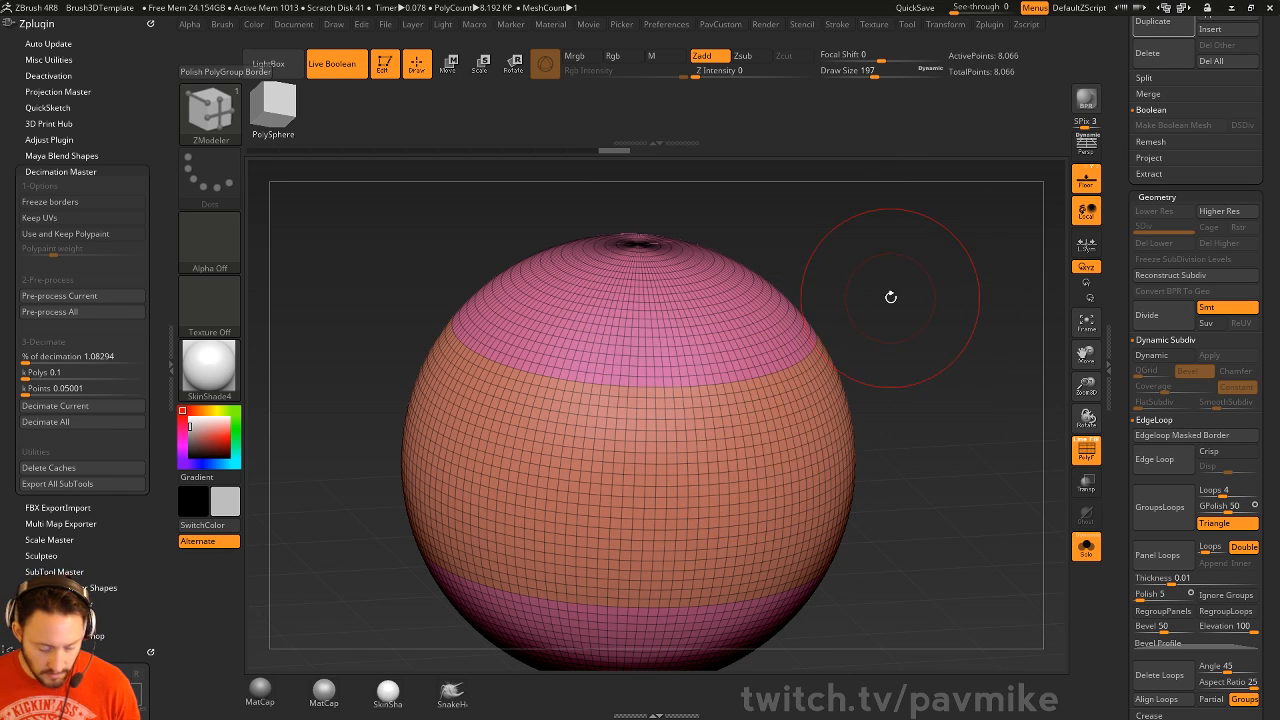
pyautogui.press('F1')
pyautogui.press('1')
pyautogui.keyDown('shift'); pyautogui.moveTo(1004, 296); pyautogui.dragTo(909, 292); pyautogui.keyUp('shift')
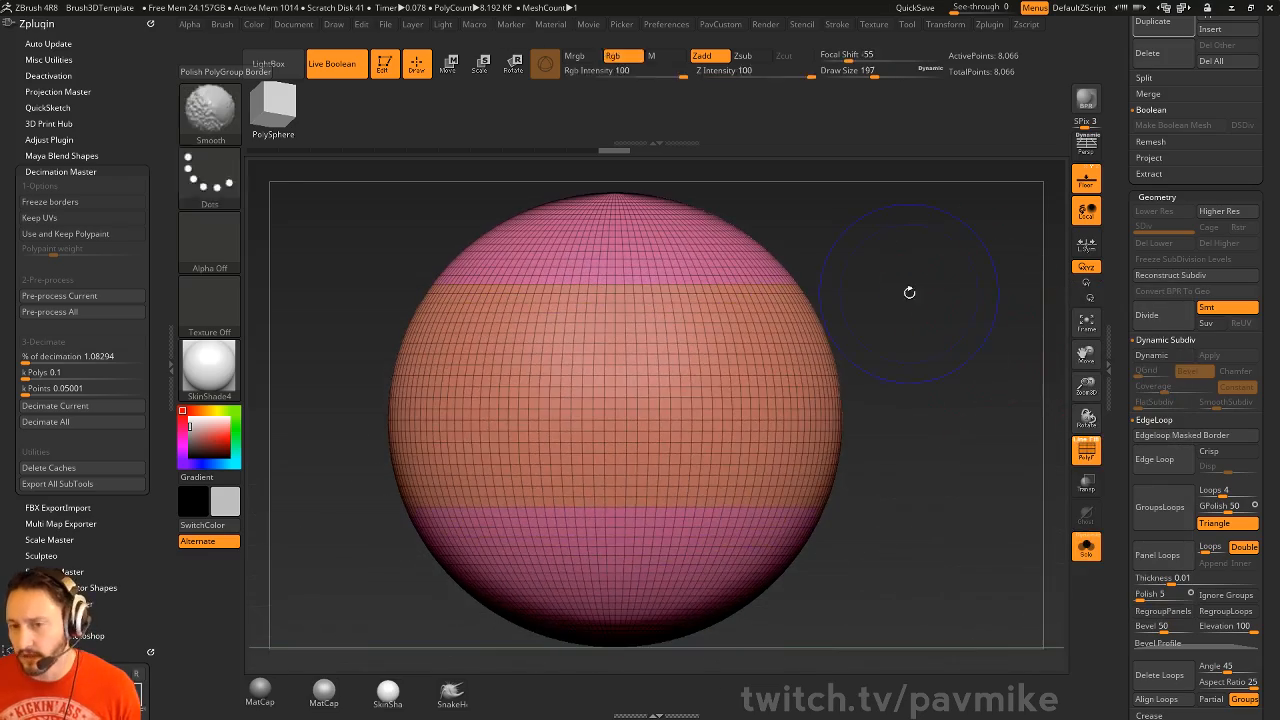
pyautogui.keyDown('alt'); pyautogui.moveTo(926, 394); pyautogui.dragTo(971, 440); pyautogui.keyUp('alt')
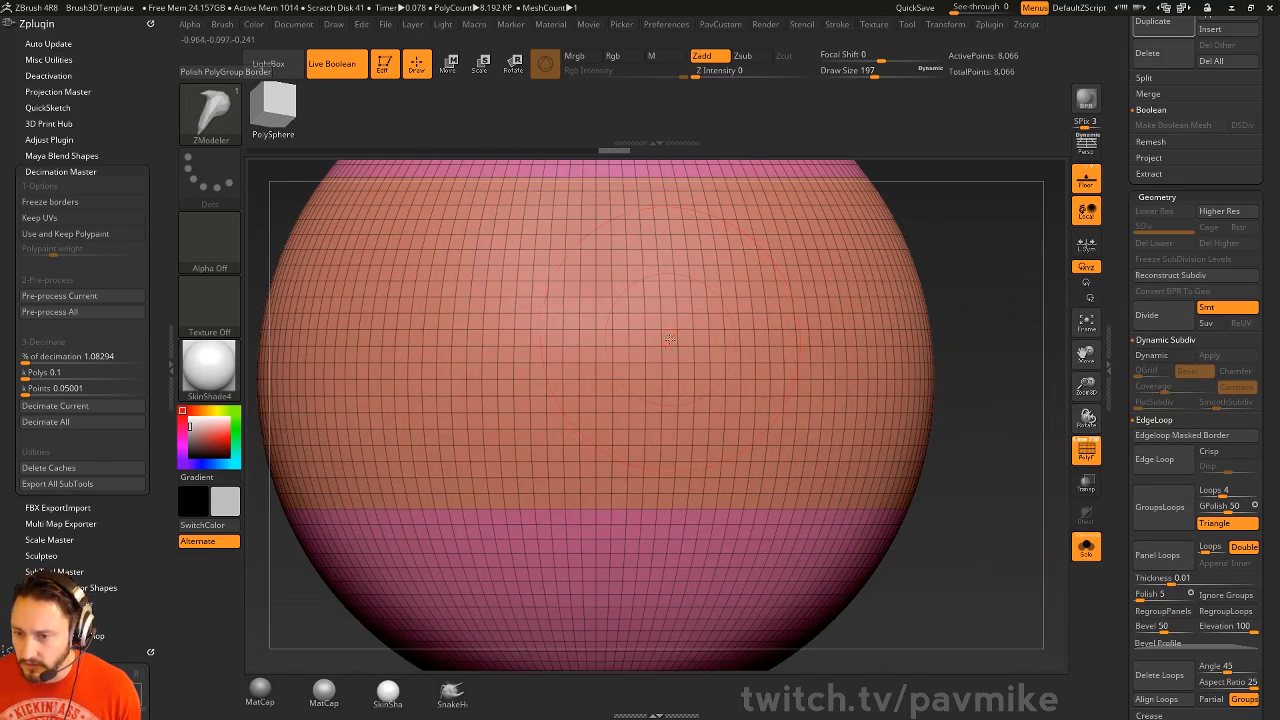
pyautogui.hotkey('shift', 'r')
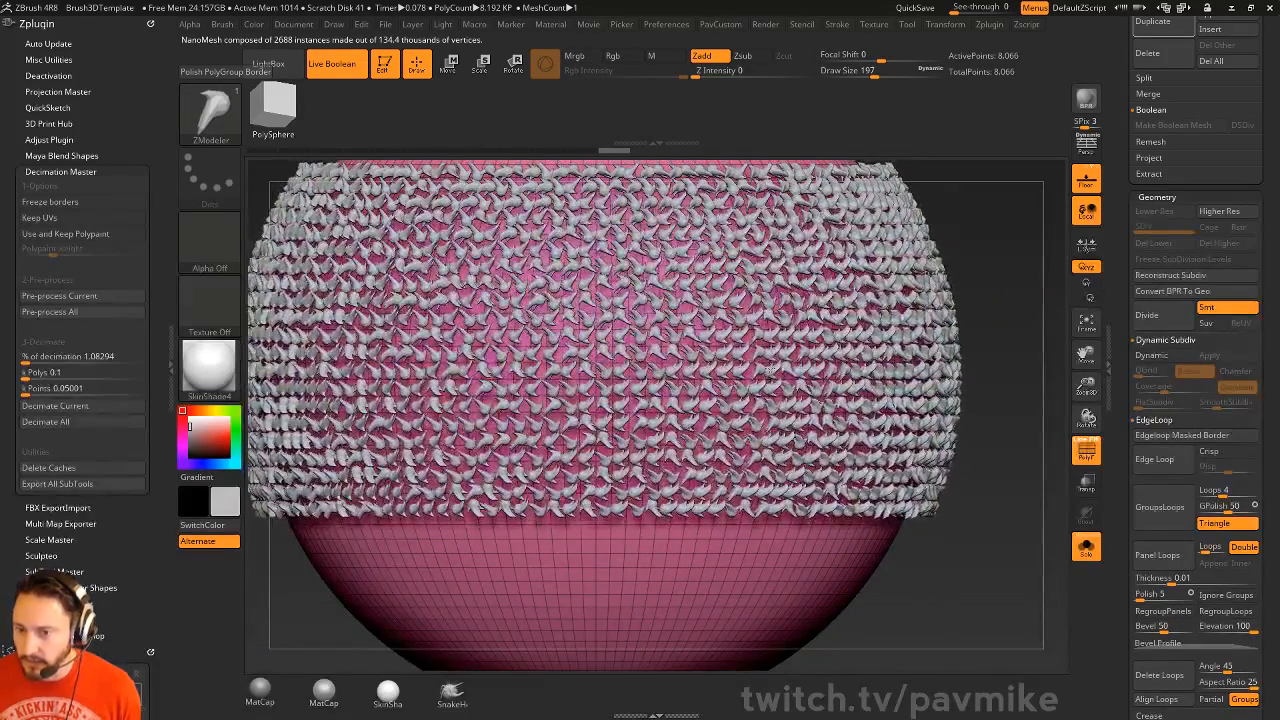
# - Set the NanoMesh size to about 0.54, ZOffset 0.756, ZRotation -10 and Random Distribution 0.566 with RandArray on
pyautogui.keyDown('alt'); pyautogui.moveTo(1022, 343); pyautogui.dragTo(1022, 306); pyautogui.keyUp('alt')
pyautogui.moveTo(1130, 372); pyautogui.dragTo(1130, 264)
pyautogui.click(1154, 379)
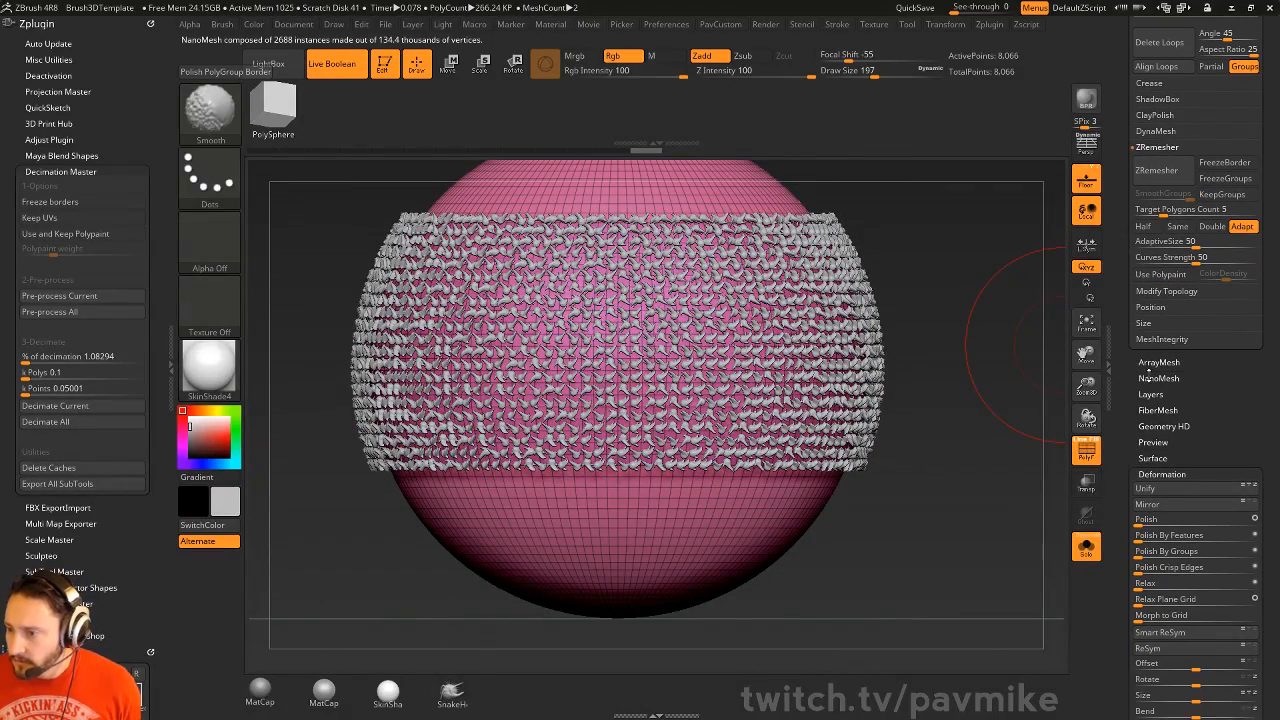
pyautogui.keyDown('alt'); pyautogui.moveTo(1019, 374); pyautogui.dragTo(1010, 428); pyautogui.keyUp('alt')
pyautogui.moveTo(1150, 576); pyautogui.dragTo(1174, 576)
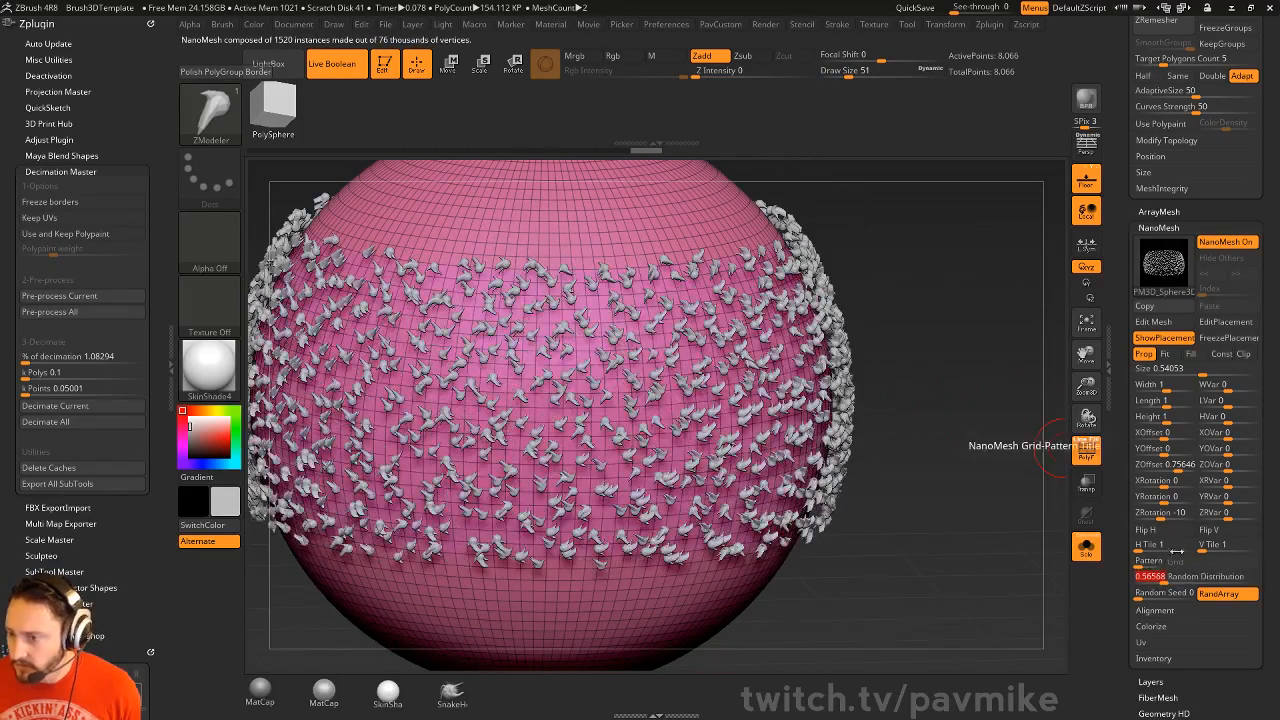
# - Set the NanoMesh alignment to Align To Normal
pyautogui.click(1154, 610)
pyautogui.moveTo(1129, 622); pyautogui.dragTo(1129, 522)
pyautogui.click(1188, 408)
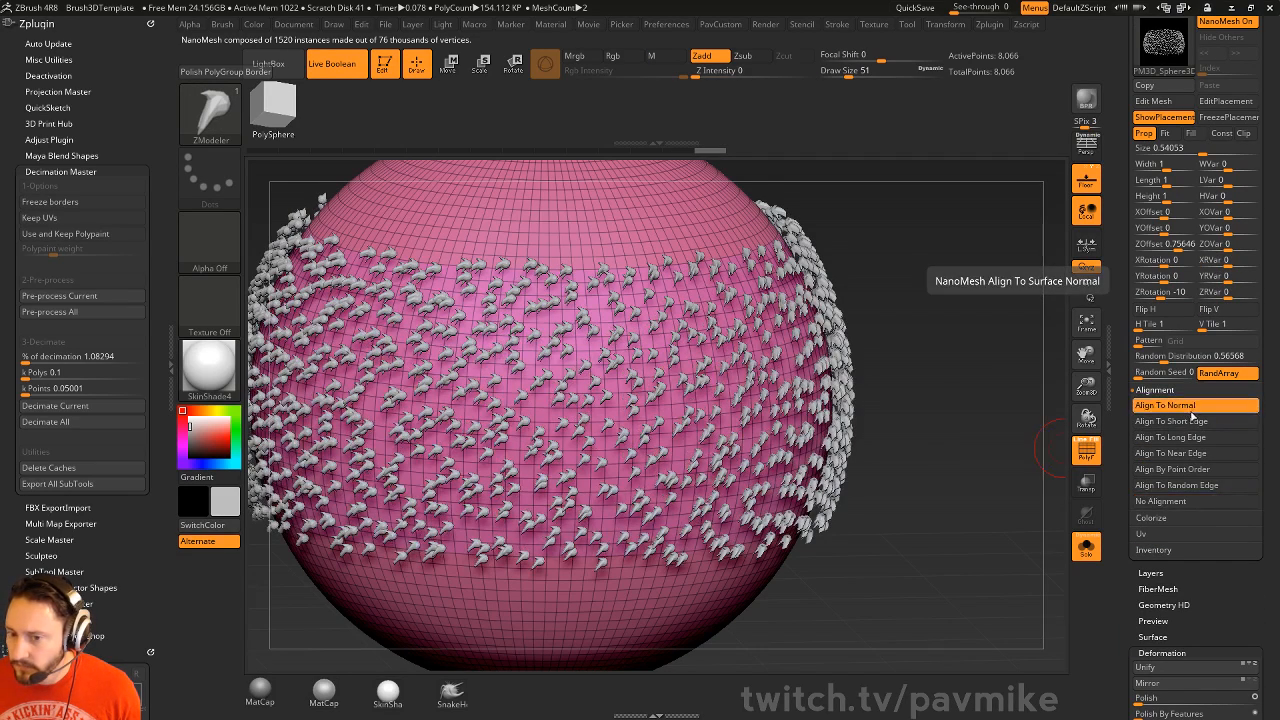
# - Apply Align Edge to the sphere's polygons with the Modify Topology options
pyautogui.moveTo(1125, 258); pyautogui.dragTo(1124, 386)
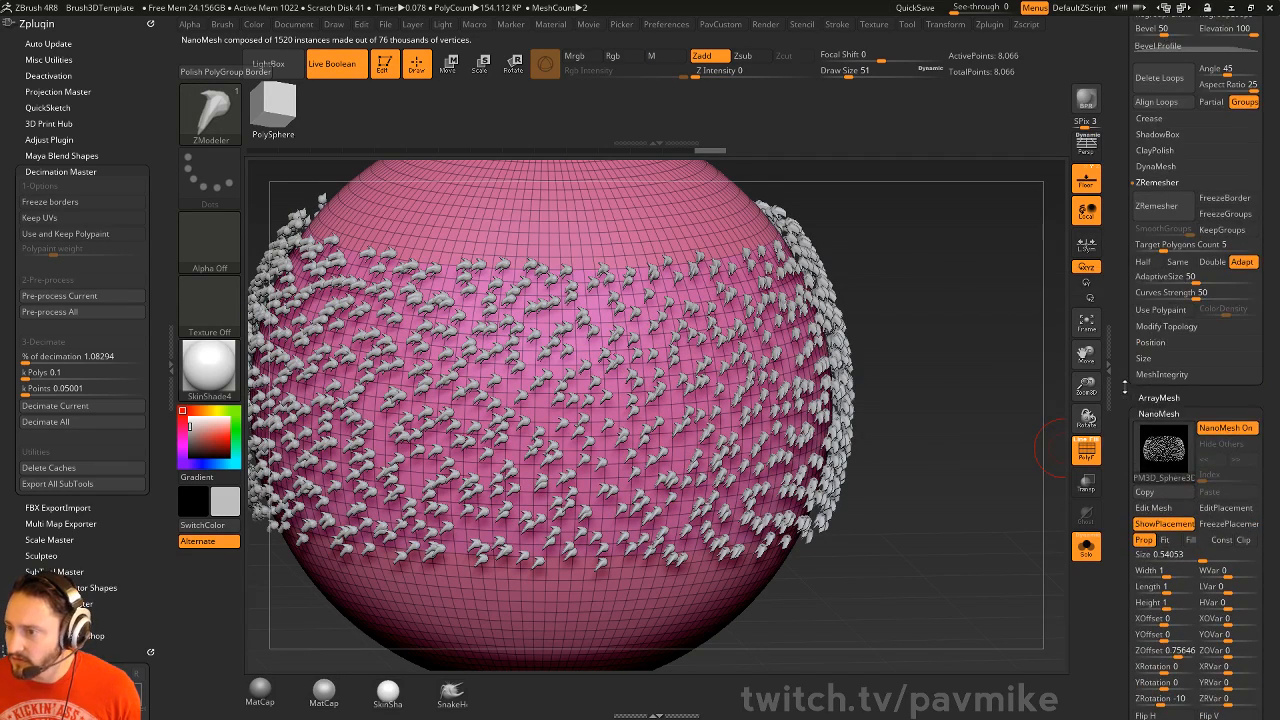
pyautogui.click(1143, 326)
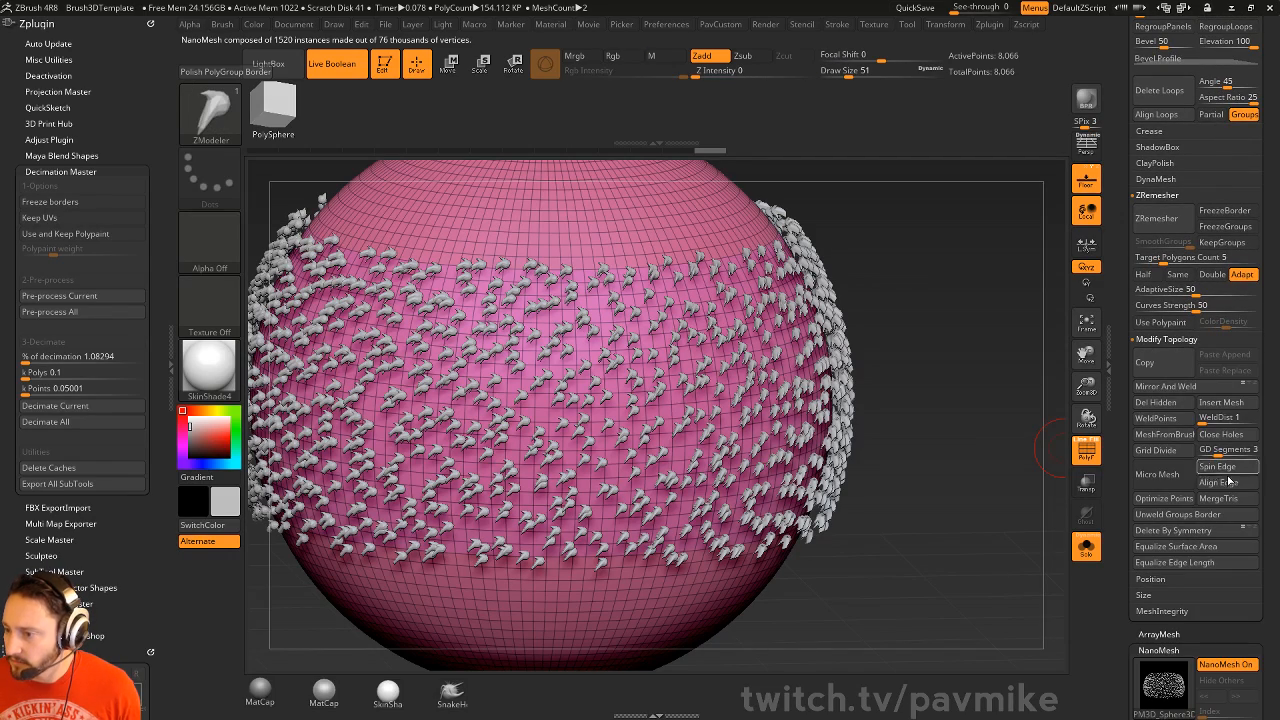
pyautogui.click(1228, 487)
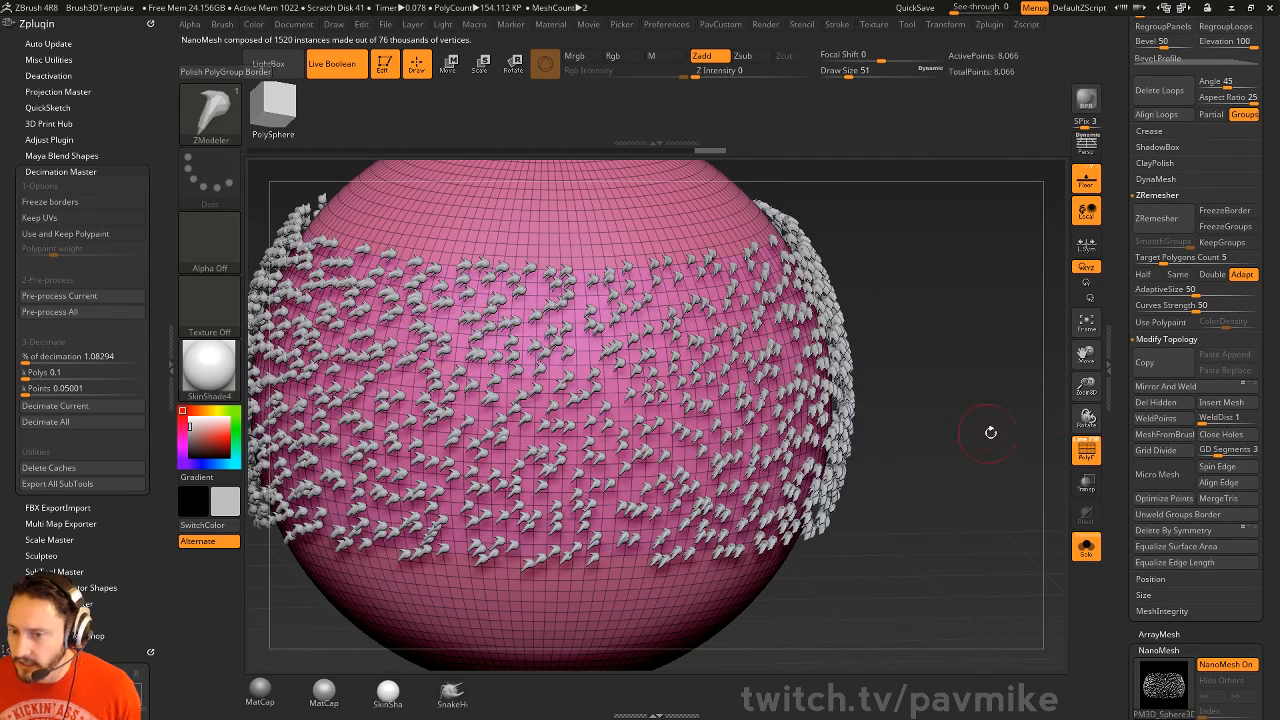
pyautogui.moveTo(988, 431); pyautogui.dragTo(1020, 432)
# - Set the NanoMesh to No Alignment with YRotation 47, ZRotation -33 and ZOffset about 0.046
pyautogui.moveTo(1127, 483); pyautogui.dragTo(1127, 297)
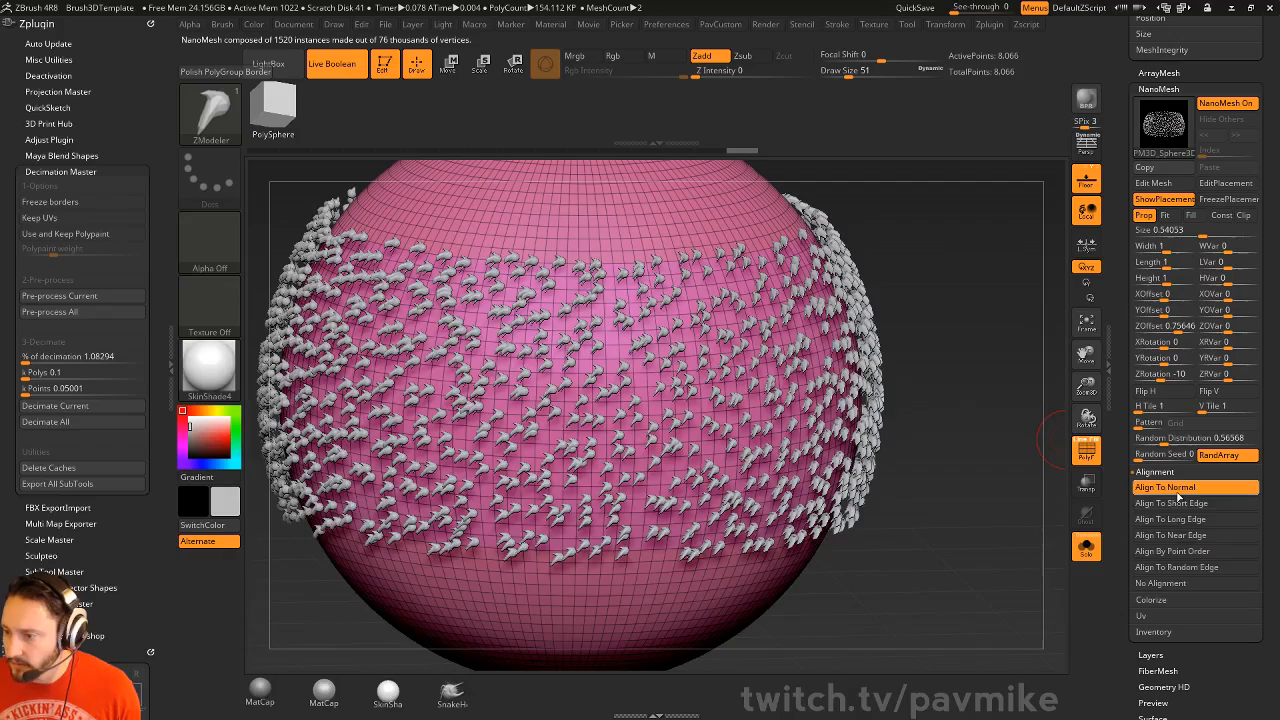
pyautogui.click(1165, 583)
pyautogui.moveTo(1027, 491); pyautogui.dragTo(1078, 383)
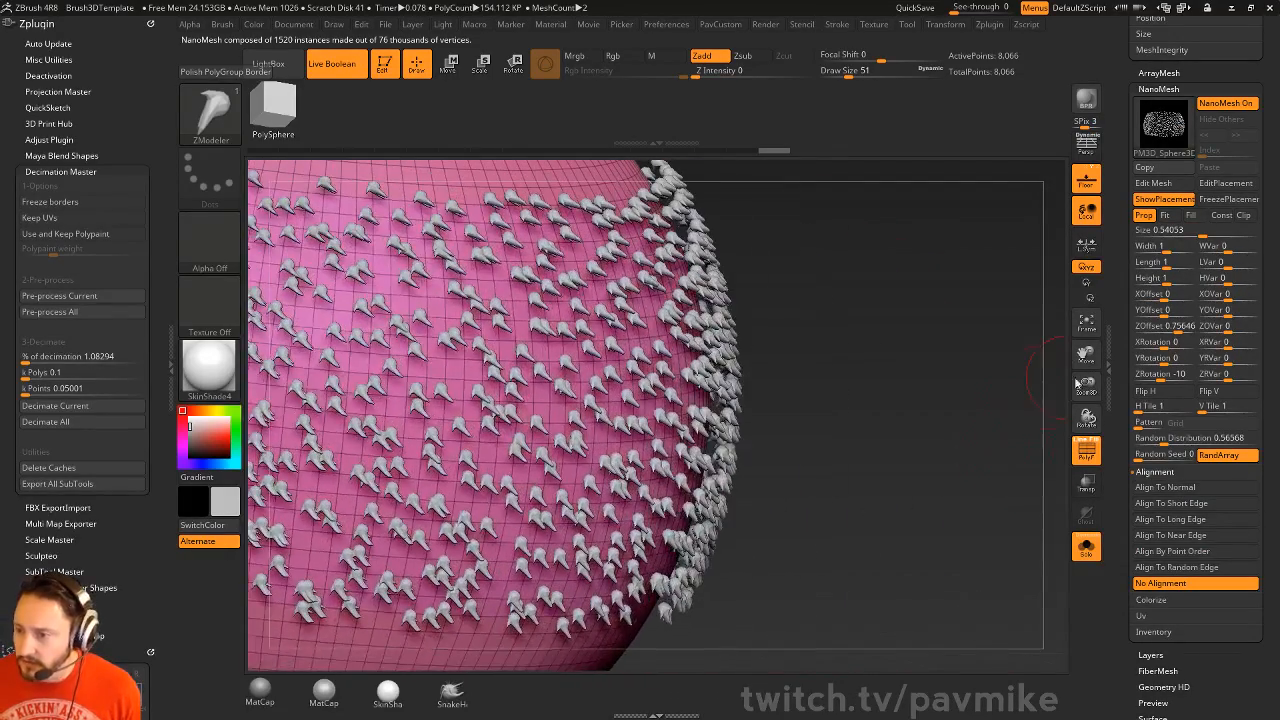
pyautogui.moveTo(1158, 375); pyautogui.dragTo(1166, 371)
pyautogui.moveTo(1160, 362); pyautogui.dragTo(1178, 333)
pyautogui.moveTo(977, 405); pyautogui.dragTo(1042, 375)
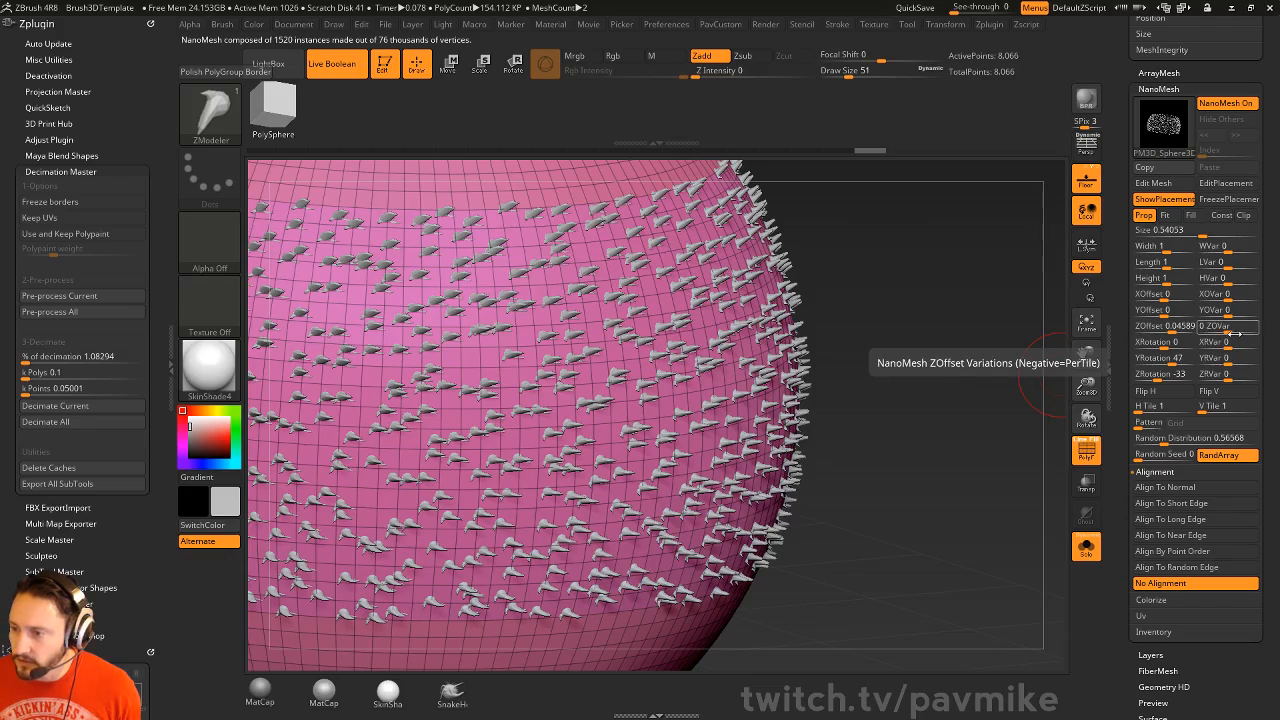
# - Vary the NanoMesh instances with ZOVar 29, XRVar 18, YRVar 23 and ZRVar 26, and set width about 3.28 and length about 2.86
pyautogui.click(1240, 348)
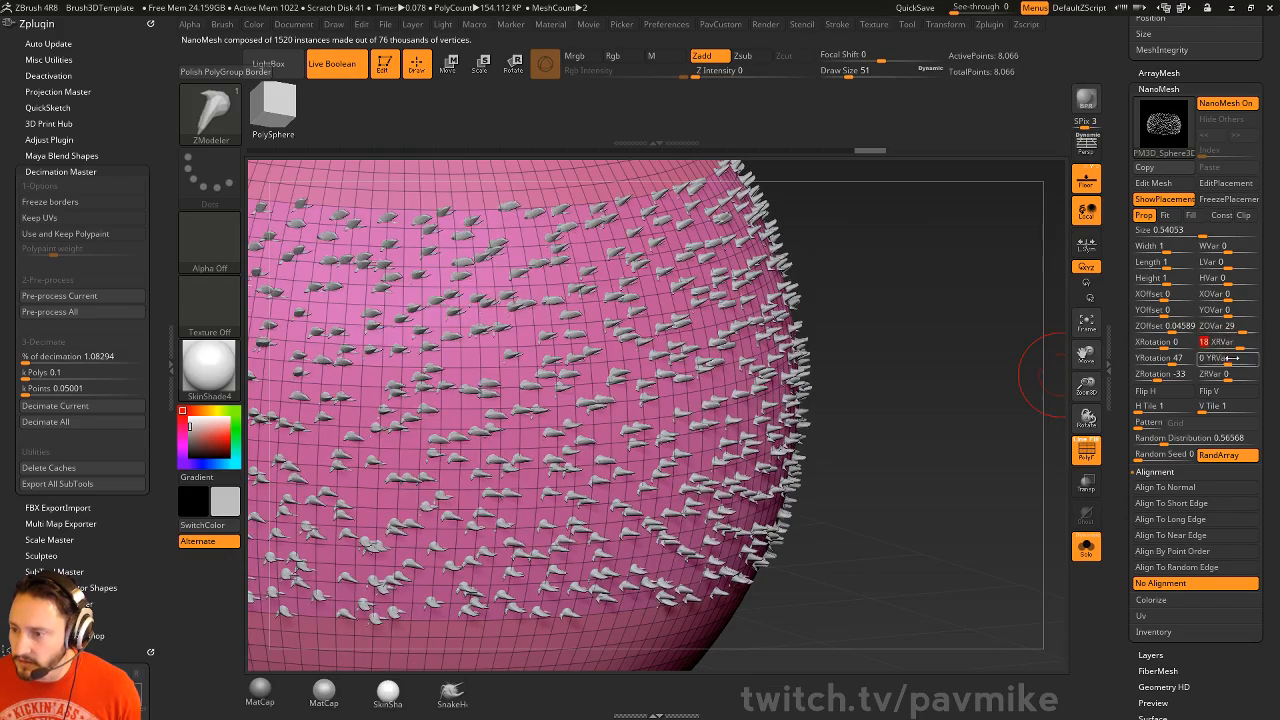
pyautogui.click(1242, 364)
pyautogui.click(1242, 379)
pyautogui.click(1178, 248)
pyautogui.click(1177, 263)
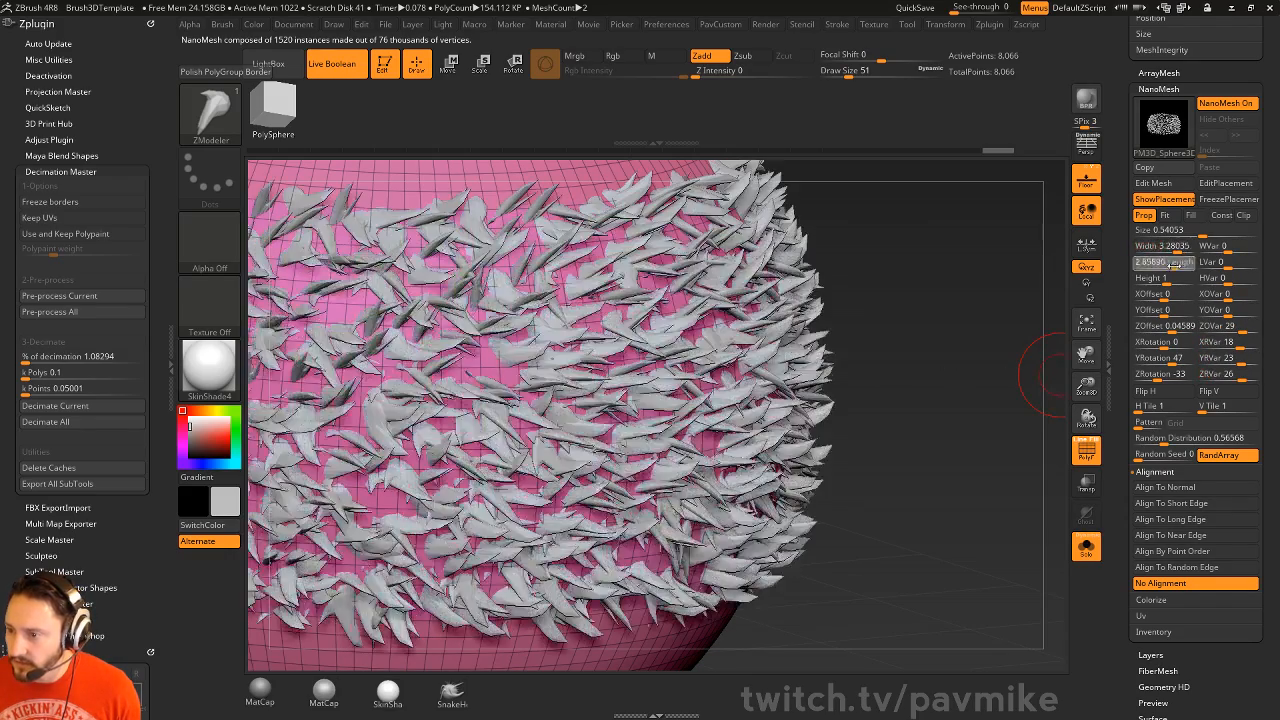
# - Set the height of the horned NanoMesh instances on the sphere to about 1.98
pyautogui.click(1173, 280)
pyautogui.press('f')
pyautogui.moveTo(930, 320); pyautogui.dragTo(790, 328)
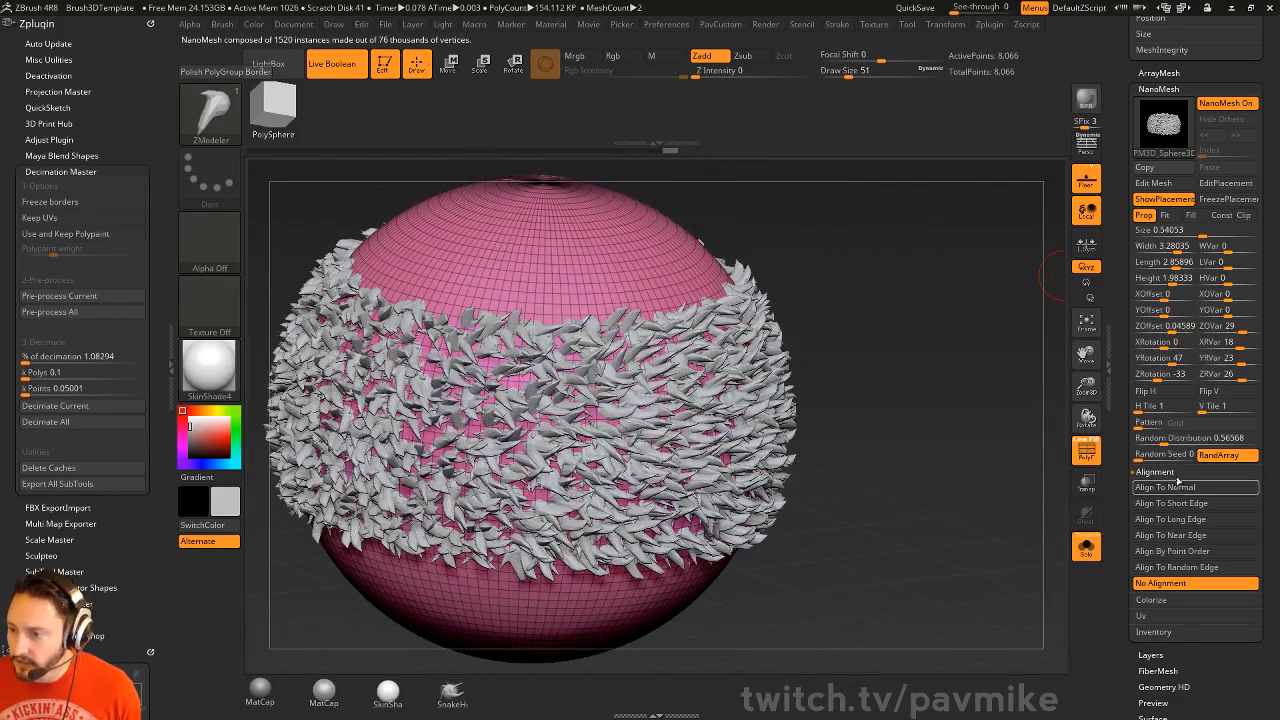
# - Try a Random Distribution of 0 and Fit sizing on the NanoMesh, and return to Prop sizing
pyautogui.click(1164, 439)
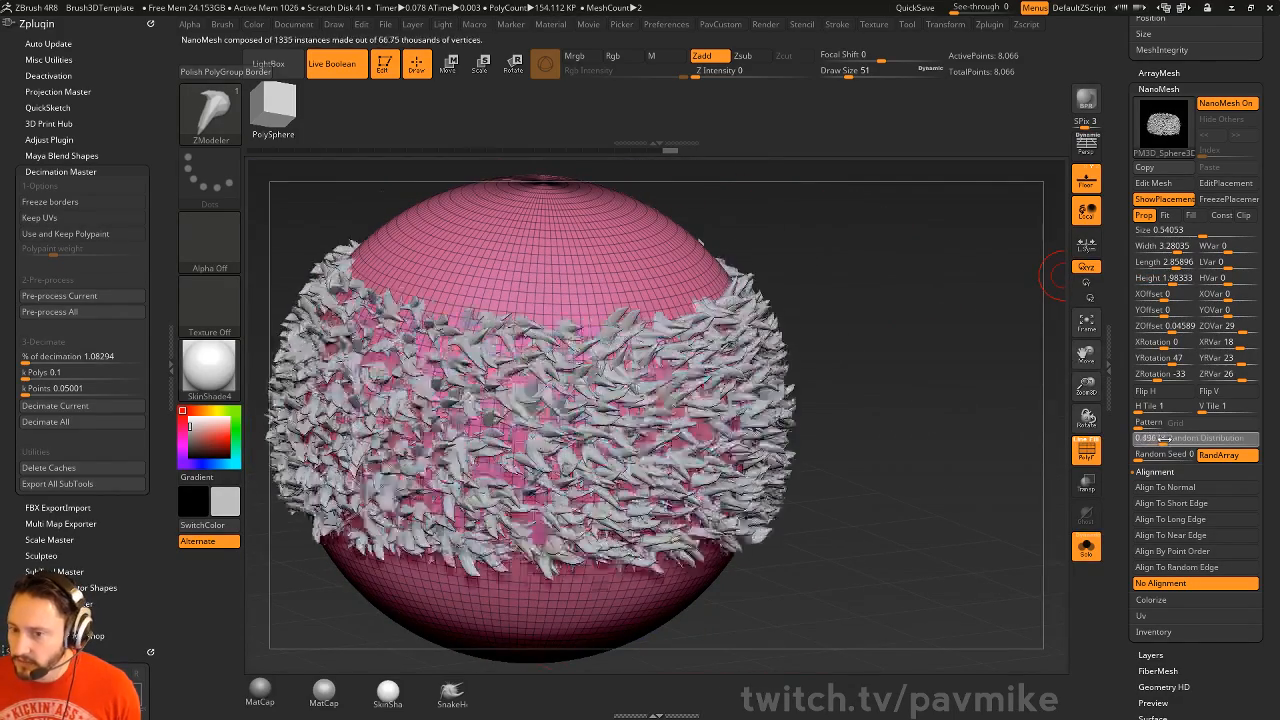
pyautogui.moveTo(1164, 439); pyautogui.dragTo(1131, 440)
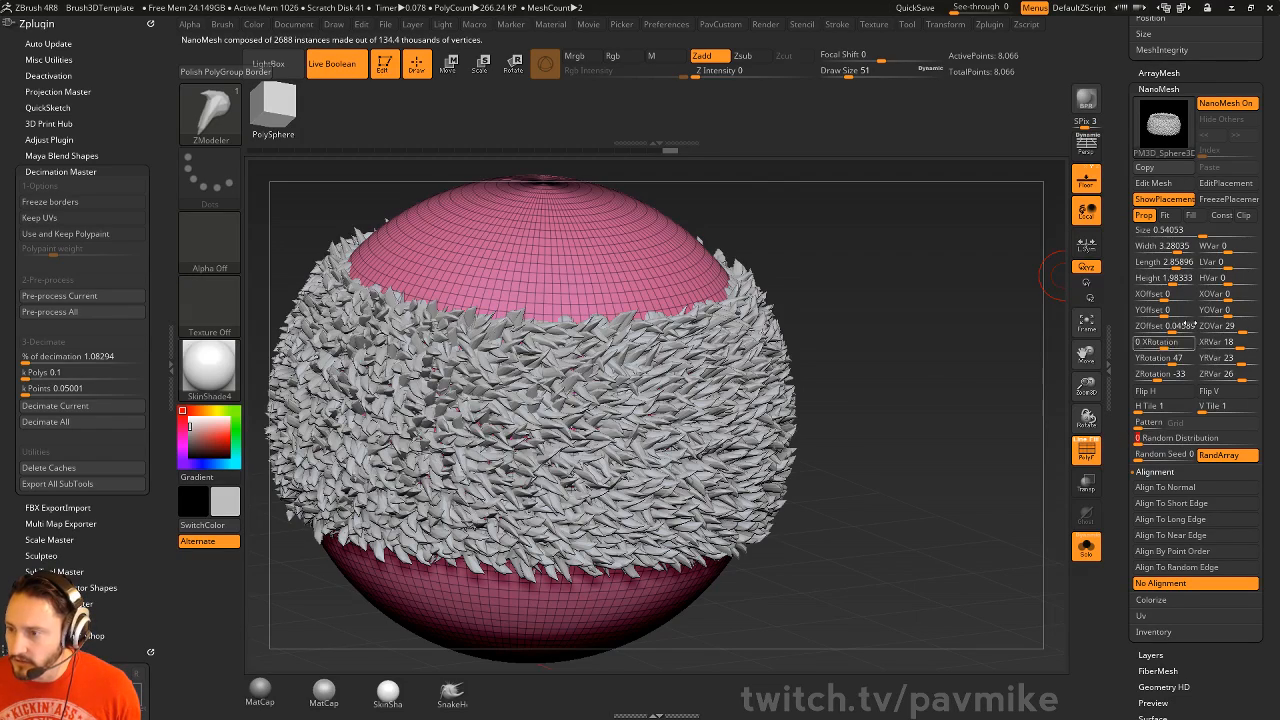
pyautogui.click(1166, 216)
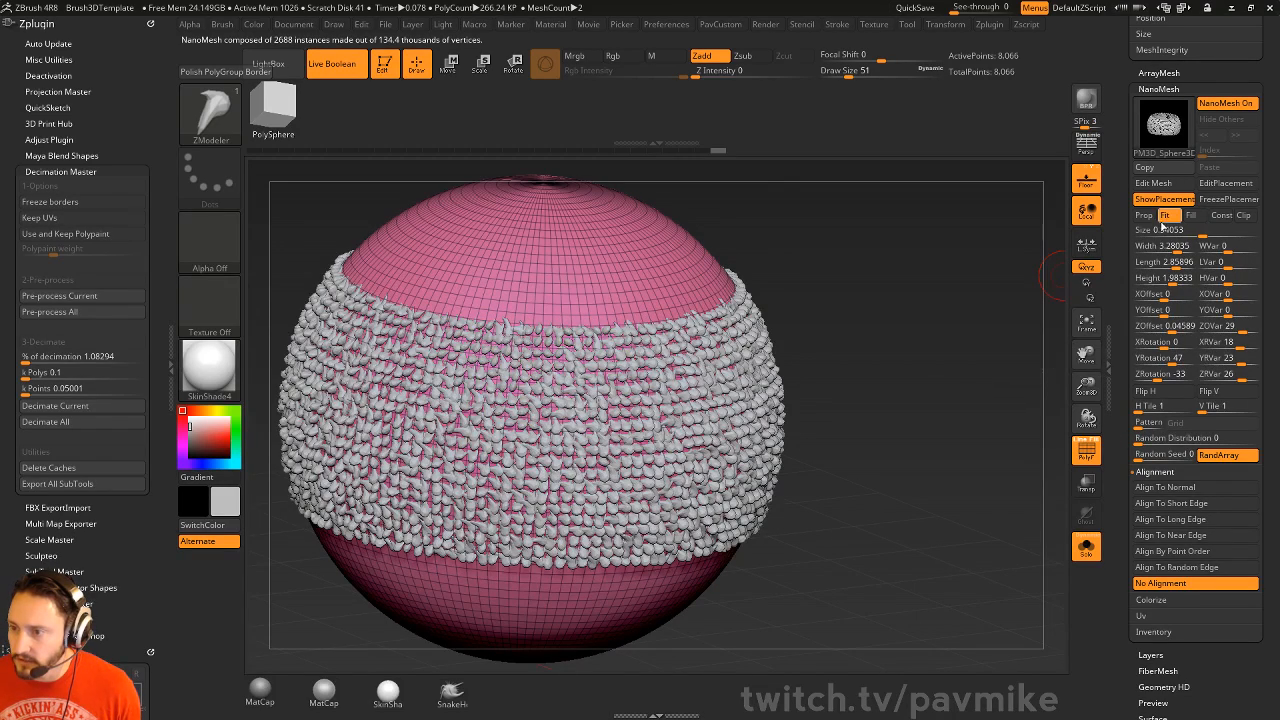
pyautogui.click(1144, 217)
# - Set the NanoMesh Random Distribution to about 0.497 to thin out the instances around the sphere
pyautogui.moveTo(700, 360); pyautogui.dragTo(950, 366, button='right')
pyautogui.moveTo(870, 360); pyautogui.dragTo(978, 396, button='right')
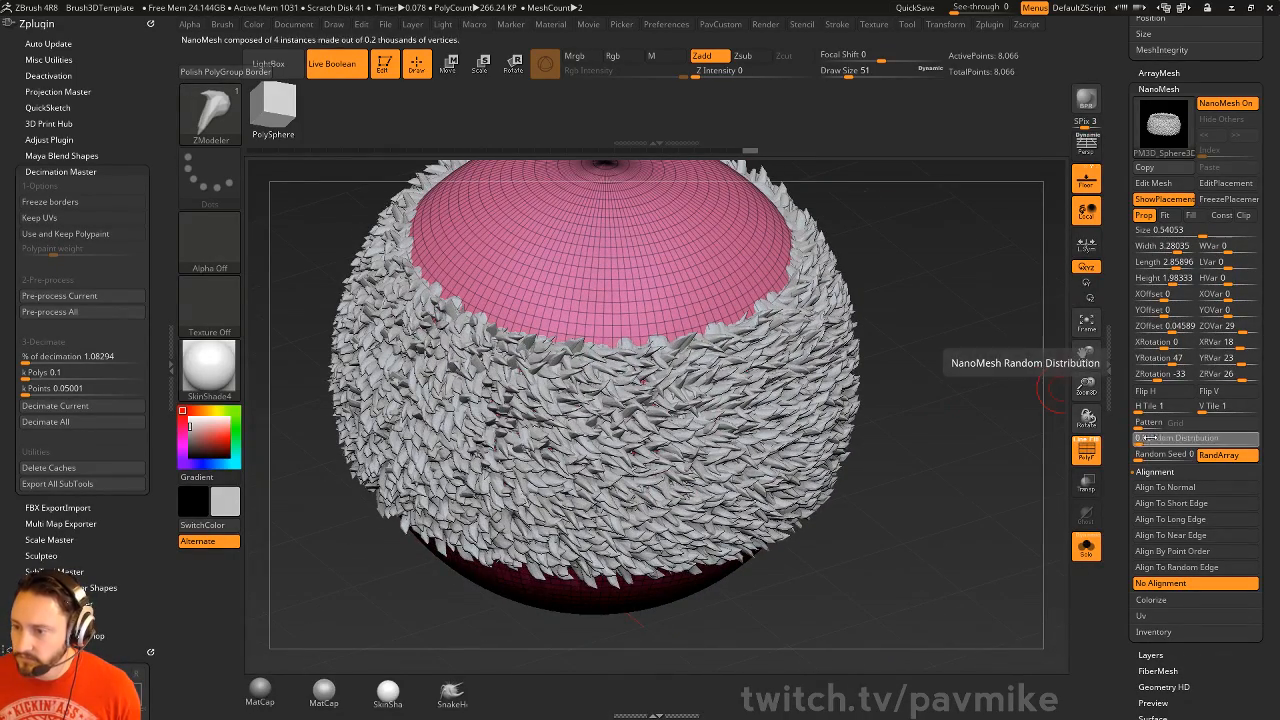
pyautogui.moveTo(1139, 439); pyautogui.dragTo(1164, 439)
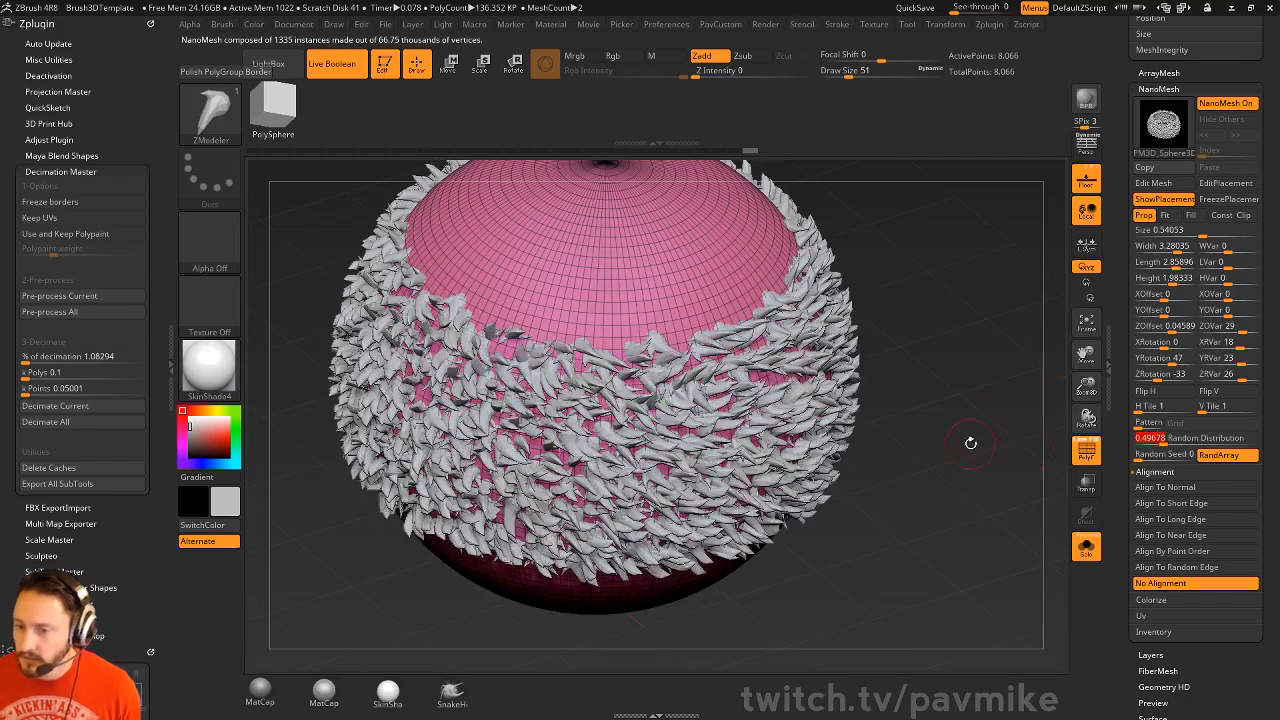
pyautogui.moveTo(971, 443); pyautogui.dragTo(961, 516, button='right')
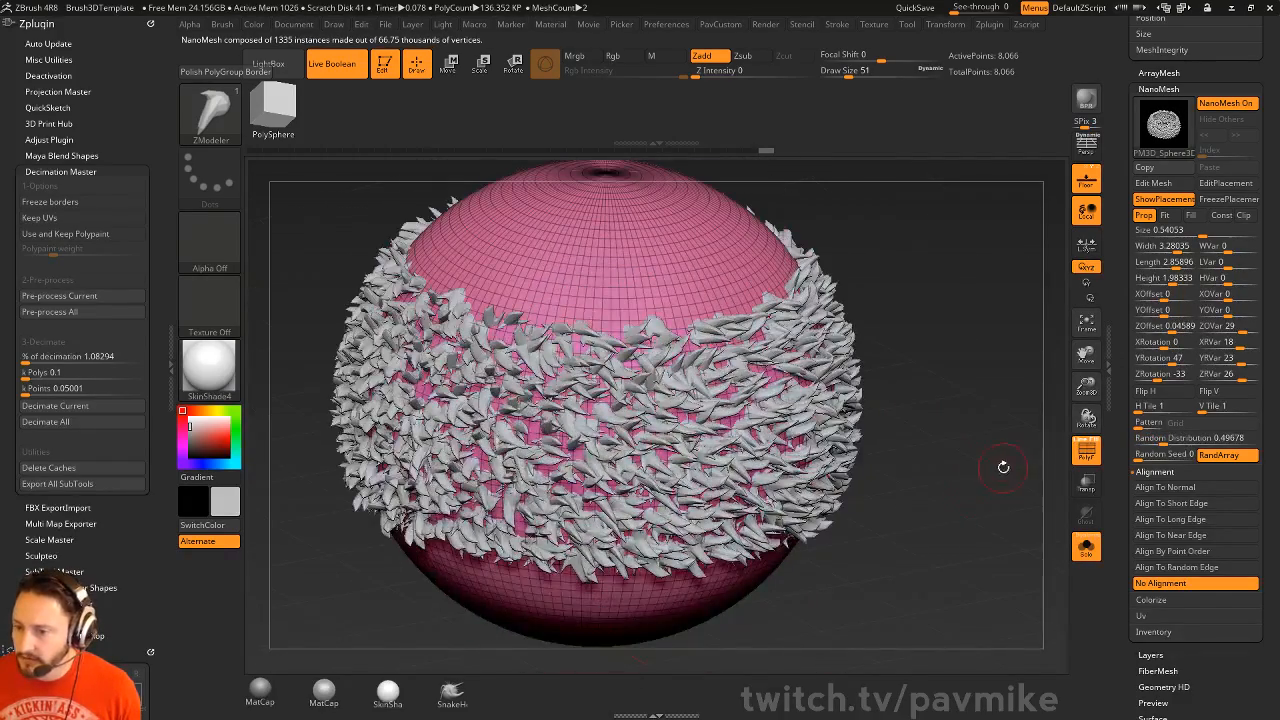
pyautogui.keyDown('alt'); pyautogui.moveTo(994, 354); pyautogui.dragTo(979, 392, button='right'); pyautogui.keyUp('alt')
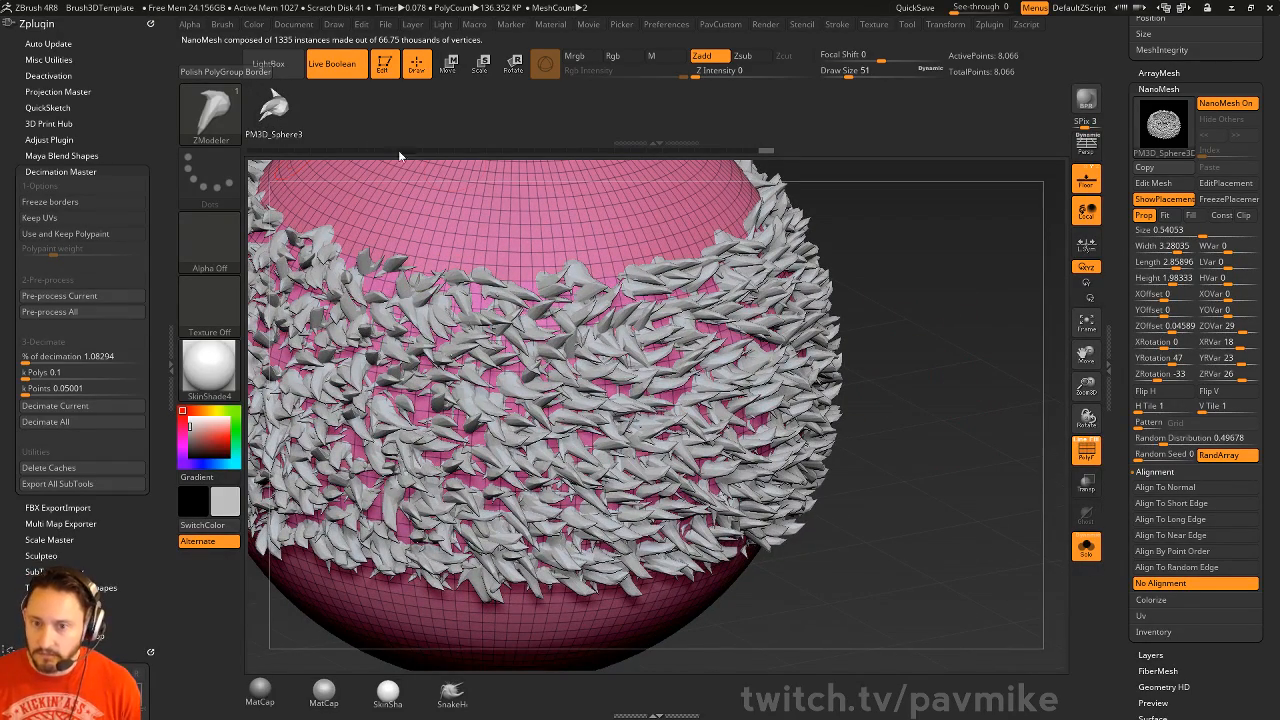
# - Insert Arrow3D as a second NanoMesh across the sphere's polygroup at size about 0.547
pyautogui.press('F1')
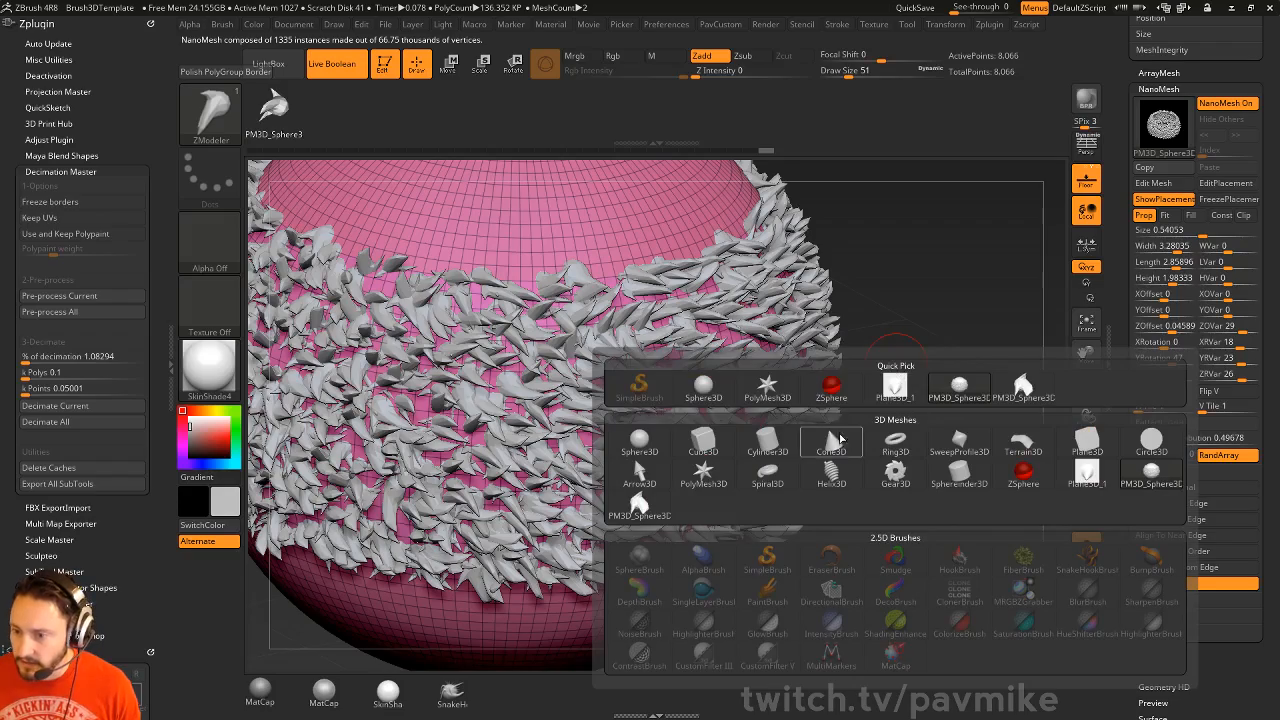
pyautogui.click(835, 442)
pyautogui.press('F1')
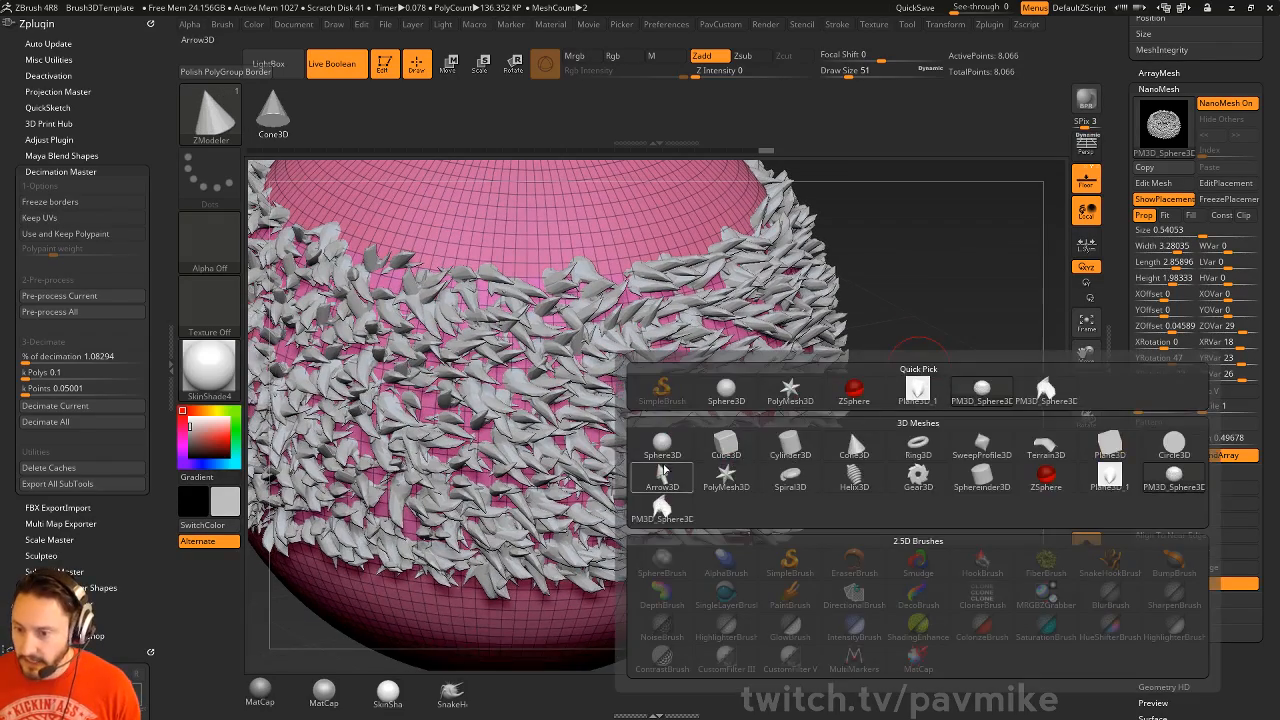
pyautogui.click(662, 473)
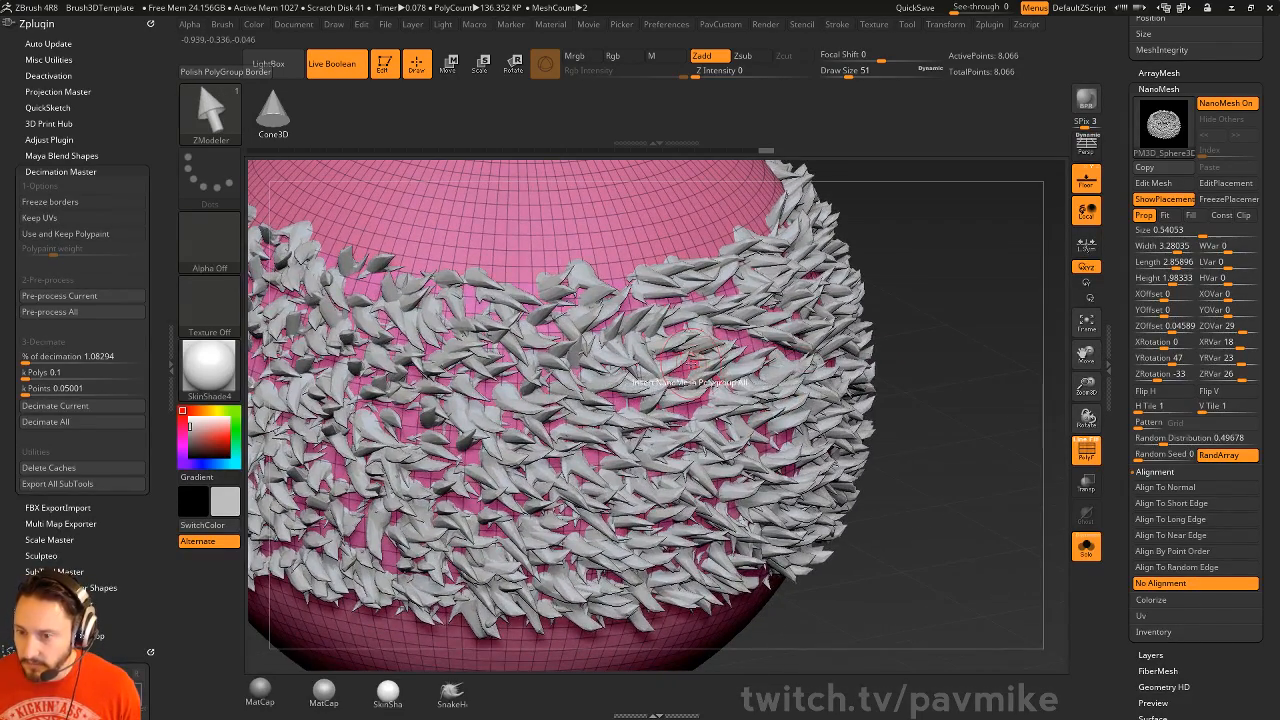
pyautogui.click(690, 365)
pyautogui.hotkey('ctrl', 'z')
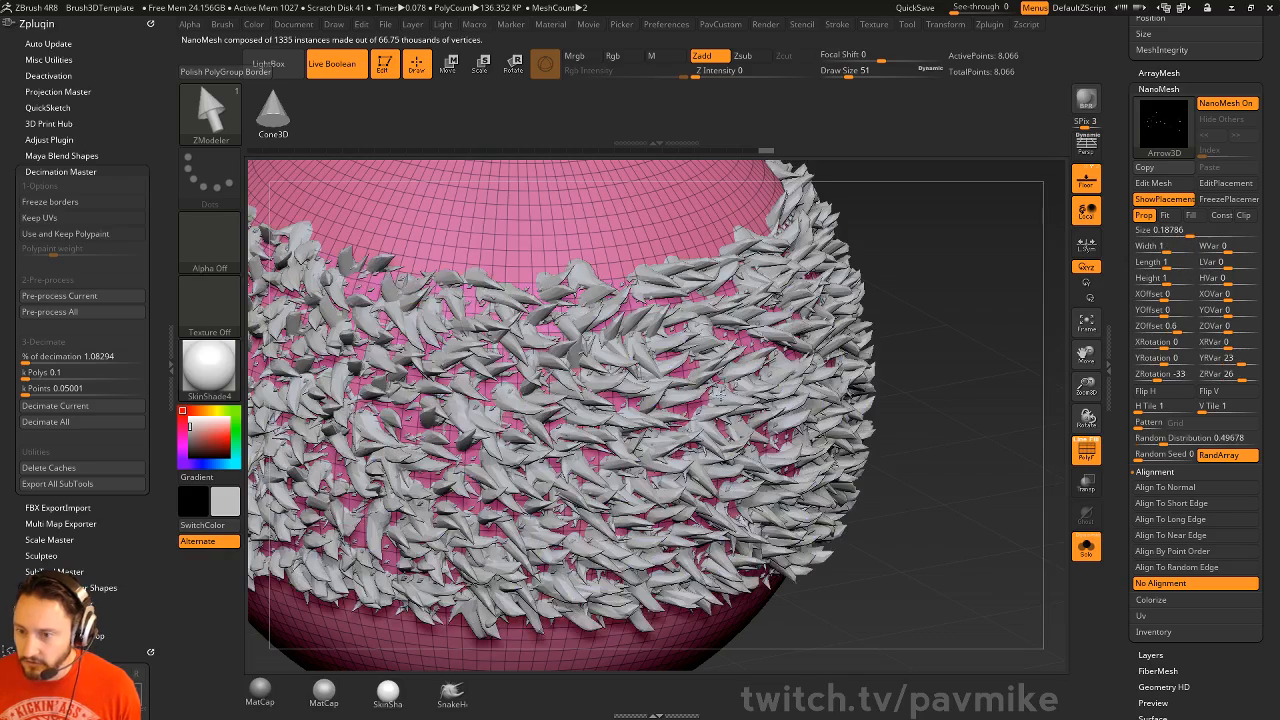
pyautogui.moveTo(690, 365)
pyautogui.mouseDown()
pyautogui.moveTo(760, 422)
pyautogui.moveTo(699, 374)
pyautogui.mouseUp()
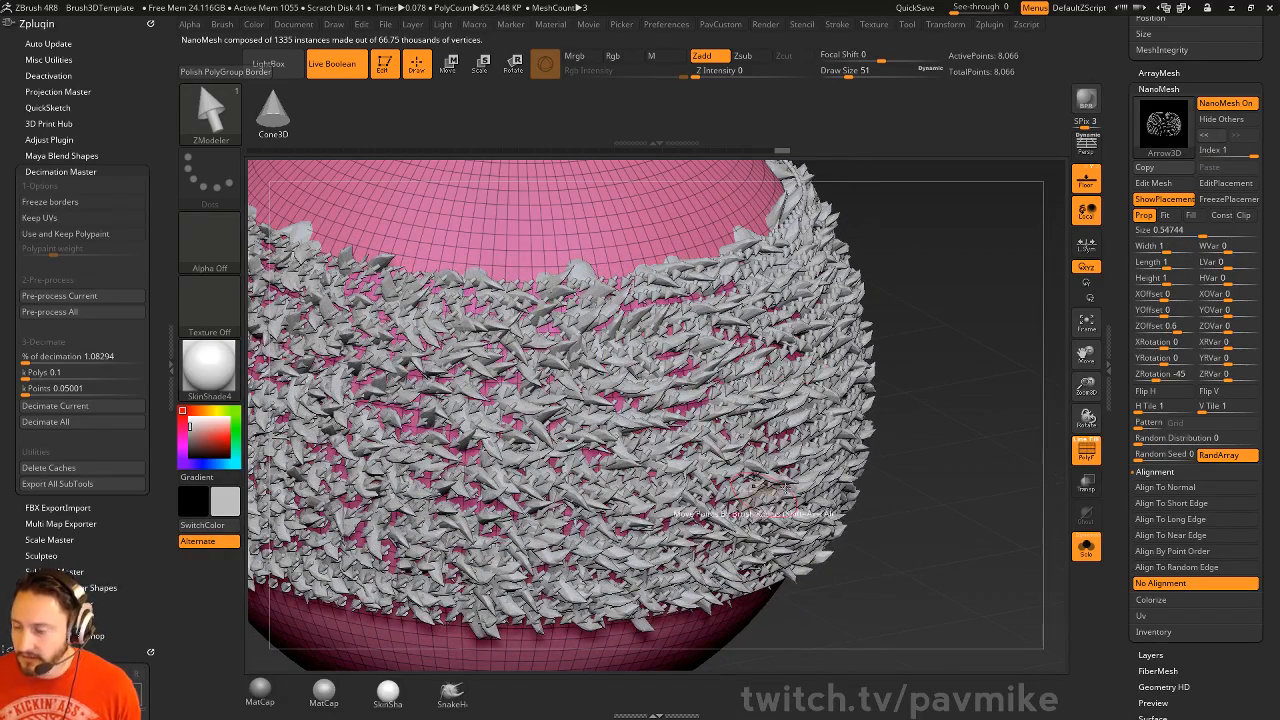
# - Orient the arrow NanoMesh with XRotation -102, YRotation 42 and ZRotation 106, and set its ZOffset to 0
pyautogui.moveTo(1165, 329)
pyautogui.mouseDown()
pyautogui.moveTo(1193, 328)
pyautogui.moveTo(1172, 332)
pyautogui.mouseUp()
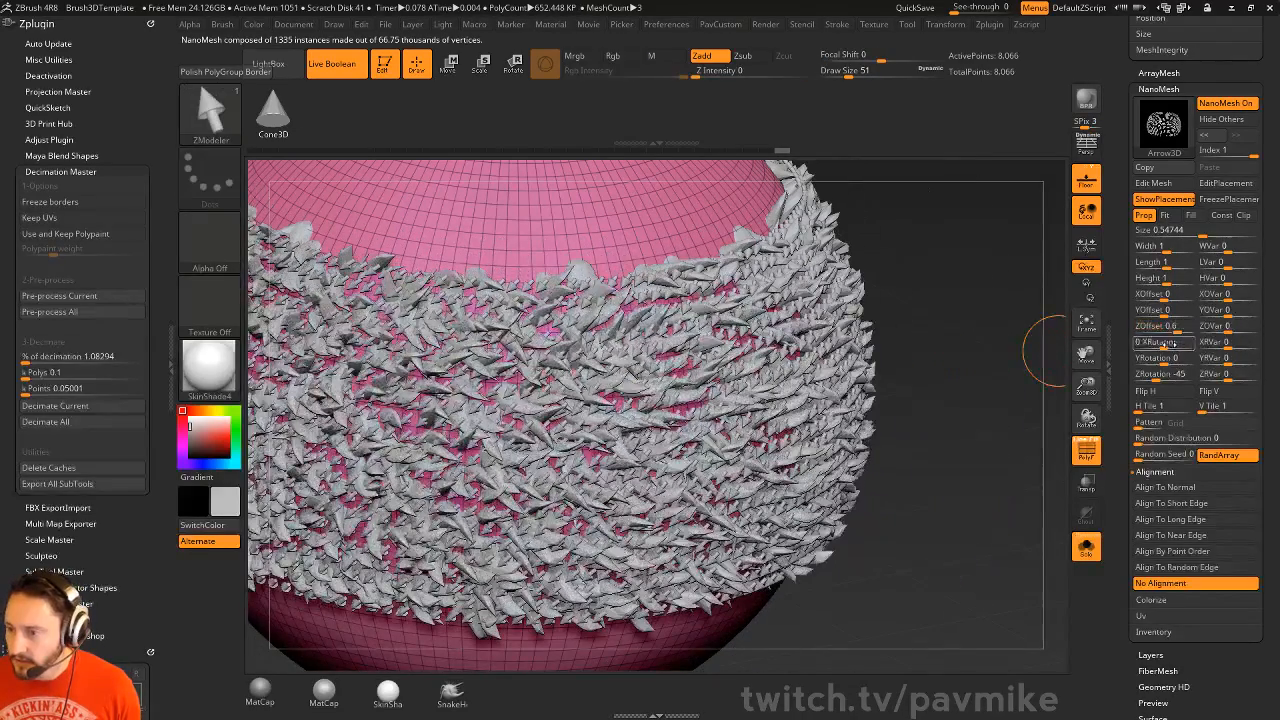
pyautogui.moveTo(1163, 375)
pyautogui.mouseDown()
pyautogui.moveTo(1180, 358)
pyautogui.moveTo(1140, 343)
pyautogui.moveTo(1180, 374)
pyautogui.mouseUp()
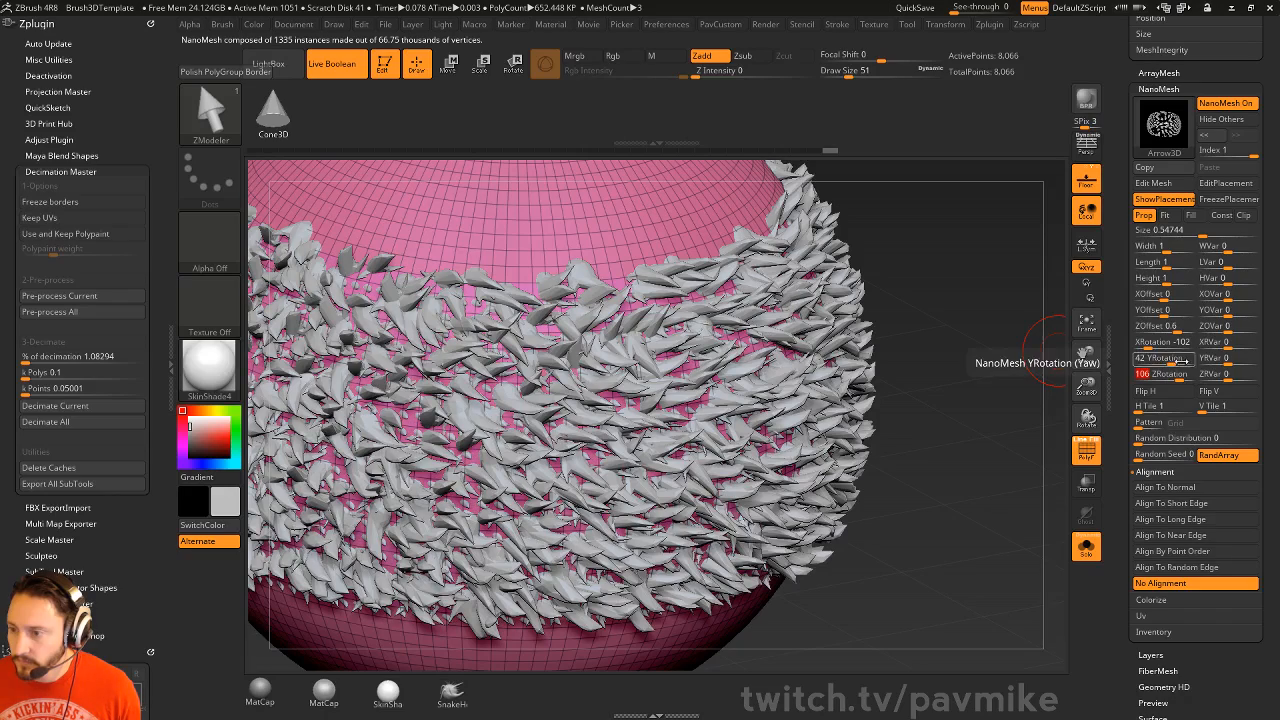
pyautogui.moveTo(1172, 326); pyautogui.dragTo(1160, 327)
# - Set the arrow NanoMesh to width about 1.57, length about 3.06 and height about 2.48
pyautogui.click(1170, 247)
pyautogui.click(1176, 263)
pyautogui.click(1174, 279)
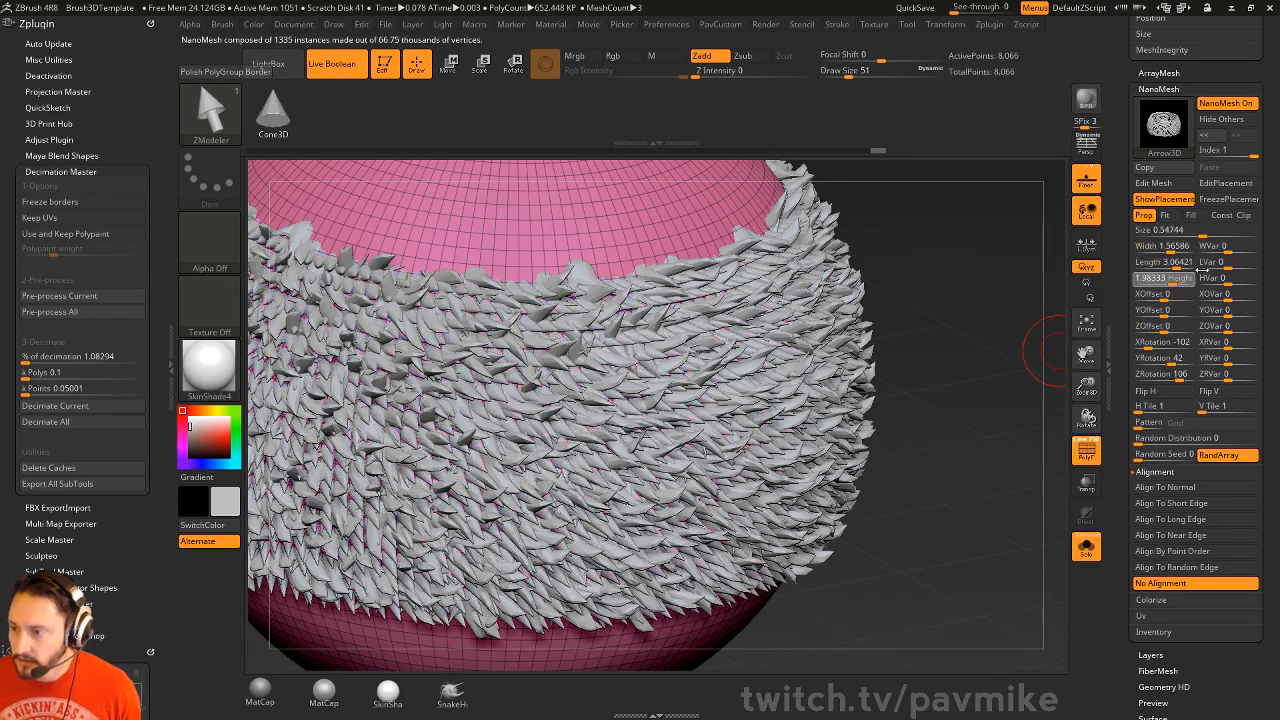
# - Vary the arrow instances with WVar 16, LVar 5 and HVar 1, and set Random Distribution to about 0.379
pyautogui.click(1239, 247)
pyautogui.click(1236, 262)
pyautogui.click(1232, 278)
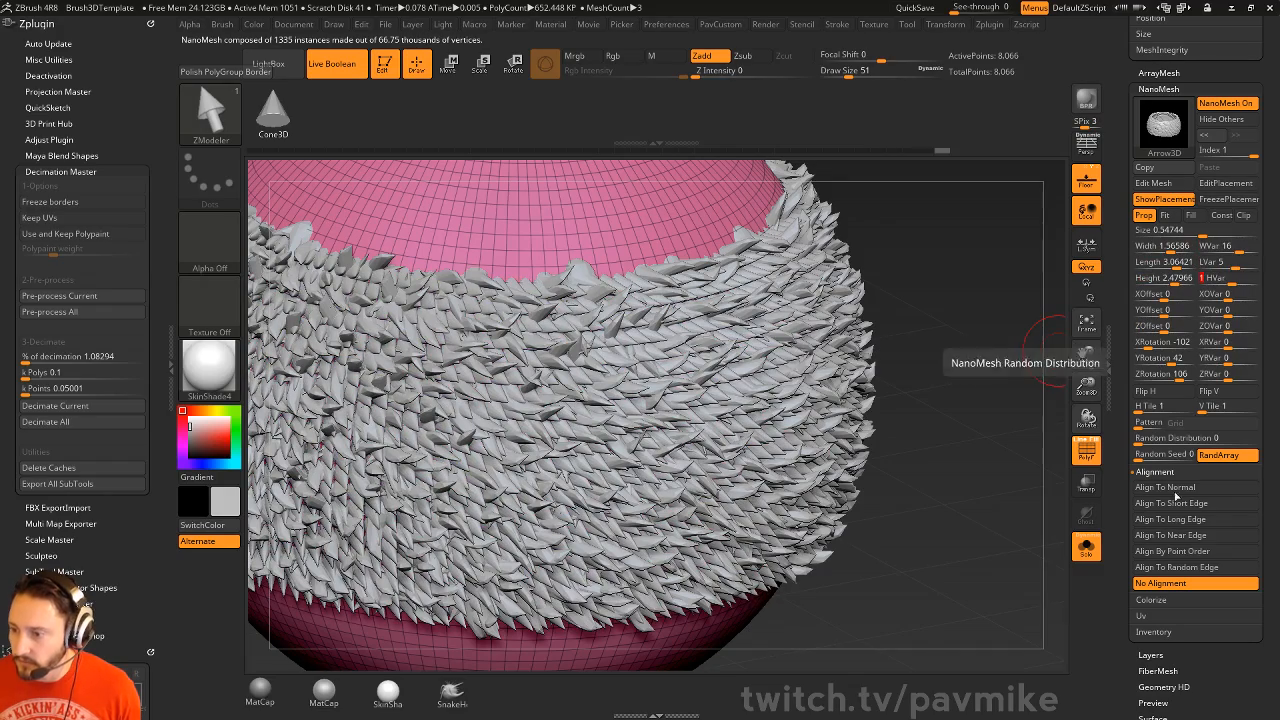
pyautogui.click(1165, 439)
pyautogui.moveTo(1165, 443)
pyautogui.mouseDown()
pyautogui.moveTo(1192, 443)
pyautogui.moveTo(1162, 443)
pyautogui.mouseUp()
# - Convert the sphere and both of its NanoMeshes to real geometry with Convert BPR To Geo
pyautogui.press('f')
pyautogui.moveTo(977, 394); pyautogui.dragTo(1060, 380)
pyautogui.scroll(-3, 1132, 448)
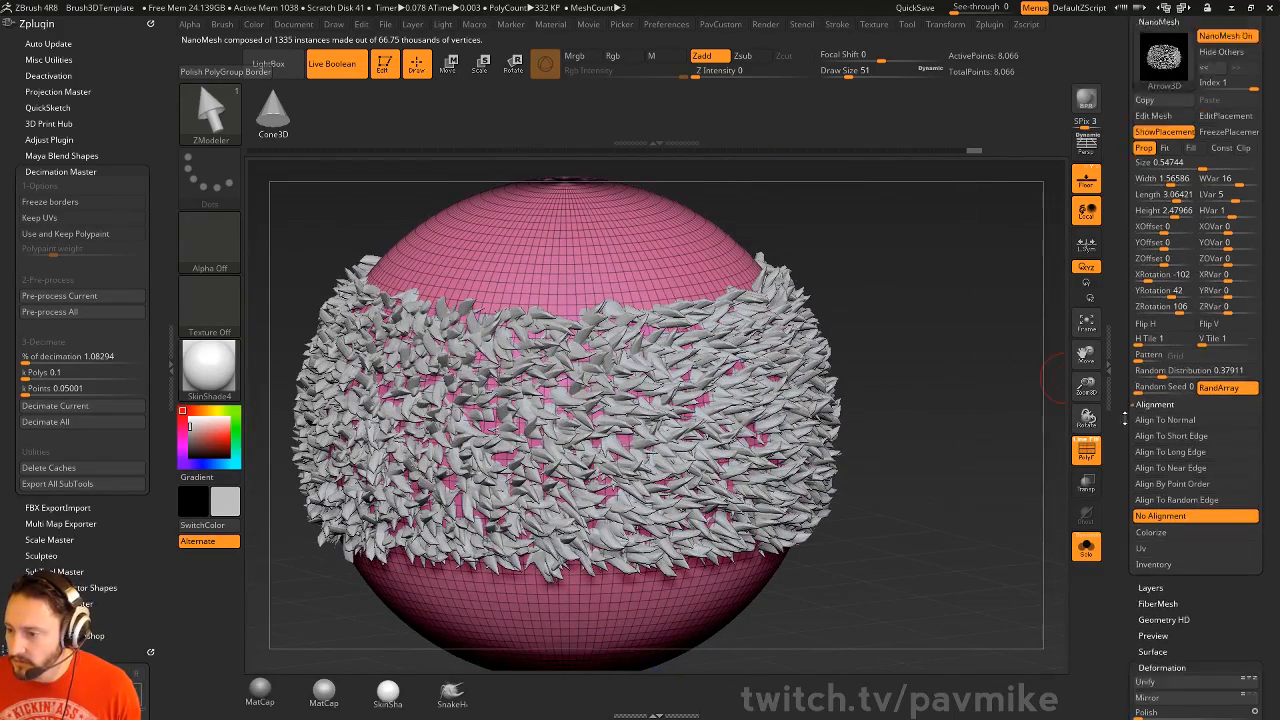
pyautogui.scroll(9, 1127, 480)
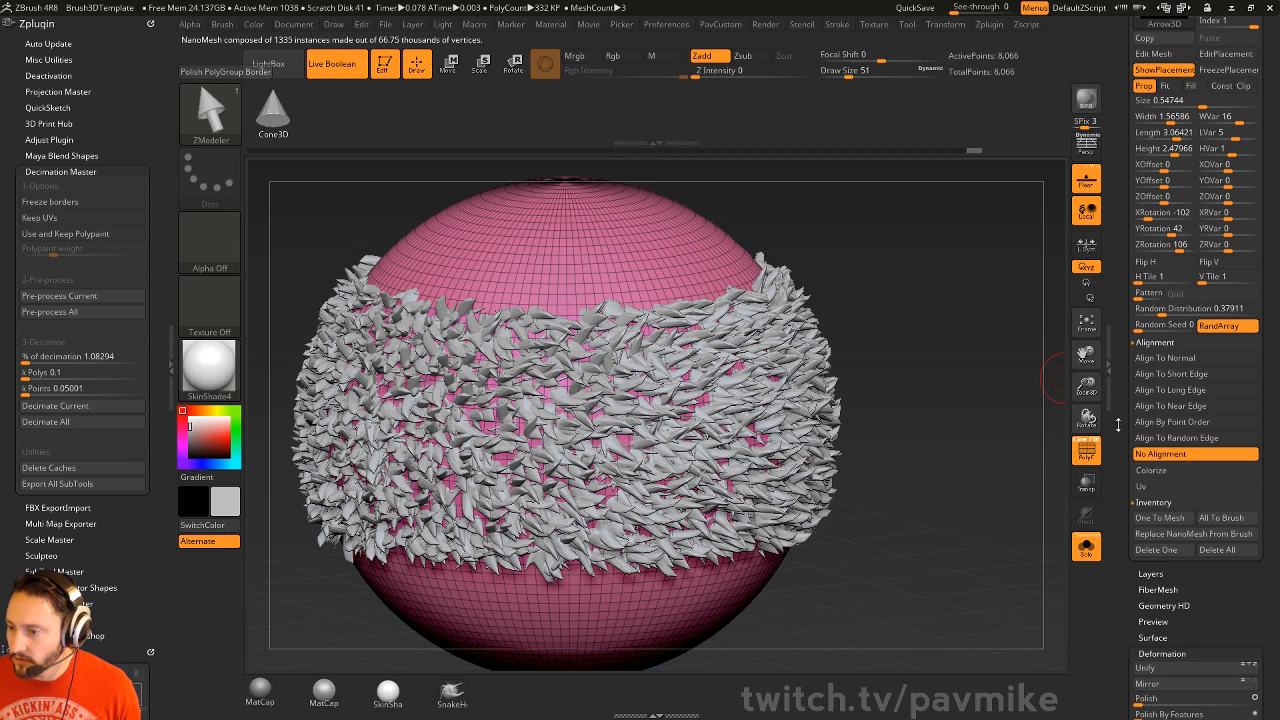
pyautogui.scroll(15, 1127, 549)
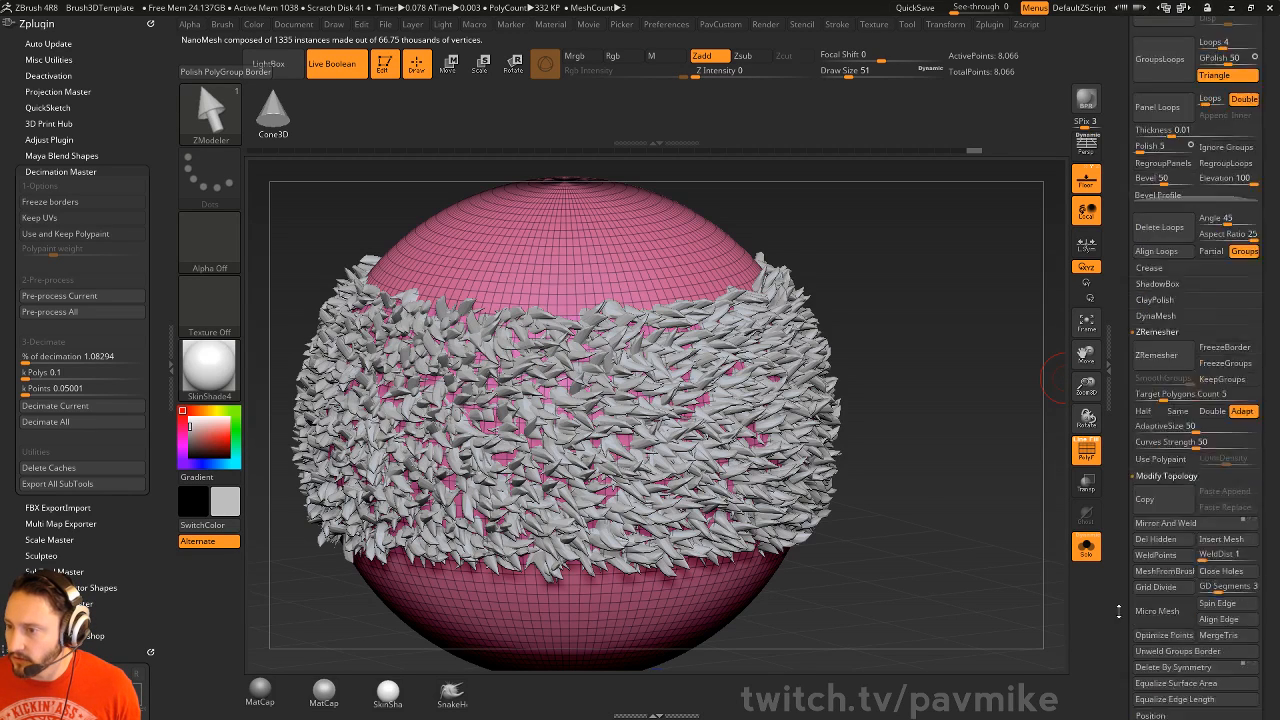
pyautogui.scroll(1, 1122, 424)
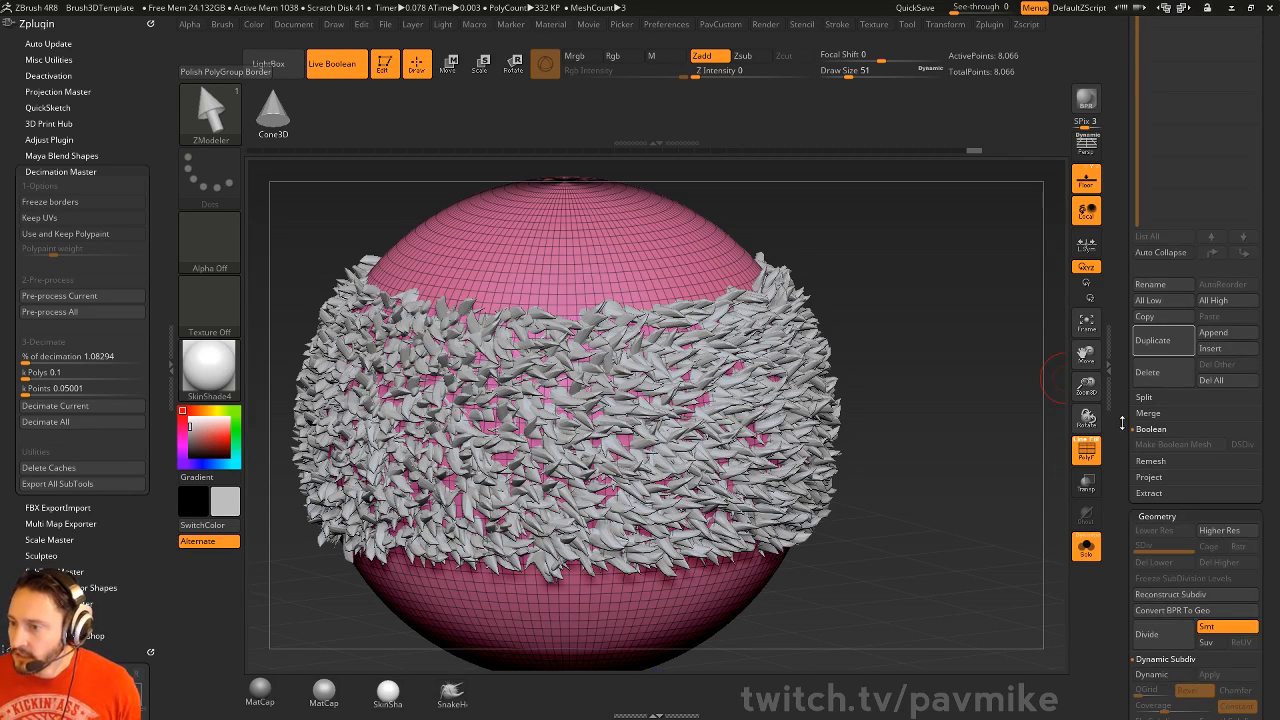
pyautogui.scroll(-9, 1122, 415)
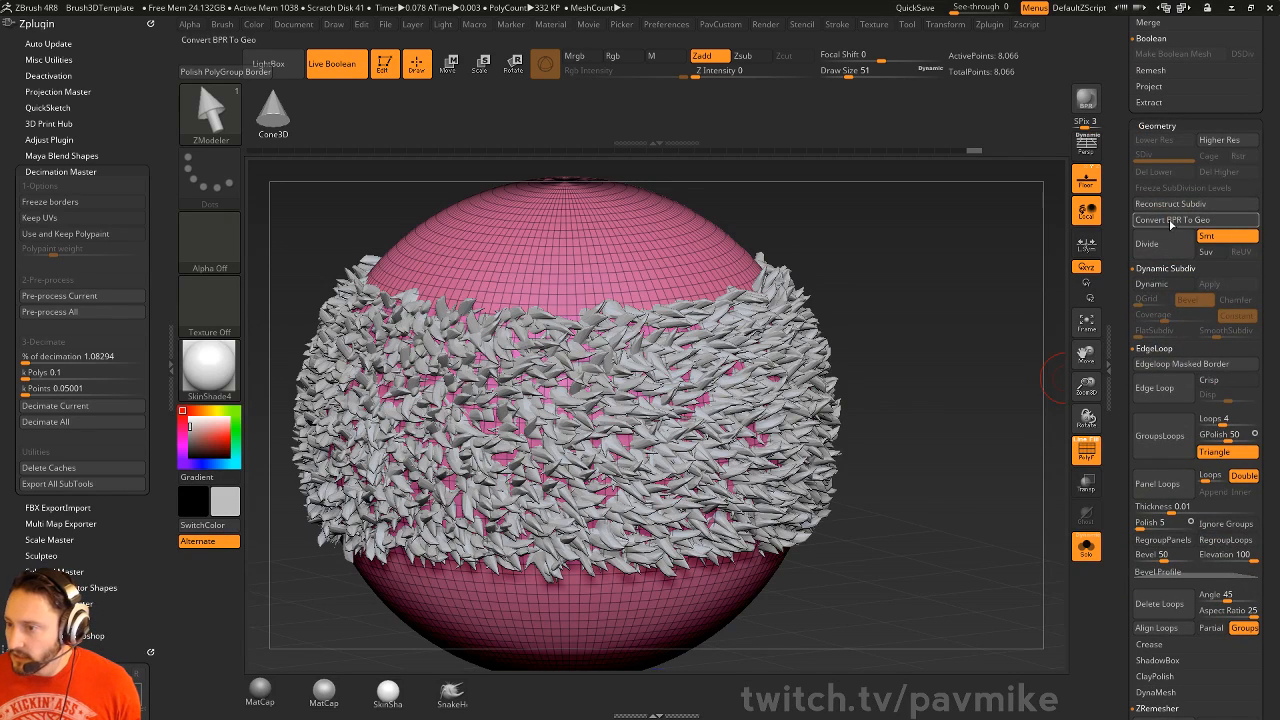
pyautogui.click(1169, 222)
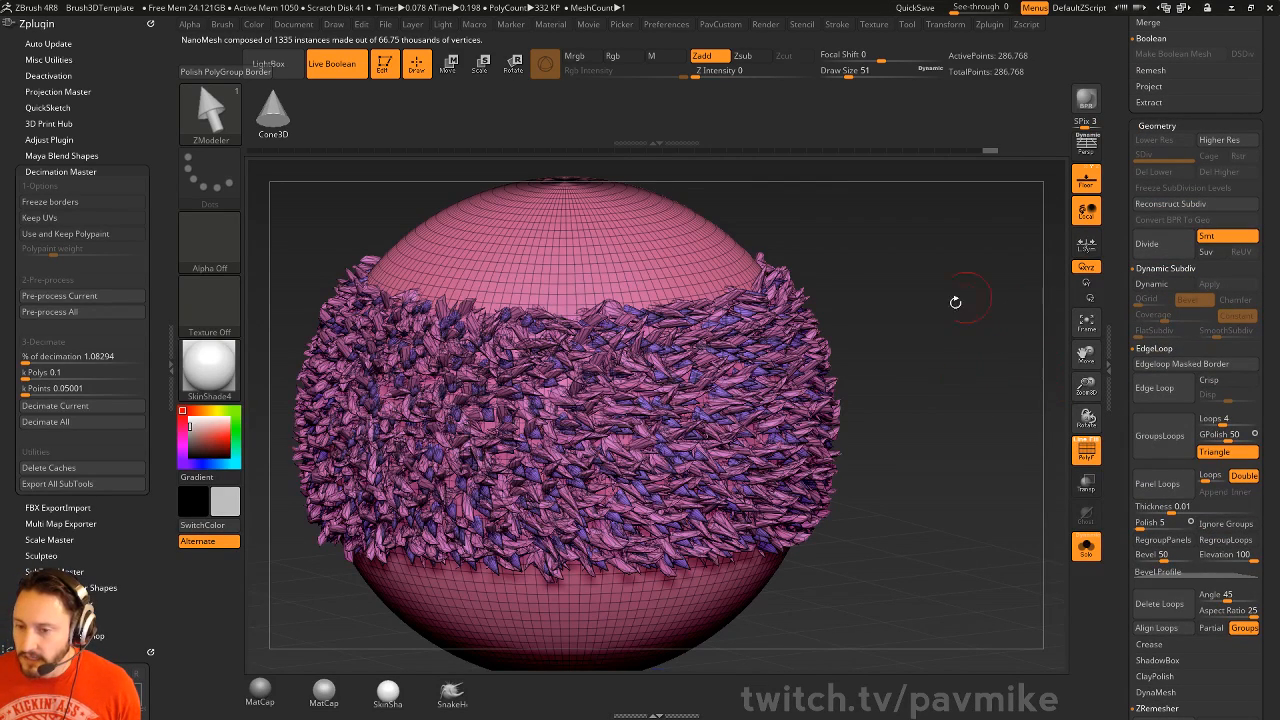
# - Turn off the polyframe display and inspect the converted sphere from another angle
pyautogui.press('space')
pyautogui.moveTo(895, 397); pyautogui.dragTo(930, 364)
pyautogui.click(1082, 439)
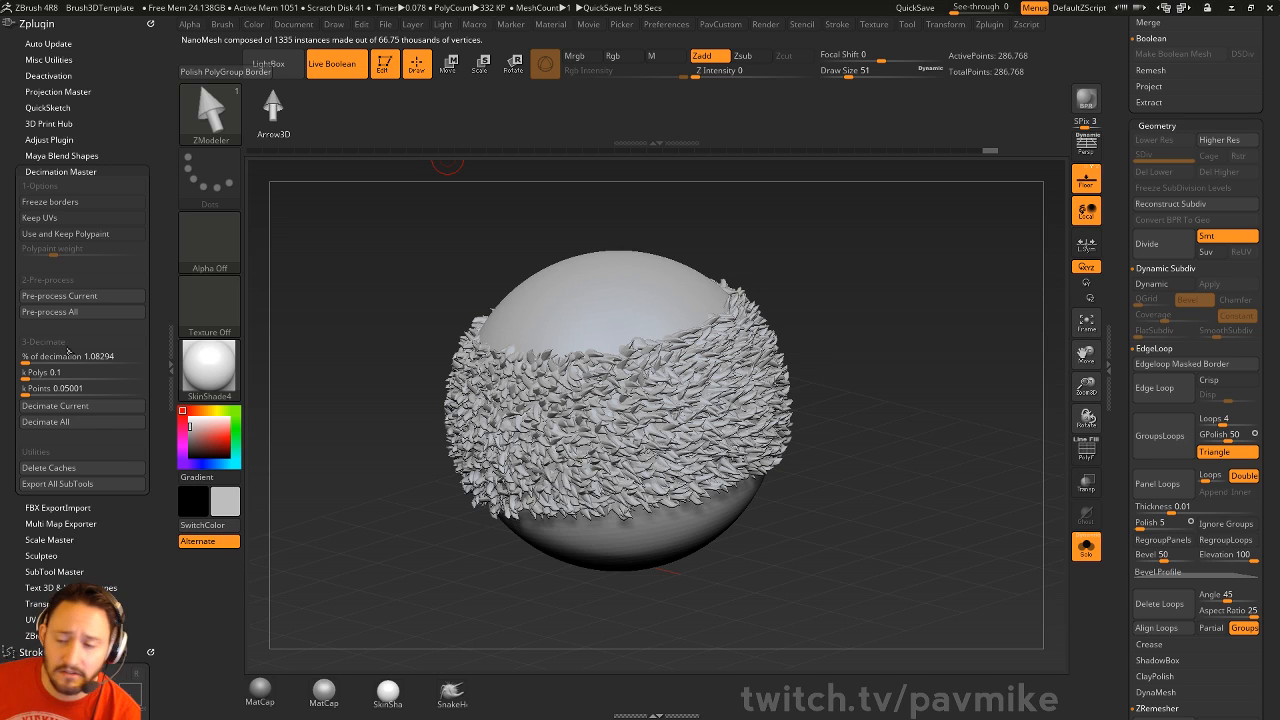
pyautogui.scroll(3, 1118, 272)
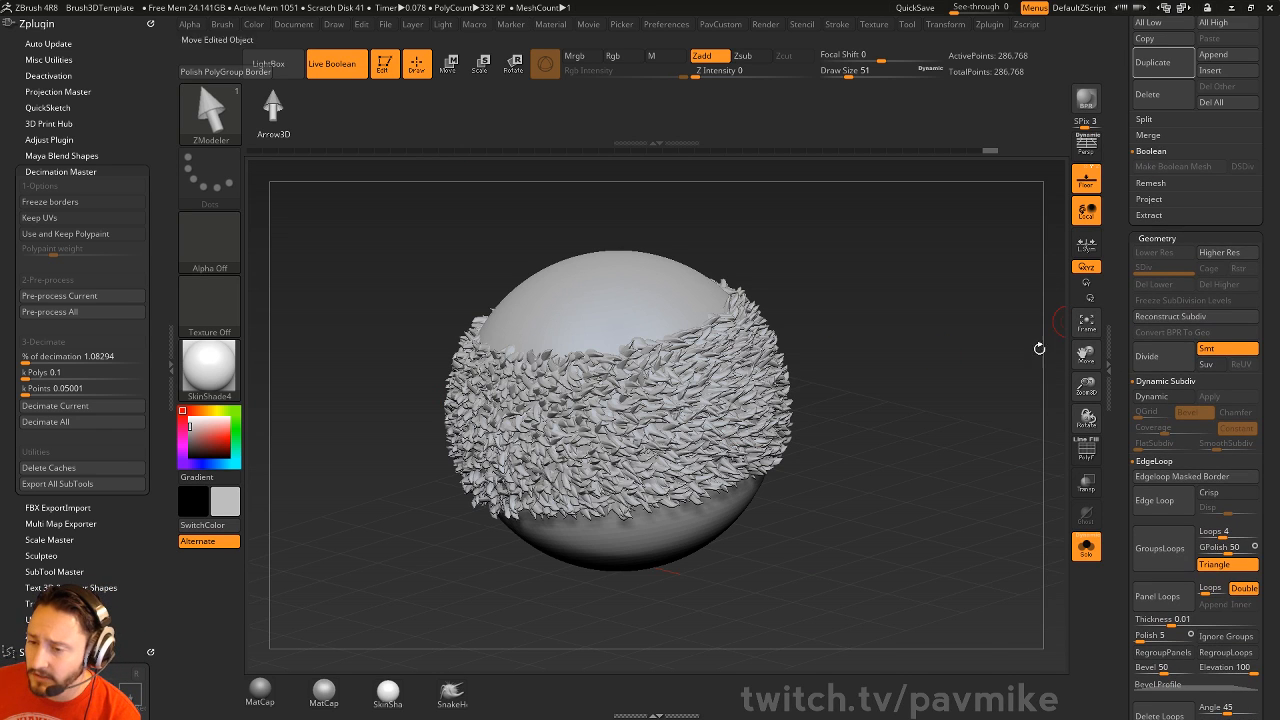
pyautogui.moveTo(1037, 349); pyautogui.dragTo(837, 340)
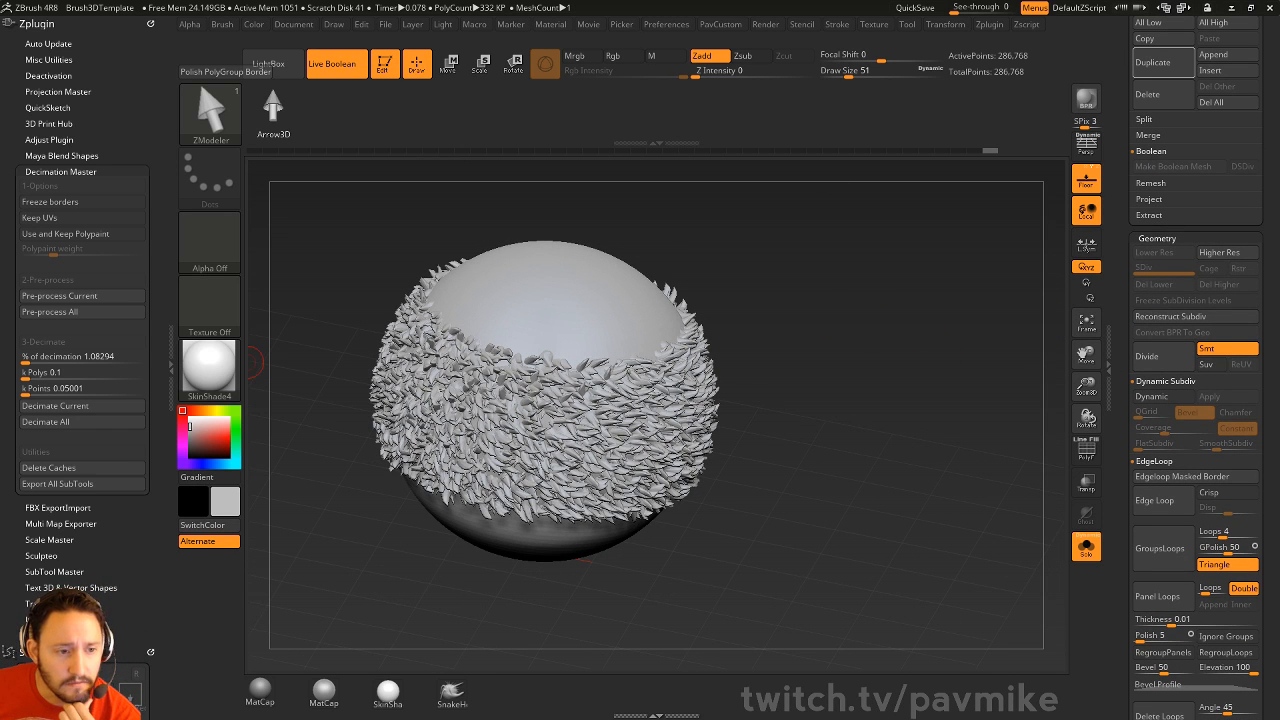